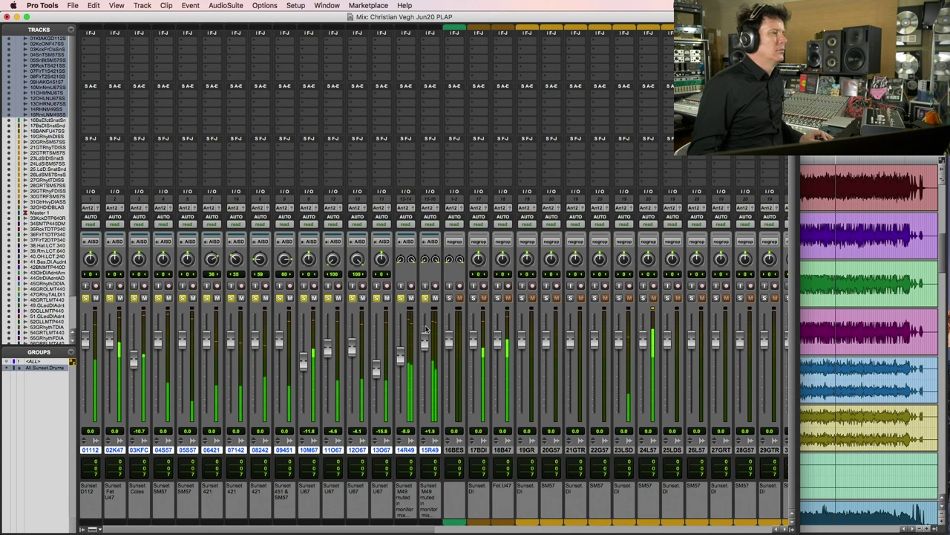
# - Lower the Room Lo M49 fader to -10.7 dB and restart playback of the Sunset drums from bar 124
pyautogui.moveTo(425, 318); pyautogui.dragTo(426, 324)
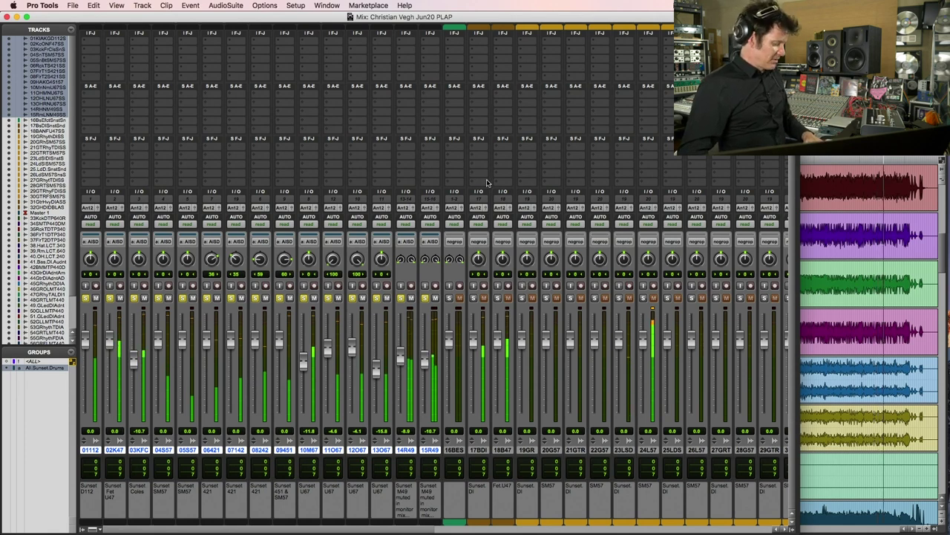
pyautogui.press('super+equal')
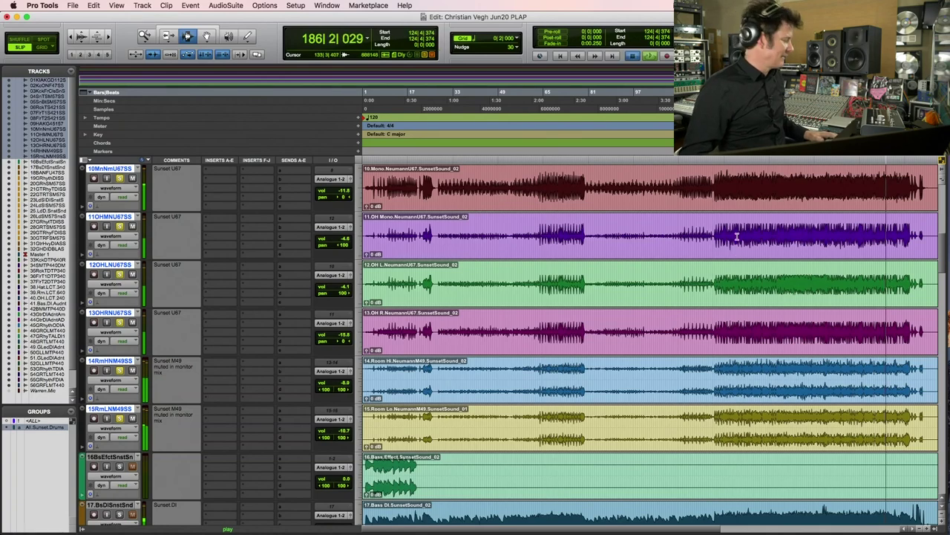
pyautogui.press('space')
pyautogui.press('space')
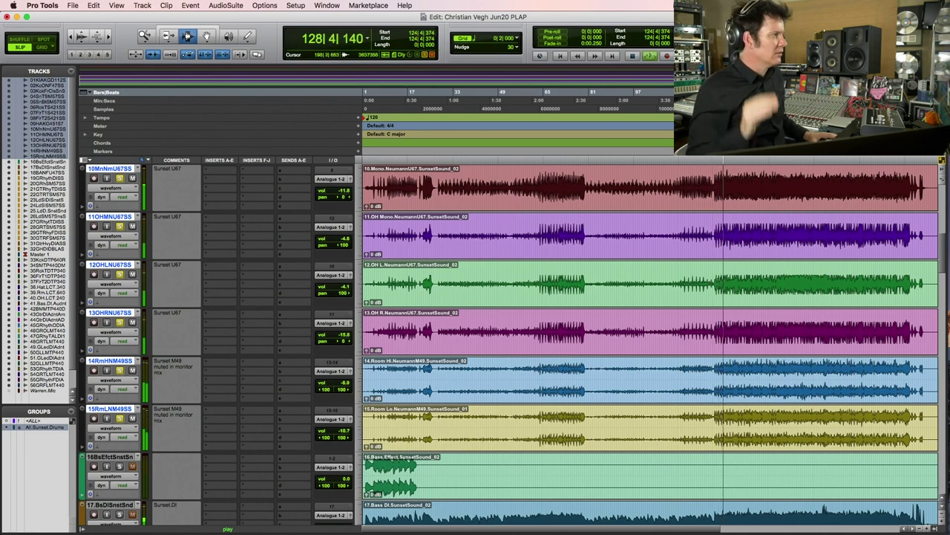
# - Raise all the grouped Sunset drum faders together, bringing the kick in and kick out tracks to +0.9 dB
pyautogui.click(73, 5)
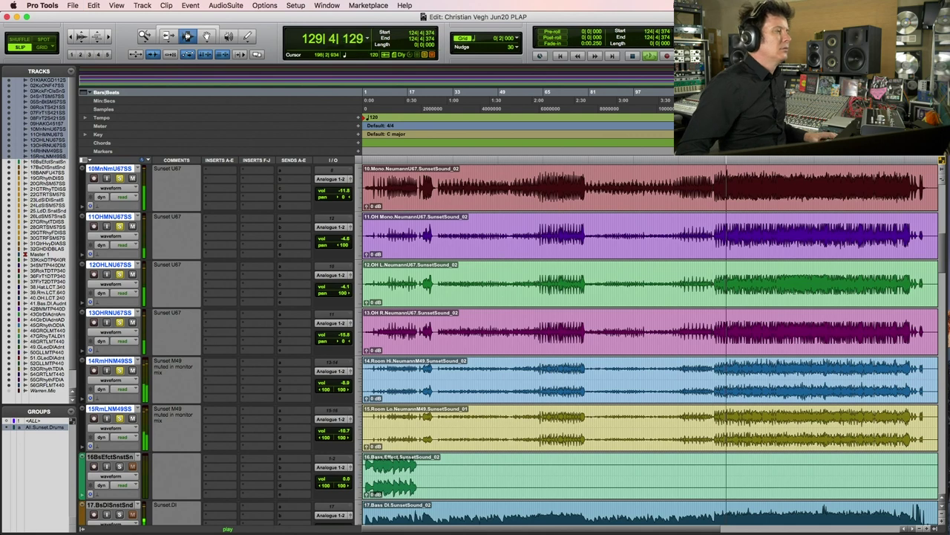
pyautogui.moveTo(947, 194)
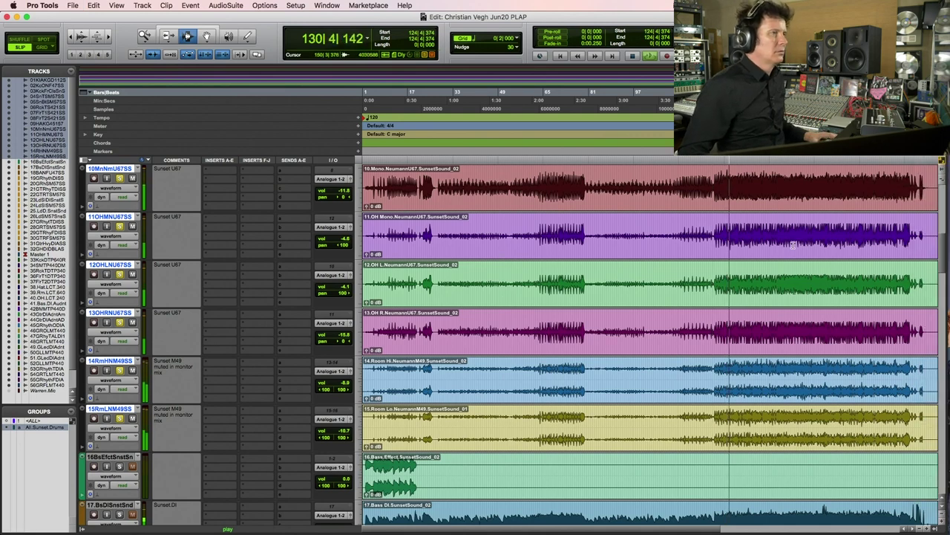
pyautogui.press('super+equal')
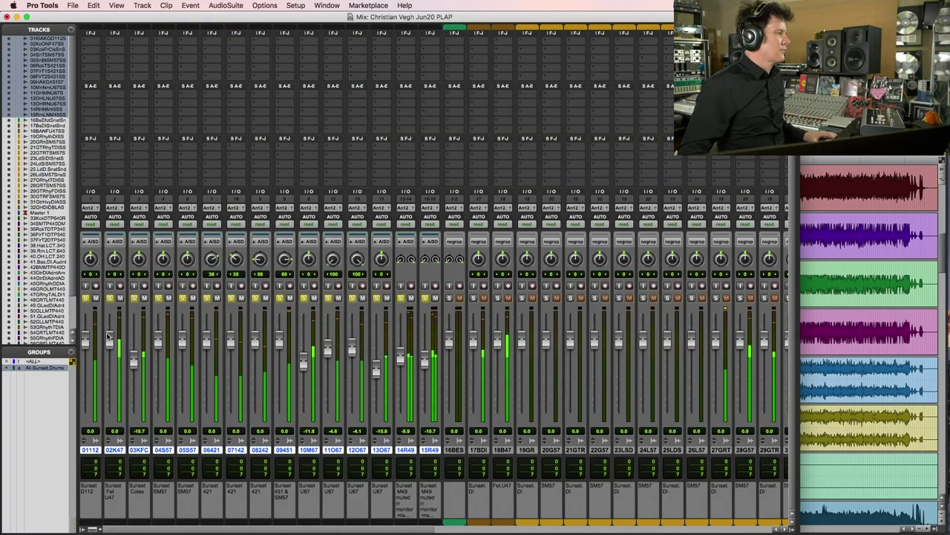
pyautogui.moveTo(109, 343); pyautogui.dragTo(109, 342)
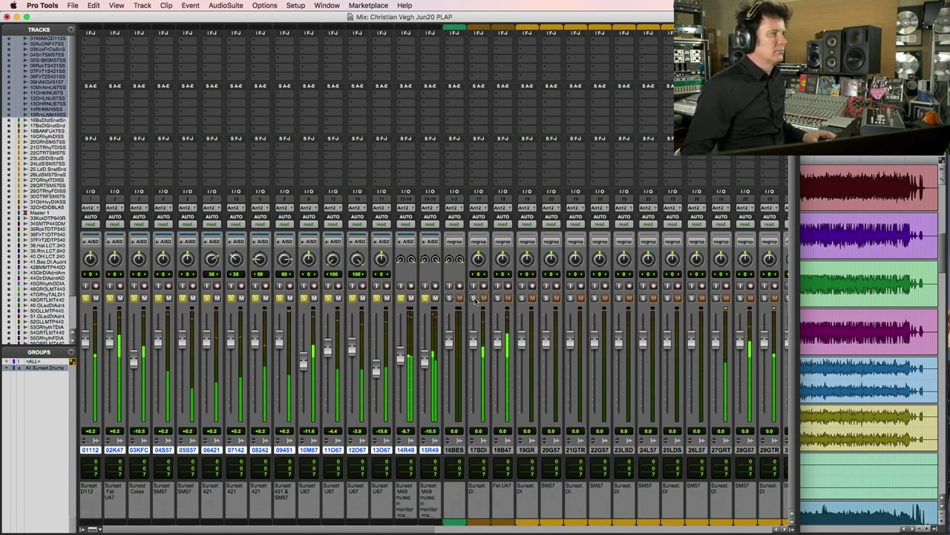
pyautogui.press('super+equal')
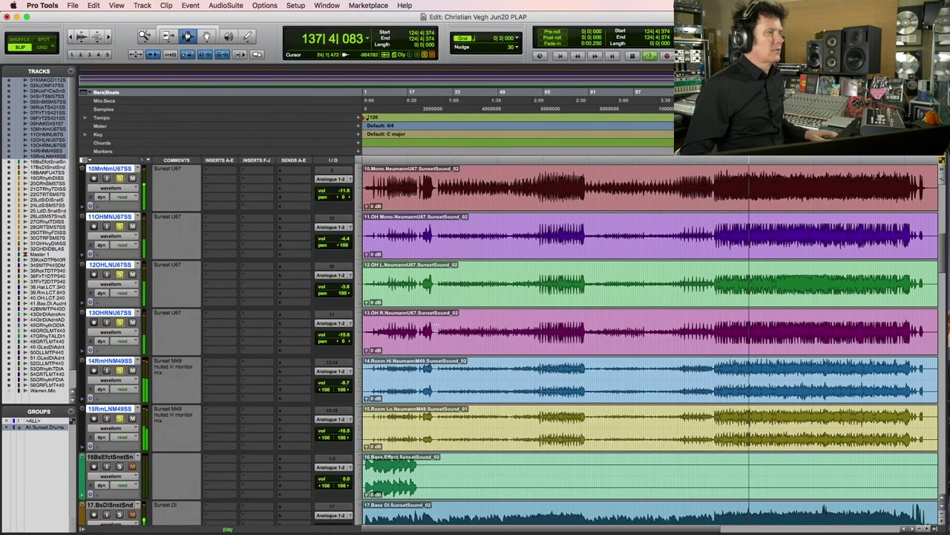
pyautogui.press('super+equal')
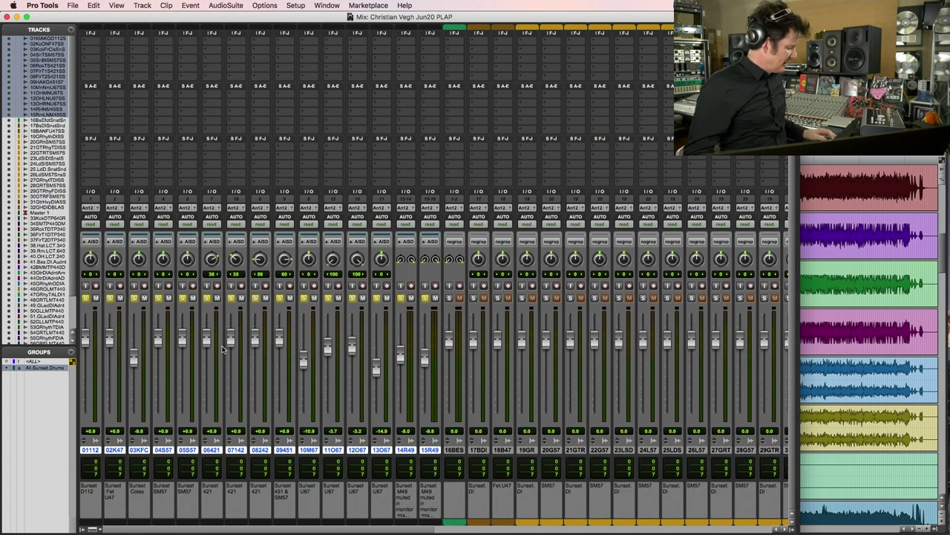
# - Reduce the track height of the grouped Sunset drum tracks so all fifteen fit in the edit view
pyautogui.press('super+equal')
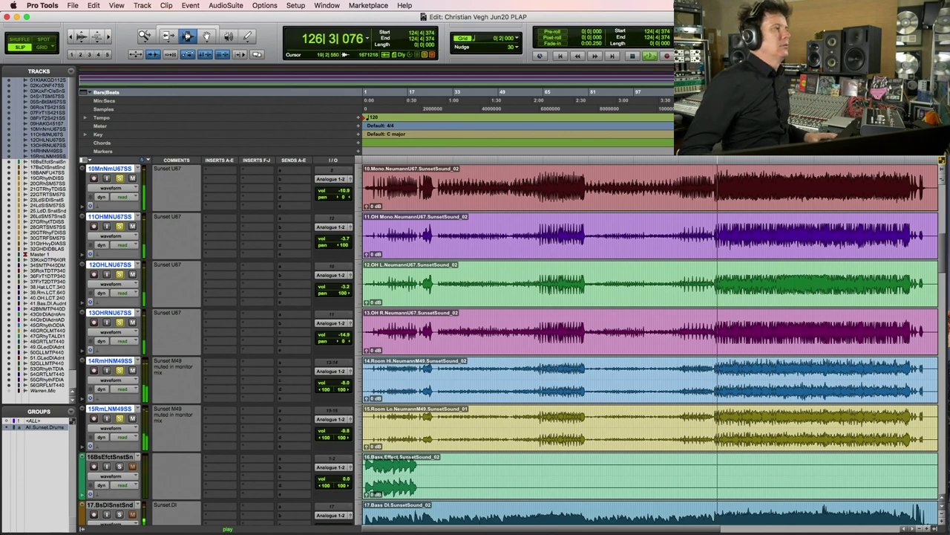
pyautogui.click(359, 257)
pyautogui.click(374, 251)
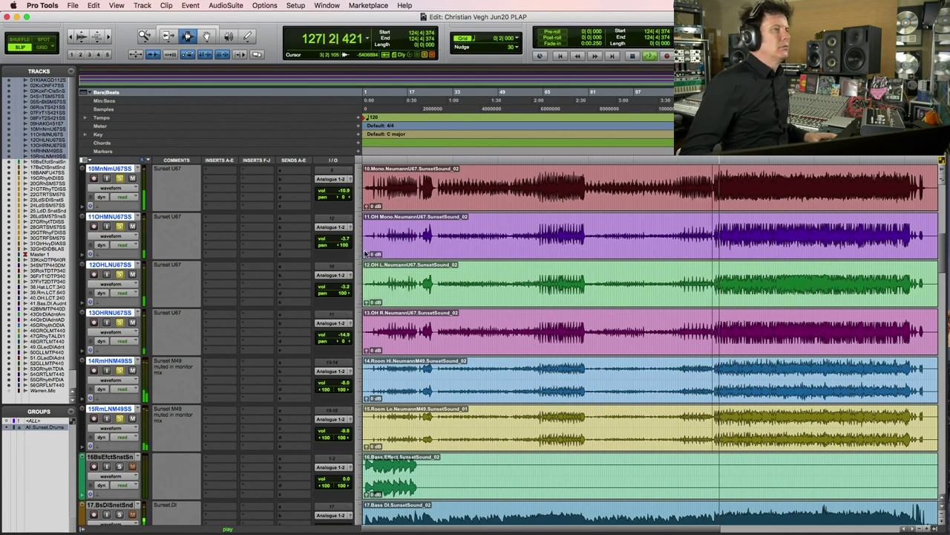
pyautogui.scroll(4, 791, 311)
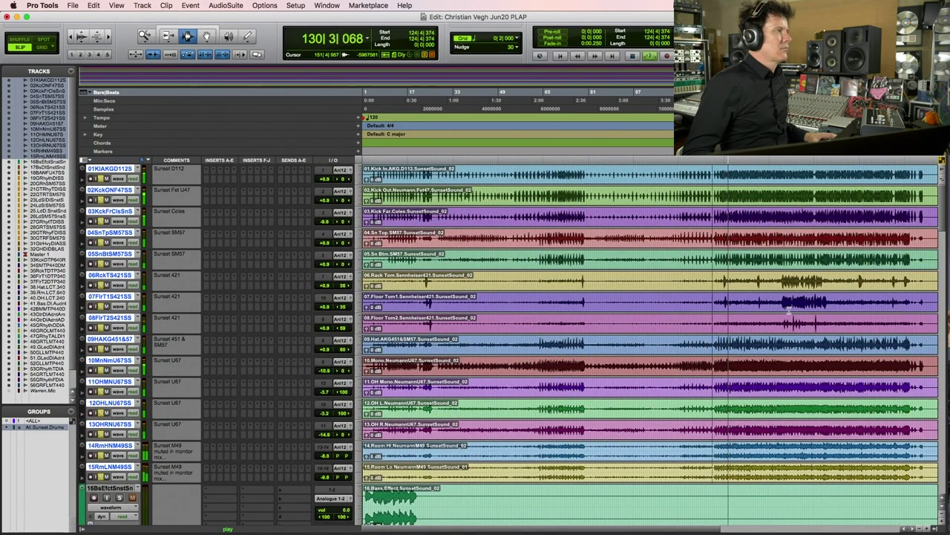
# - Raise only the kick out FET 47 fader to +2.1 dB, and unsolo and mute the Sunset drum group
pyautogui.press('super+equal')
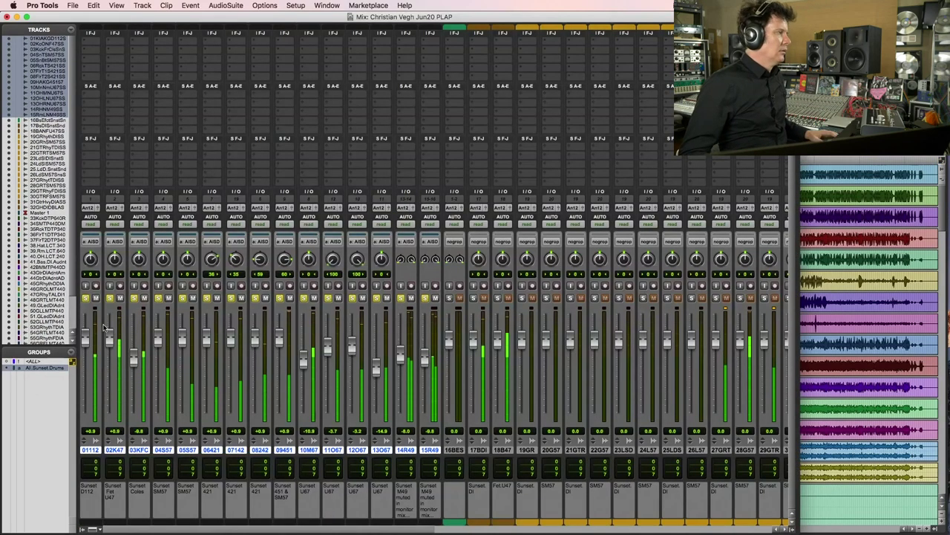
pyautogui.moveTo(109, 335); pyautogui.dragTo(110, 341)
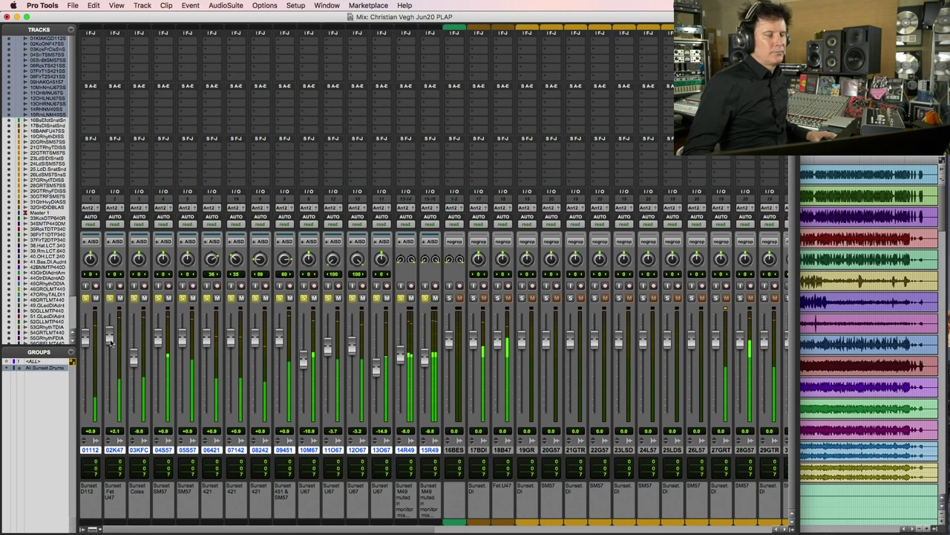
pyautogui.click(256, 299)
pyautogui.click(266, 298)
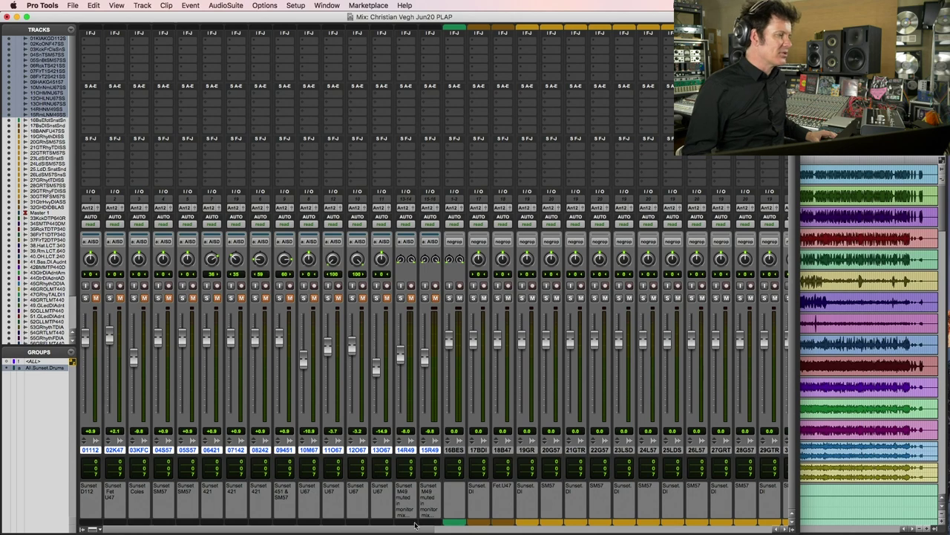
# - Select the eight Lewitt drum tracks, from 33 Kick DTP 640 through 40 OH LCT 240, in the edit view
pyautogui.moveTo(421, 529); pyautogui.dragTo(785, 530)
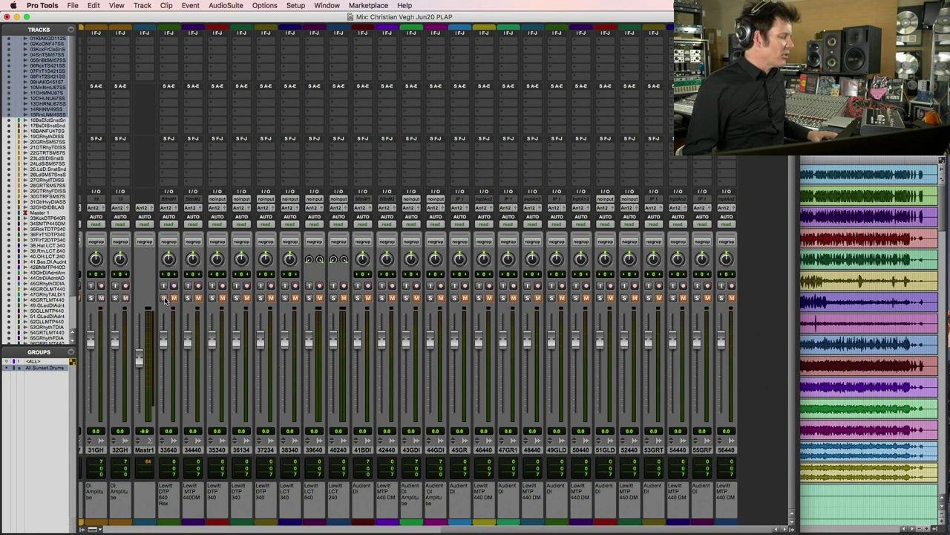
pyautogui.press('super+equal')
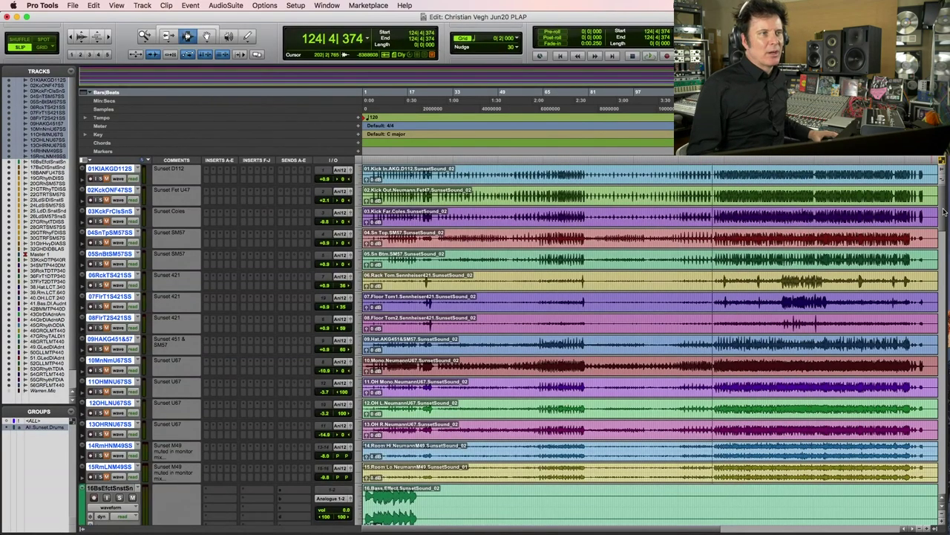
pyautogui.scroll(-15, 650, 342)
pyautogui.scroll(13, 927, 389)
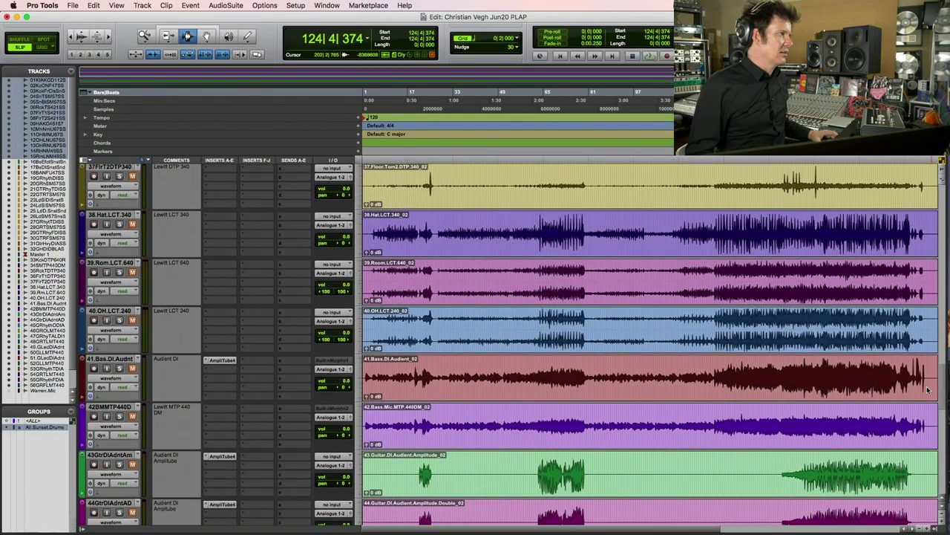
pyautogui.scroll(6, 927, 389)
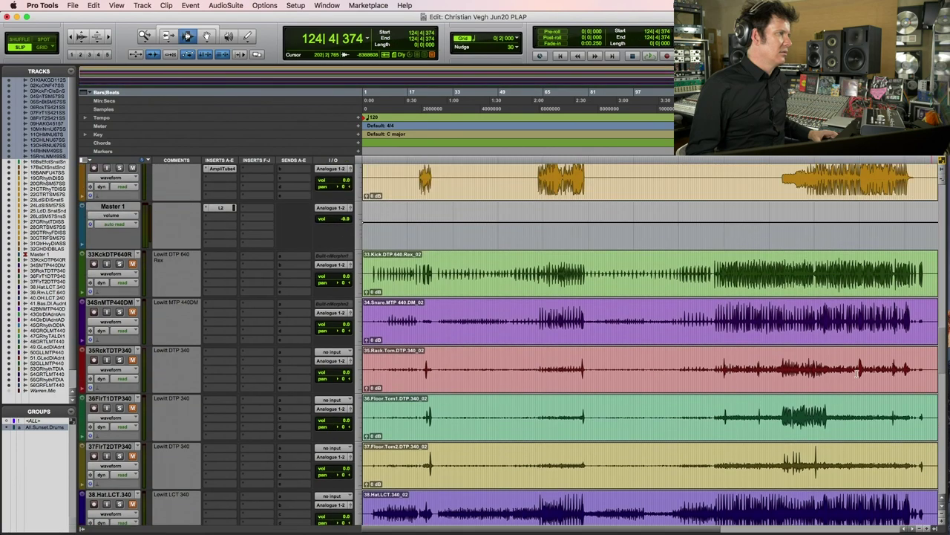
pyautogui.click(373, 272)
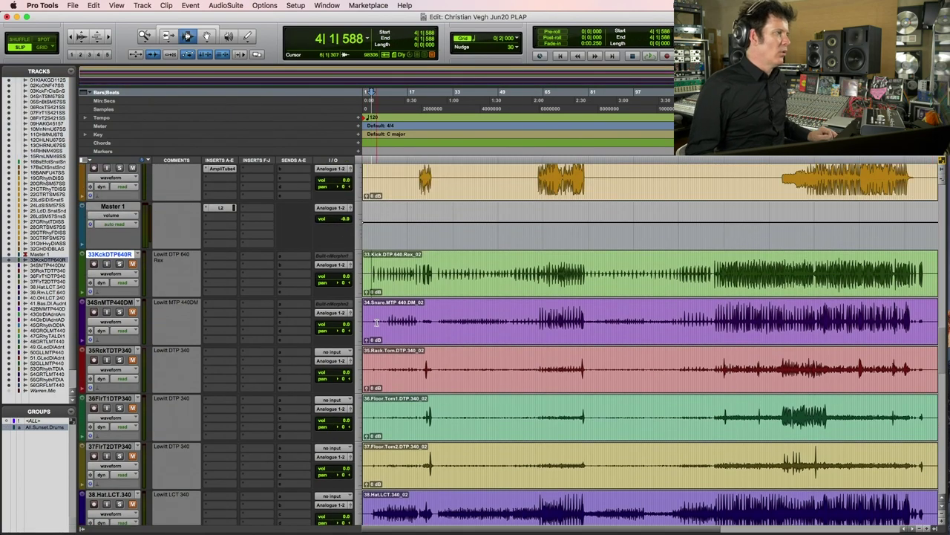
pyautogui.hotkey('shift', ';')
pyautogui.hotkey('shift', ';')
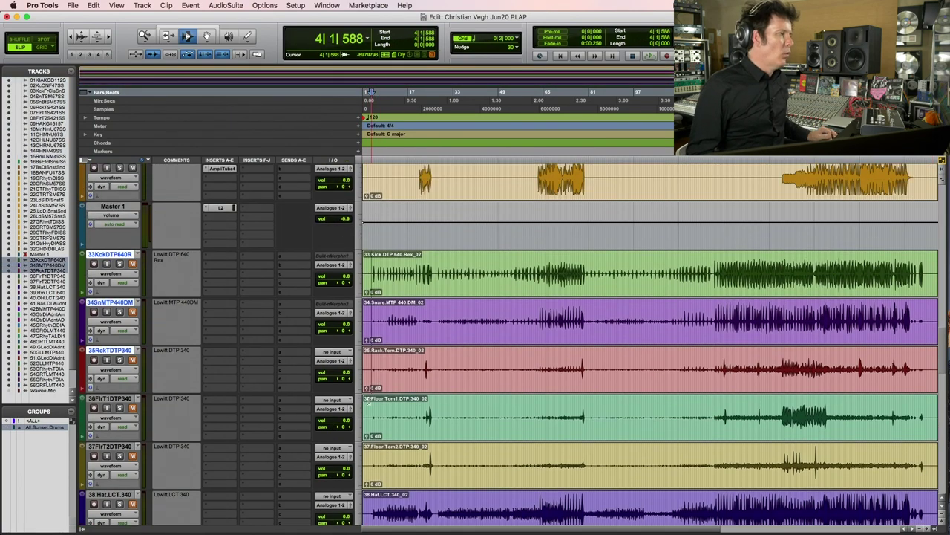
pyautogui.hotkey('shift', ';')
pyautogui.hotkey('shift', ';')
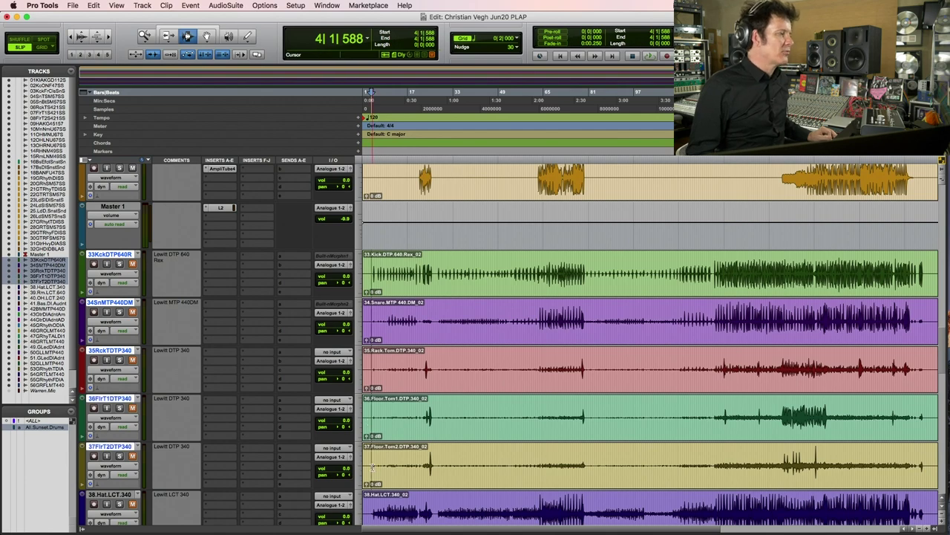
pyautogui.scroll(-2, 369, 420)
pyautogui.hotkey('shift', ';')
pyautogui.scroll(-3, 370, 429)
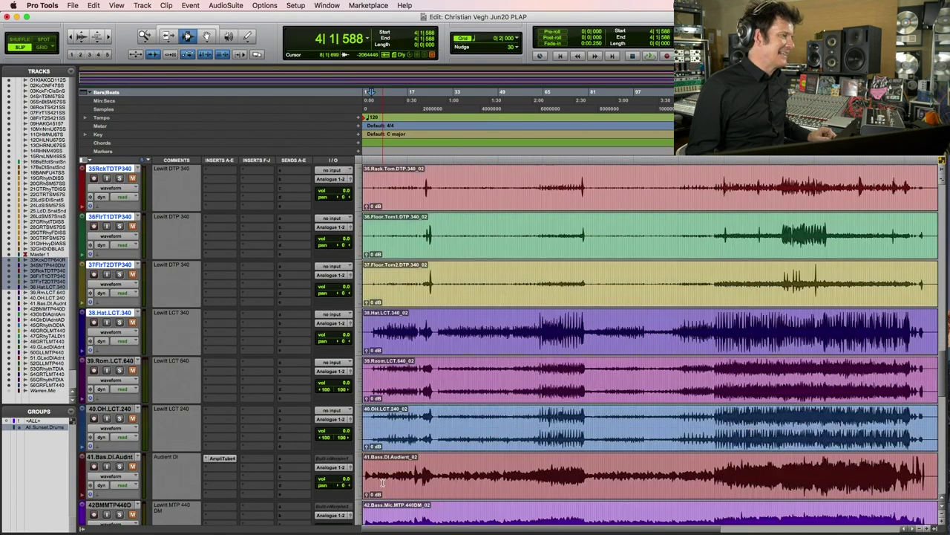
pyautogui.hotkey('shift', ';')
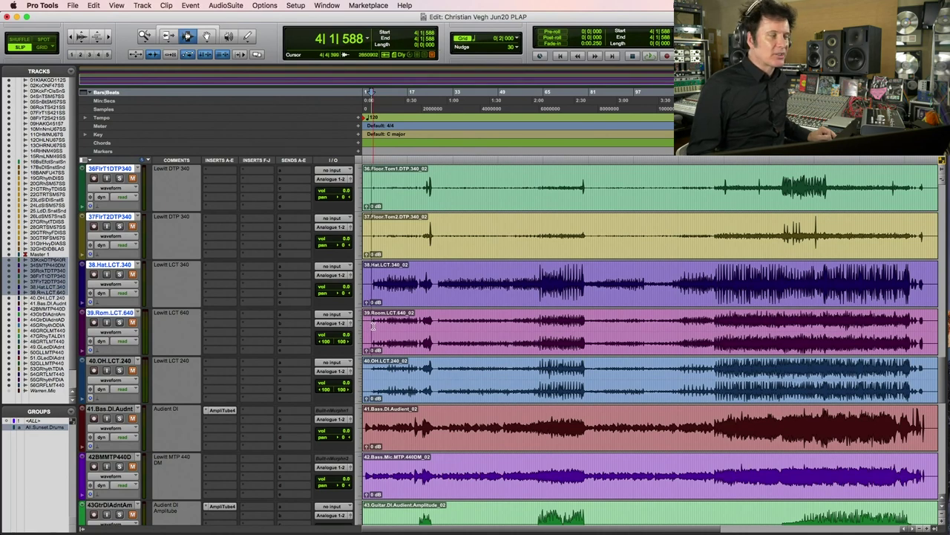
pyautogui.hotkey('shift', ';')
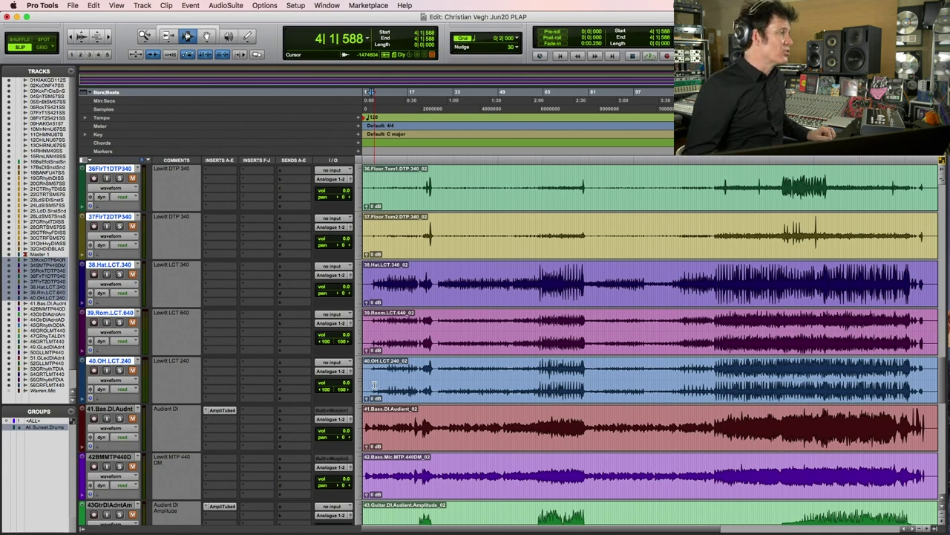
# - Create a Mix/Edit group named All.Drums.Lewitt.Audient from the selected tracks and solo the grouped drums
pyautogui.press('super+g')
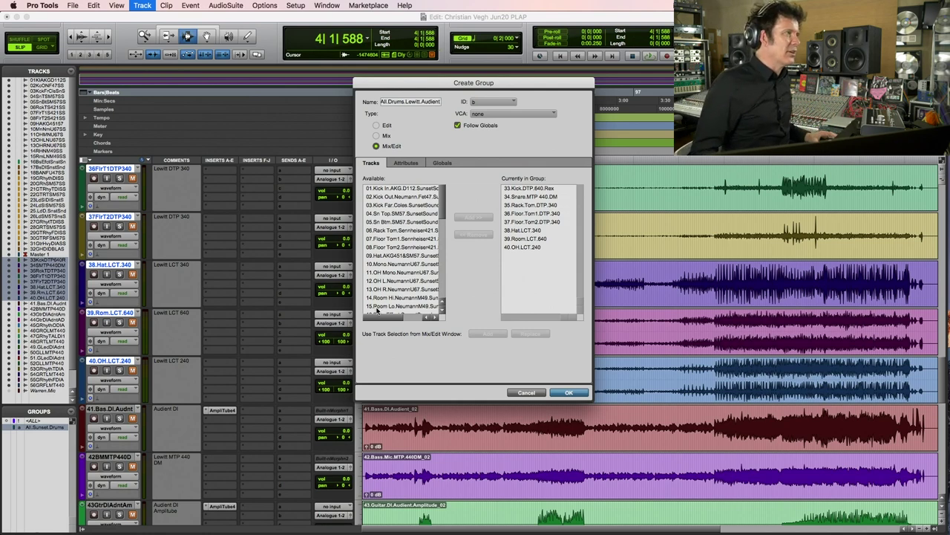
pyautogui.click(574, 392)
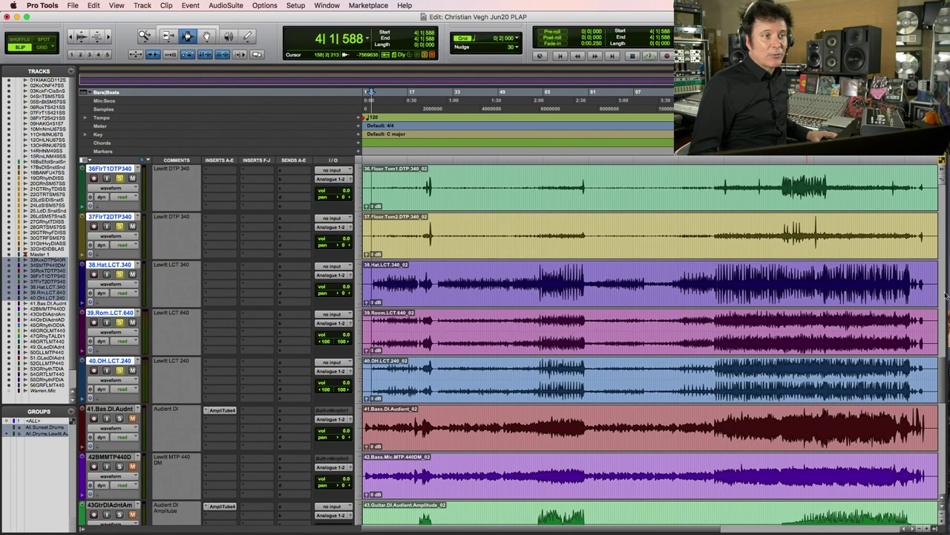
pyautogui.scroll(3, 944, 377)
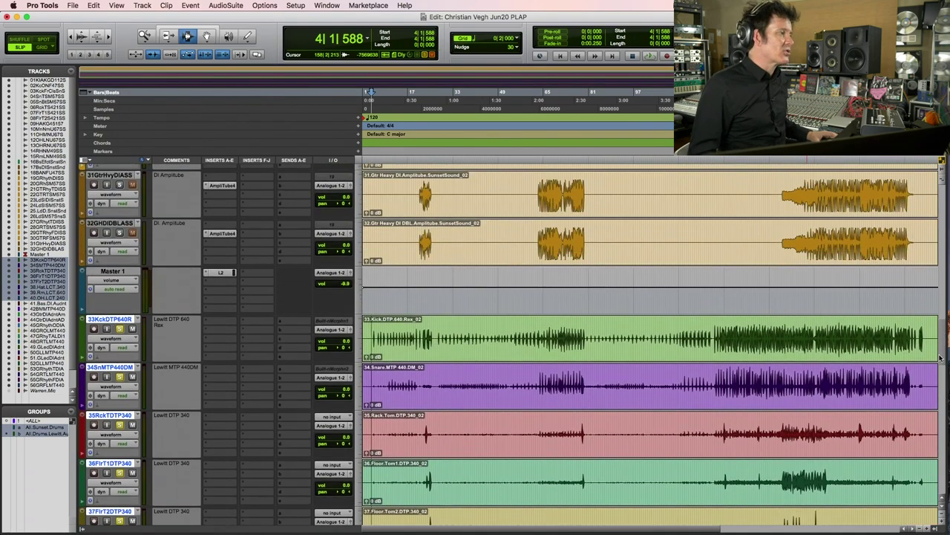
pyautogui.scroll(-2, 940, 358)
pyautogui.moveTo(939, 360); pyautogui.dragTo(939, 373)
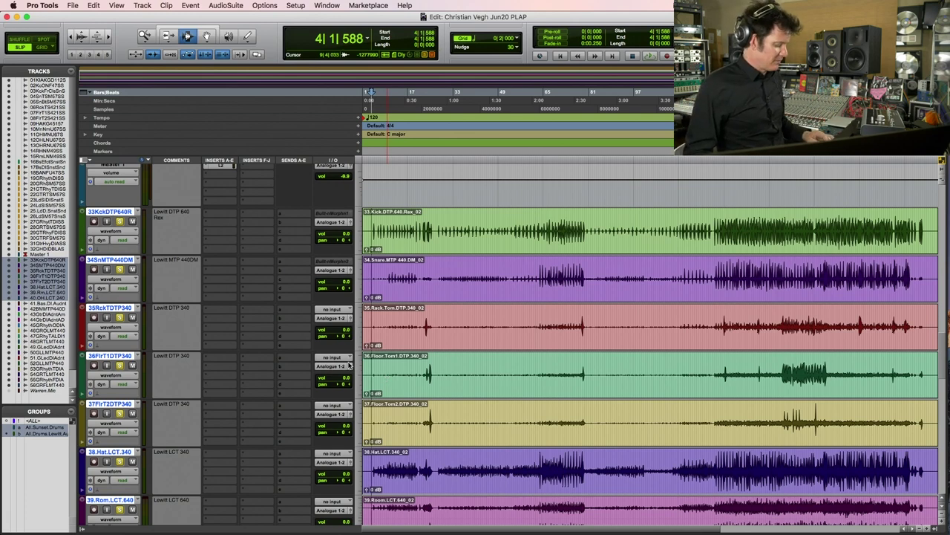
# - Audition the soloed Lewitt drums from bar 4 and stop playback
pyautogui.press('super+equal')
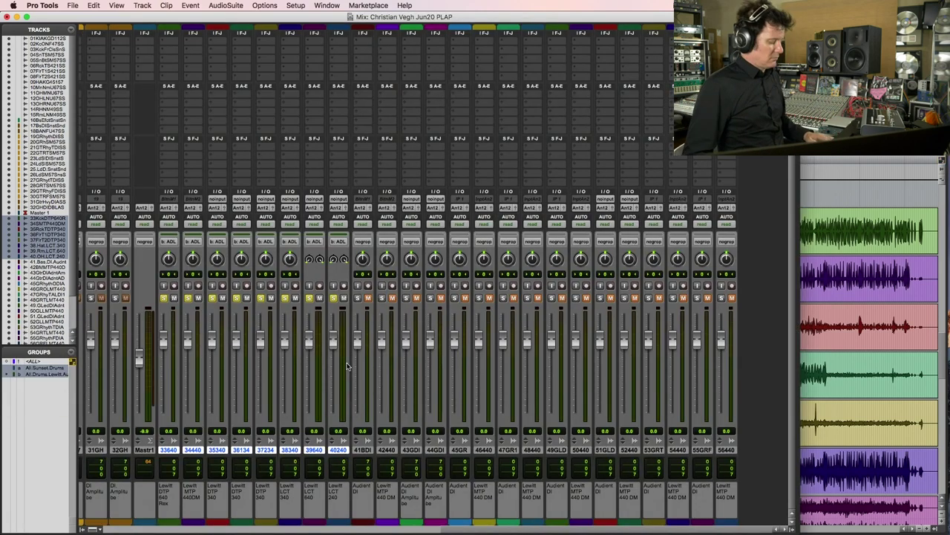
pyautogui.press('super+equal')
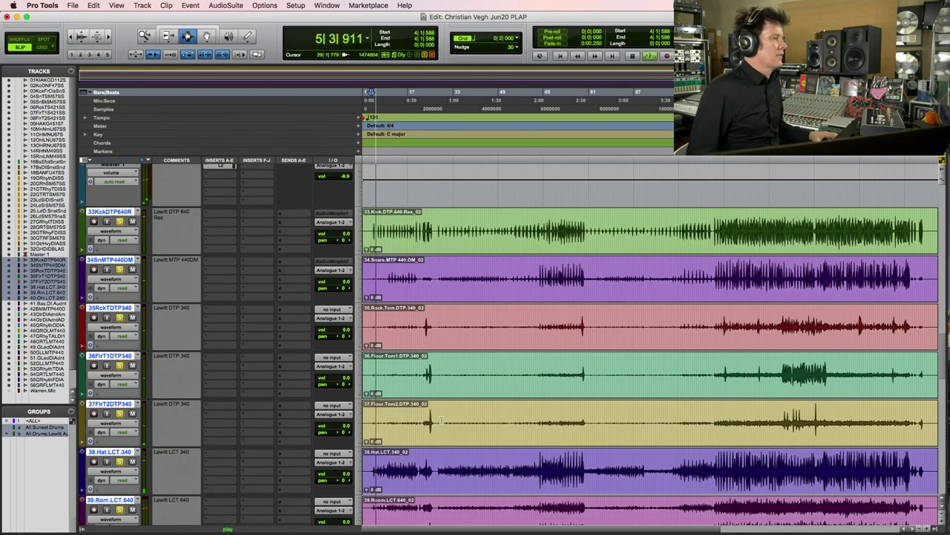
pyautogui.scroll(-2, 441, 421)
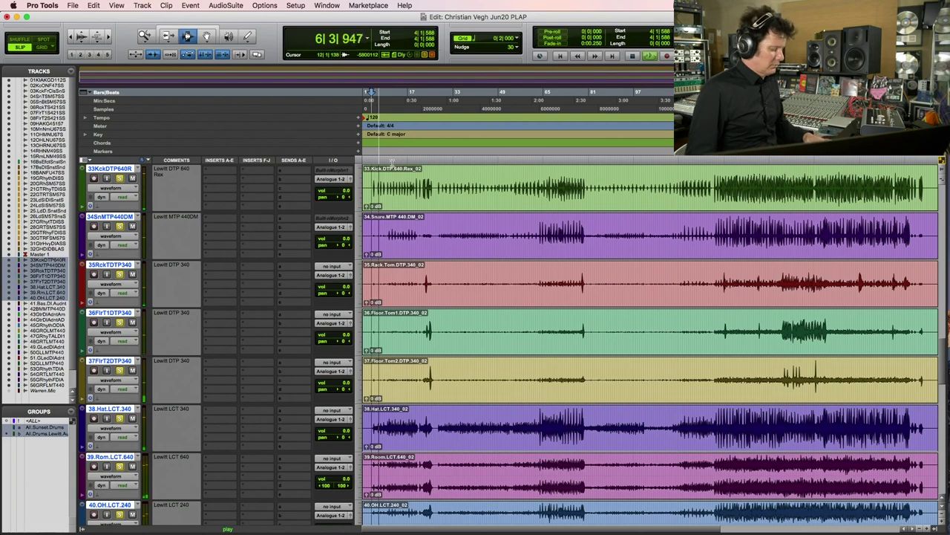
pyautogui.press('super+equal')
pyautogui.press('super+equal')
pyautogui.press('space')
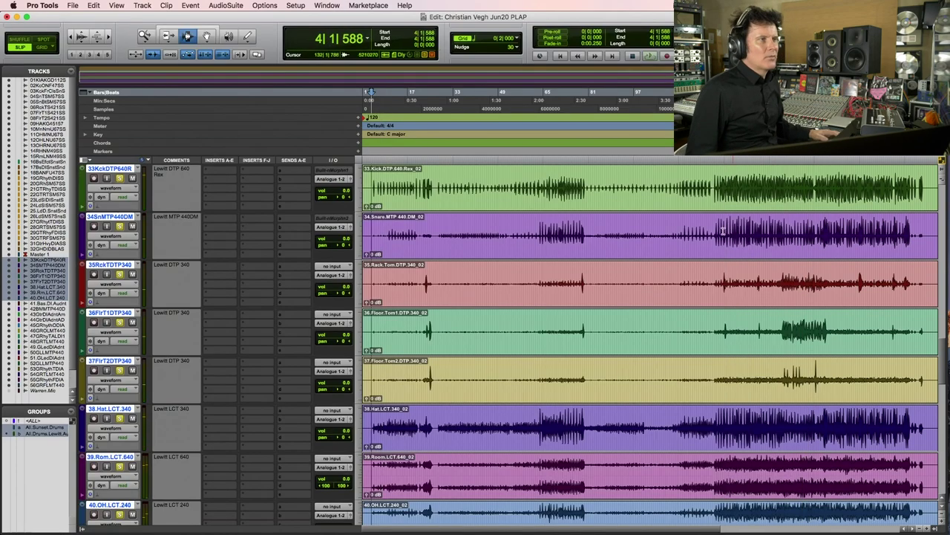
# - Move the playback start to bar 125, save the session and play the soloed Lewitt drums with the mixer shown
pyautogui.click(714, 188)
pyautogui.press('super+s')
pyautogui.press('space')
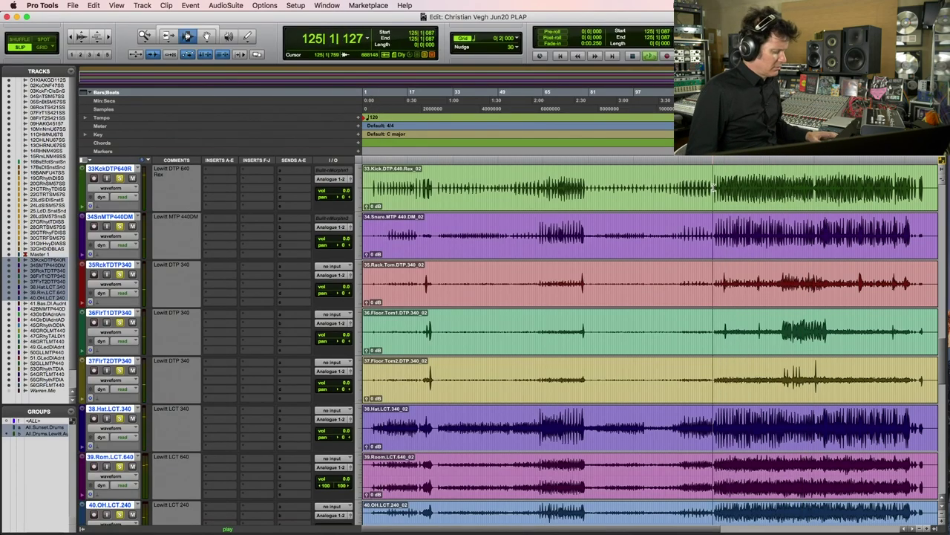
pyautogui.press('super+equal')
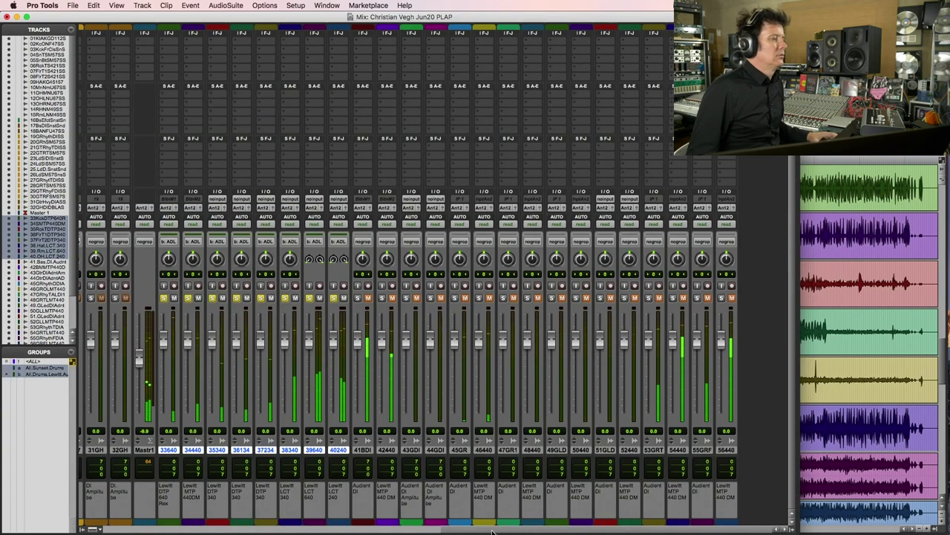
# - Solo only the 40 OH LCT 240 overhead track in the mixer and check its full name
pyautogui.hscroll(-10, 493, 530)
pyautogui.hscroll(7, 438, 300)
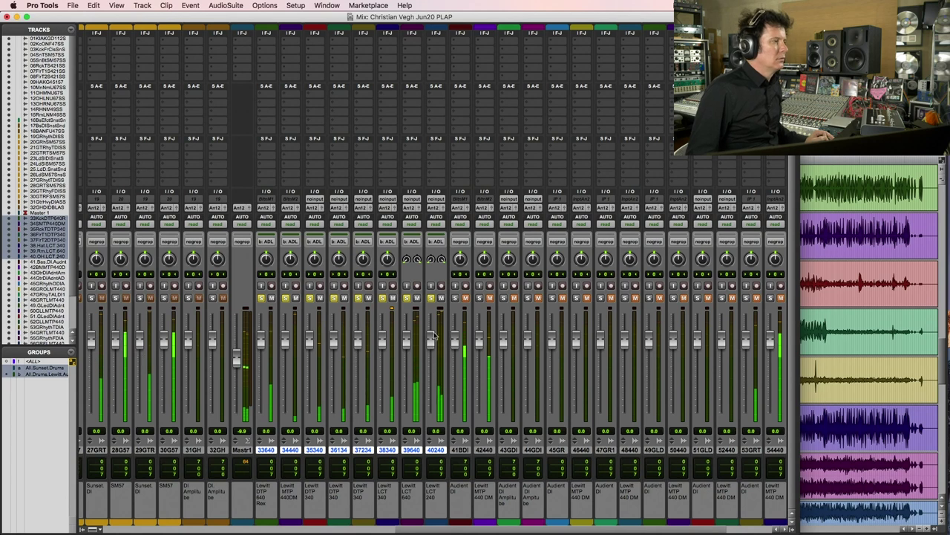
pyautogui.click(430, 298)
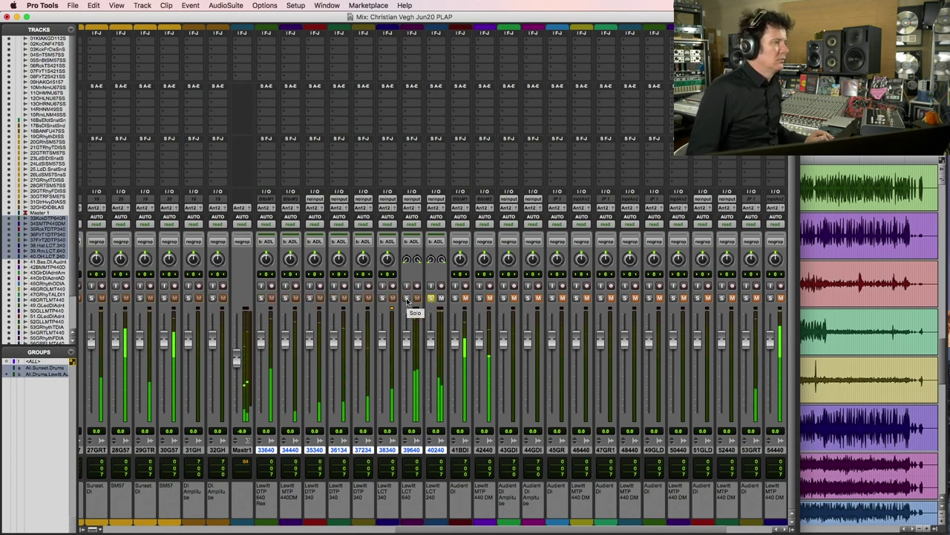
pyautogui.doubleClick(436, 450)
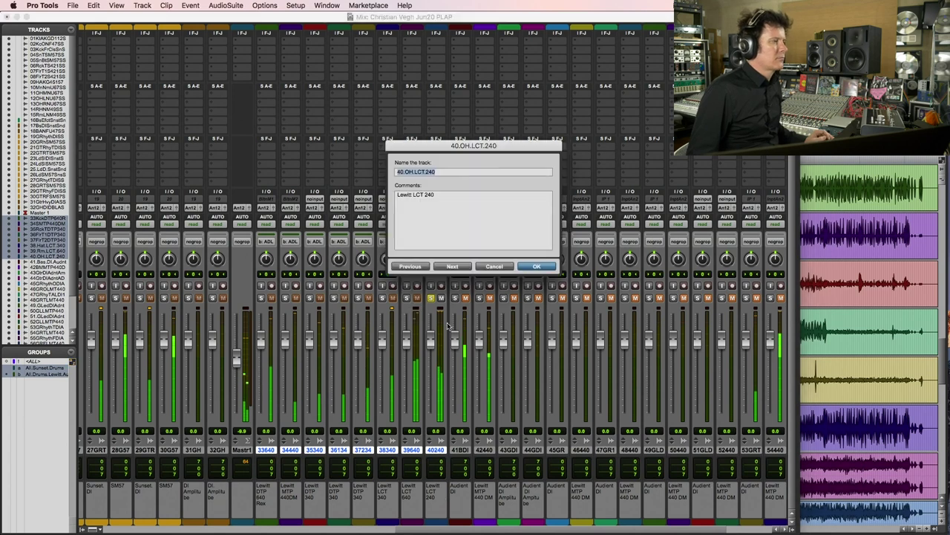
pyautogui.click(546, 268)
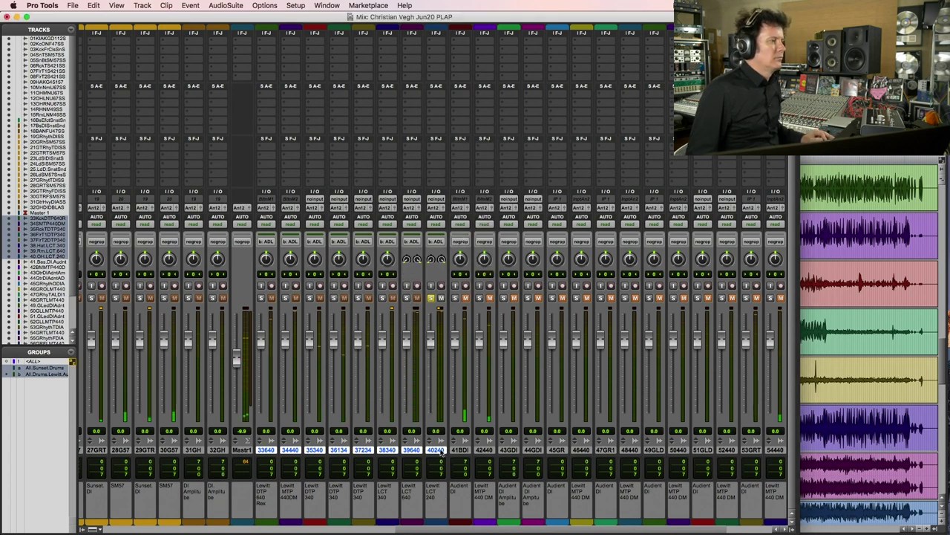
# - Move the 40 overhead track ahead of the 39 room track, solo both, and lower their levels with the overheads at -4.6 dB
pyautogui.moveTo(442, 452); pyautogui.dragTo(412, 451)
pyautogui.moveTo(407, 361); pyautogui.dragTo(417, 343)
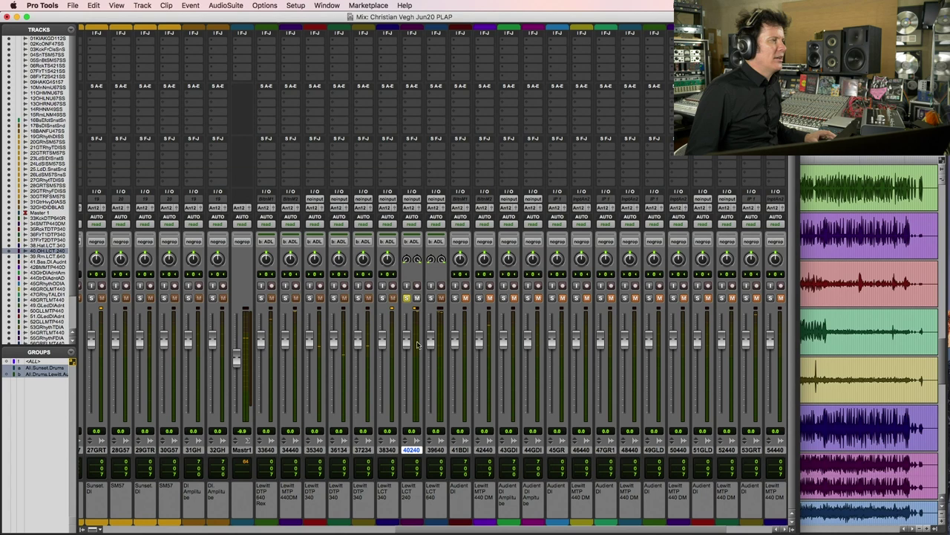
pyautogui.click(430, 298)
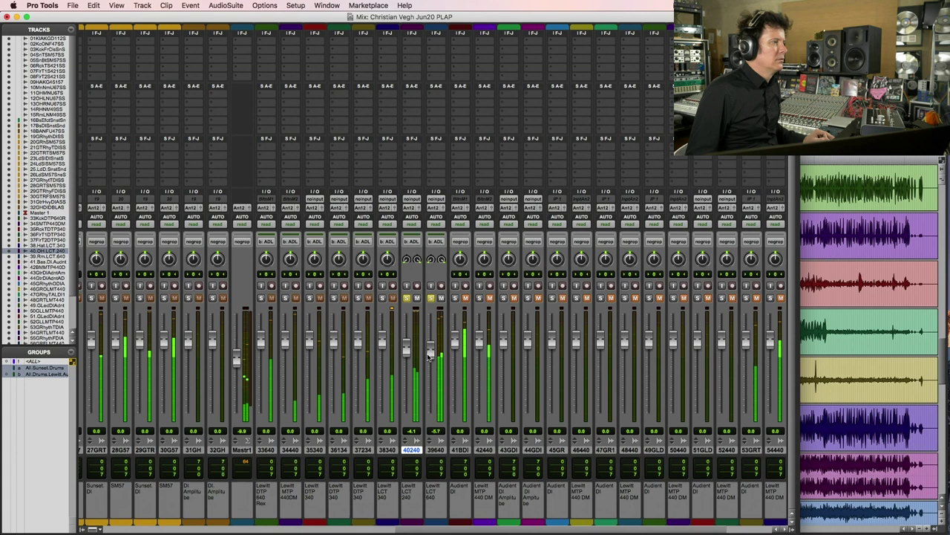
# - Add the Lewitt kick at +2.1 dB and snare at +5.5 dB to the solo, plus the 35 rack tom after checking its name
pyautogui.click(262, 298)
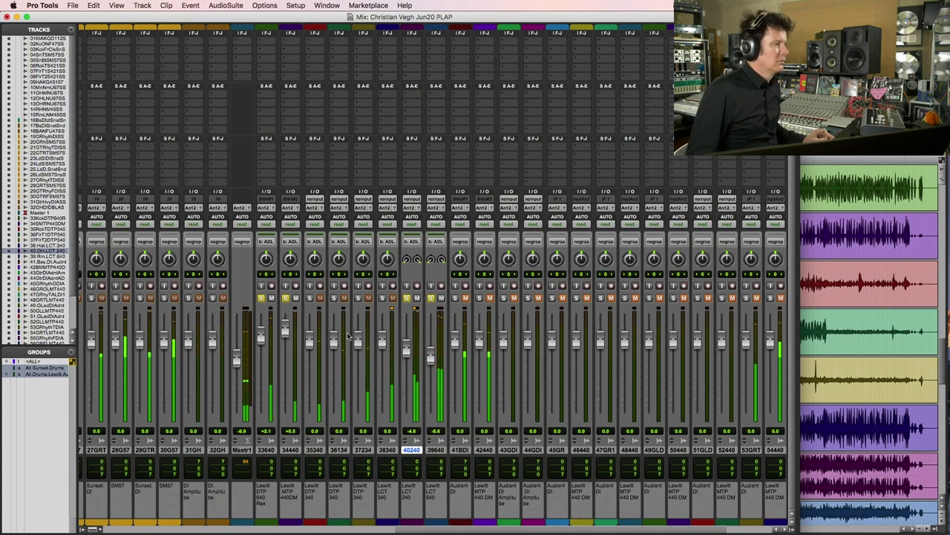
pyautogui.click(311, 298)
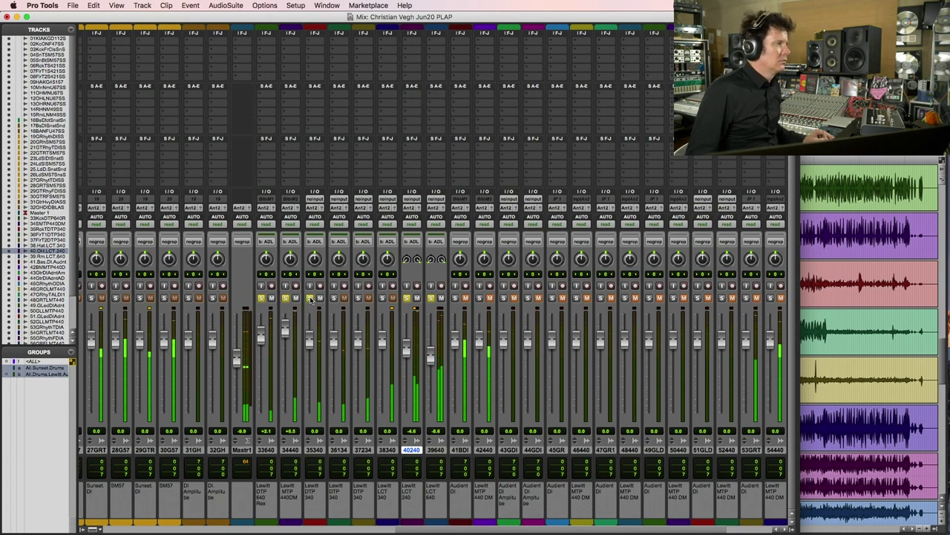
pyautogui.doubleClick(315, 450)
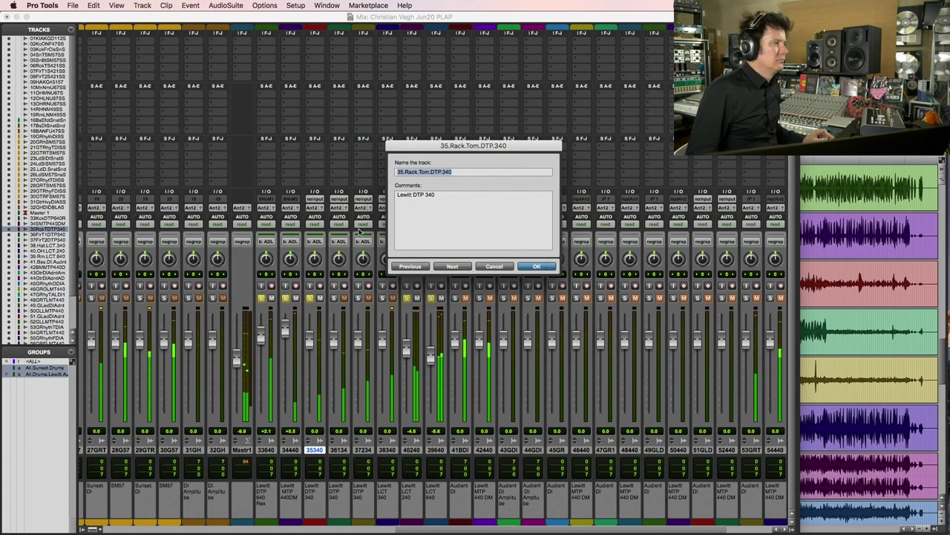
pyautogui.press('Return')
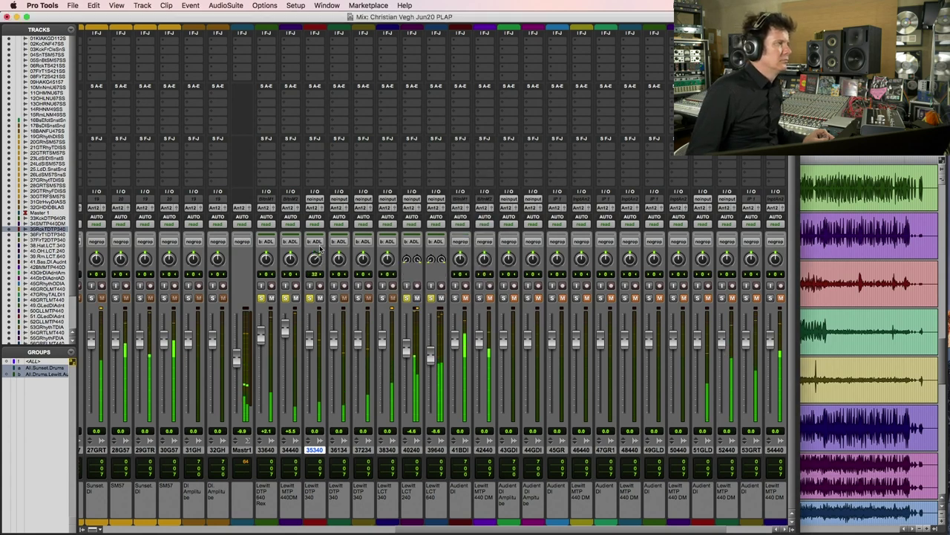
# - Pan the rack tom 28 right, the floor toms 32 and 49 left, and the hi-hat 62 right, and stop playback
pyautogui.click(334, 298)
pyautogui.moveTo(338, 258); pyautogui.dragTo(356, 281)
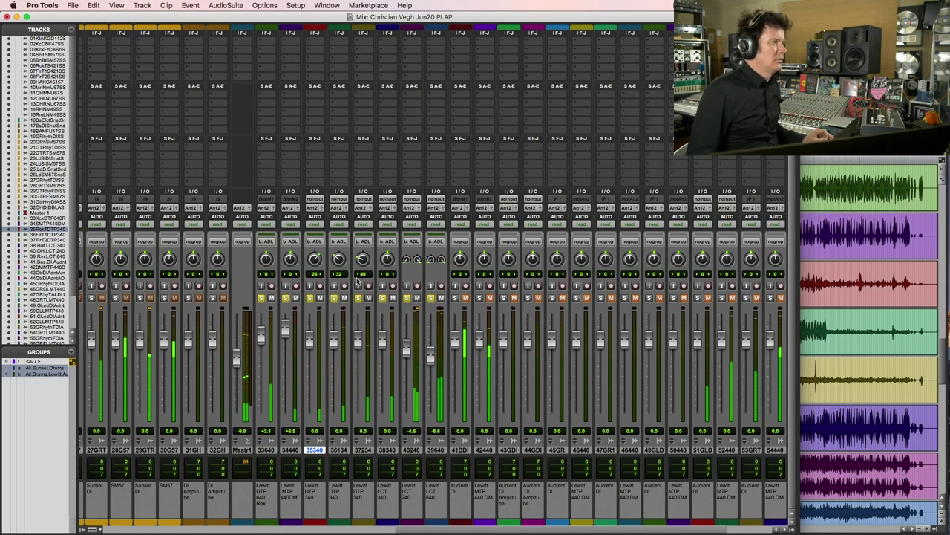
pyautogui.press('super+equal')
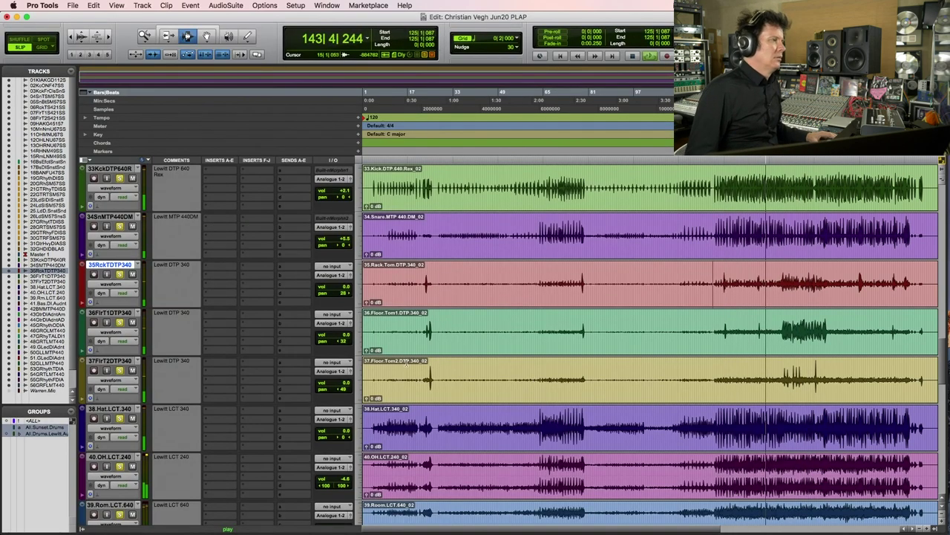
pyautogui.click(407, 362)
pyautogui.moveTo(342, 438); pyautogui.dragTo(353, 438)
pyautogui.press('space')
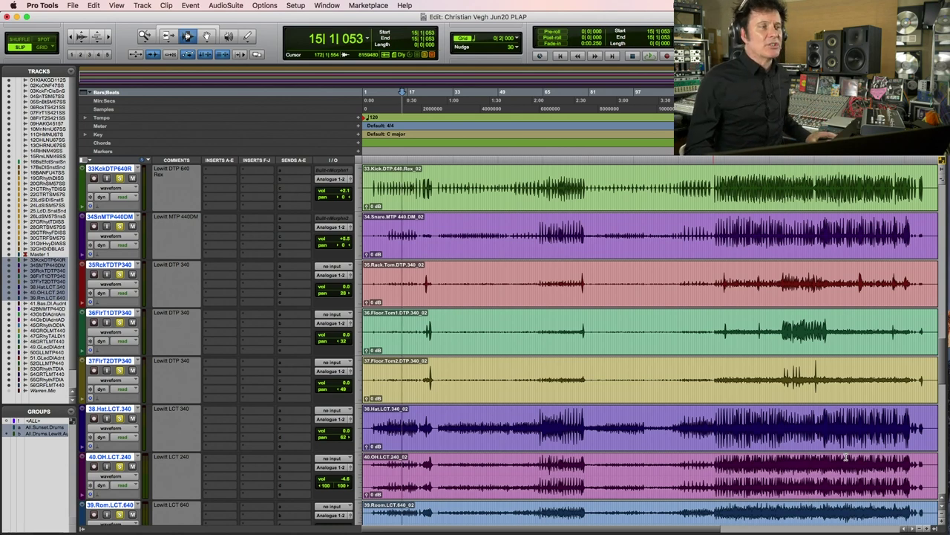
# - Audition the soloed Sunset Sound drums from bar 125 and stop playback
pyautogui.click(716, 229)
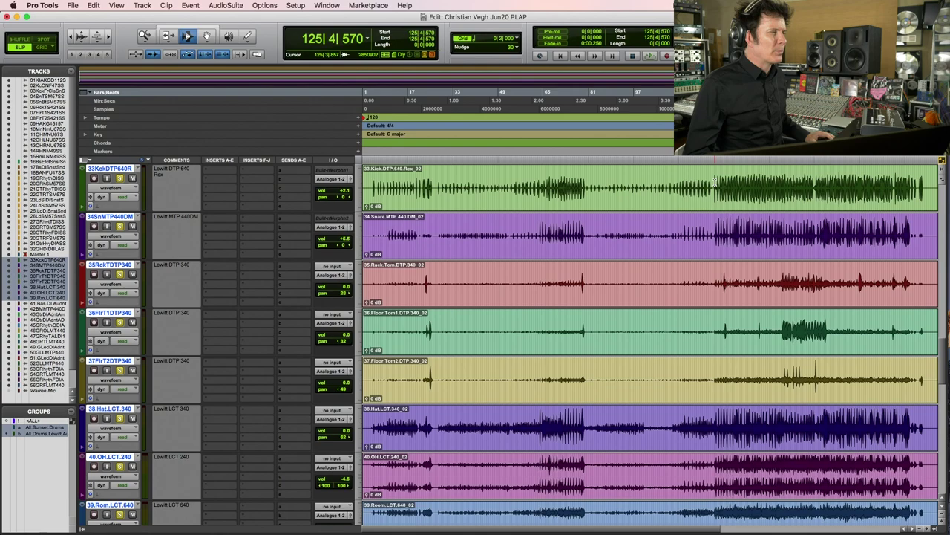
pyautogui.scroll(15, 719, 330)
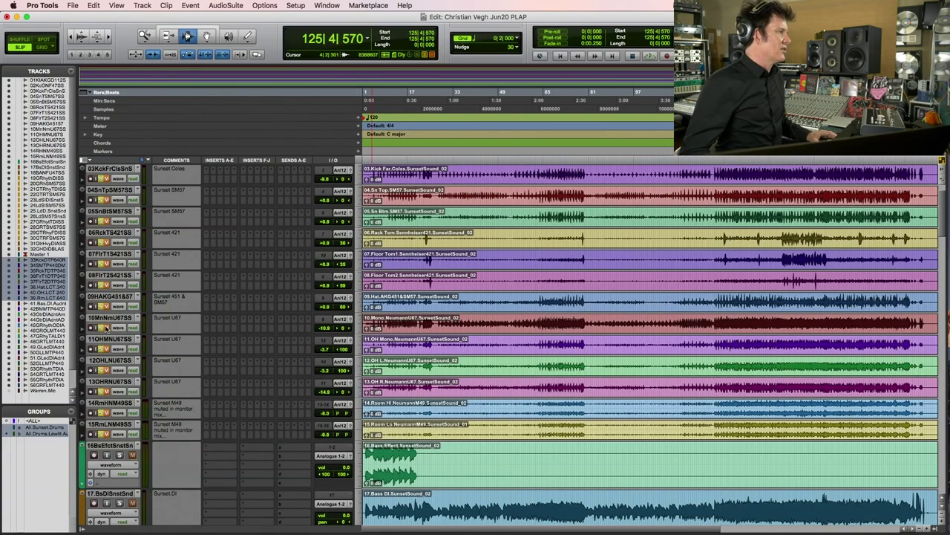
pyautogui.click(713, 192)
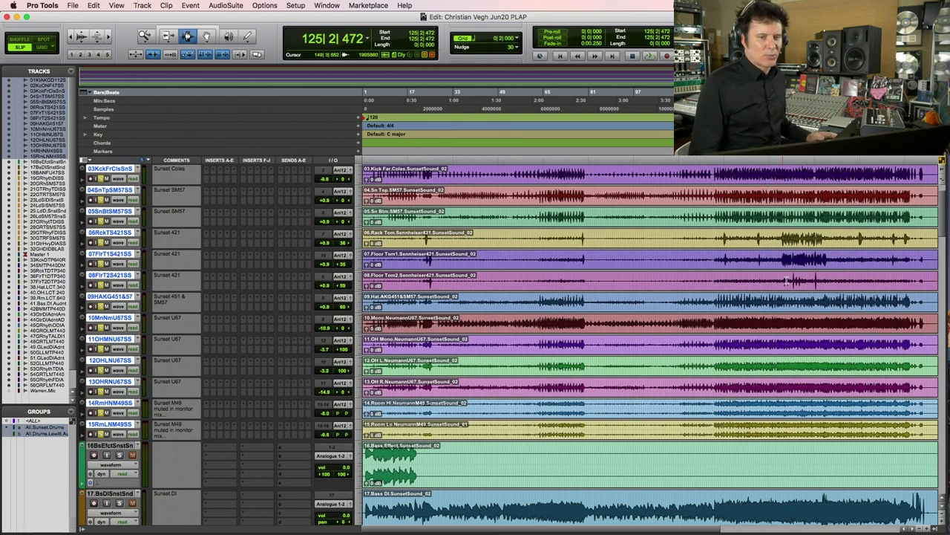
pyautogui.press('space')
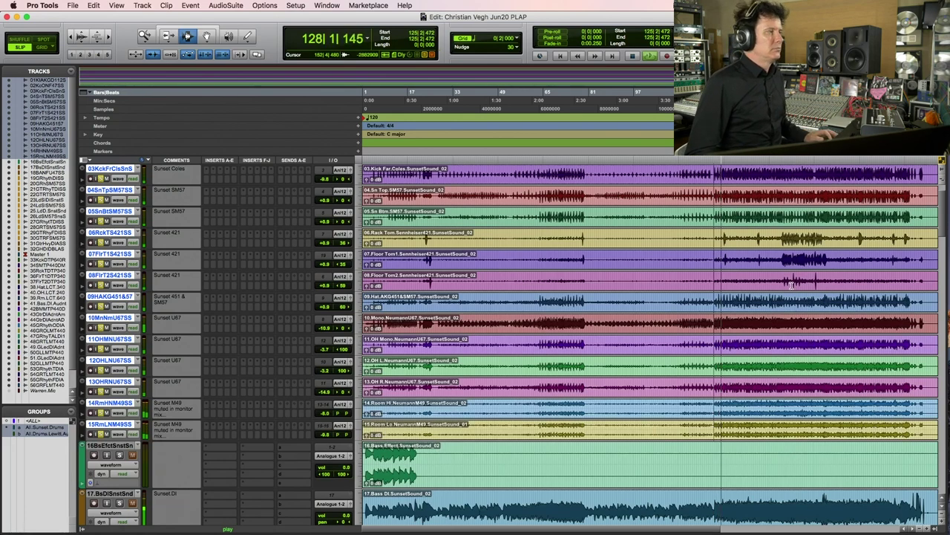
pyautogui.press('space')
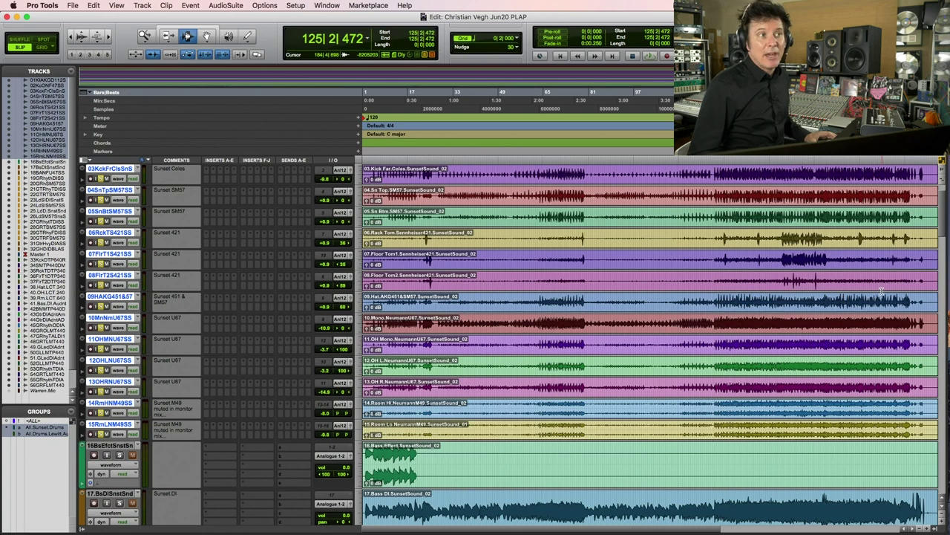
# - Set the Sunset Sound drum tracks to medium height around bar 125
pyautogui.scroll(2, 792, 285)
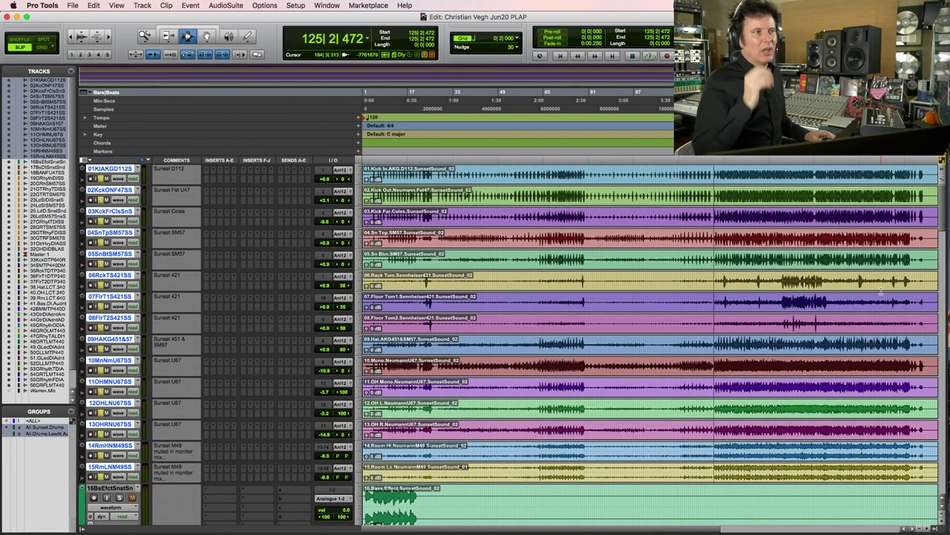
pyautogui.press('F5')
pyautogui.moveTo(839, 237); pyautogui.dragTo(696, 200)
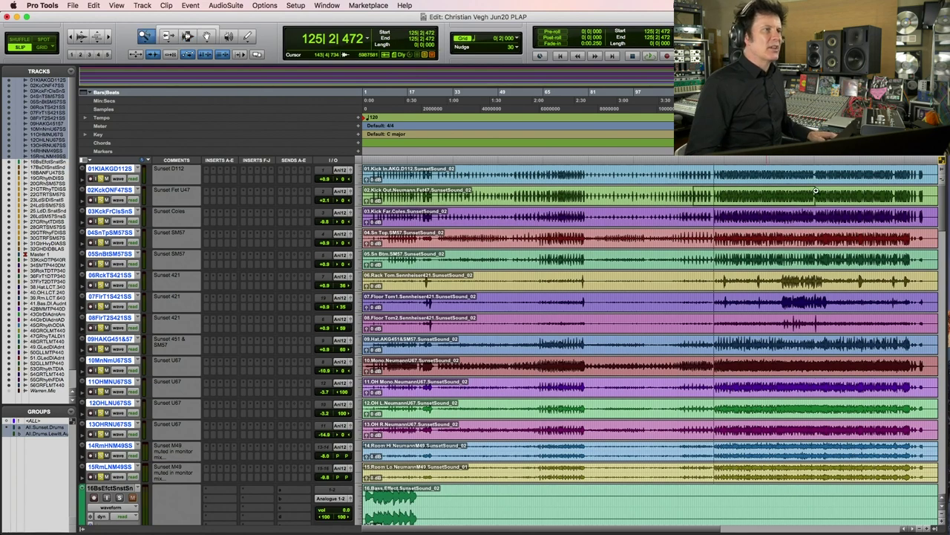
pyautogui.rightClick(358, 180)
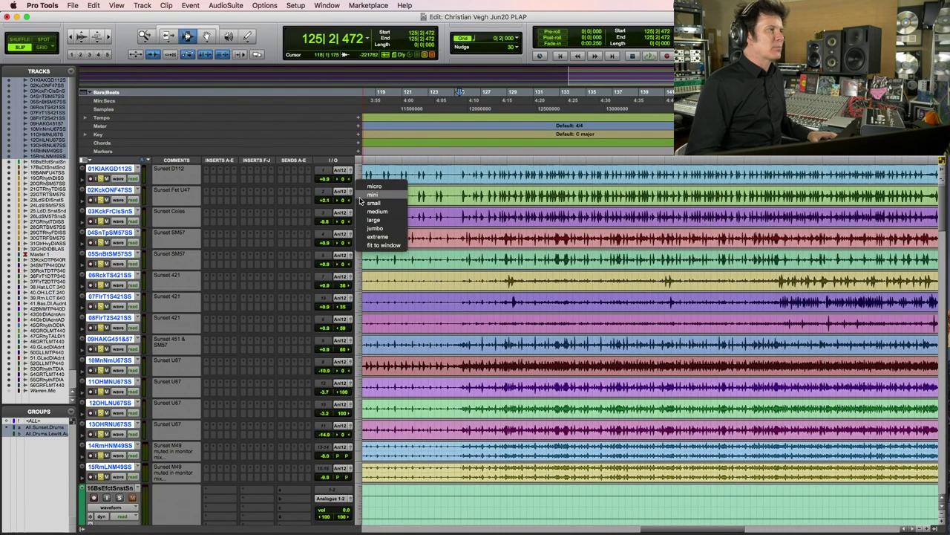
pyautogui.click(375, 214)
# - Examine a single kick hit near bar 127 in close-up across the three Sunset kick mic waveforms
pyautogui.press('F5')
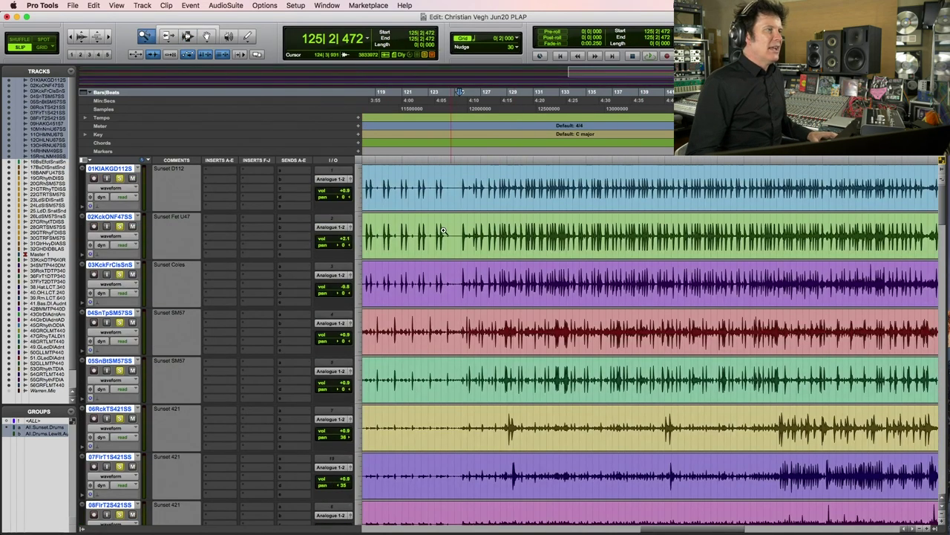
pyautogui.moveTo(444, 215); pyautogui.dragTo(562, 258)
pyautogui.moveTo(400, 241); pyautogui.dragTo(667, 241)
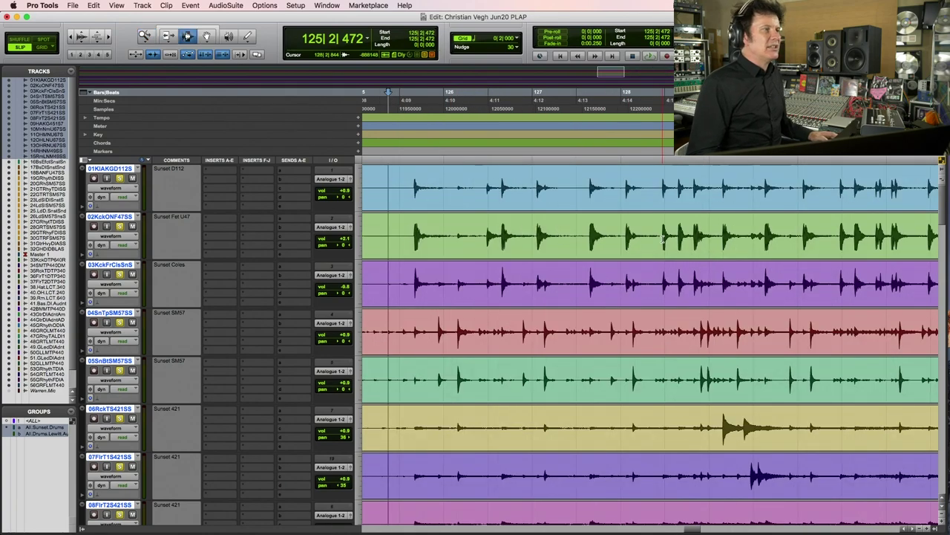
pyautogui.press('F5')
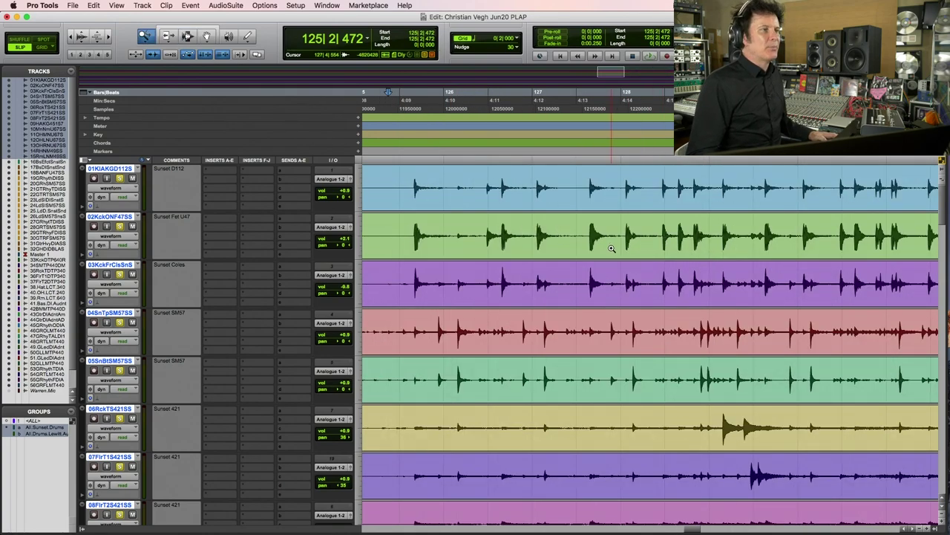
pyautogui.keyDown('alt'); pyautogui.click(551, 245); pyautogui.keyUp('alt')
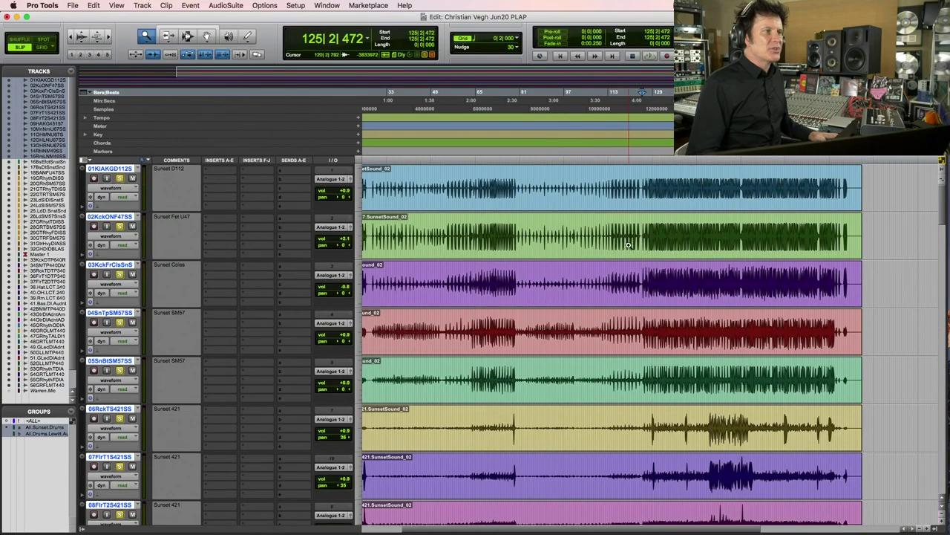
pyautogui.click(542, 239)
pyautogui.moveTo(398, 236); pyautogui.dragTo(566, 245)
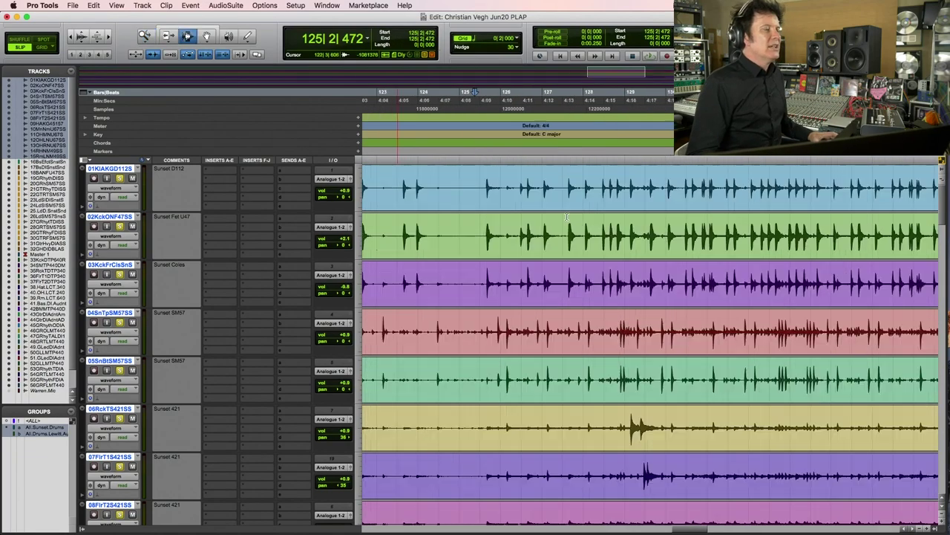
pyautogui.press('F5')
pyautogui.moveTo(493, 237); pyautogui.dragTo(676, 238)
pyautogui.press('F5')
pyautogui.moveTo(574, 223); pyautogui.dragTo(674, 220)
pyautogui.press('super+bracketright')
pyautogui.press('super+bracketright')
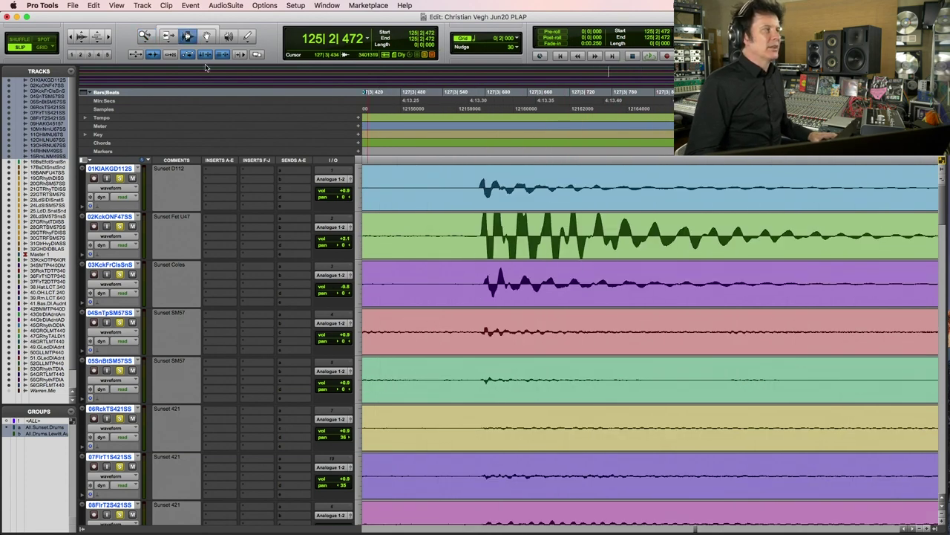
# - Examine another kick hit near bar 130 down to individual wave cycles on the Sunset kick mics
pyautogui.doubleClick(146, 37)
pyautogui.press('F5')
pyautogui.moveTo(519, 232); pyautogui.dragTo(625, 232)
pyautogui.press('F5')
pyautogui.press('F5')
pyautogui.moveTo(564, 231); pyautogui.dragTo(690, 233)
pyautogui.press('F5')
pyautogui.moveTo(472, 231); pyautogui.dragTo(594, 231)
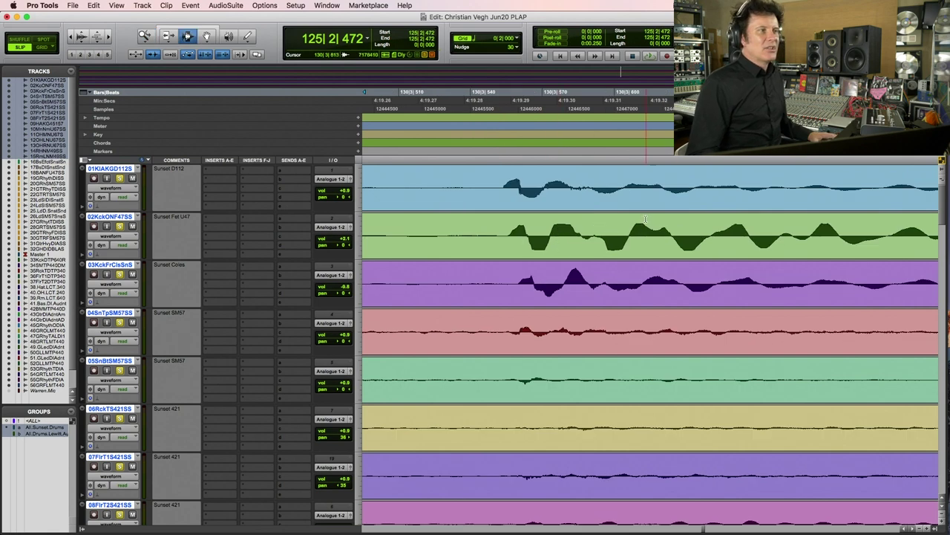
pyautogui.press('F5')
pyautogui.moveTo(812, 231); pyautogui.dragTo(840, 223)
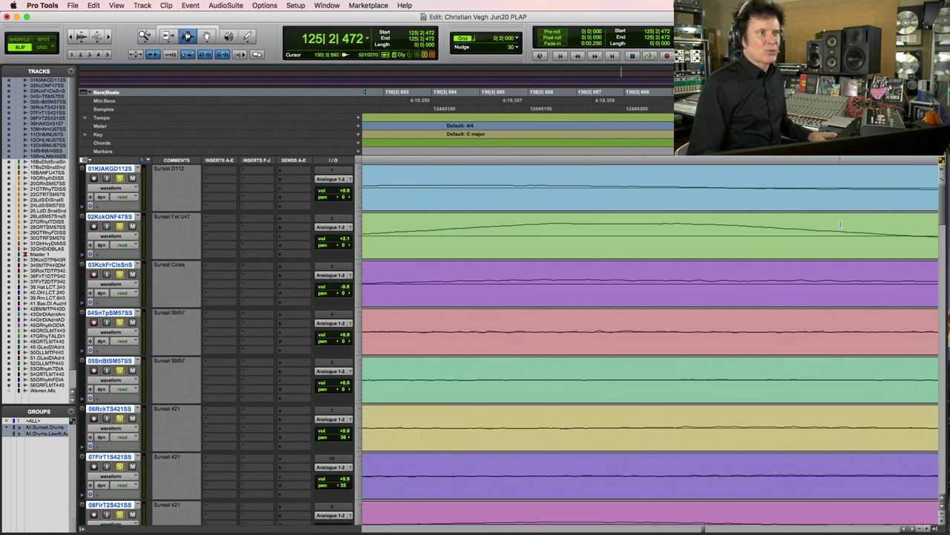
# - Enlarge the waveform amplitude and set the drum tracks to jumbo height to compare the kick in and kick out waveforms
pyautogui.press('super+alt+bracketright')
pyautogui.click(360, 244)
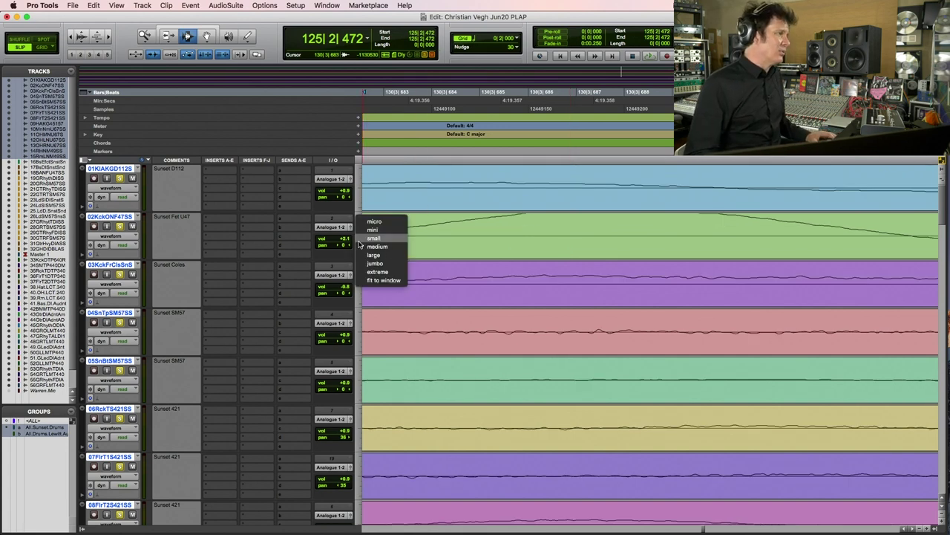
pyautogui.click(378, 263)
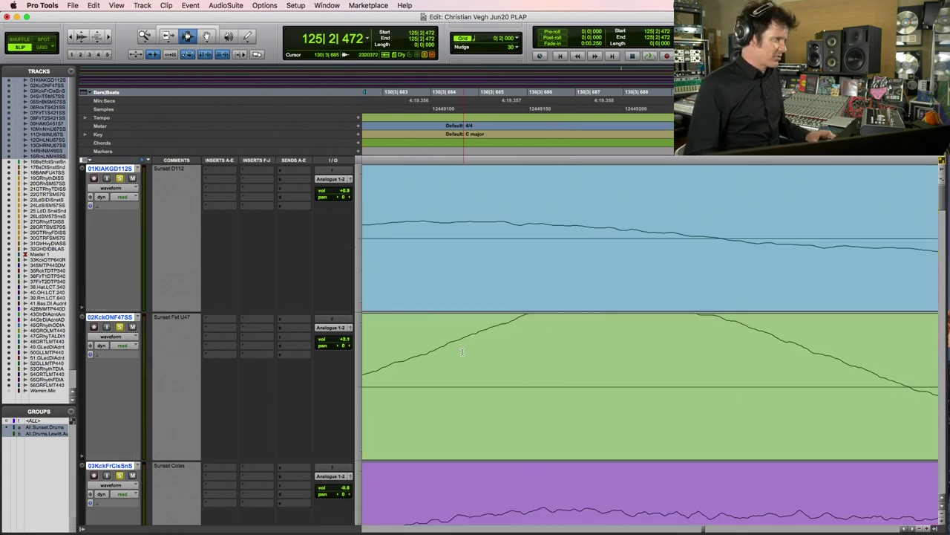
pyautogui.press('super+bracketleft')
pyautogui.press('super+bracketleft')
pyautogui.press('super+bracketleft')
pyautogui.press('super+bracketleft')
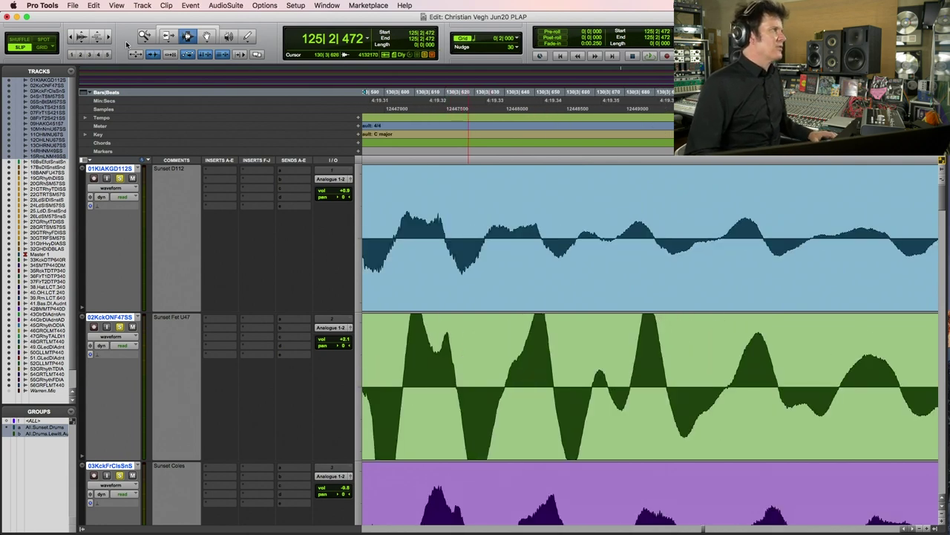
# - Show the kick tracks from about bar 117 and solo only the 02 Kick Out Fet 47 track
pyautogui.hotkey('alt', 'a')
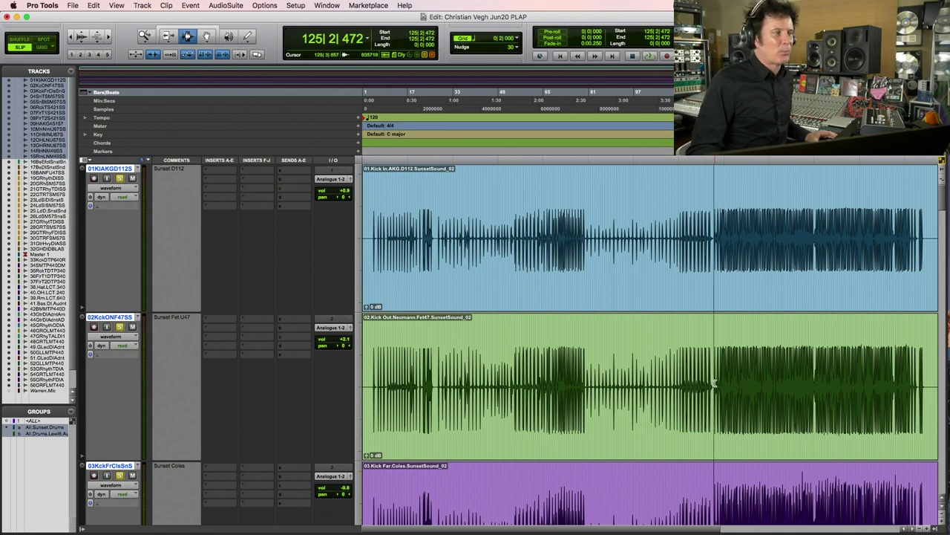
pyautogui.press('F5')
pyautogui.moveTo(690, 375); pyautogui.dragTo(919, 375)
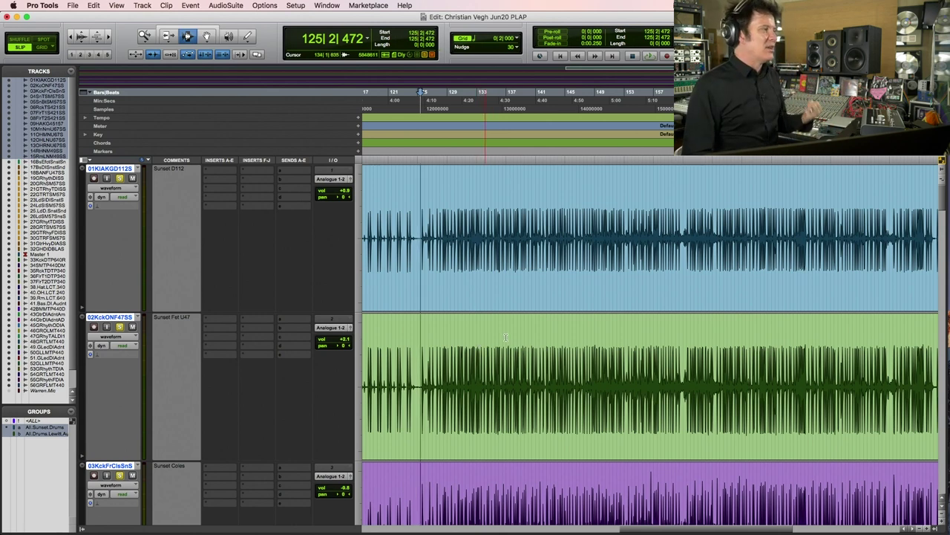
pyautogui.click(119, 327)
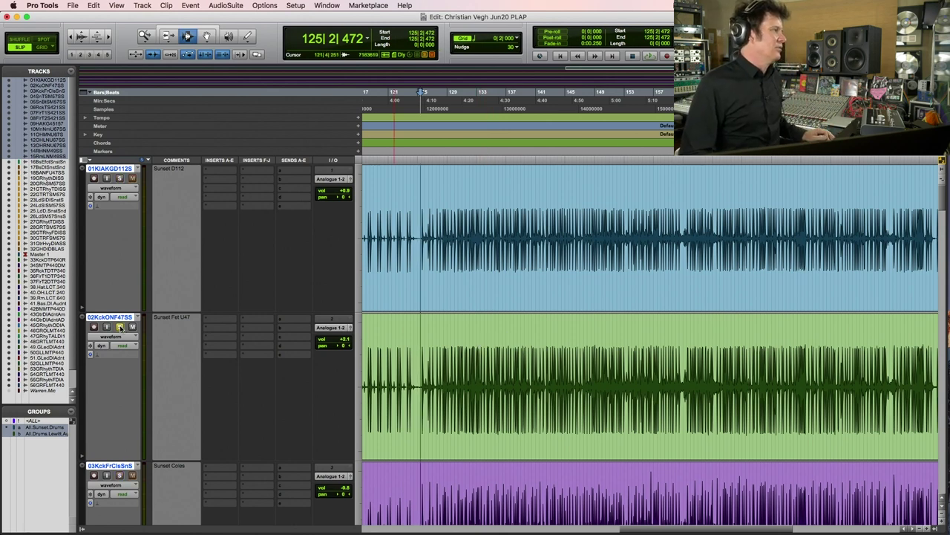
# - Play the soloed Kick Out Fet 47 from bar 125 and show its first kick hits up close
pyautogui.click(420, 355)
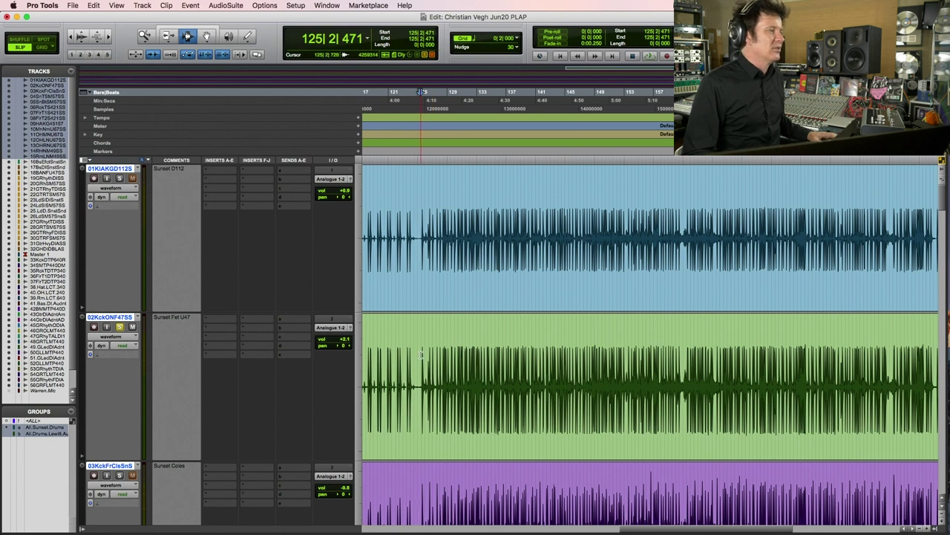
pyautogui.press('space')
pyautogui.press('e')
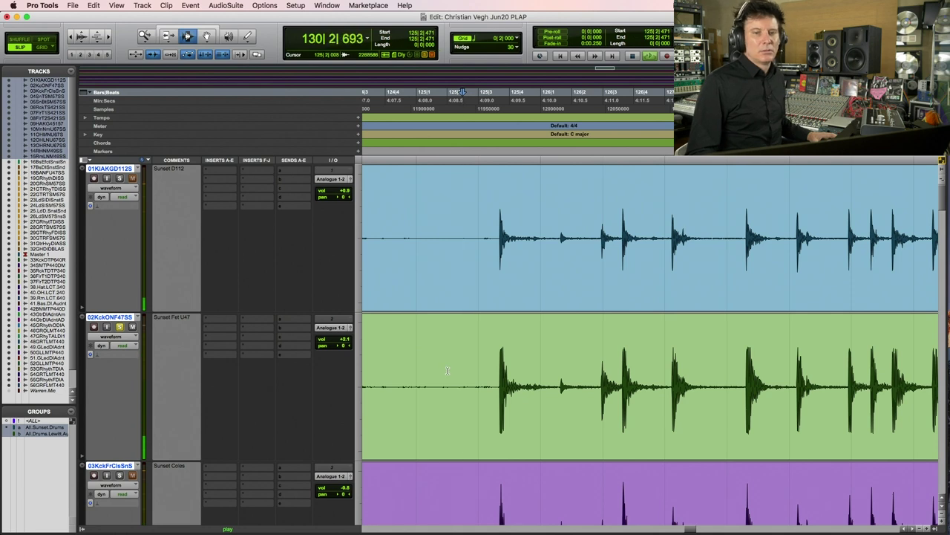
pyautogui.press('space')
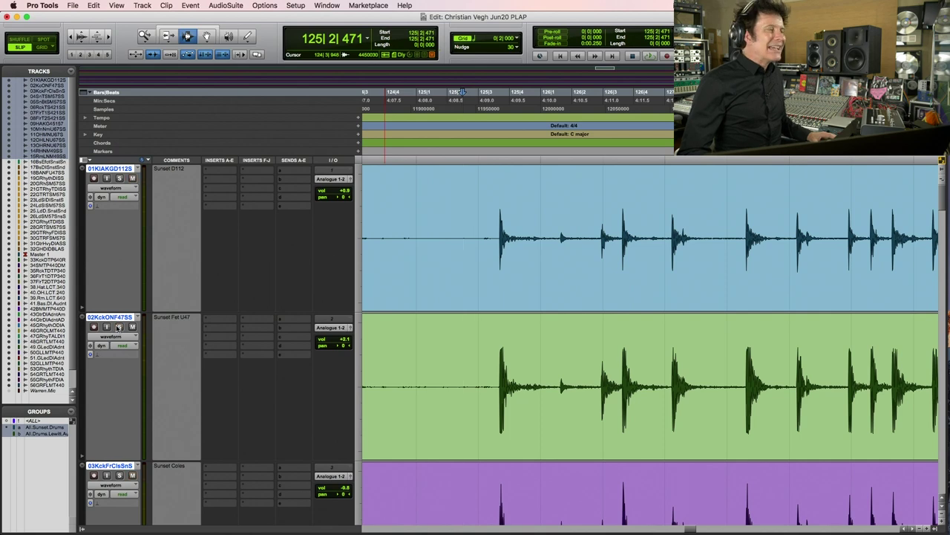
# - Reduce the grouped Sunset drum tracks to a compact height and show a wider stretch around bar 125
pyautogui.click(358, 295)
pyautogui.click(373, 267)
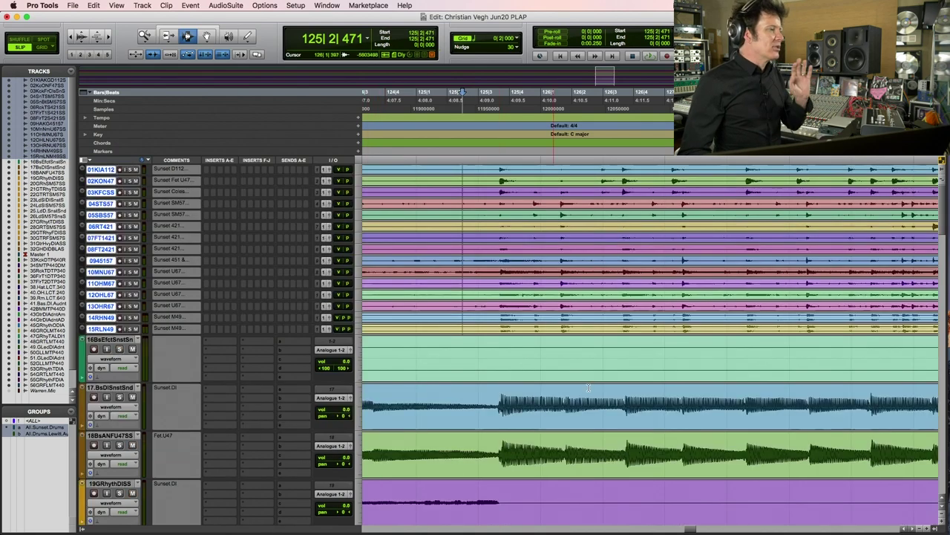
pyautogui.press('r')
pyautogui.press('r')
# - Place the playback start in bar 125 on the Lewitt drum tracks and solo the Lewitt drum group
pyautogui.scroll(-5, 613, 342)
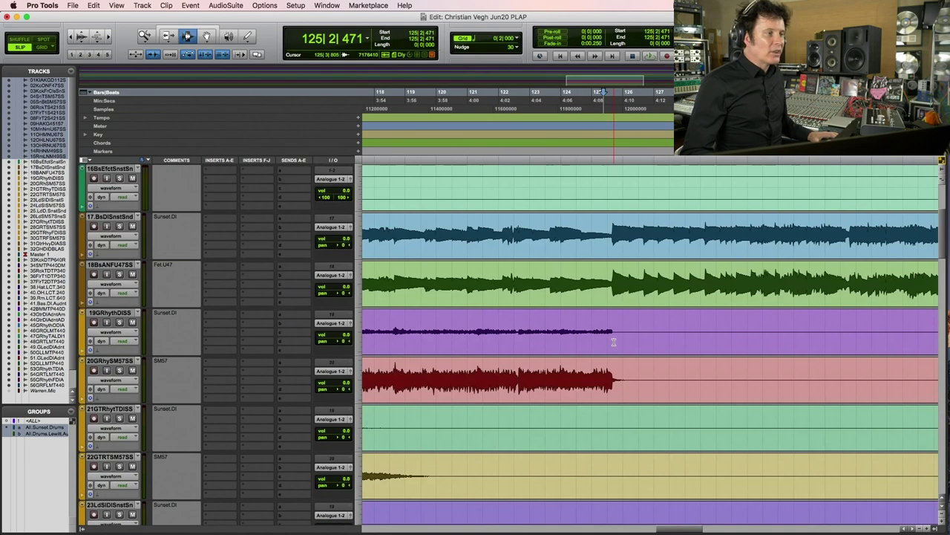
pyautogui.scroll(-10, 613, 341)
pyautogui.click(601, 198)
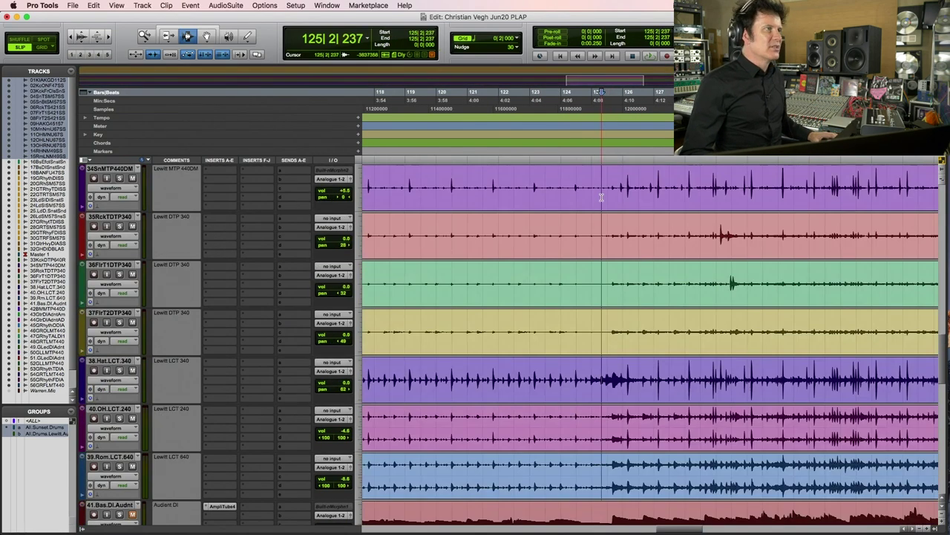
pyautogui.press('F5')
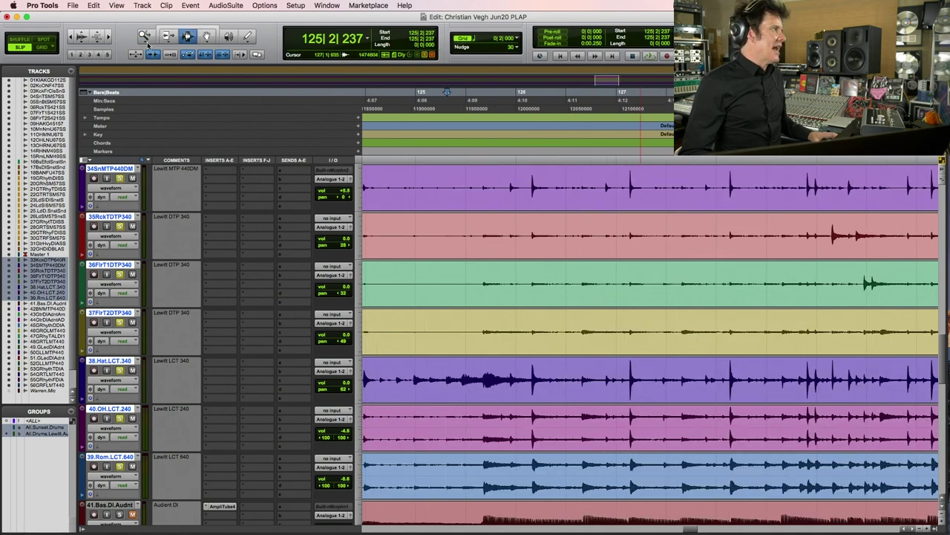
# - Examine the Lewitt kick, snare and tom waveforms around bar 125, from a wide overview to a closer view
pyautogui.doubleClick(145, 37)
pyautogui.press('super+]')
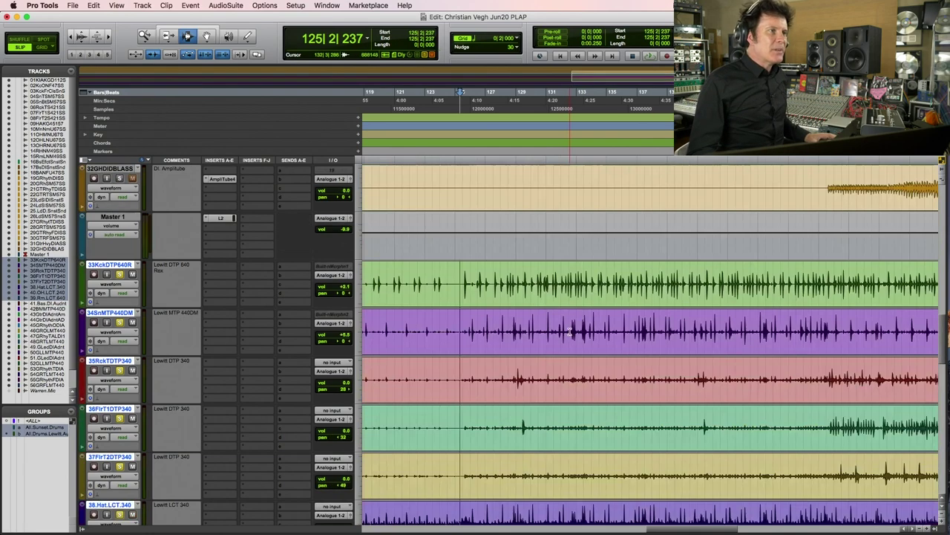
pyautogui.scroll(3, 570, 332)
pyautogui.hotkey('alt', 'a')
pyautogui.press('F5')
pyautogui.moveTo(448, 267); pyautogui.dragTo(609, 278)
pyautogui.press('super+]')
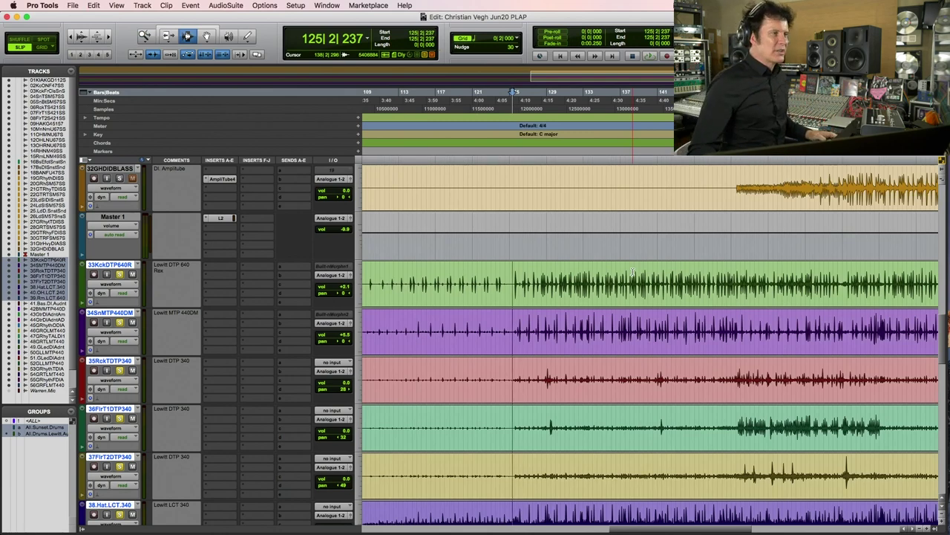
pyautogui.press('super+[')
pyautogui.press('F5')
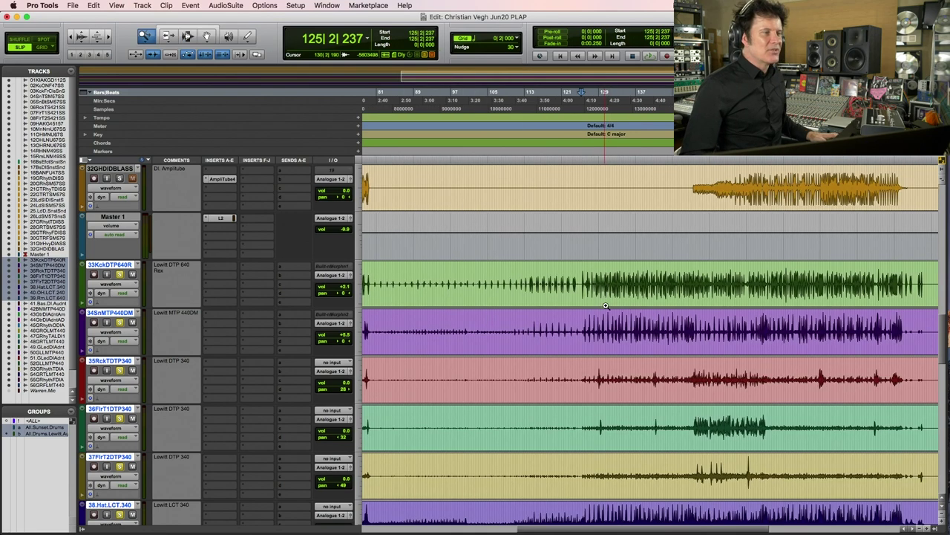
pyautogui.moveTo(547, 282); pyautogui.dragTo(665, 278)
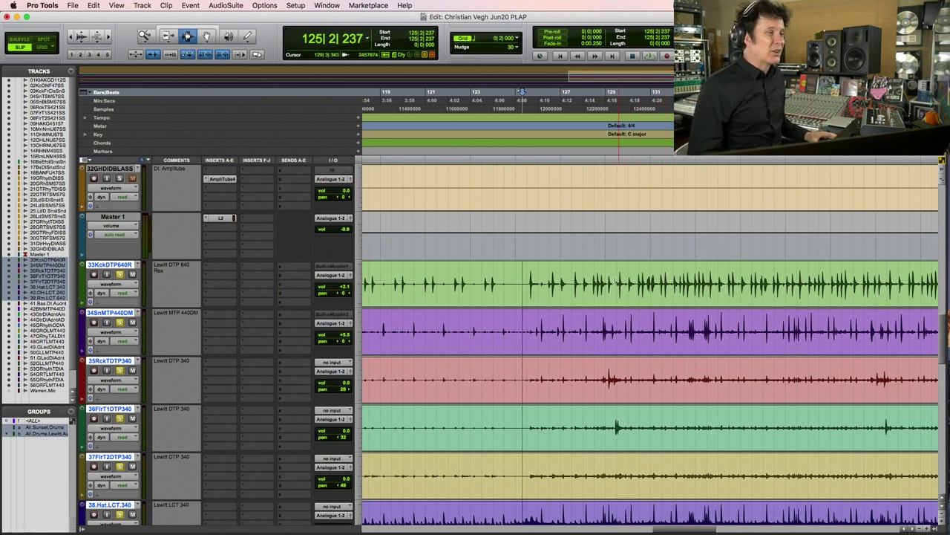
# - Play the soloed Lewitt drums from just before the heavier kick entry in bar 125
pyautogui.click(530, 290)
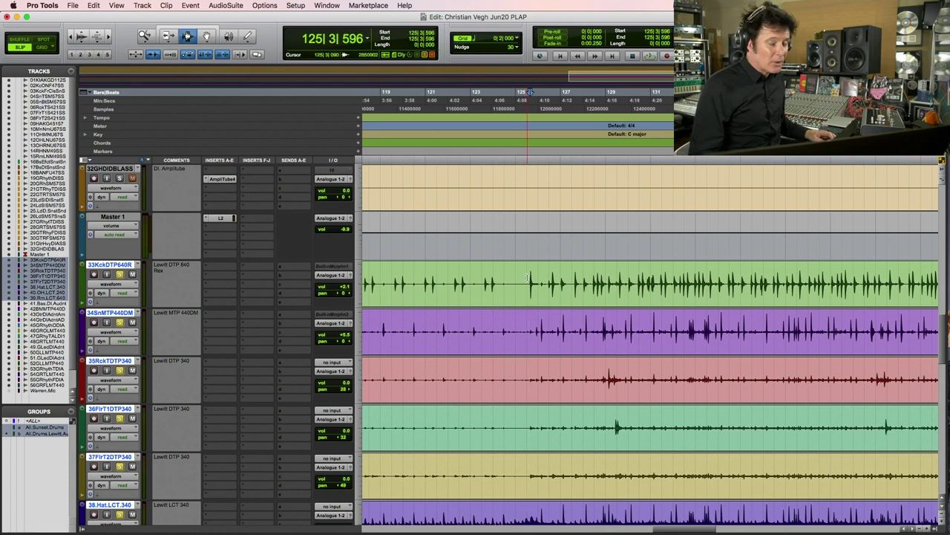
pyautogui.press('super+bracketright')
pyautogui.press('super+bracketright')
pyautogui.press('super+bracketright')
pyautogui.click(502, 280)
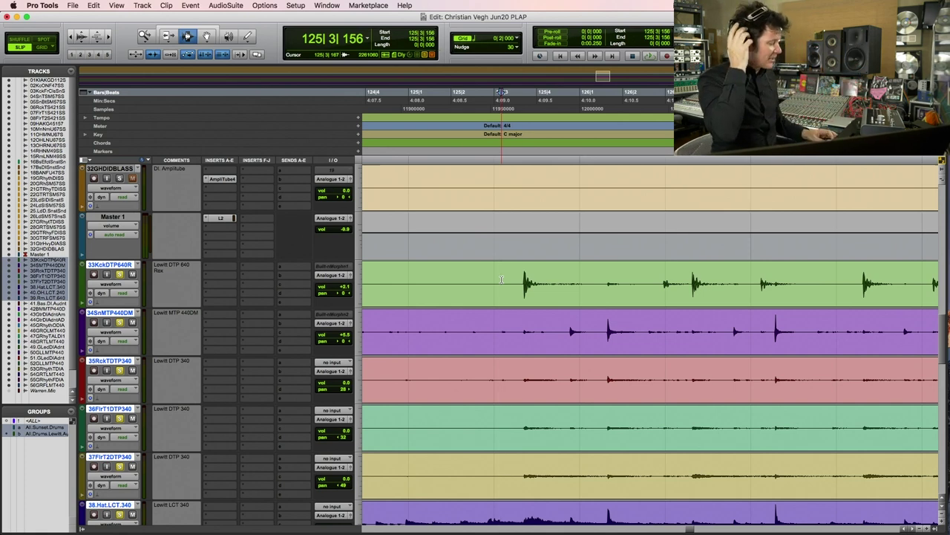
pyautogui.press('space')
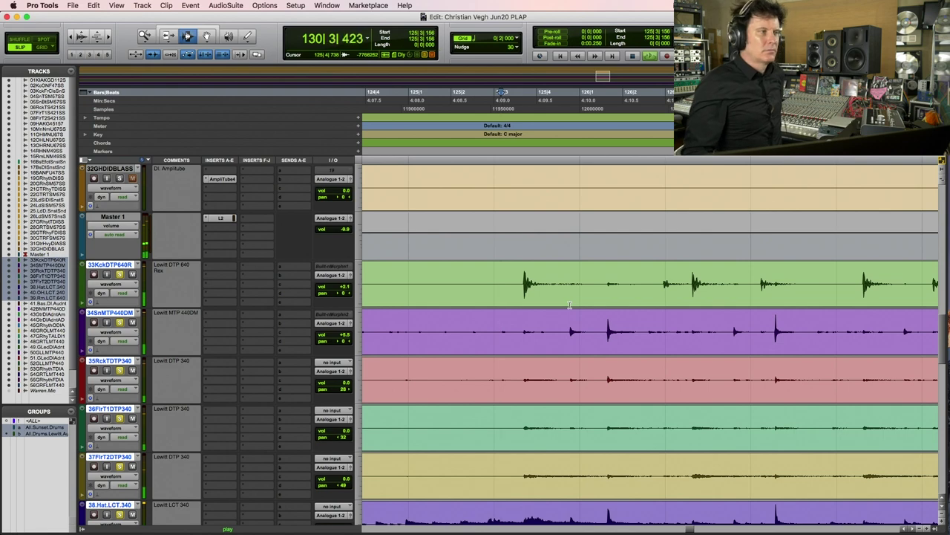
# - Survey the whole song and its last section from about bar 105 while the Lewitt drums play, and stop playback
pyautogui.press('r')
pyautogui.press('r')
pyautogui.press('r')
pyautogui.press('r')
pyautogui.press('r')
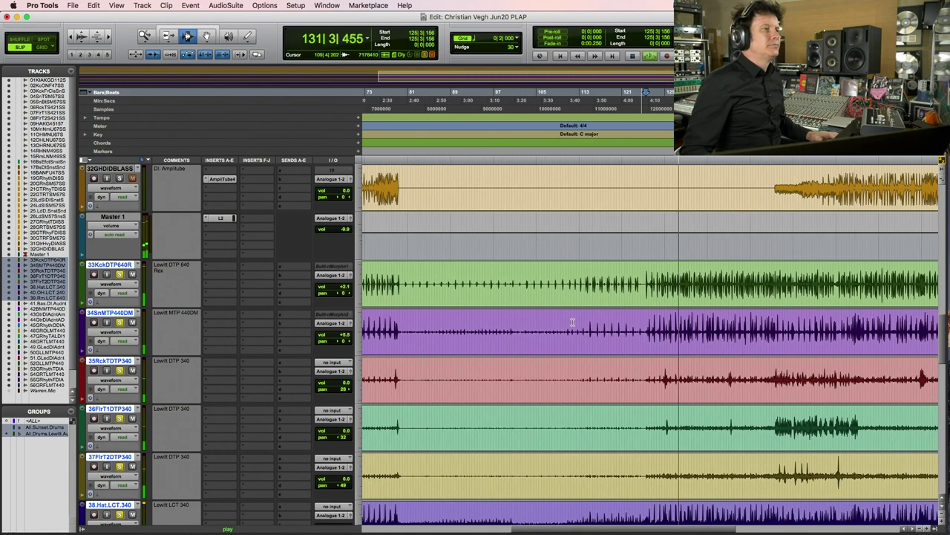
pyautogui.press('F5')
pyautogui.keyDown('alt'); pyautogui.click(646, 318); pyautogui.keyUp('alt')
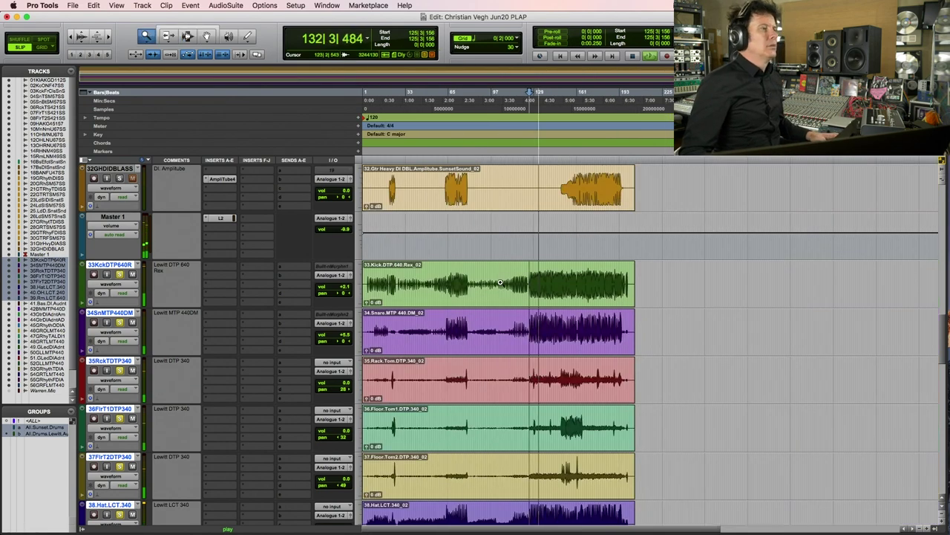
pyautogui.click(647, 263)
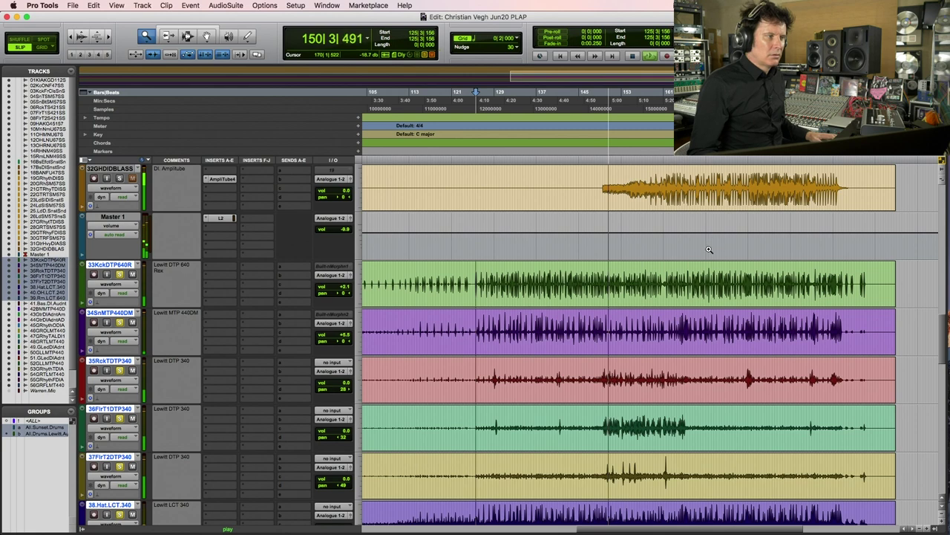
pyautogui.press('space')
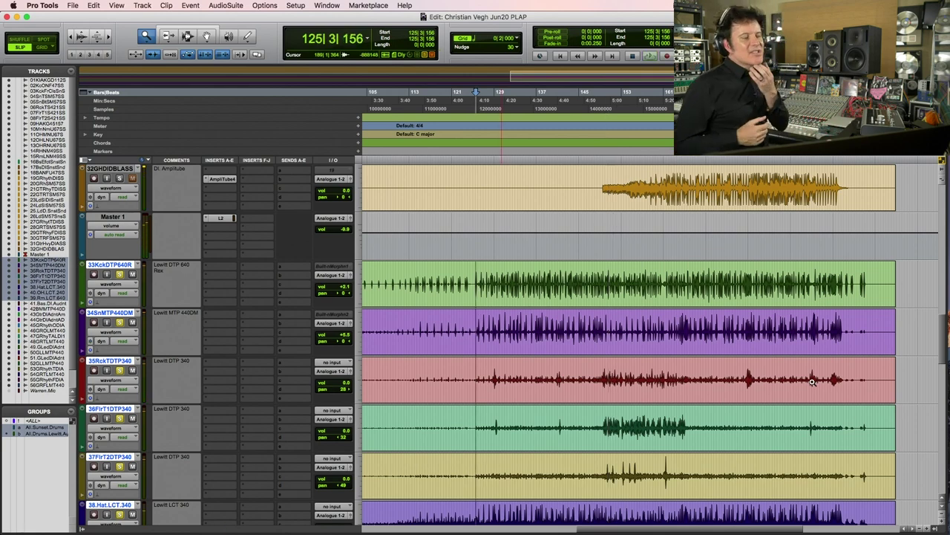
# - Enlarge the tom section around bars 147 to 159 and audition the Lewitt drums twice from bar 149
pyautogui.press('F7')
pyautogui.click(600, 386)
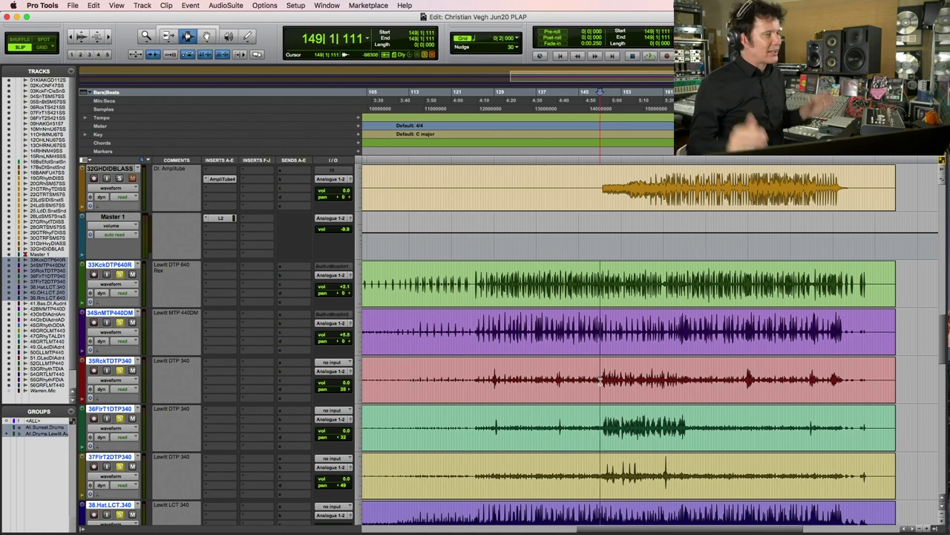
pyautogui.moveTo(579, 340); pyautogui.dragTo(727, 404)
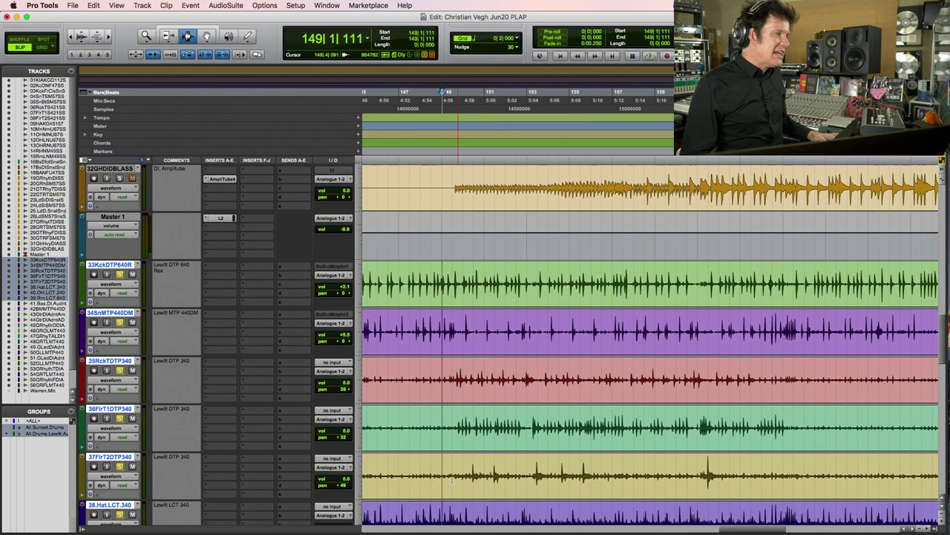
pyautogui.click(448, 380)
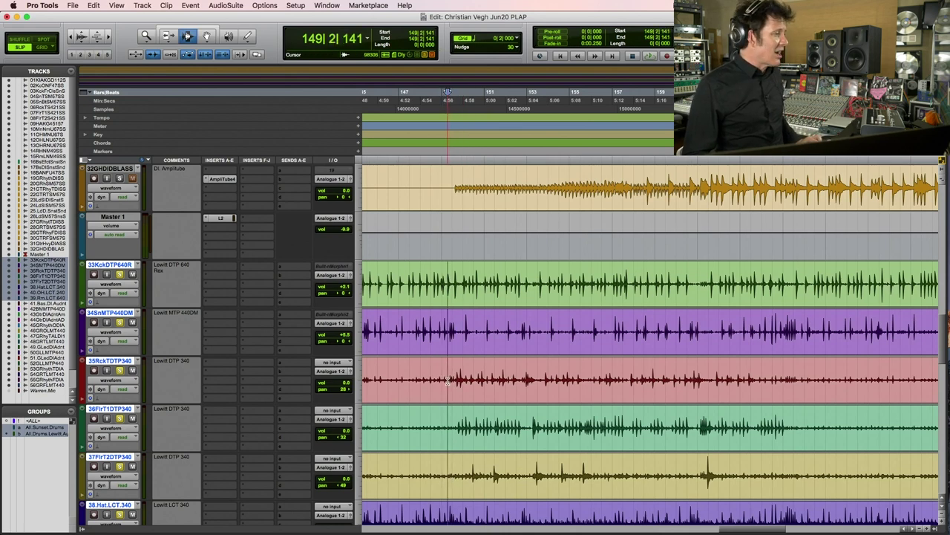
pyautogui.press('space')
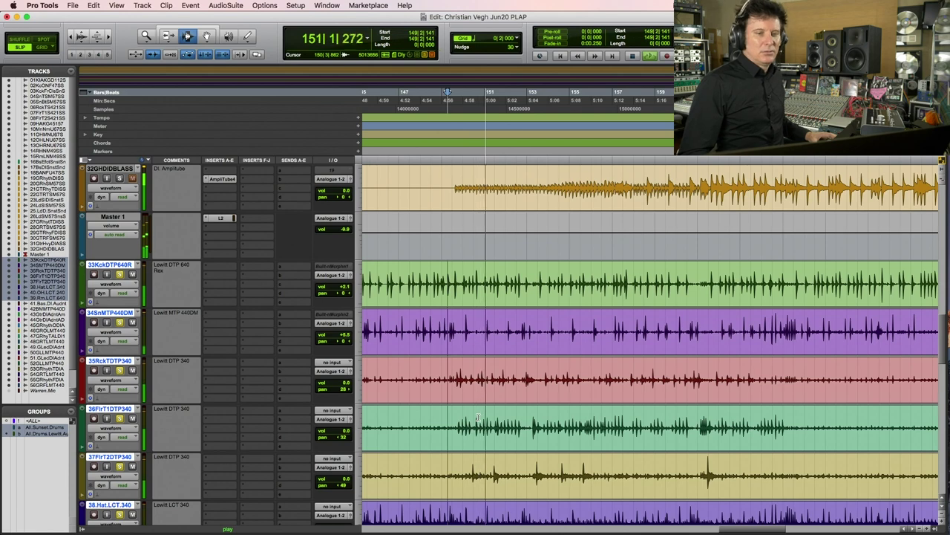
pyautogui.press('space')
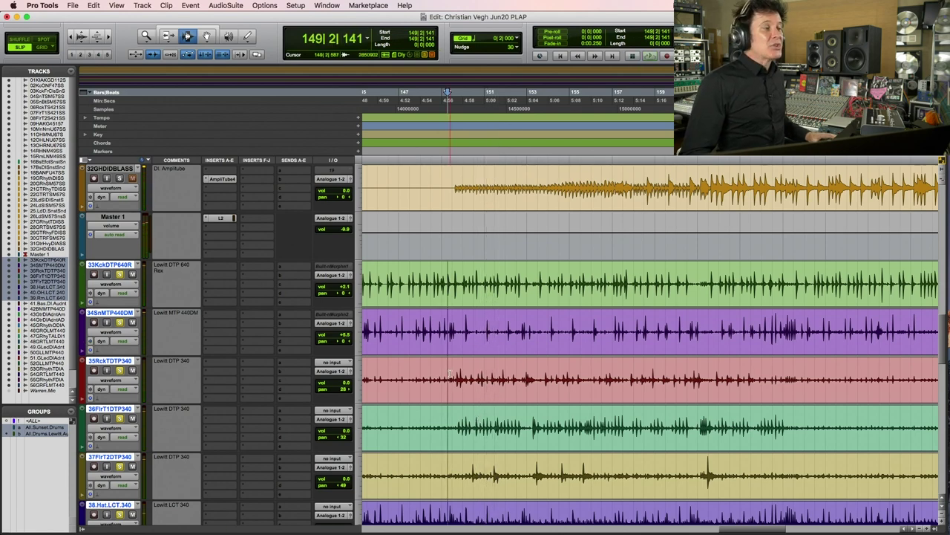
pyautogui.click(450, 373)
pyautogui.press('space')
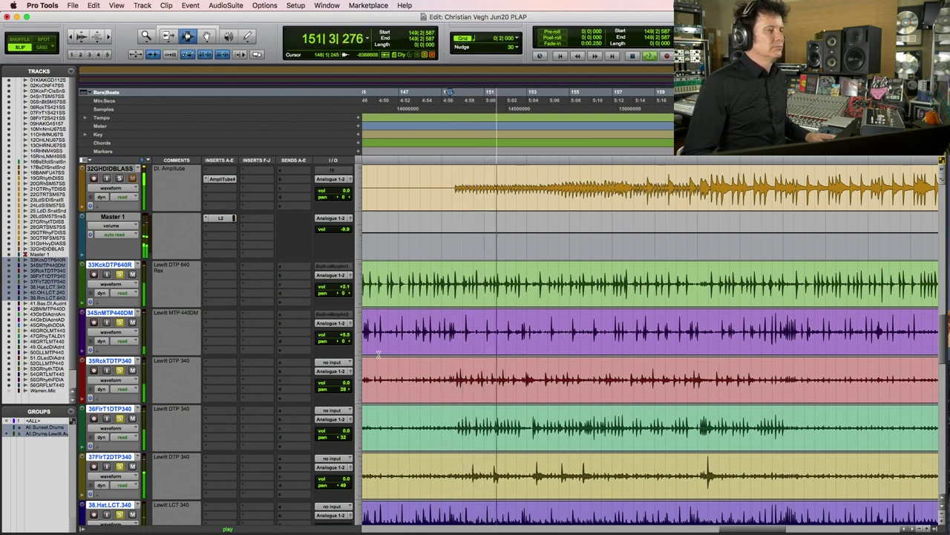
pyautogui.press('space')
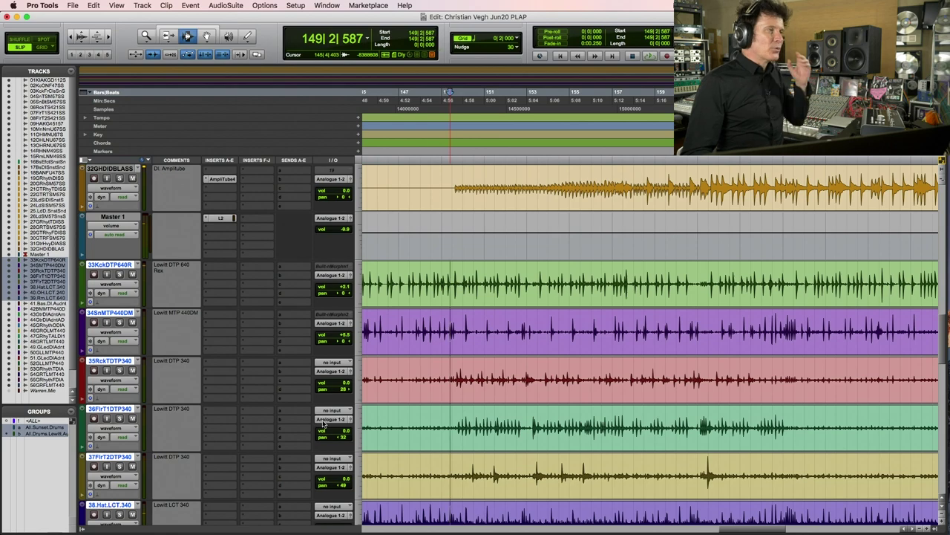
# - Solo the Sunset drum group instead and play the same tom section from bar 149
pyautogui.scroll(5, 325, 424)
pyautogui.scroll(10, 325, 424)
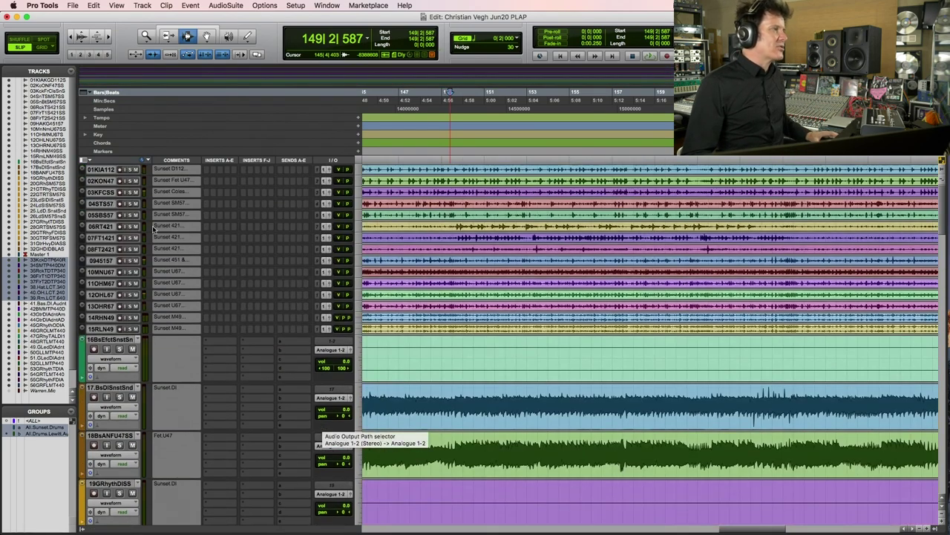
pyautogui.click(450, 217)
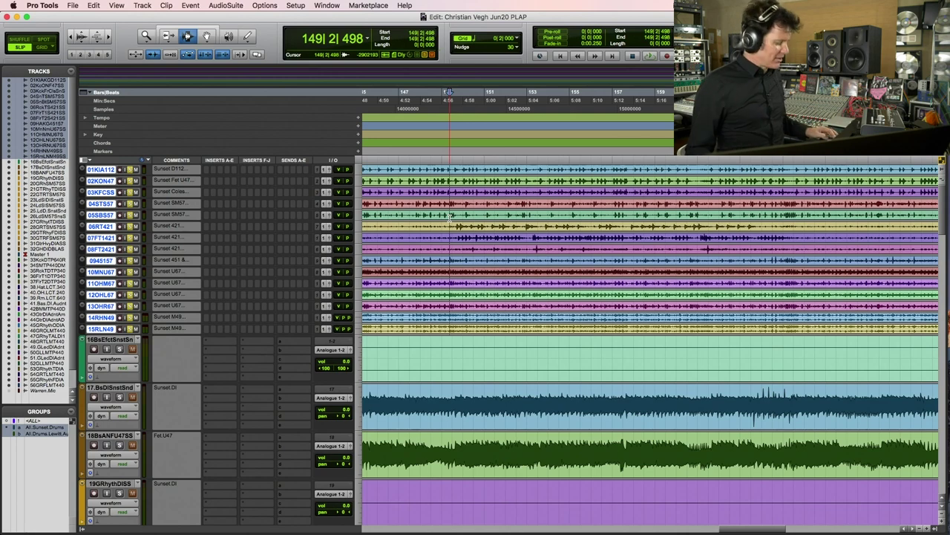
pyautogui.press('space')
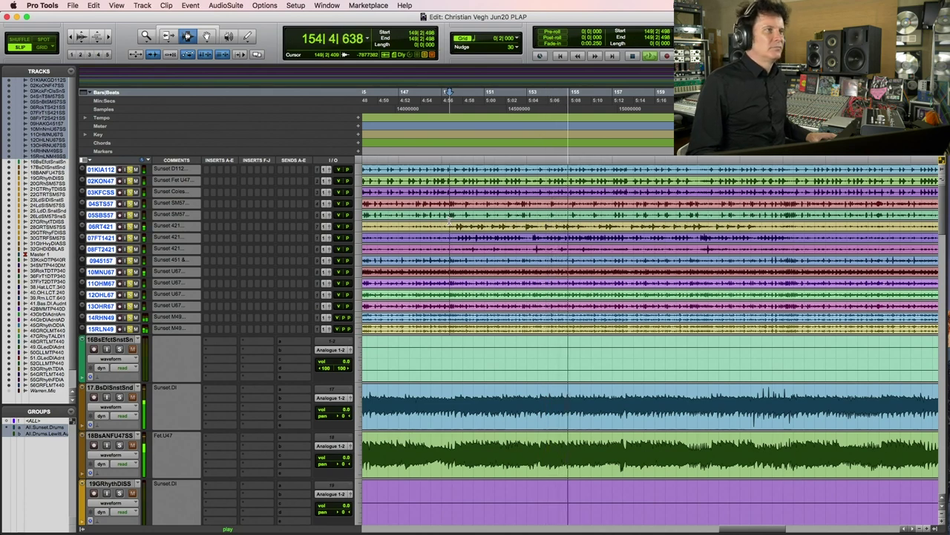
pyautogui.press('space')
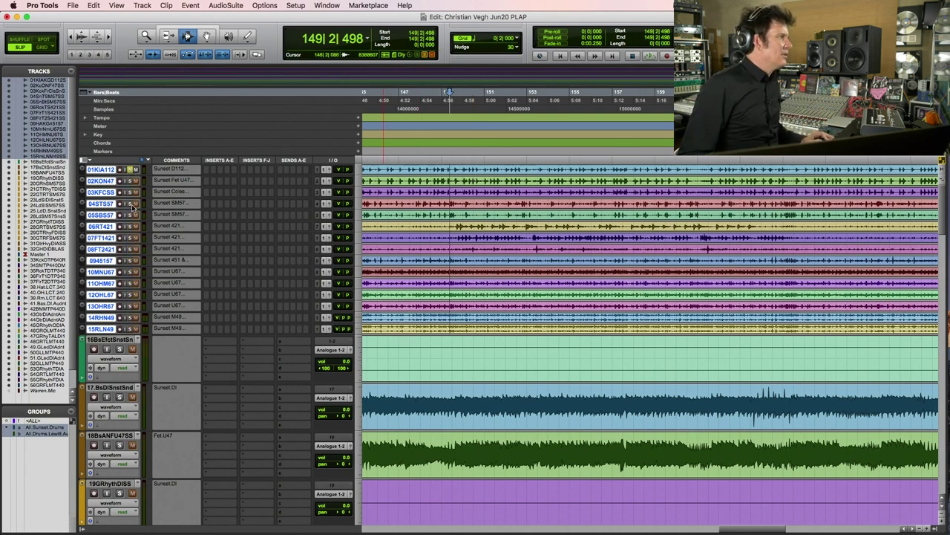
# - Solo a reduced set of Sunset drum mics, including the kick D112, the toms and the overheads, and show their mixer channels
pyautogui.click(130, 226)
pyautogui.click(130, 238)
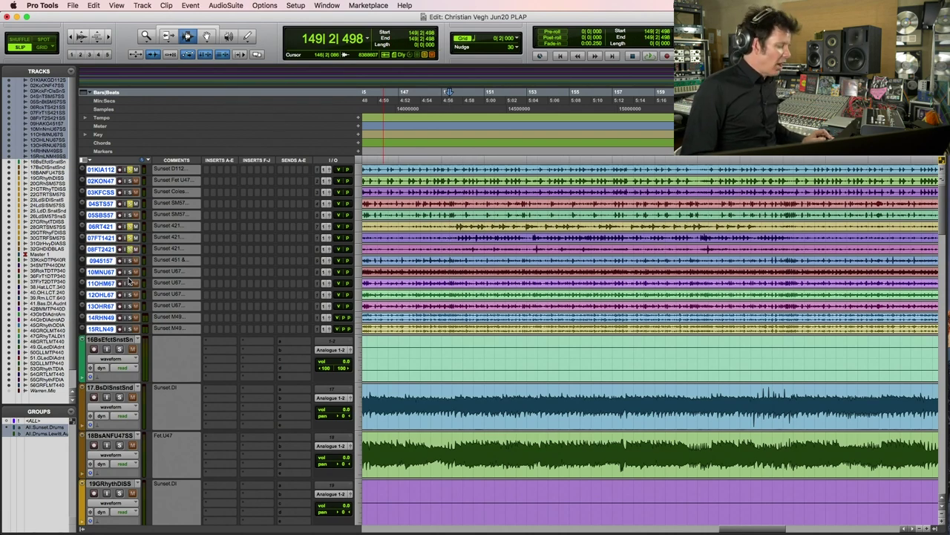
pyautogui.press('super+equal')
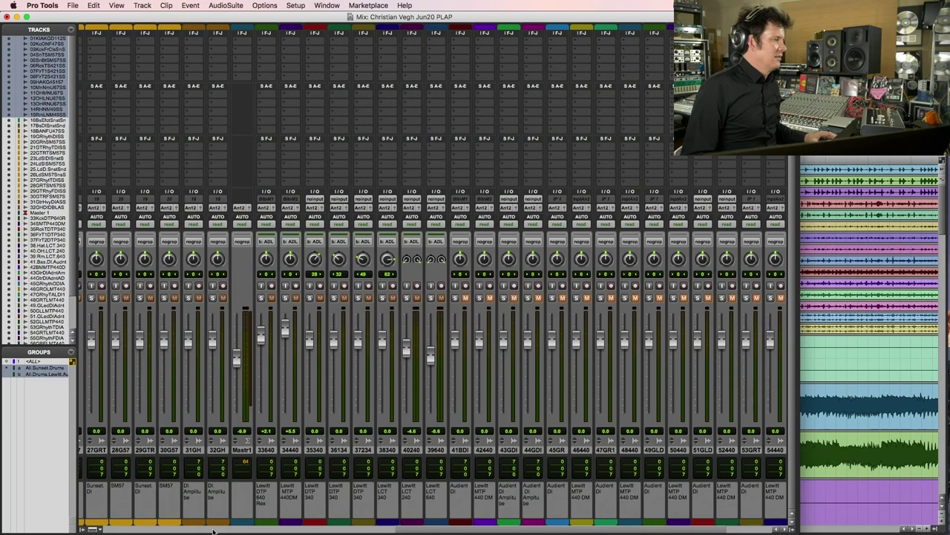
pyautogui.moveTo(399, 529); pyautogui.dragTo(65, 495)
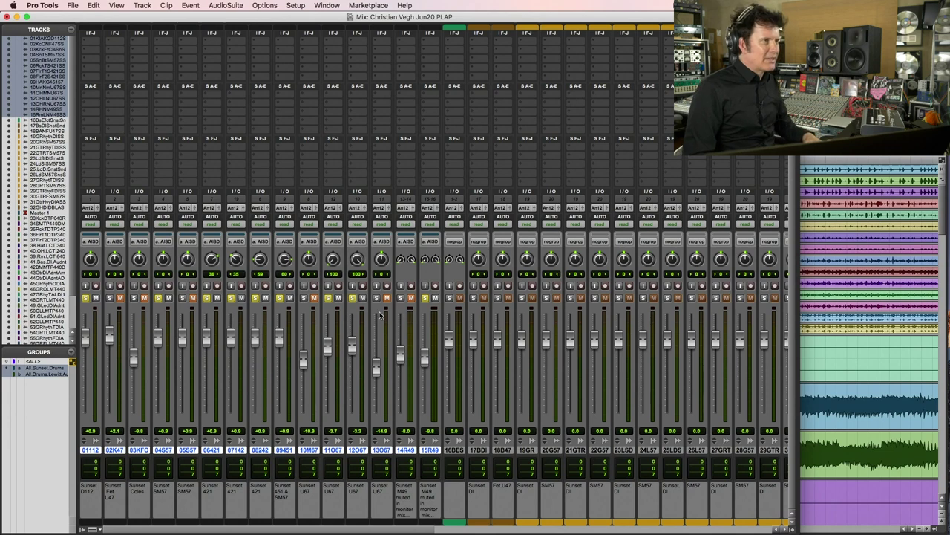
# - Return to the track timeline and place the playback start at the tom entry in bar 149
pyautogui.press('super+equal')
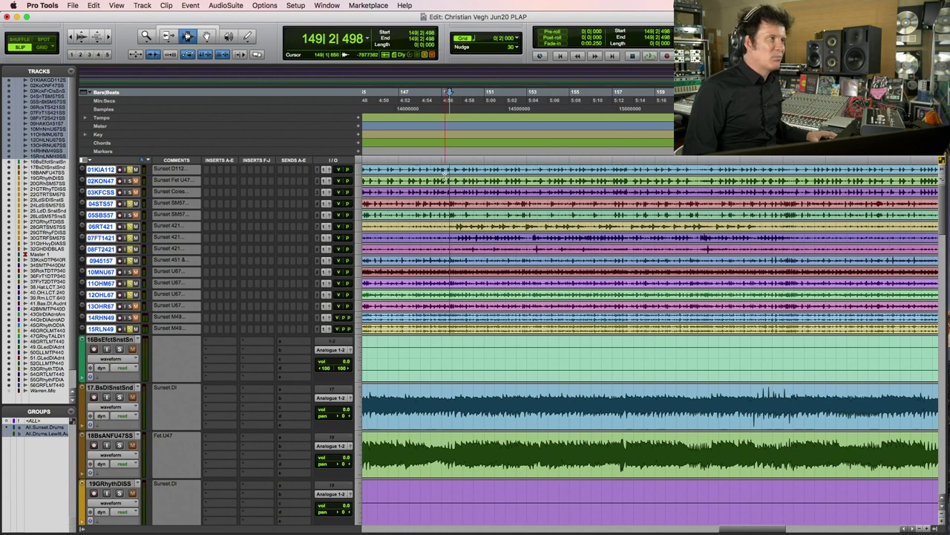
pyautogui.click(440, 93)
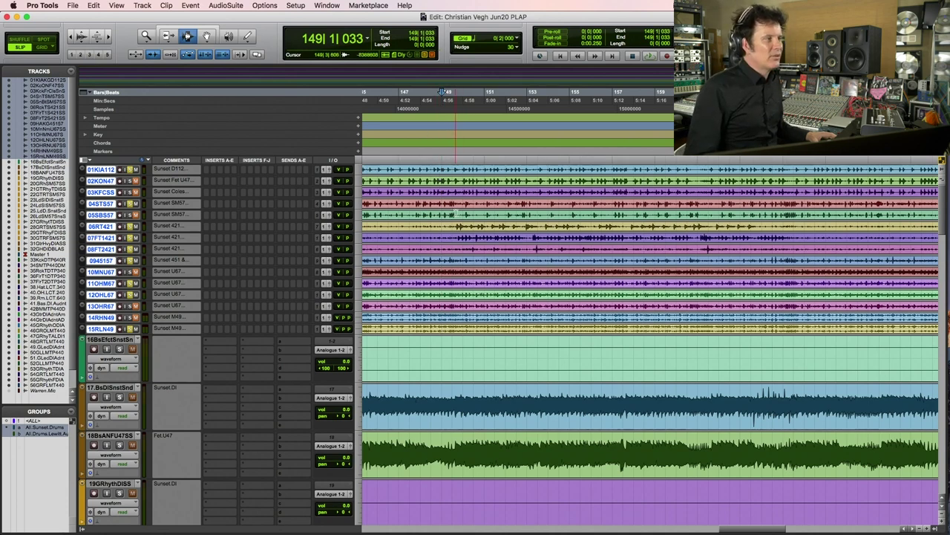
pyautogui.click(456, 91)
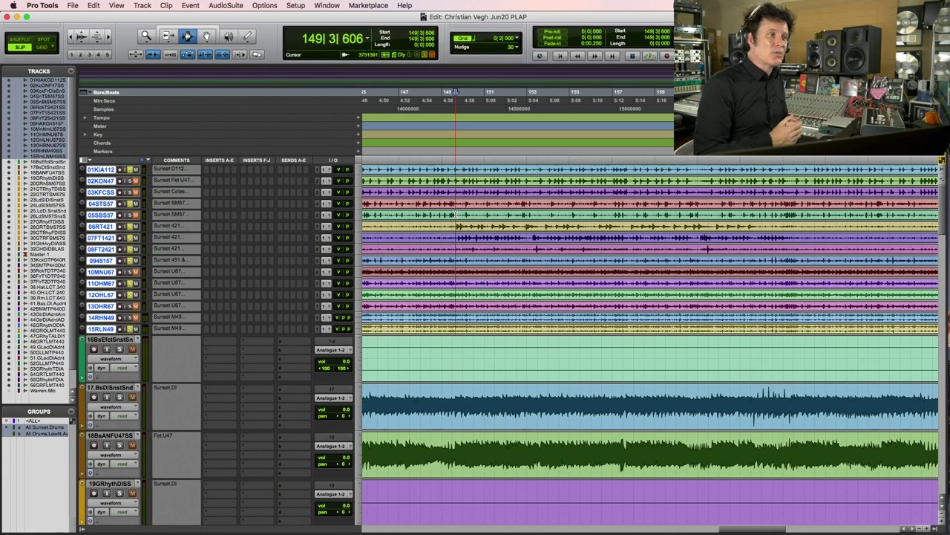
# - Play the reduced Sunset drum mics from bar 149 and move the Lewitt drum tracks directly below the Sunset drum tracks
pyautogui.press('space')
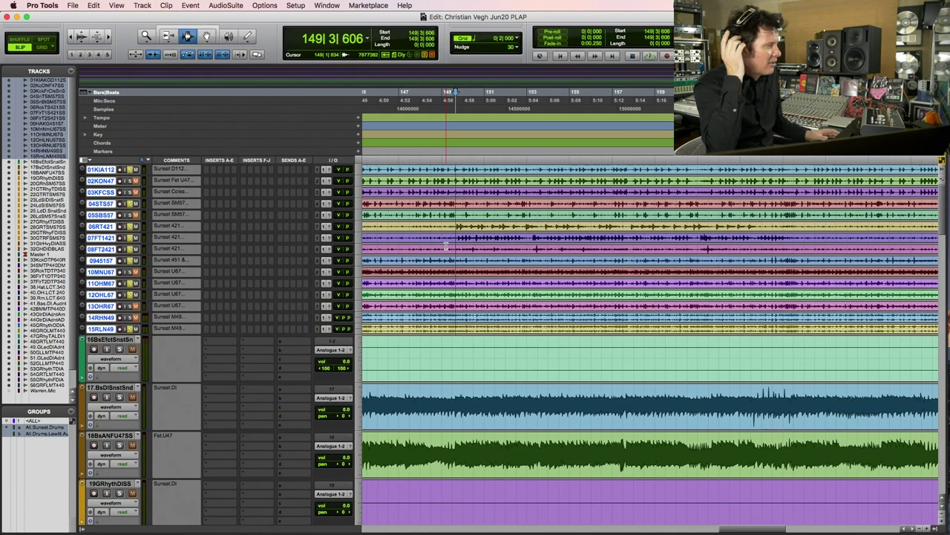
pyautogui.press('space')
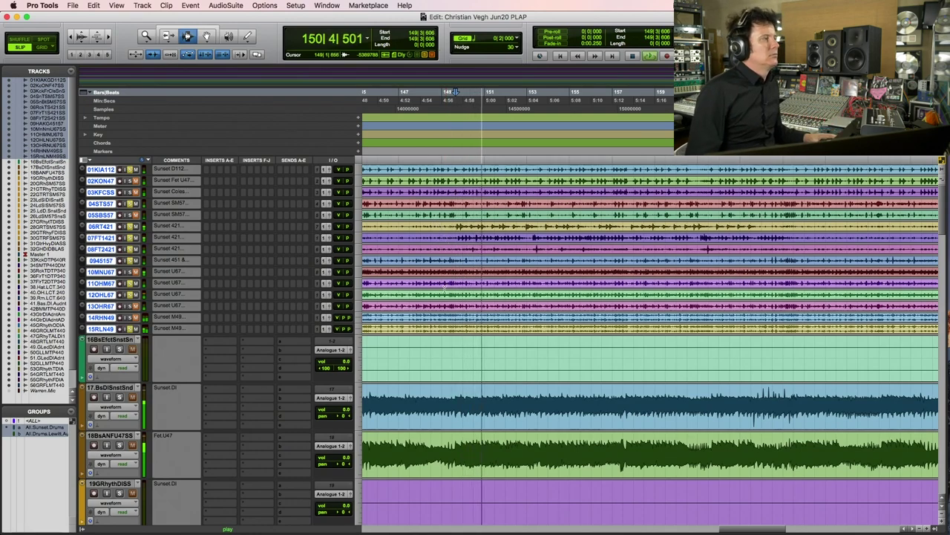
pyautogui.scroll(-15, 446, 290)
pyautogui.scroll(-8, 447, 289)
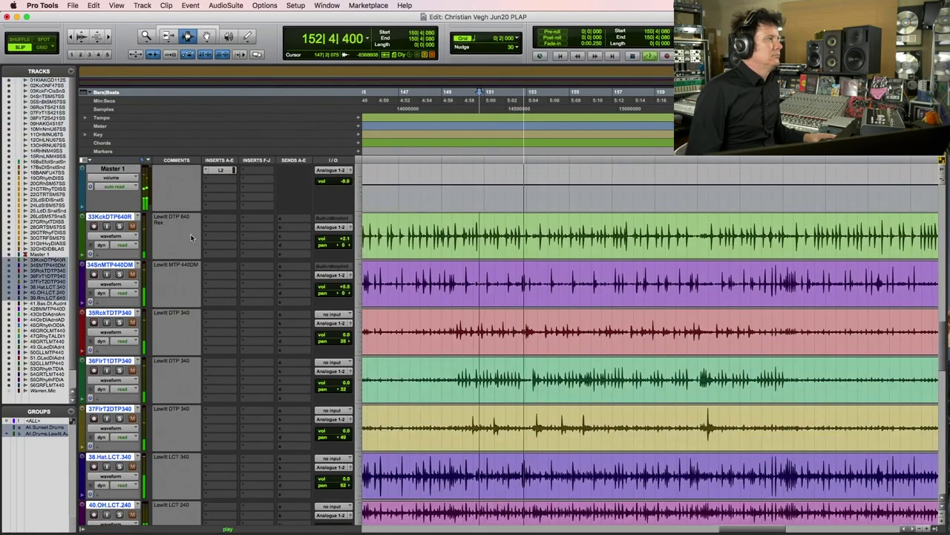
pyautogui.scroll(5, 479, 289)
pyautogui.moveTo(135, 24); pyautogui.dragTo(111, 332)
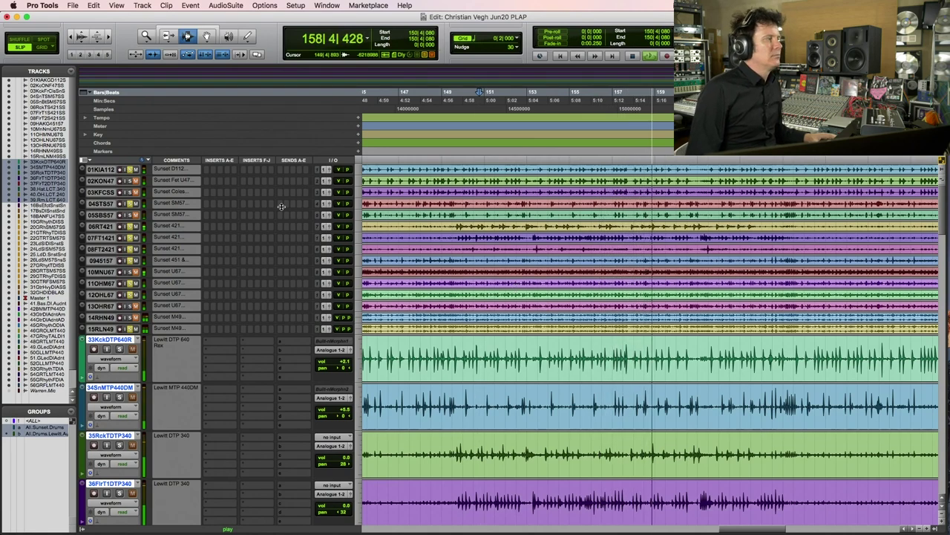
pyautogui.press('space')
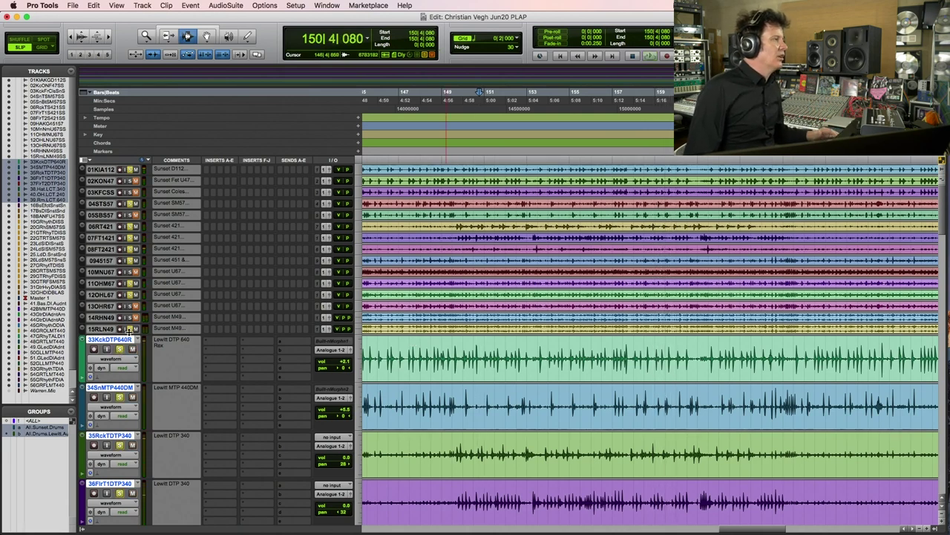
# - Audition the soloed Lewitt drums from bar 149 and raise the Lewitt DTP 640 kick track's volume to +4.5 dB
pyautogui.click(452, 360)
pyautogui.scroll(-3, 449, 355)
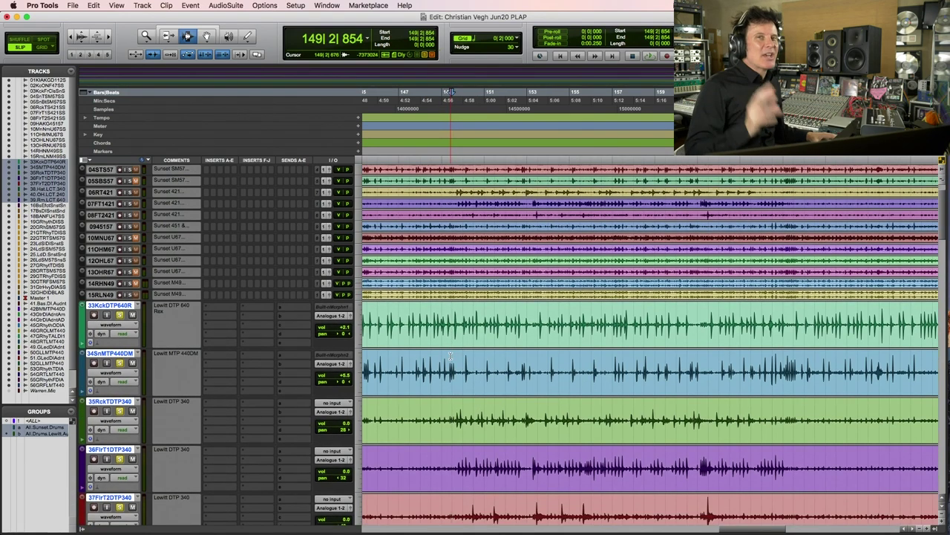
pyautogui.press('space')
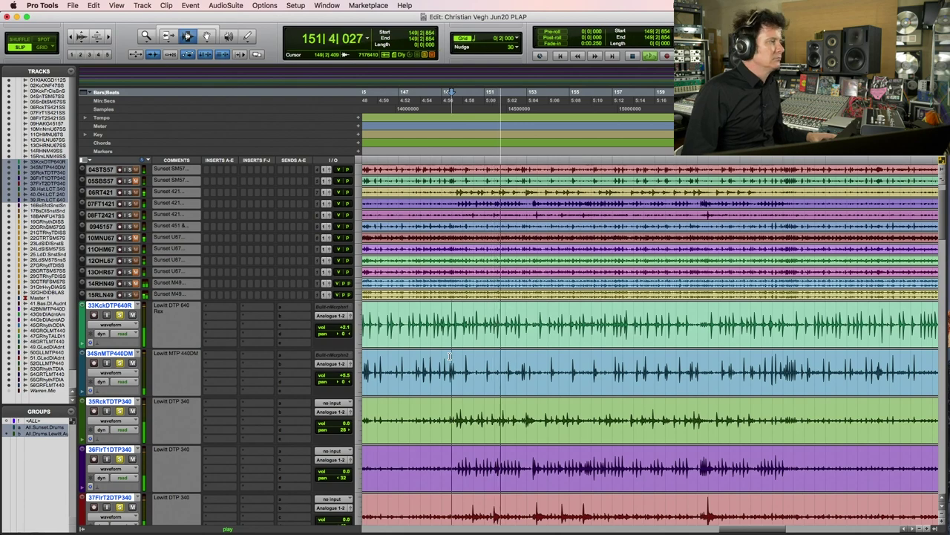
pyautogui.press('super+bracketleft')
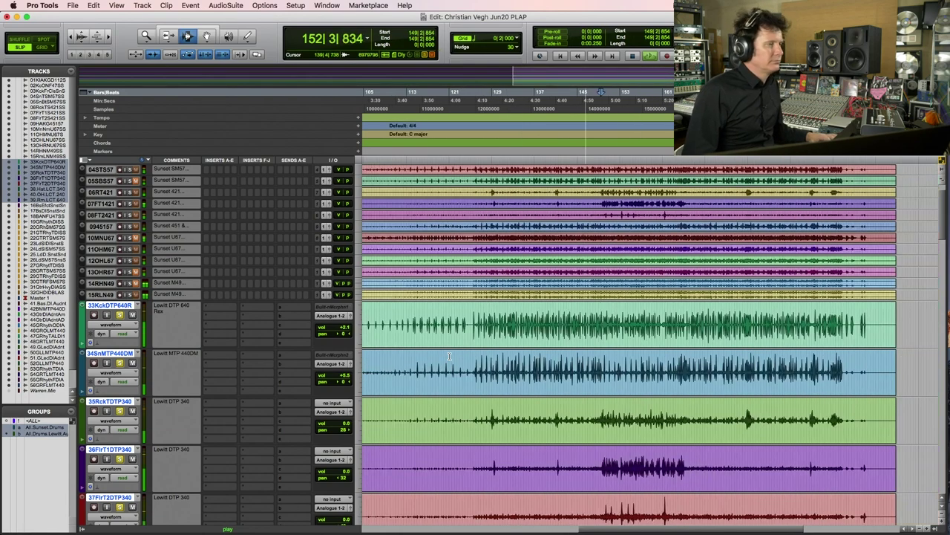
pyautogui.press('F5')
pyautogui.click(485, 351)
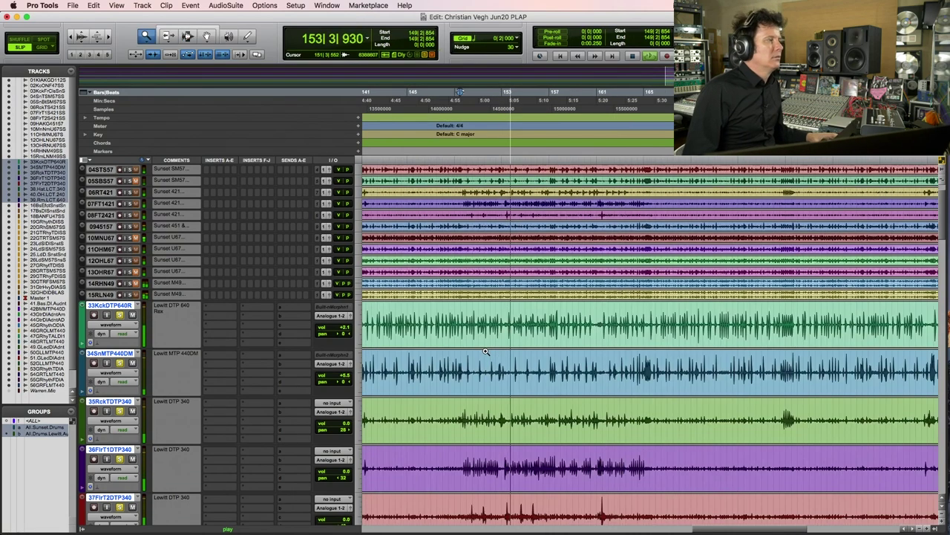
pyautogui.click(342, 329)
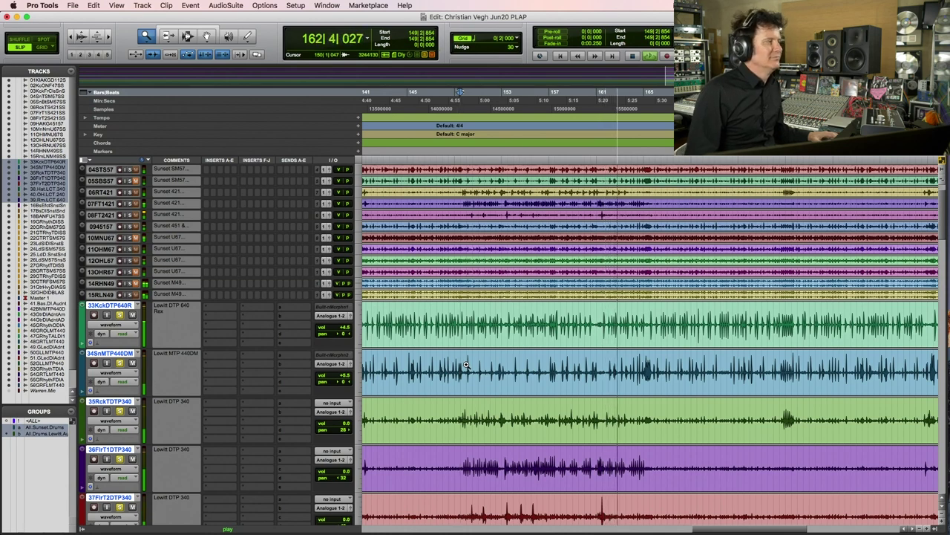
pyautogui.press('space')
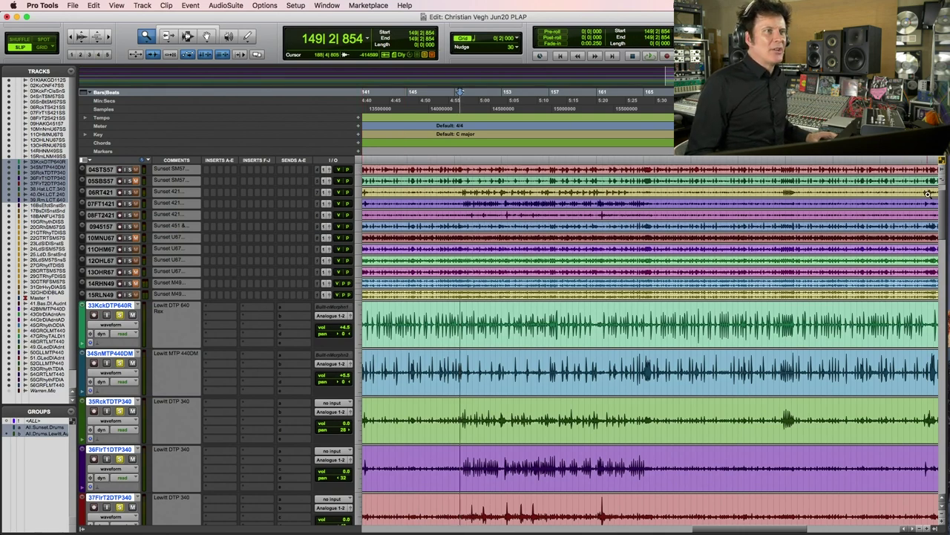
# - Set the height of the Sunset drum tracks to medium
pyautogui.moveTo(944, 217); pyautogui.dragTo(944, 194)
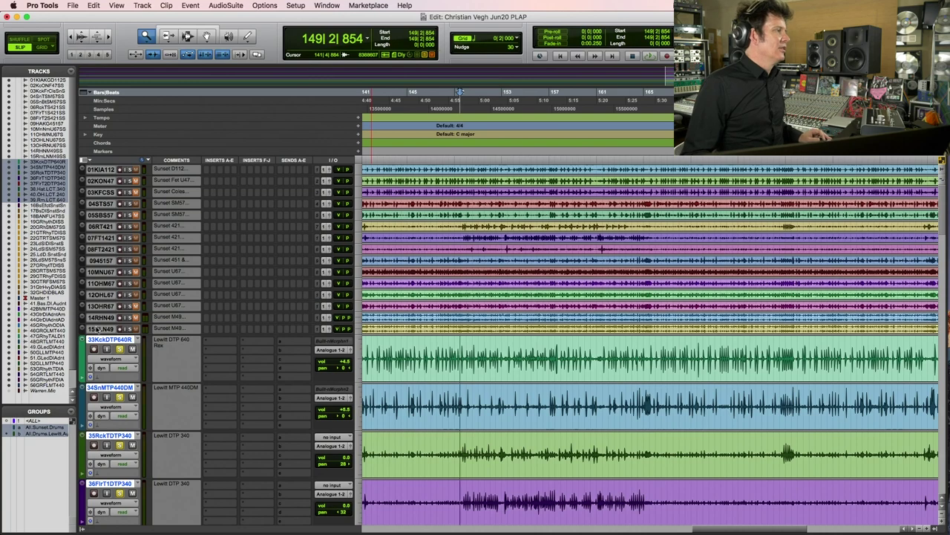
pyautogui.click(363, 163)
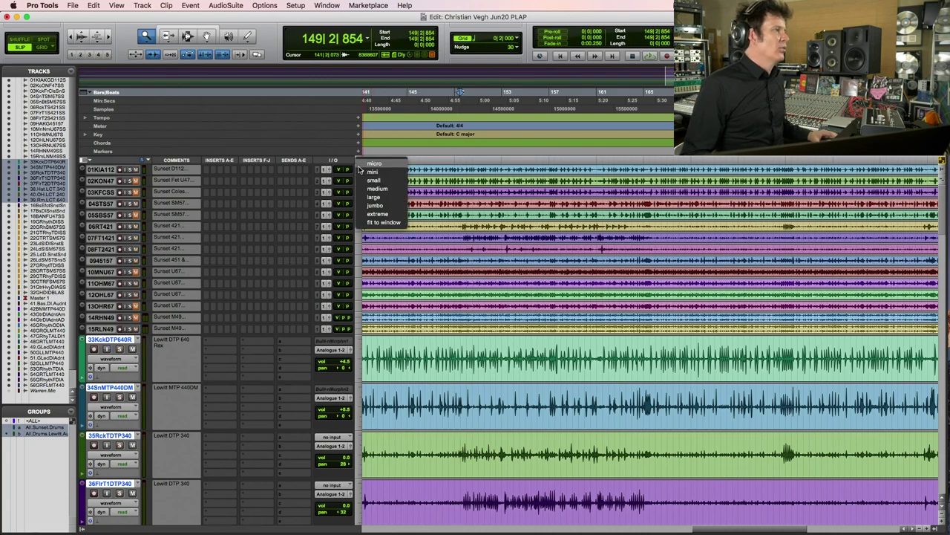
pyautogui.click(373, 187)
# - Solo the Sunset drums in place of the Lewitt drums and show the section from bar 121 to bar 147
pyautogui.moveTo(422, 185); pyautogui.dragTo(568, 179)
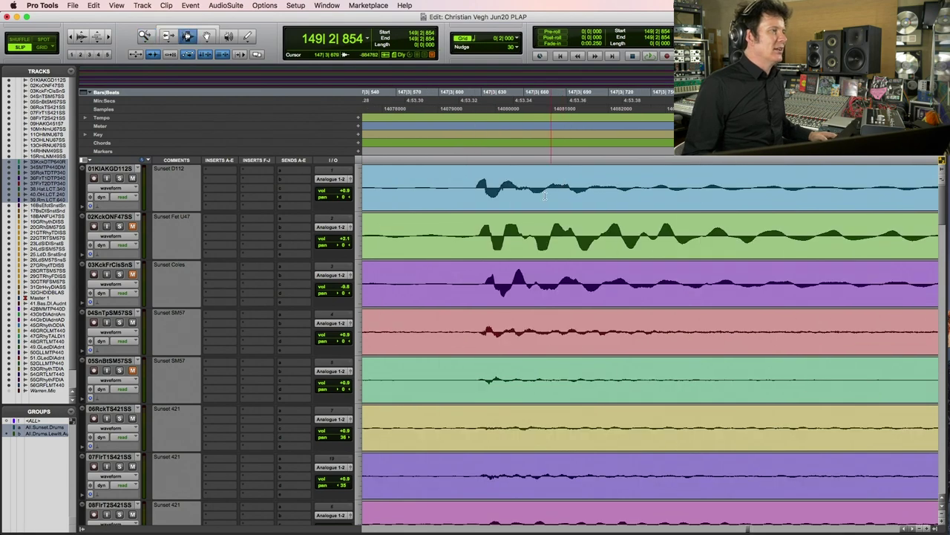
pyautogui.click(468, 185)
pyautogui.press('super+bracketleft')
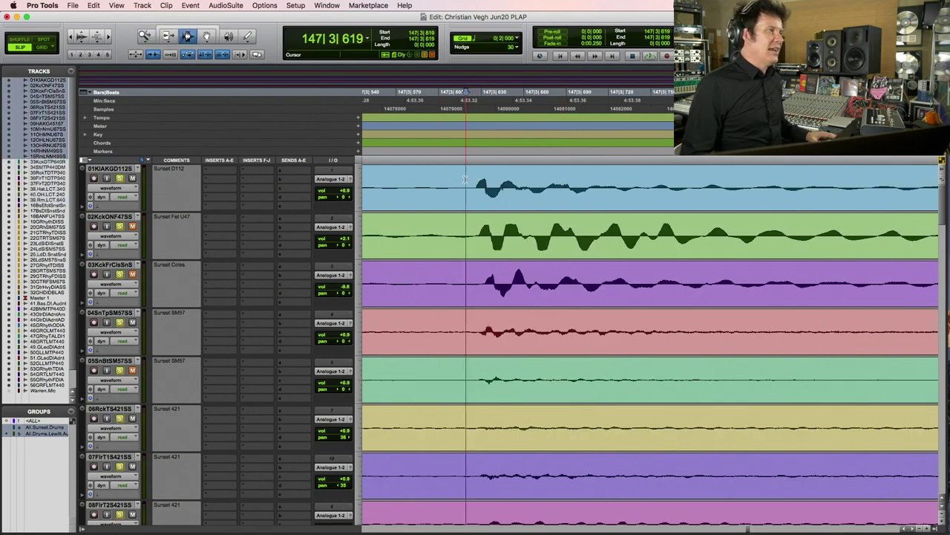
pyautogui.press('super+bracketleft')
pyautogui.press('super+bracketleft')
pyautogui.press('super+bracketleft')
pyautogui.press('super+bracketleft')
pyautogui.press('super+bracketleft')
pyautogui.press('super+bracketleft')
pyautogui.press('super+bracketleft')
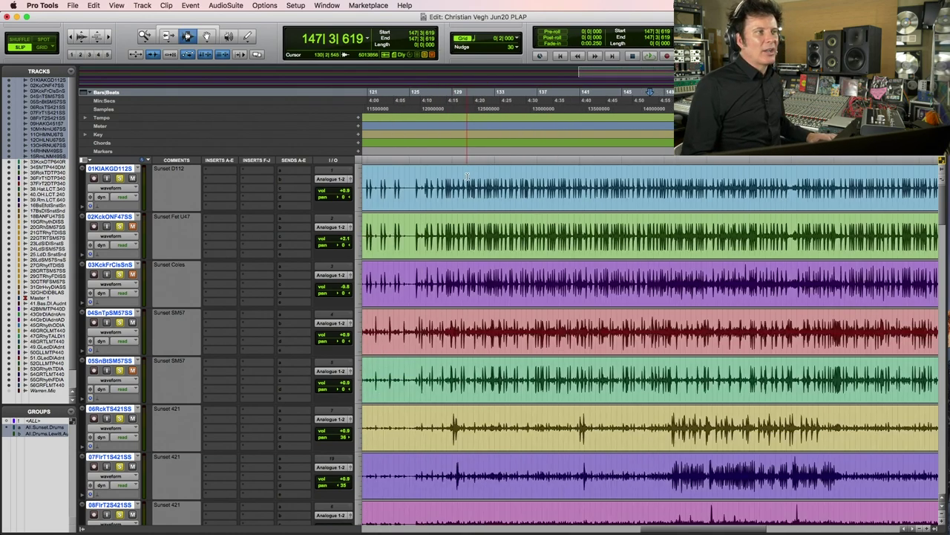
# - Suspend the drum groups, enlarge the Sunset D112 kick track and select its part from bar 125 to bar 165
pyautogui.moveTo(574, 189); pyautogui.dragTo(802, 176)
pyautogui.moveTo(406, 192); pyautogui.dragTo(488, 184)
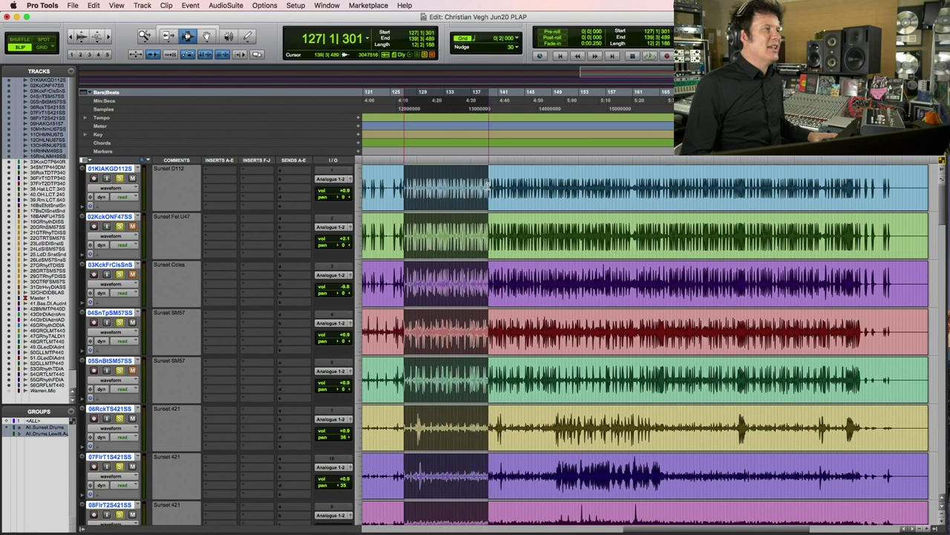
pyautogui.moveTo(414, 190); pyautogui.dragTo(534, 189)
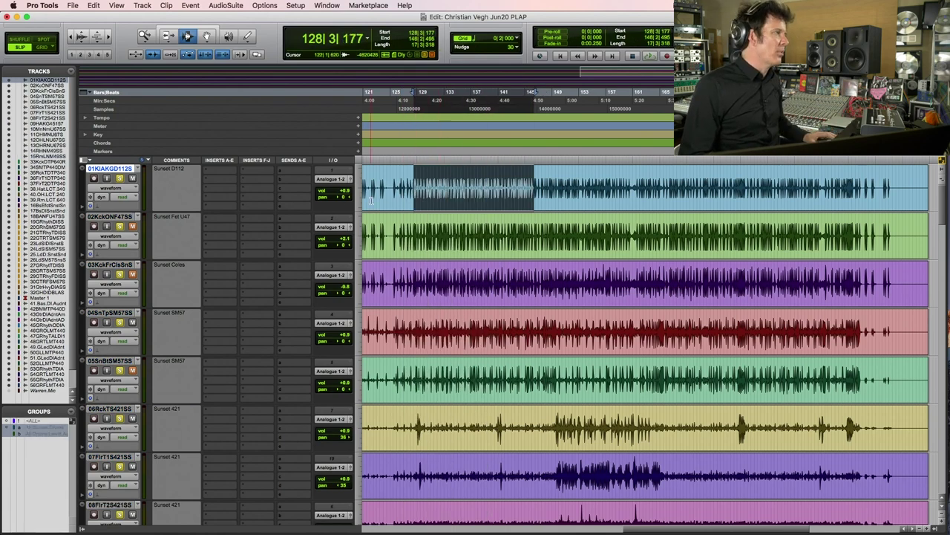
pyautogui.click(356, 201)
pyautogui.click(375, 216)
pyautogui.moveTo(396, 223); pyautogui.dragTo(664, 227)
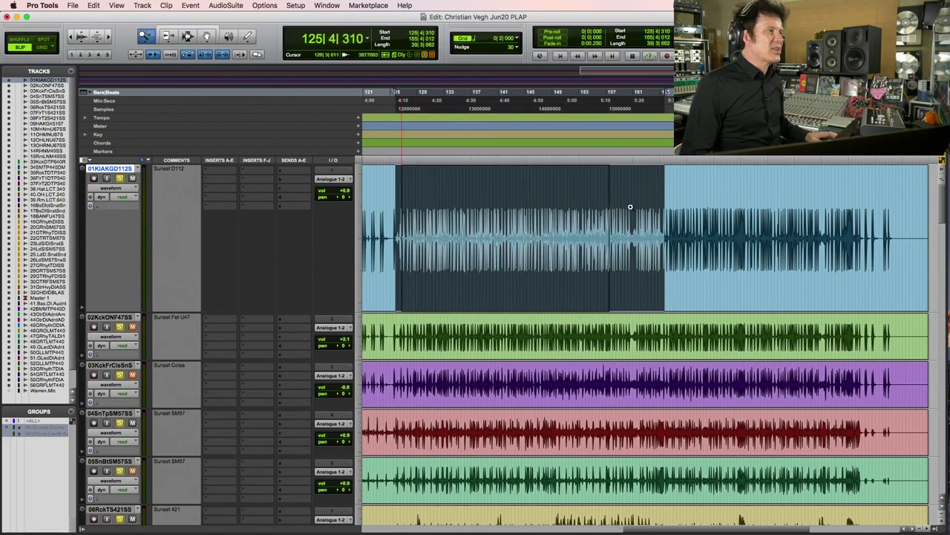
# - Show the whole song and select the Sunset D112 kick part from bar 125 to bar 182
pyautogui.press('t')
pyautogui.press('r')
pyautogui.press('r')
pyautogui.press('r')
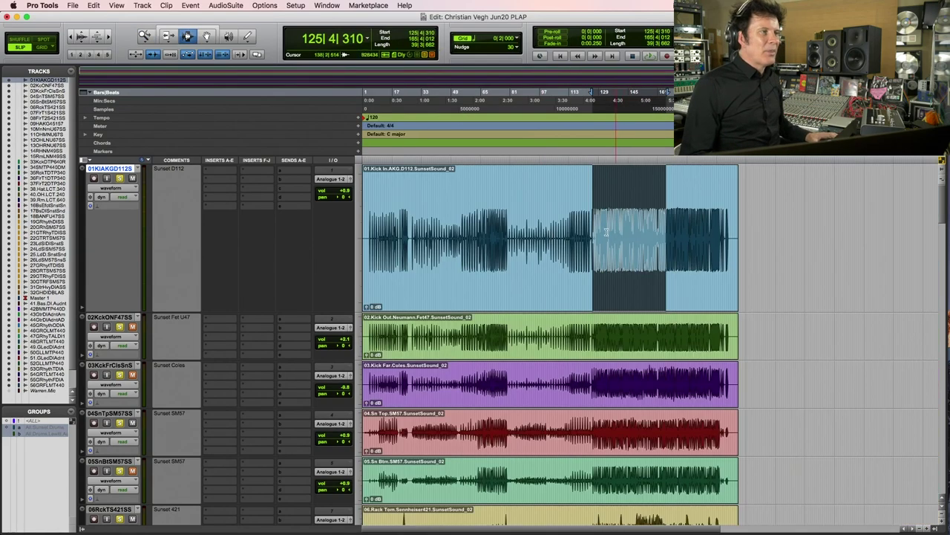
pyautogui.click(580, 219)
pyautogui.moveTo(594, 225); pyautogui.dragTo(698, 231)
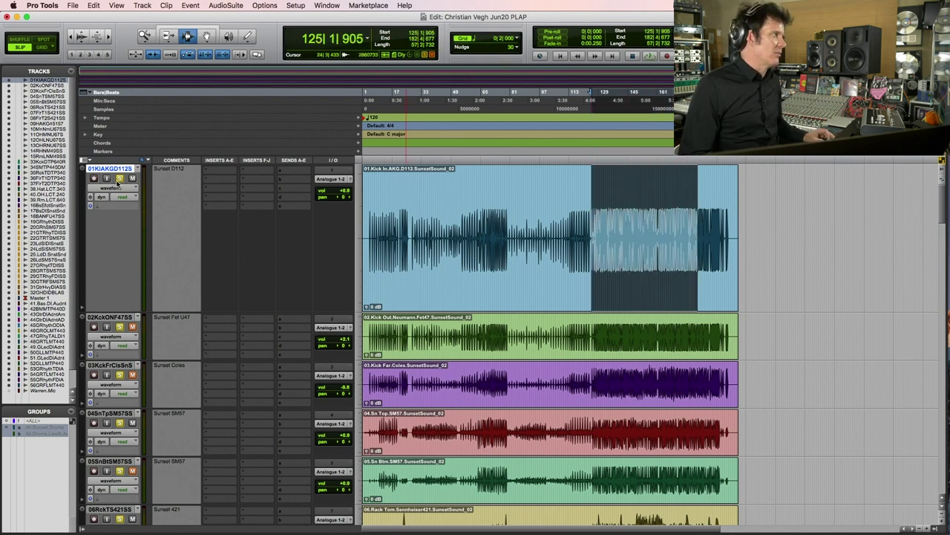
# - Solo only the Sunset D112 kick, enlarge bars 117 to 145 and play it from bar 125
pyautogui.click(592, 216)
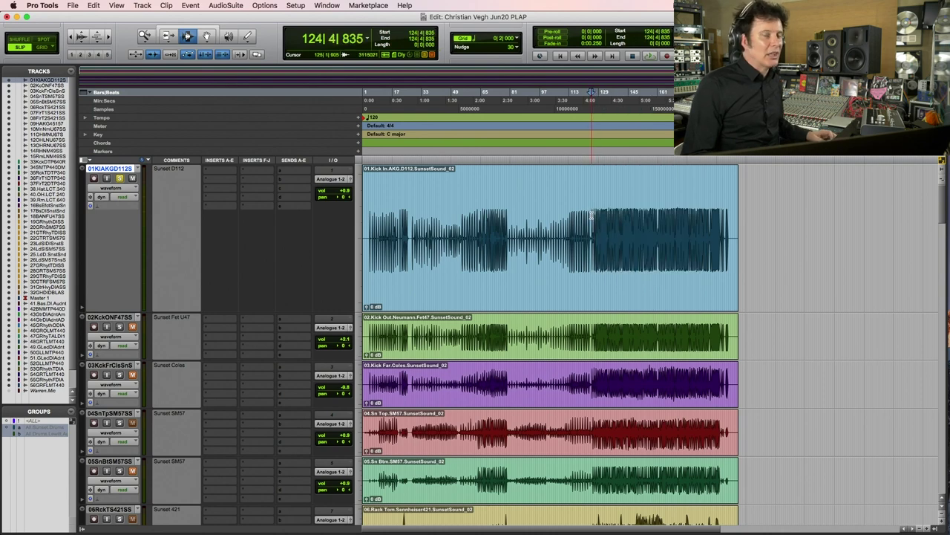
pyautogui.moveTo(573, 214); pyautogui.dragTo(684, 223)
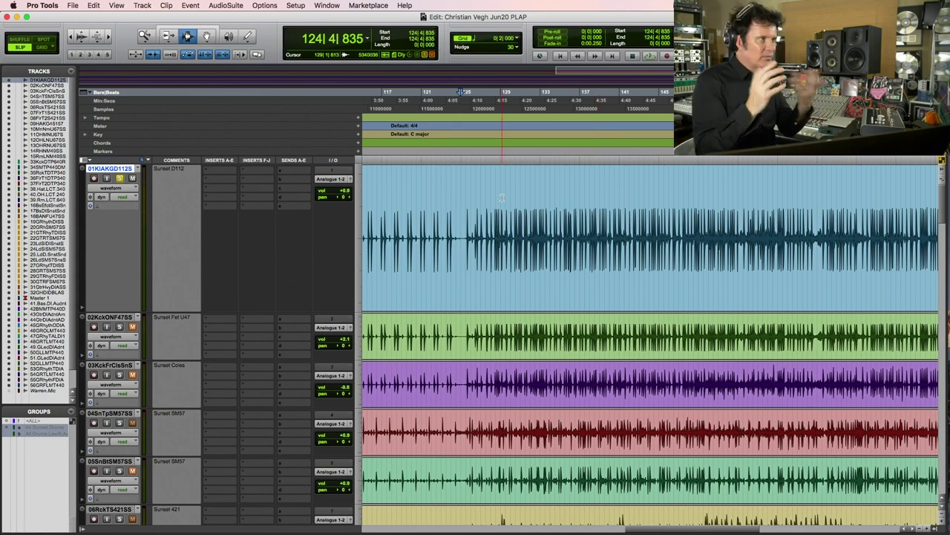
pyautogui.click(465, 212)
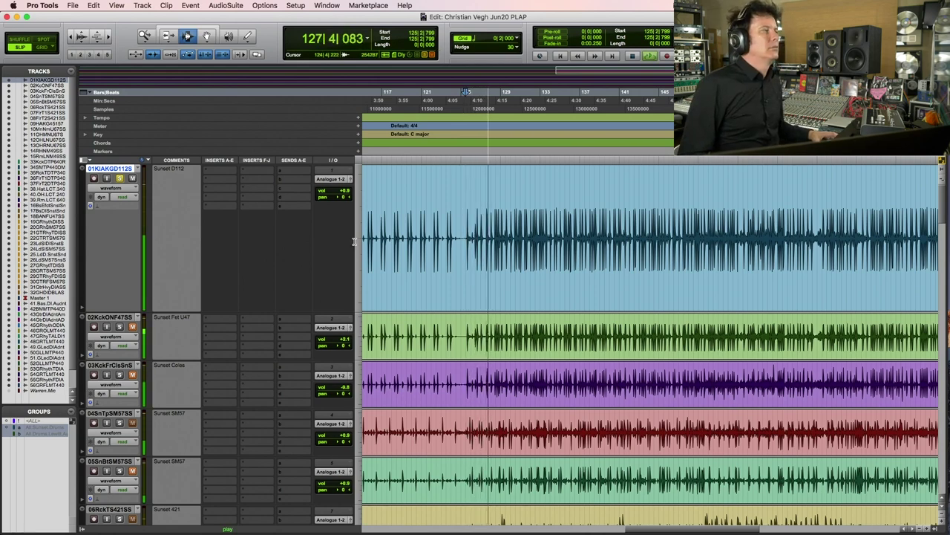
pyautogui.press('space')
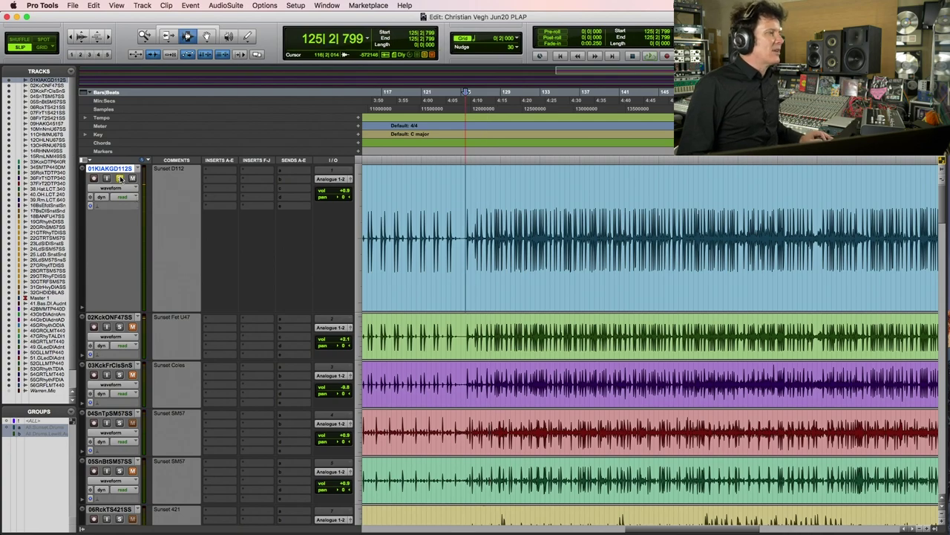
# - Solo the Lewitt DTP 640 kick instead and play it from bar 125 with its waveform enlarged around bars 124 to 129
pyautogui.scroll(-8, 573, 422)
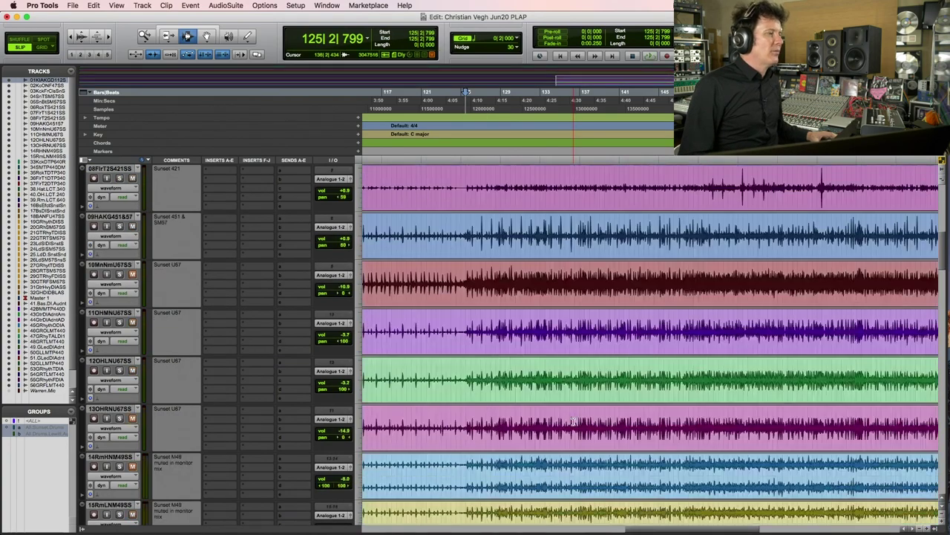
pyautogui.scroll(-6, 574, 422)
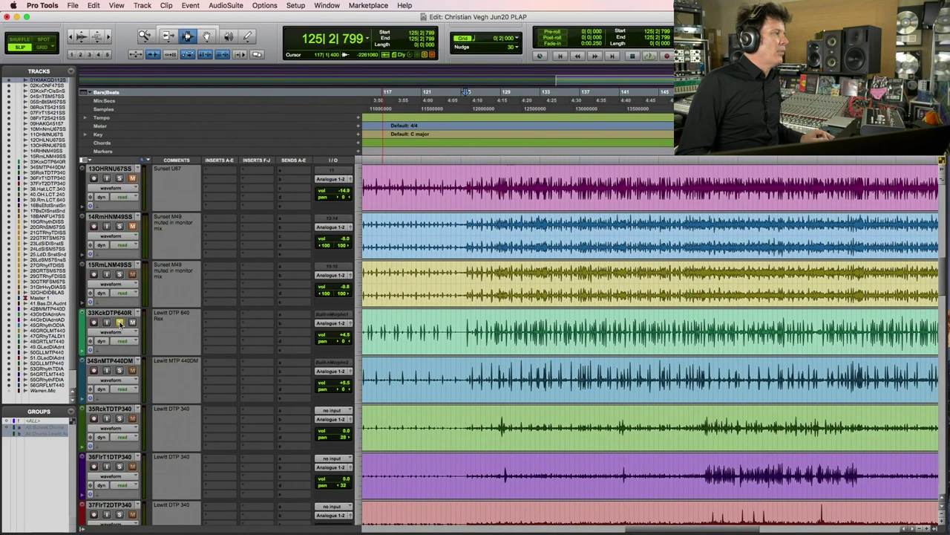
pyautogui.click(465, 322)
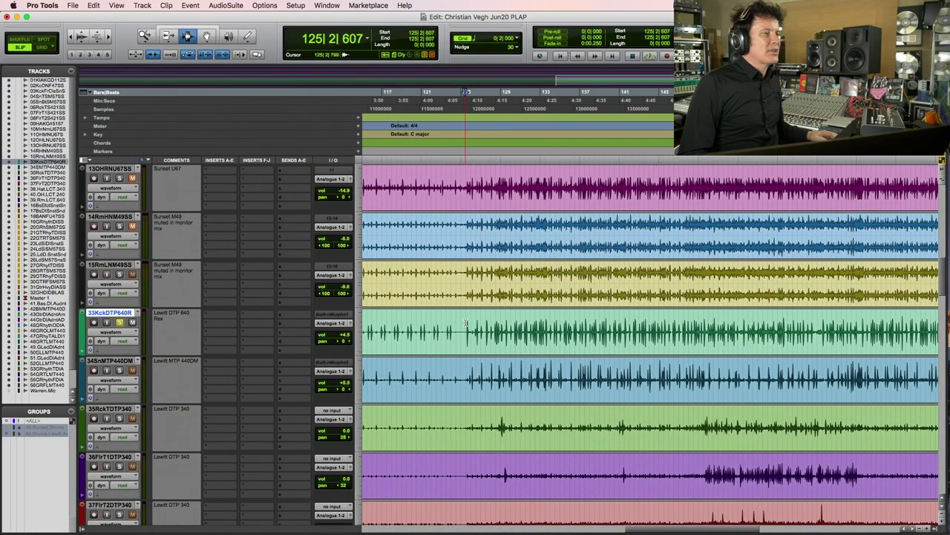
pyautogui.press('space')
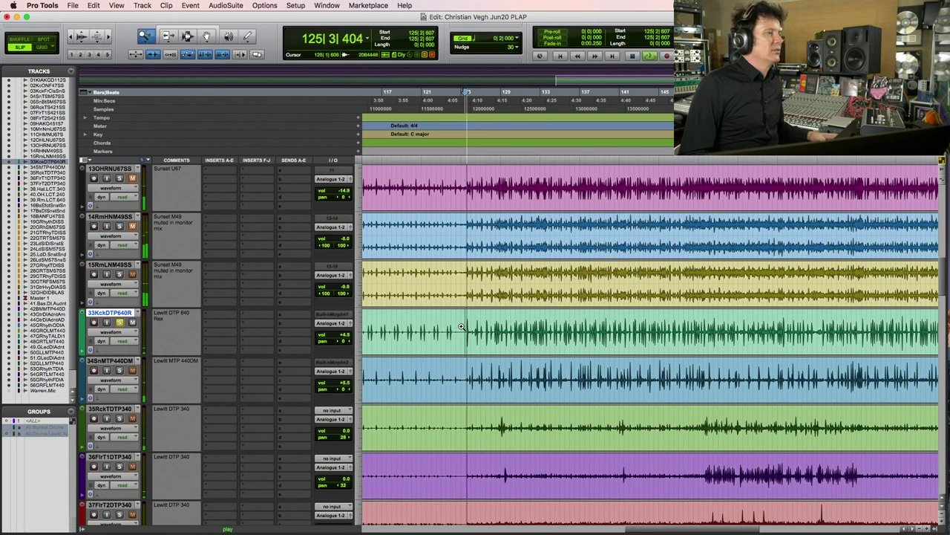
pyautogui.press('super+bracketright')
pyautogui.press('super+bracketright')
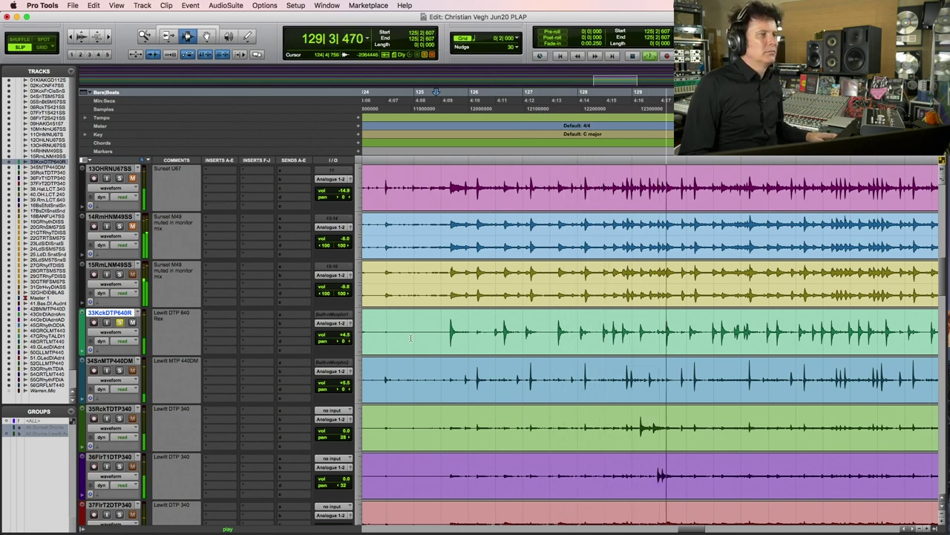
pyautogui.press('space')
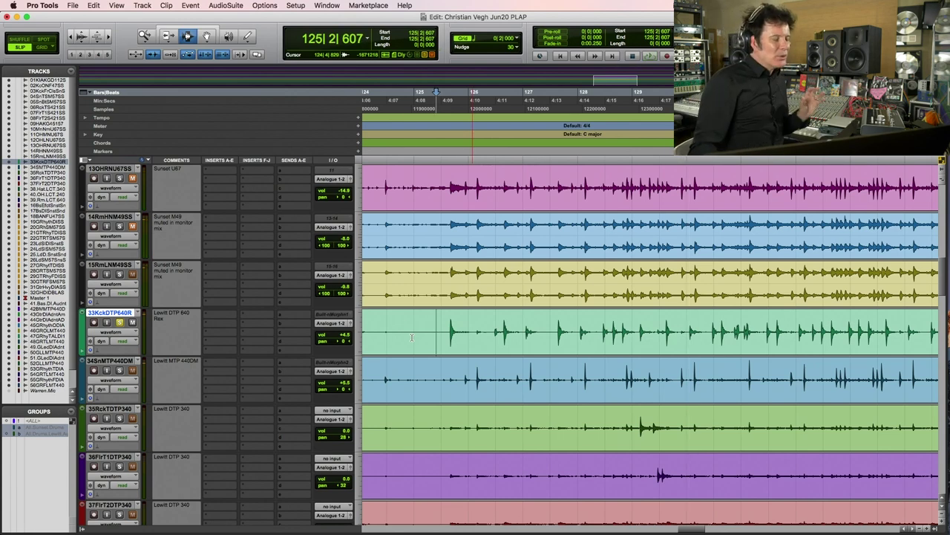
# - Insert the CLA-76 (mono) compressor on the Lewitt DTP 640 kick track and move its window clear of the tracks
pyautogui.click(215, 313)
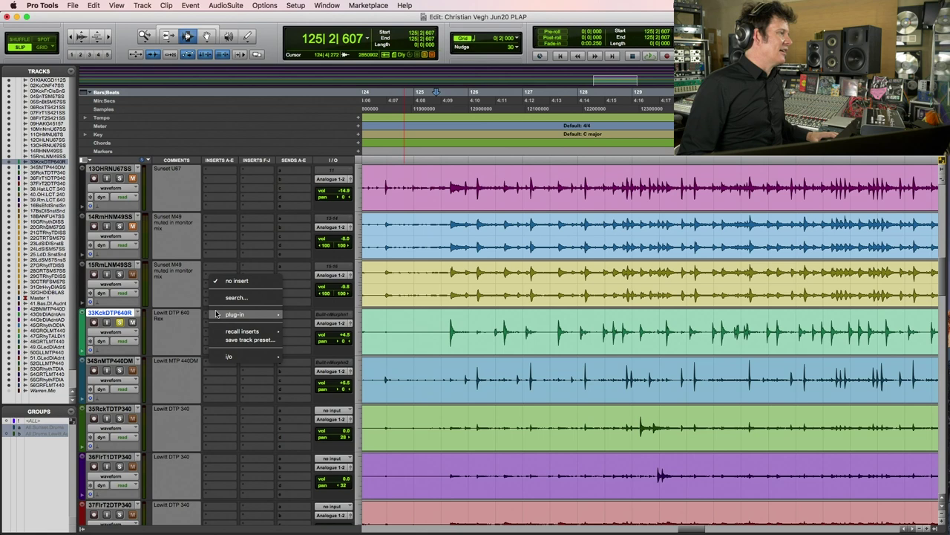
pyautogui.moveTo(245, 314)
pyautogui.moveTo(328, 139)
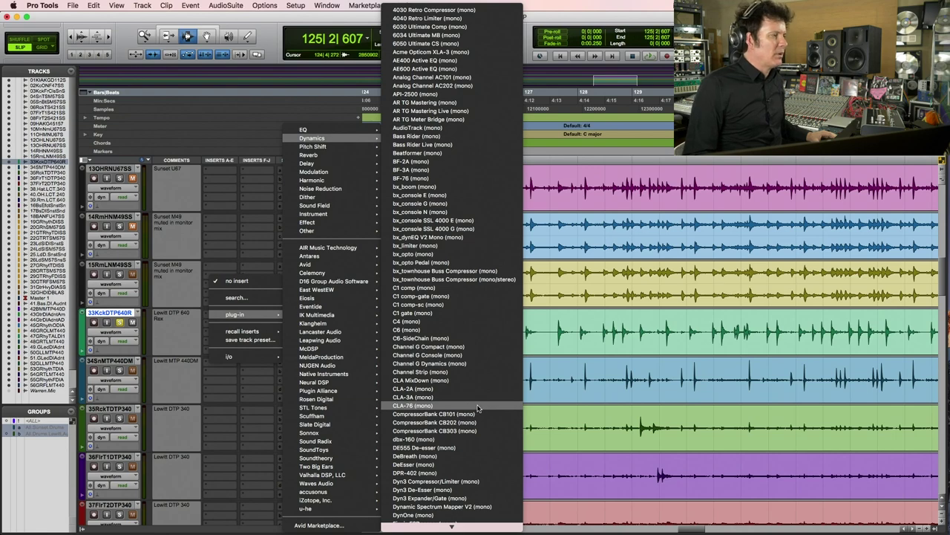
pyautogui.click(507, 251)
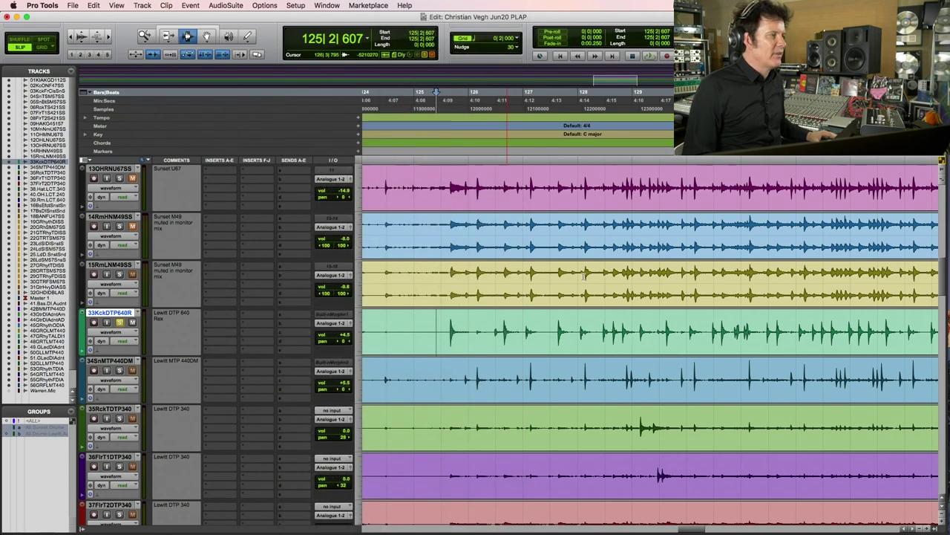
pyautogui.moveTo(587, 273); pyautogui.dragTo(607, 23)
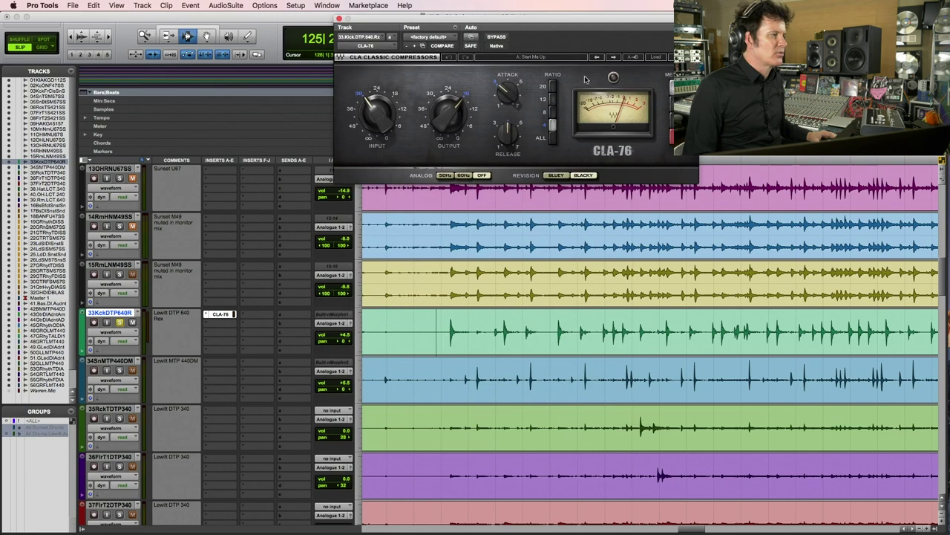
# - Play the soloed Lewitt DTP 640 kick and adjust the CLA-76's release, input and output knobs while it plays
pyautogui.press('space')
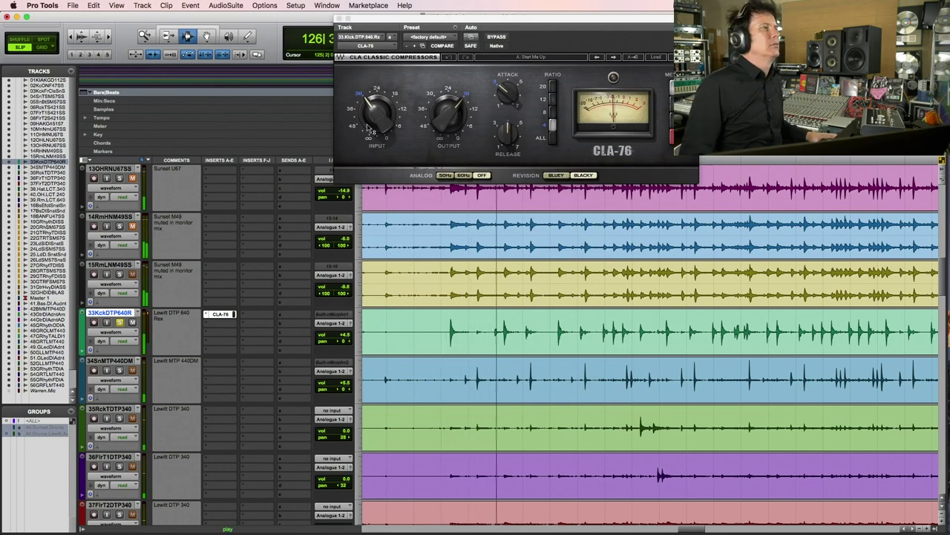
pyautogui.click(507, 132)
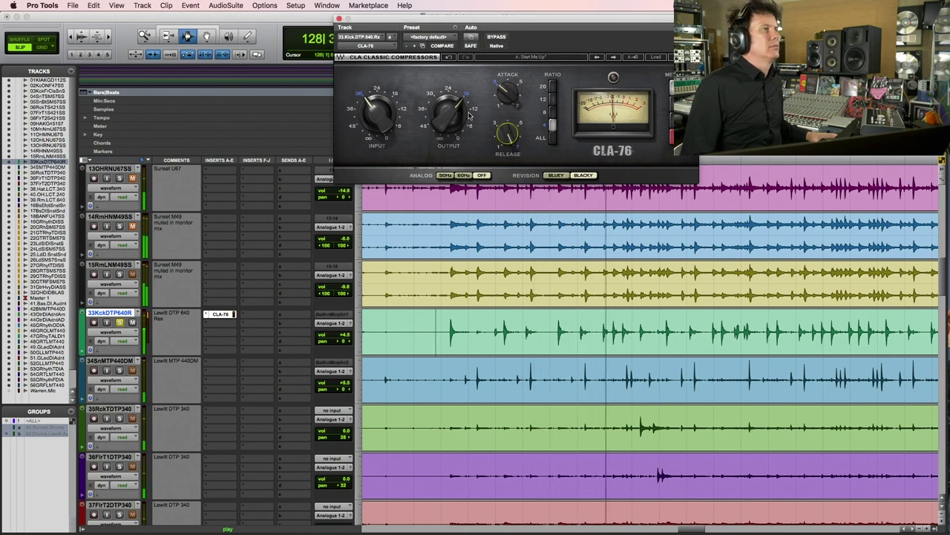
pyautogui.click(371, 103)
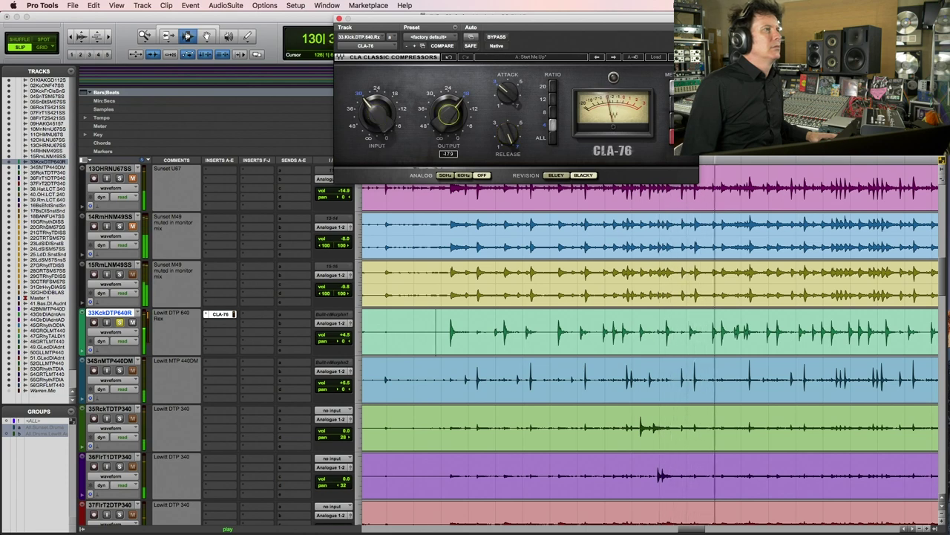
pyautogui.click(377, 112)
pyautogui.click(445, 107)
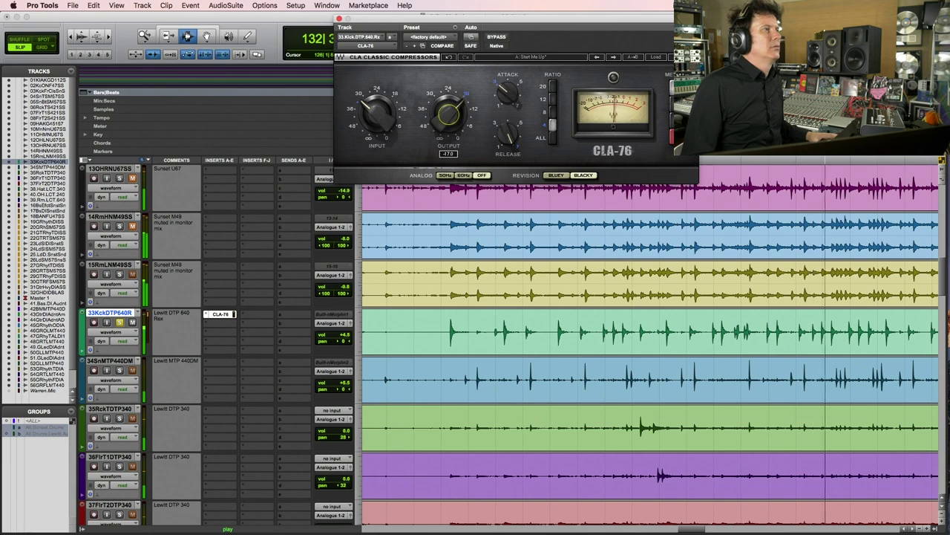
pyautogui.click(377, 112)
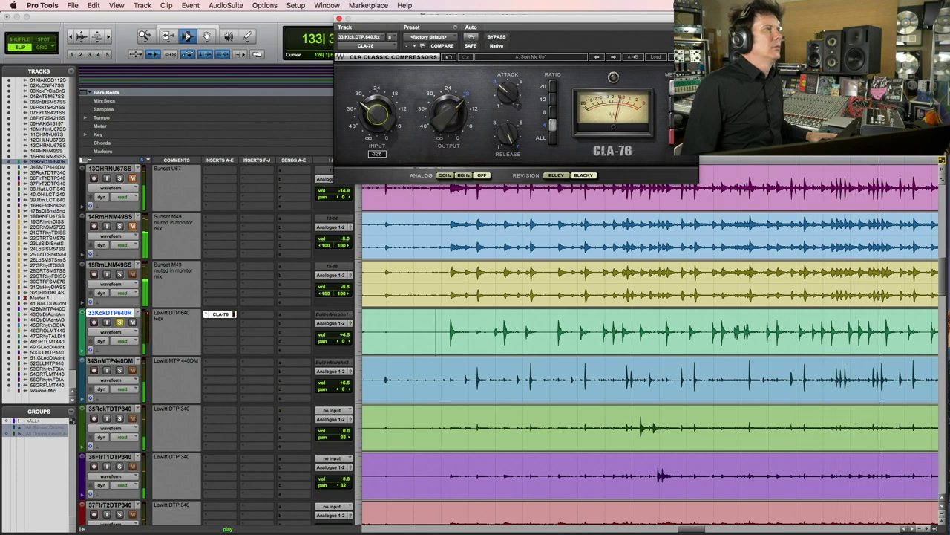
pyautogui.click(458, 113)
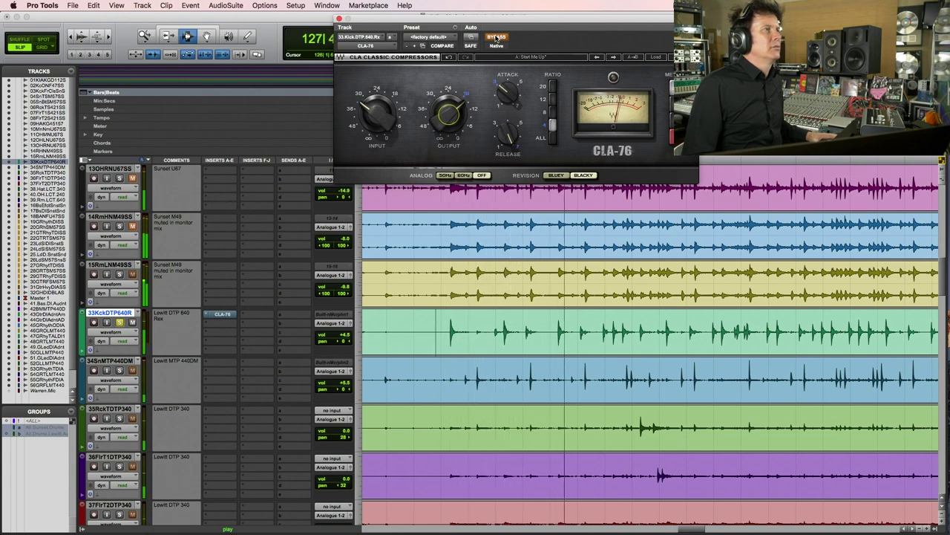
# - Compare the Lewitt kick with the CLA-76 bypassed and active, fine-tuning the compressor's output and input levels
pyautogui.click(496, 37)
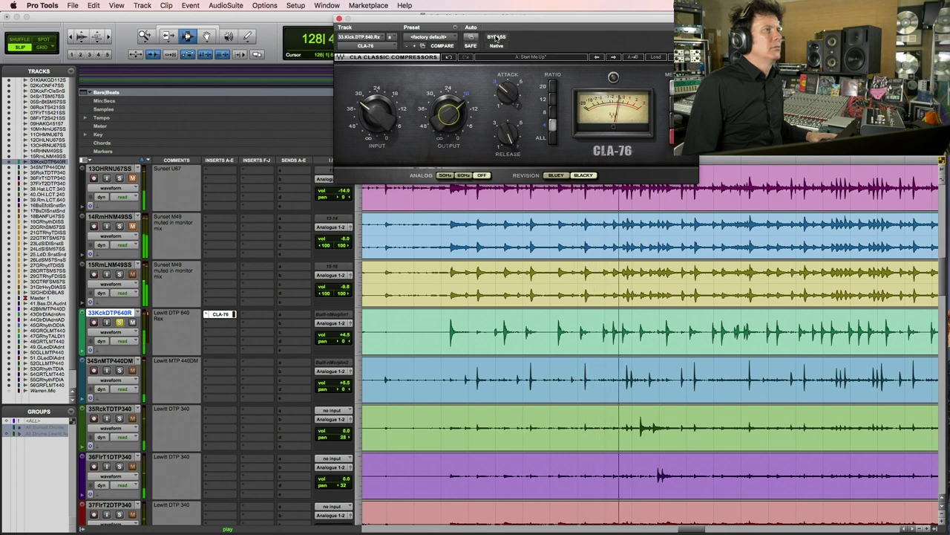
pyautogui.moveTo(461, 116)
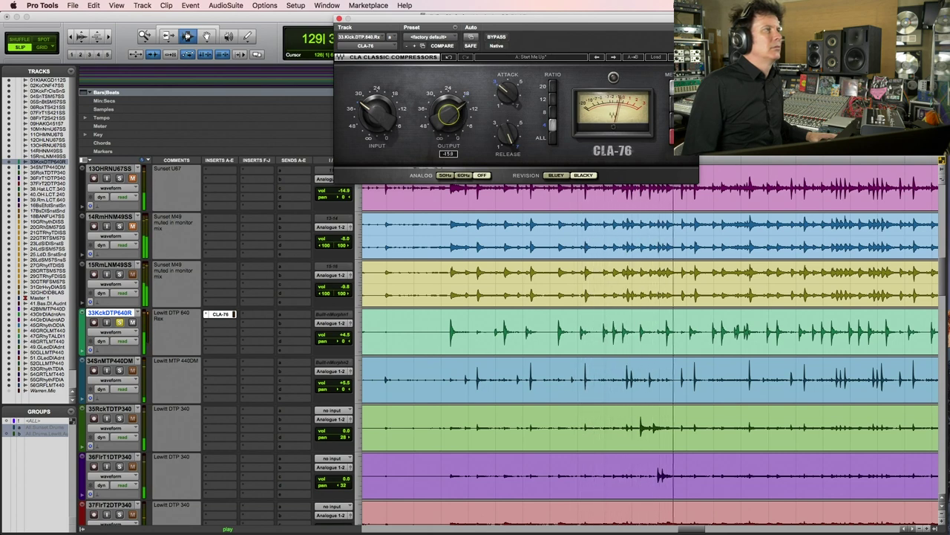
pyautogui.click(502, 39)
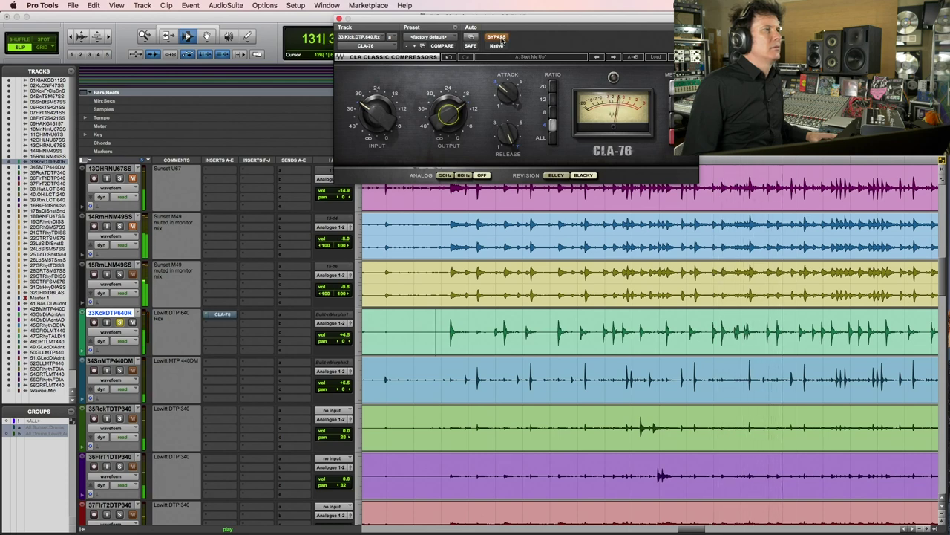
pyautogui.click(502, 39)
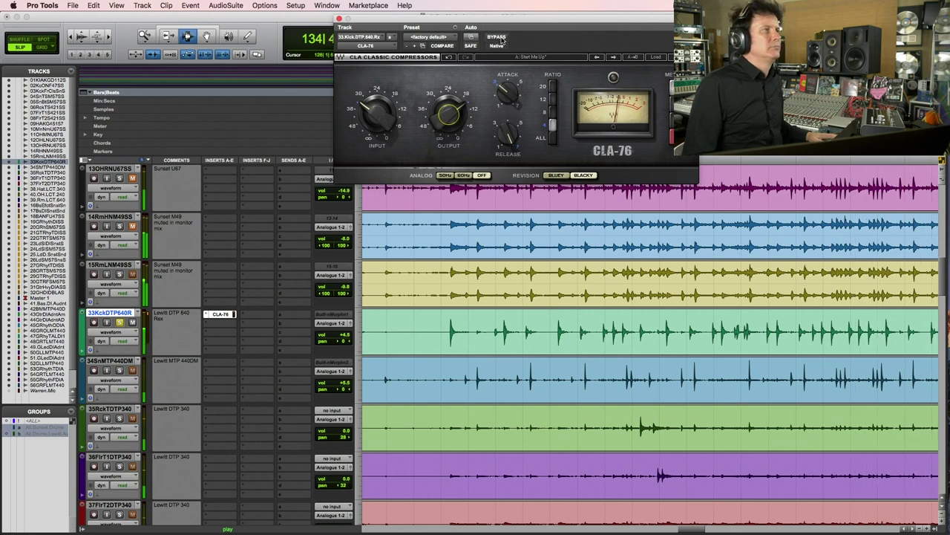
pyautogui.click(367, 106)
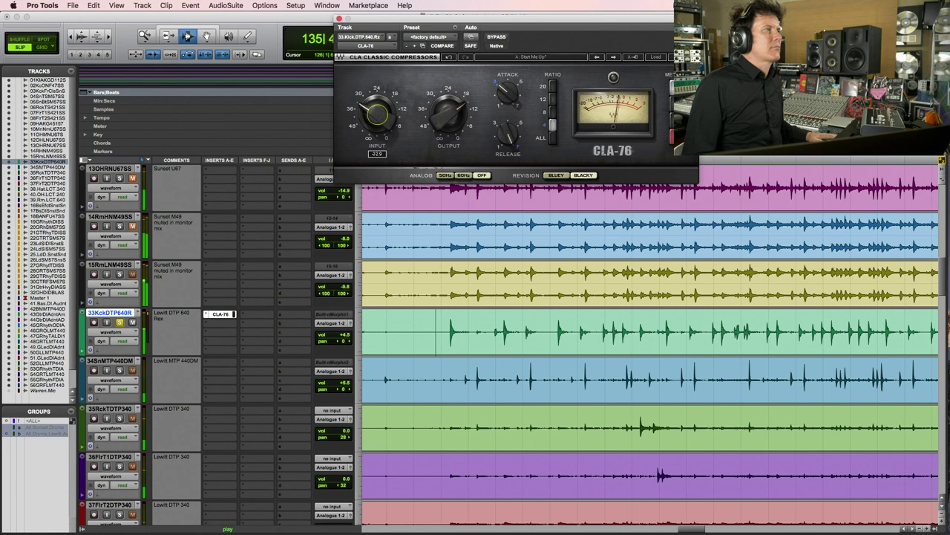
pyautogui.click(497, 36)
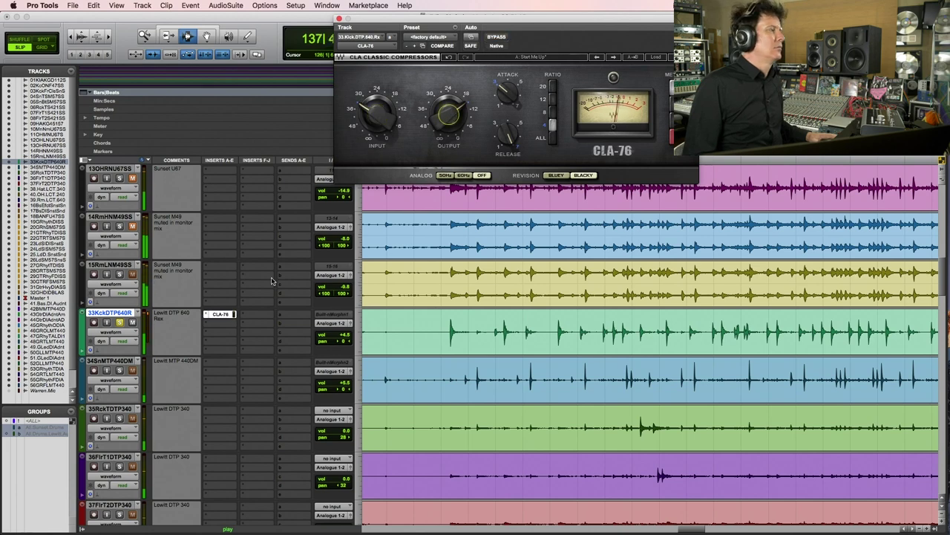
# - Solo all the Lewitt drum tracks as a group during playback and close the CLA-76 window
pyautogui.click(119, 370)
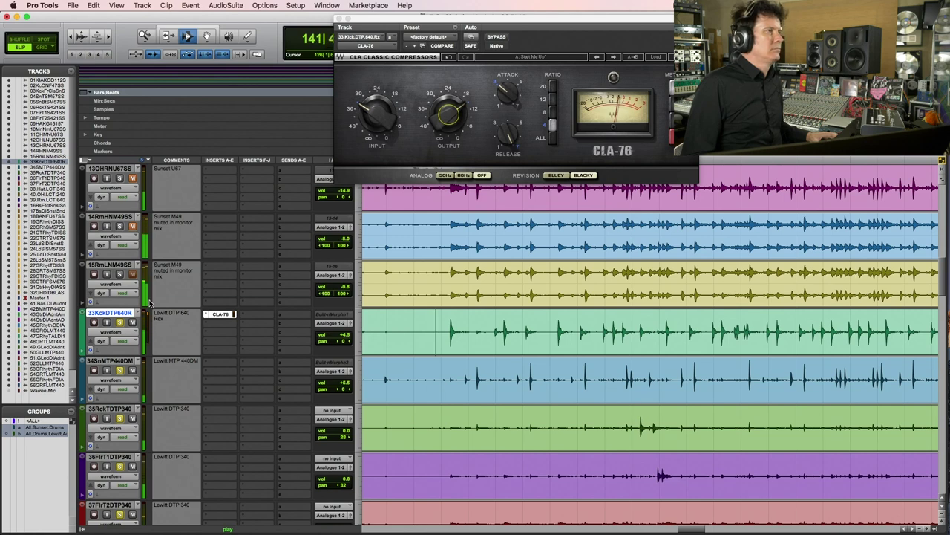
pyautogui.click(338, 18)
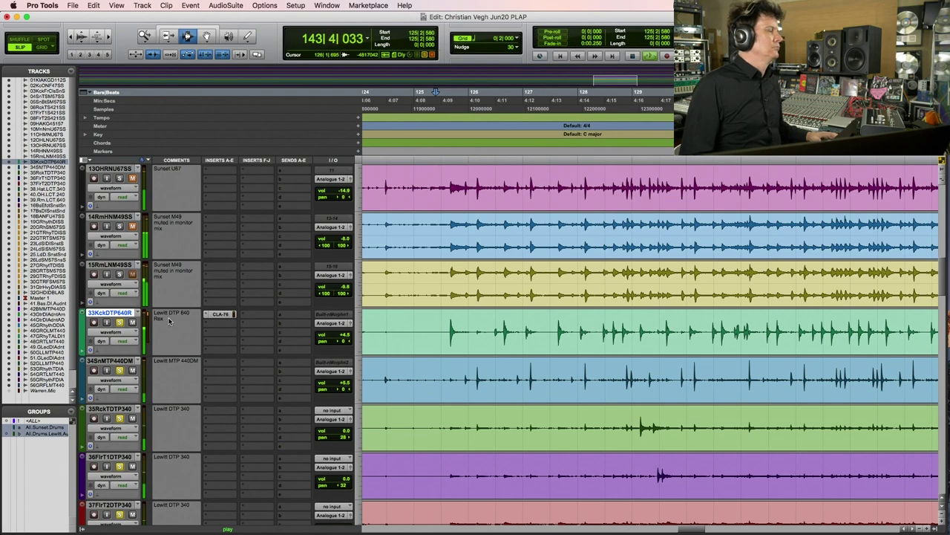
# - Switch the solo to the whole Sunset Sound drum group and play it from bar 125
pyautogui.scroll(5, 157, 312)
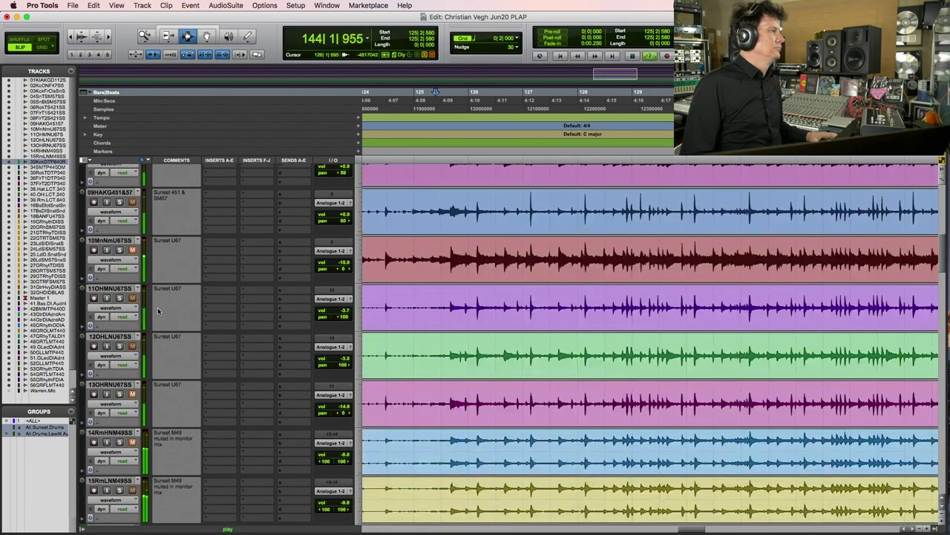
pyautogui.press('space')
pyautogui.click(119, 202)
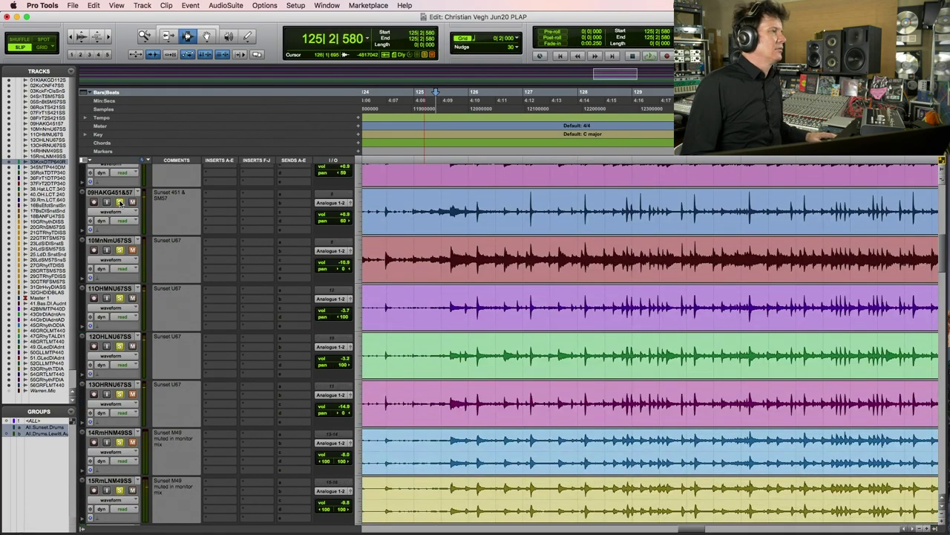
pyautogui.press('space')
pyautogui.scroll(5, 211, 238)
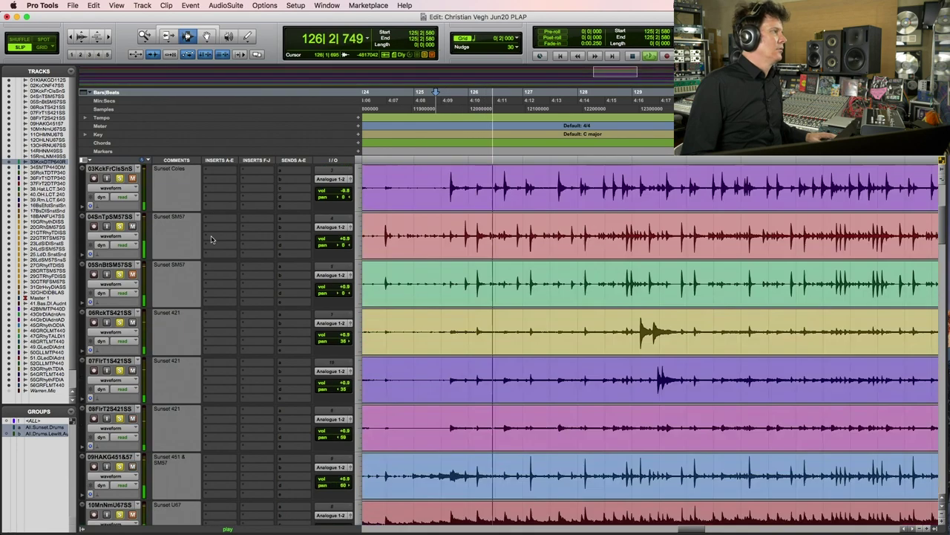
pyautogui.scroll(3, 210, 241)
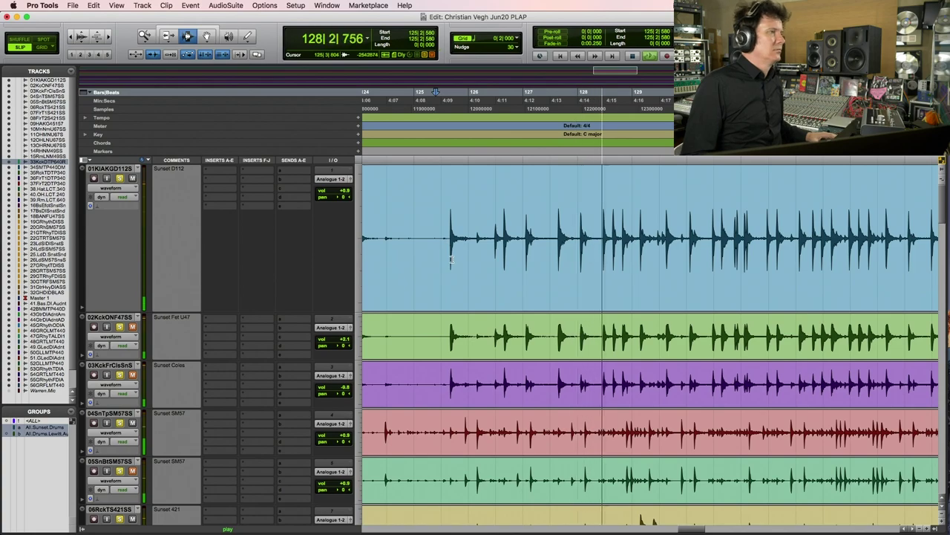
# - Solo the whole Lewitt drum group instead of the Sunset Sound drums and play it from bar 125, then stop
pyautogui.scroll(-5, 483, 290)
pyautogui.scroll(-3, 513, 319)
pyautogui.scroll(-5, 514, 319)
pyautogui.scroll(-5, 218, 247)
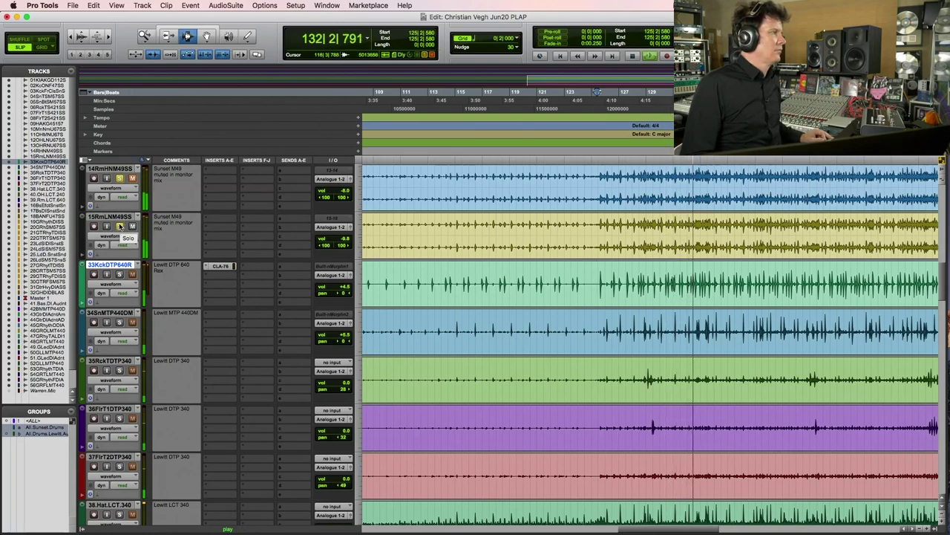
pyautogui.press('space')
pyautogui.click(120, 275)
pyautogui.press('space')
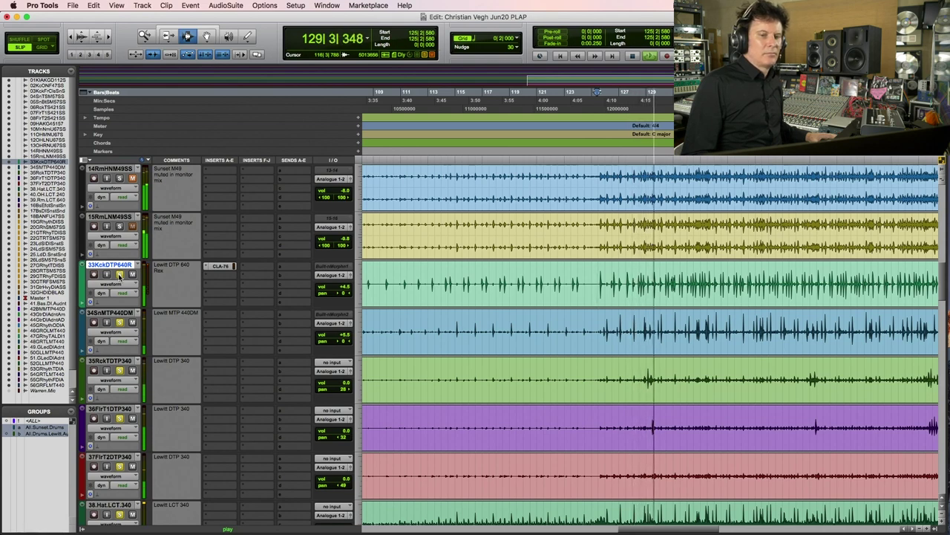
pyautogui.press('space')
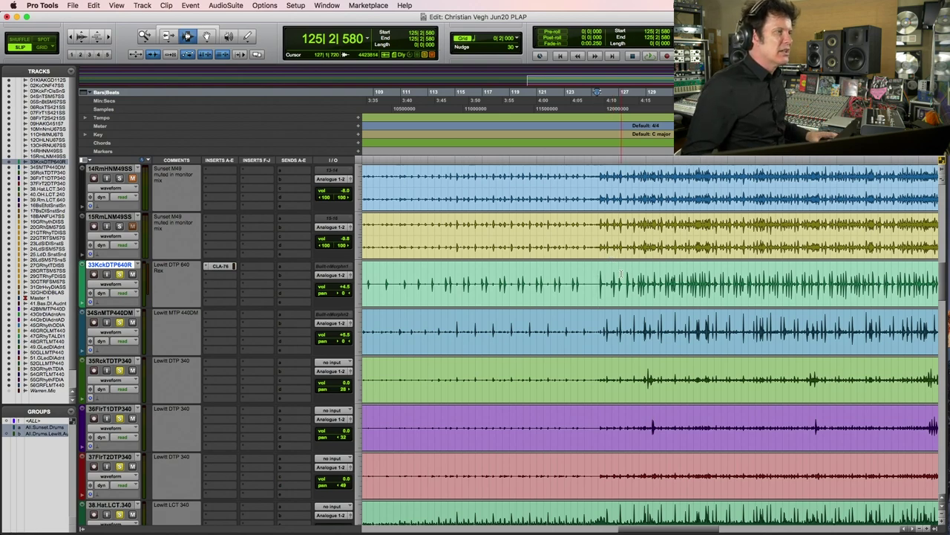
# - Solo only the Sunset D112 kick and play it from 125|2|256, just before the part resumes
pyautogui.scroll(15, 620, 273)
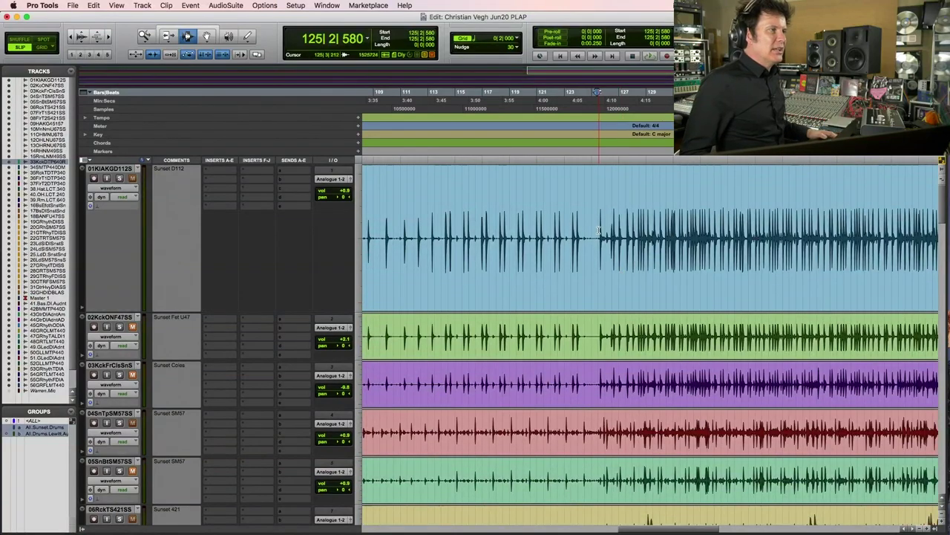
pyautogui.scroll(1, 696, 228)
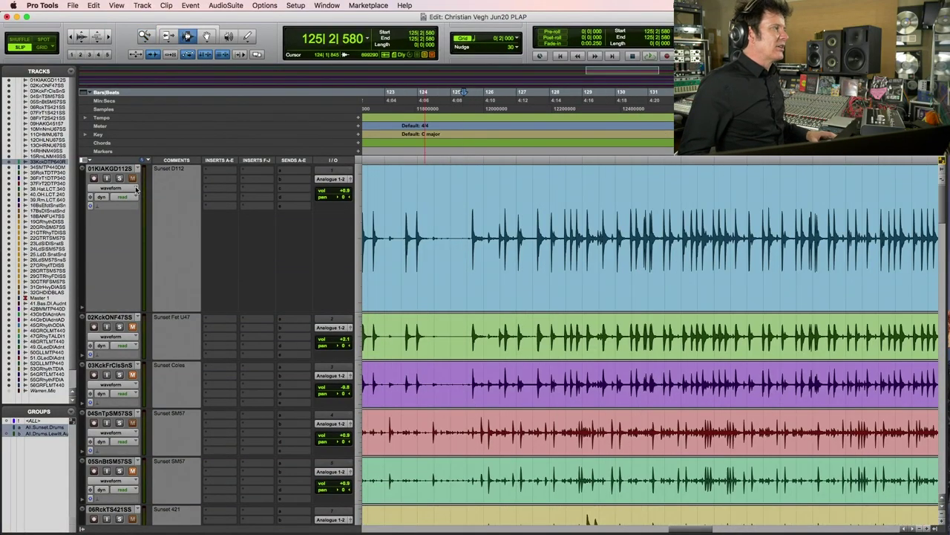
pyautogui.click(461, 221)
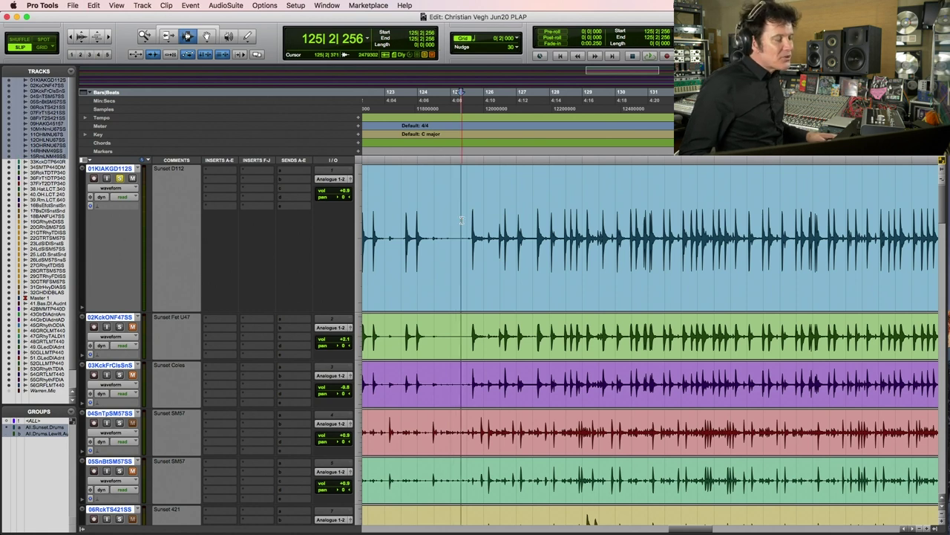
pyautogui.press('space')
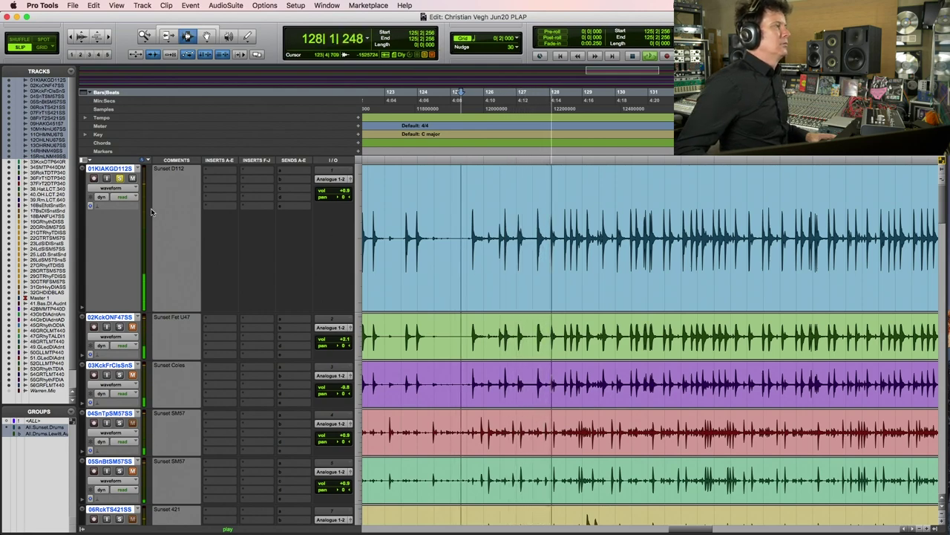
pyautogui.press('space')
# - Solo only the compressed Lewitt DTP 640 kick and play it from the same position, 125|2|256
pyautogui.scroll(-10, 202, 308)
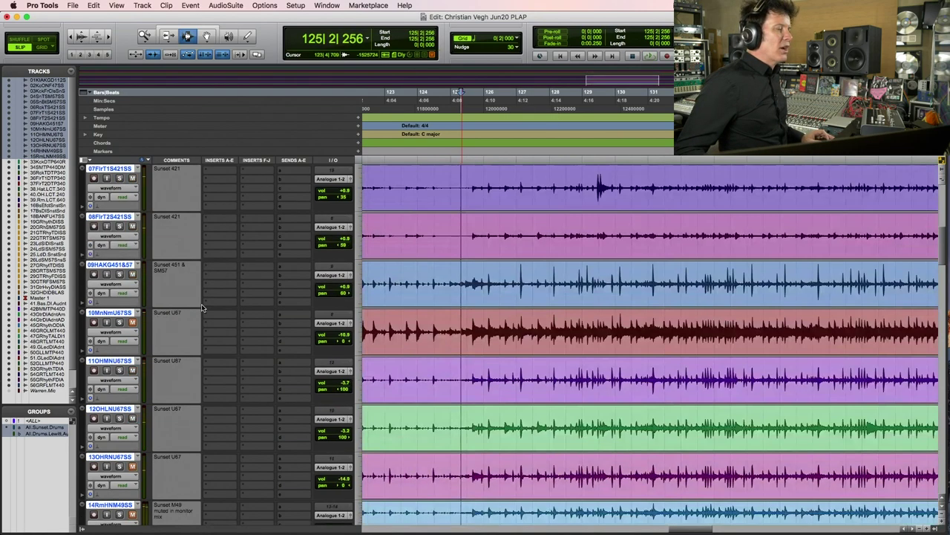
pyautogui.scroll(-4, 201, 308)
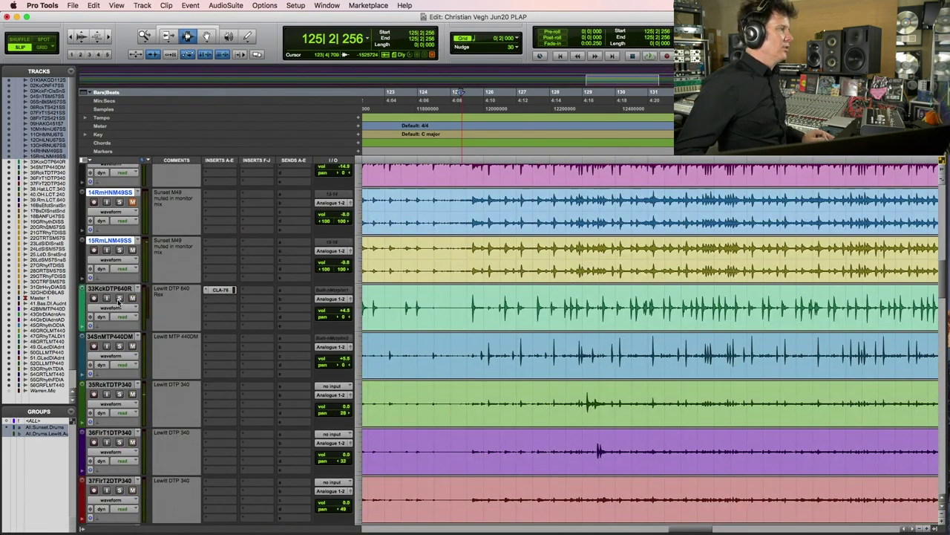
pyautogui.press('space')
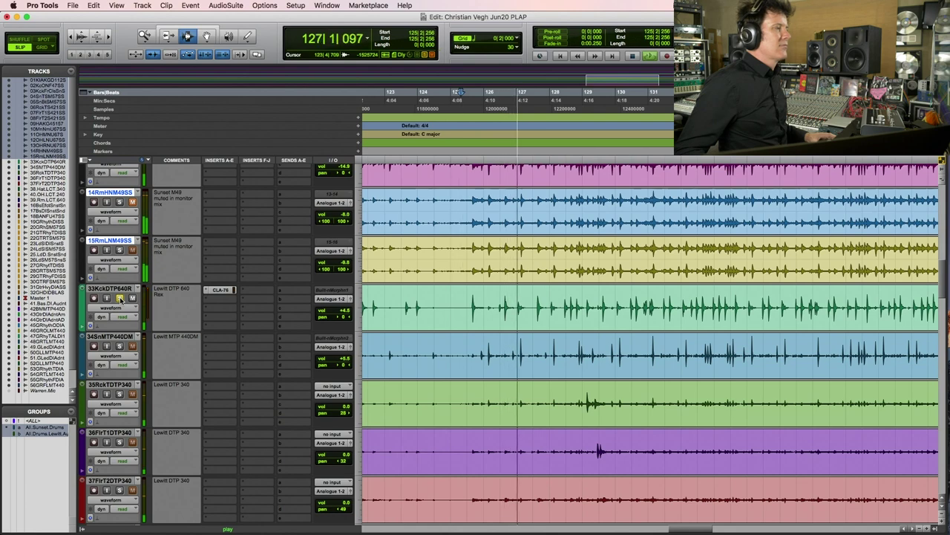
pyautogui.press('space')
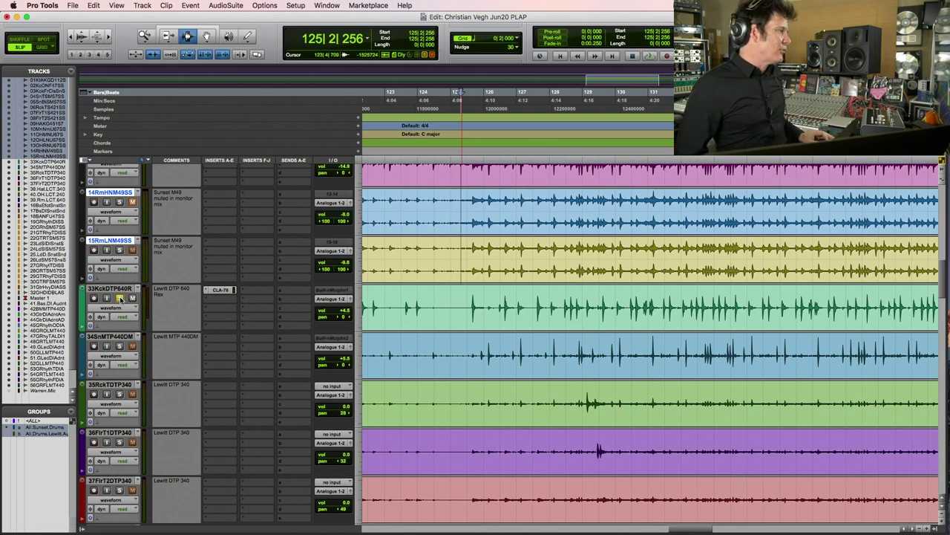
# - Solo only the Sunset Fet U47 kick, move the playback start to 125|3|218 and play it from there
pyautogui.scroll(10, 199, 335)
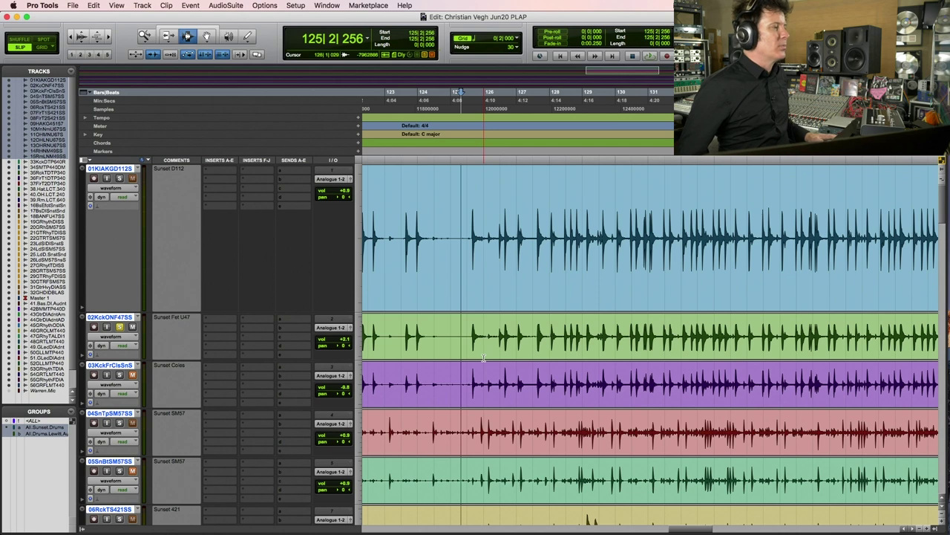
pyautogui.press('space')
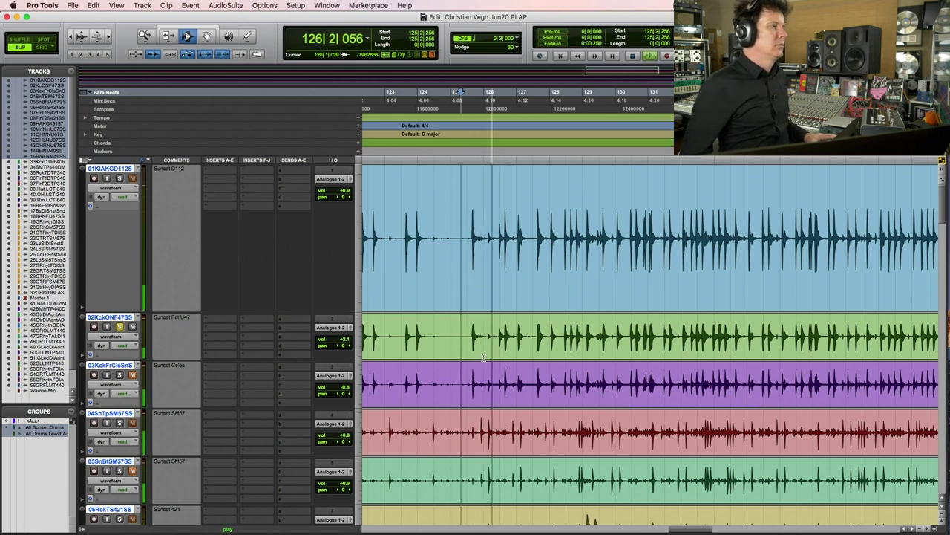
pyautogui.press('space')
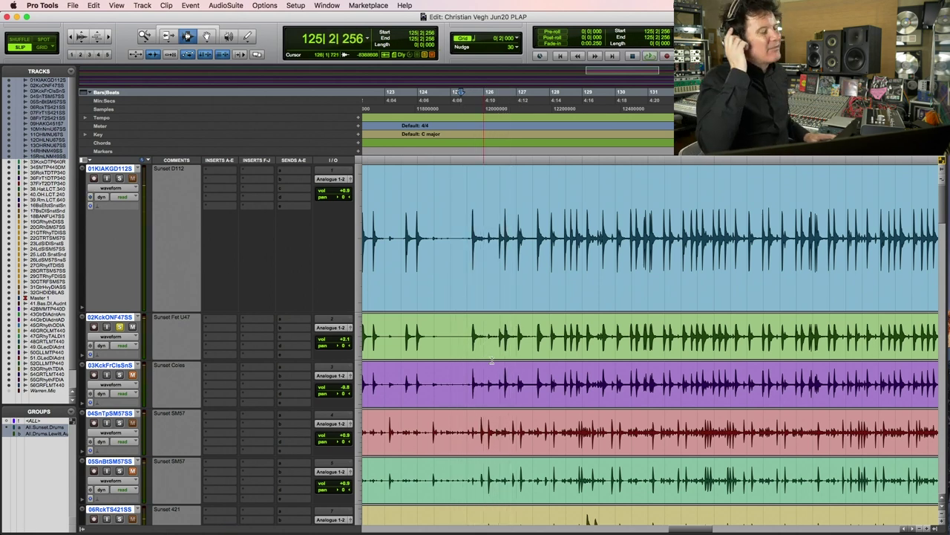
pyautogui.click(469, 337)
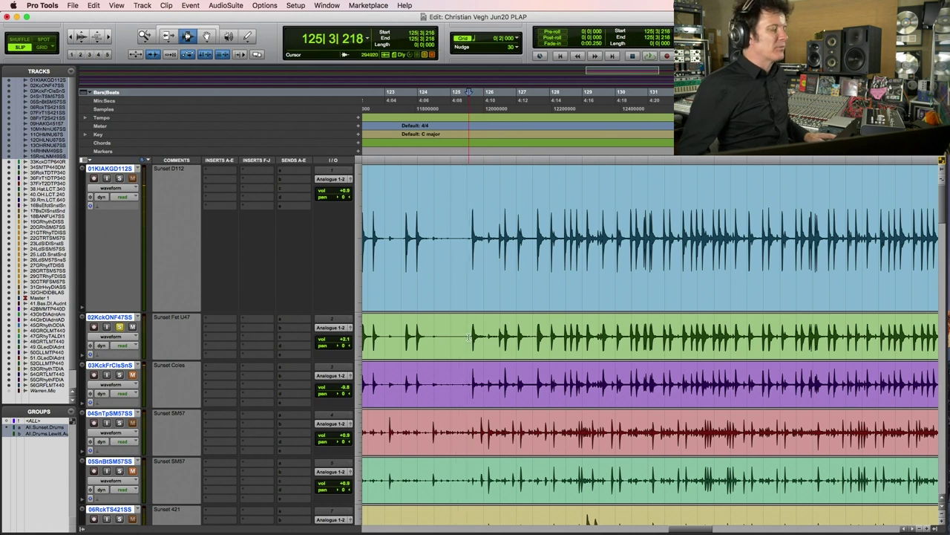
pyautogui.press('space')
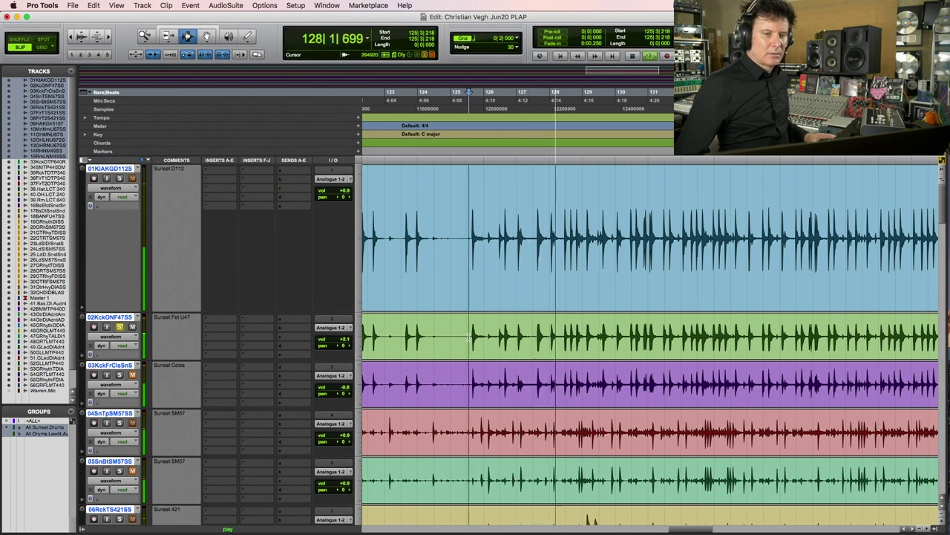
pyautogui.press('space')
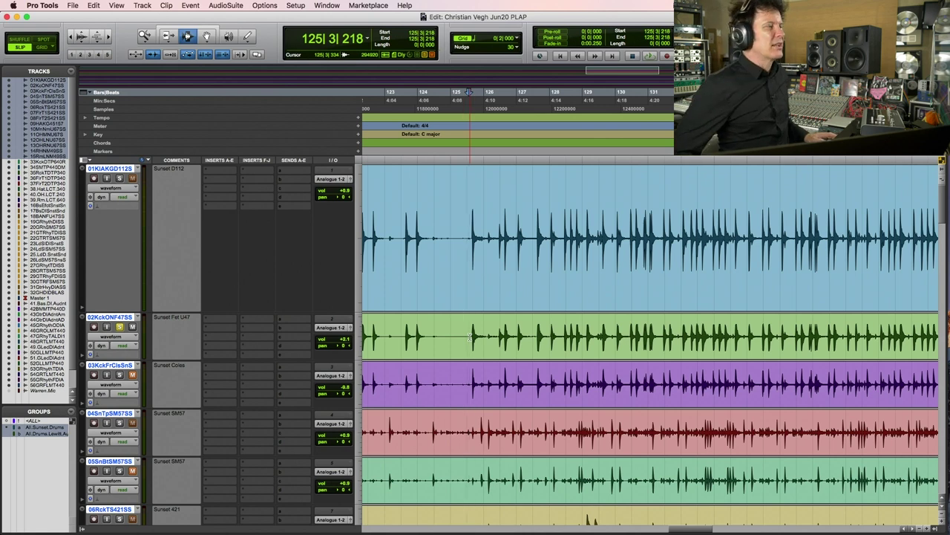
# - Play the soloed Sunset Fet U47 kick from 125|3|218, then solo only the D112 kick and play it from the same position
pyautogui.press('space')
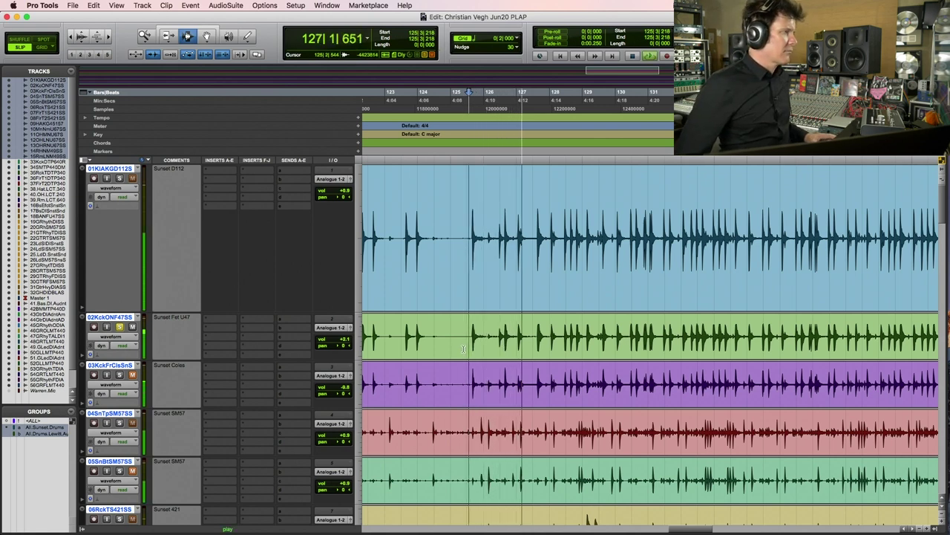
pyautogui.press('space')
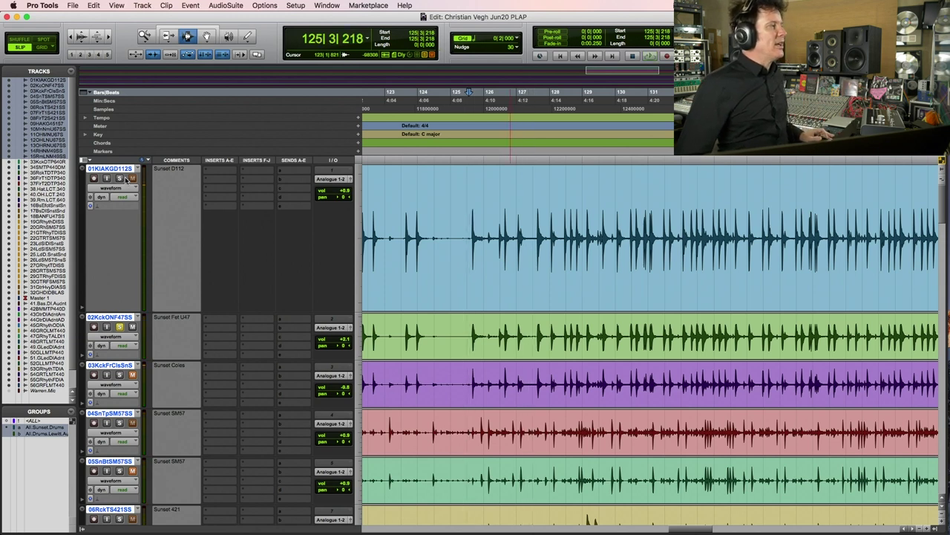
pyautogui.click(119, 179)
pyautogui.press('space')
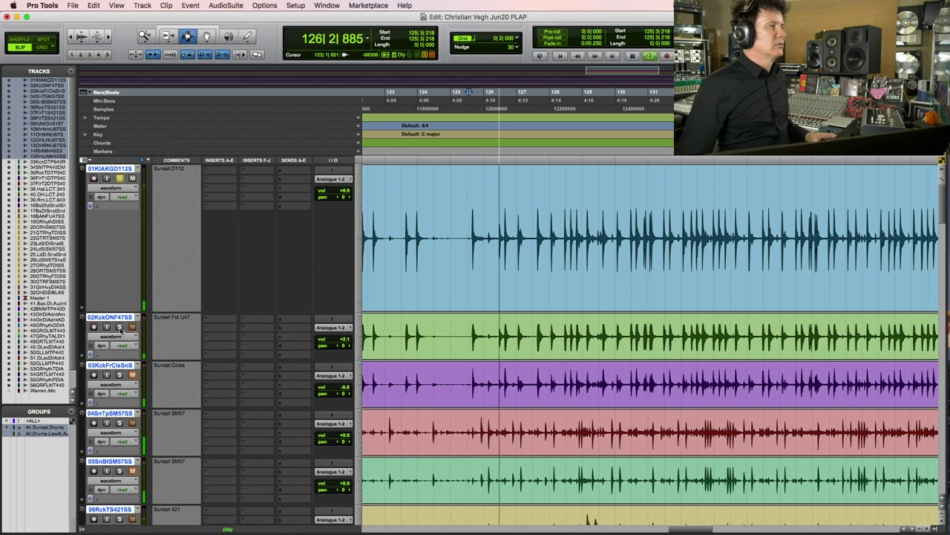
pyautogui.press('space')
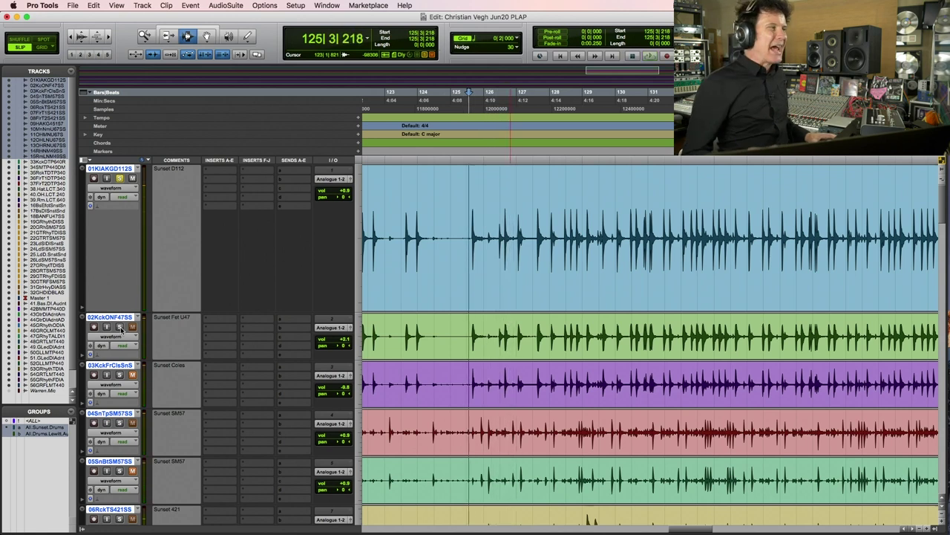
# - Solo the Sunset Fet U47 kick together with the D112, save the session and play both kicks from 125|3|218
pyautogui.click(121, 328)
pyautogui.press('super+s')
pyautogui.press('space')
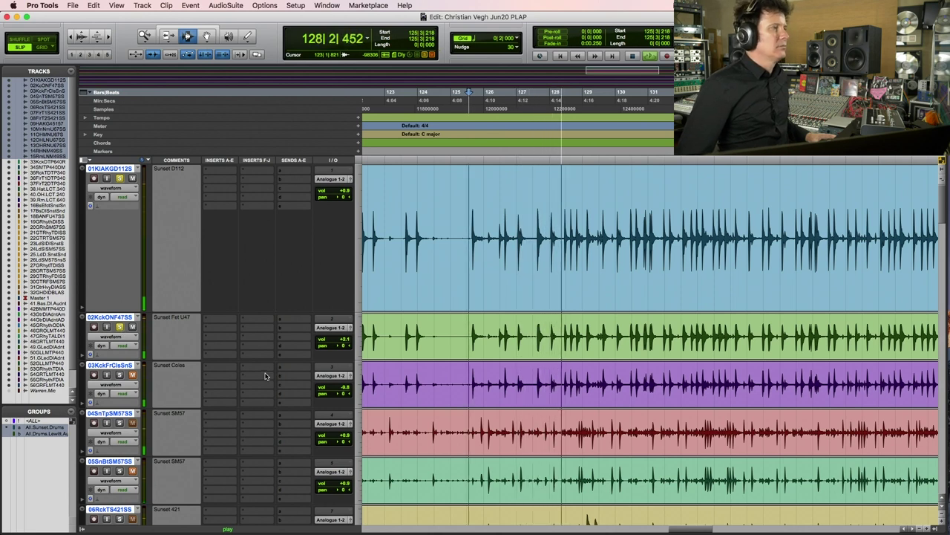
pyautogui.press('space')
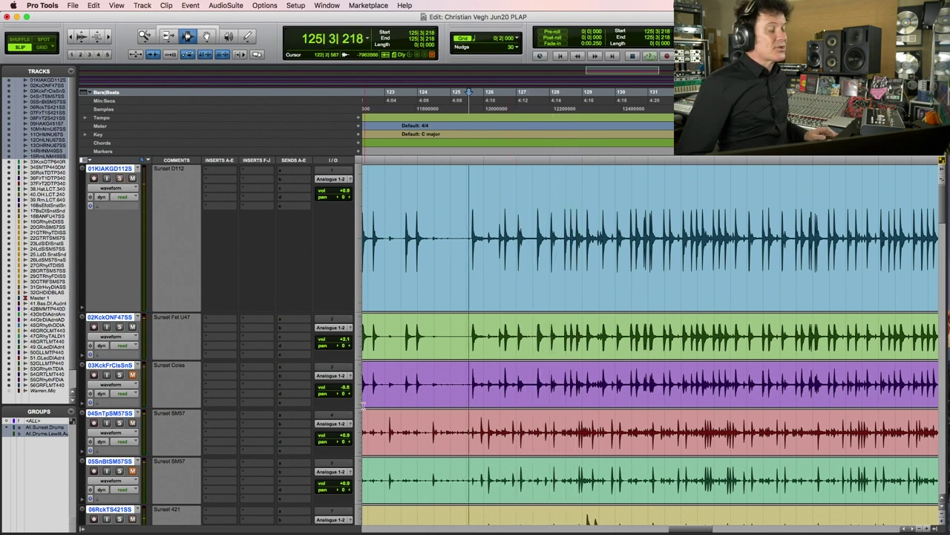
# - Solo the Sunset D112 kick by itself again and play it from 125|3|218, then stop
pyautogui.scroll(-15, 362, 405)
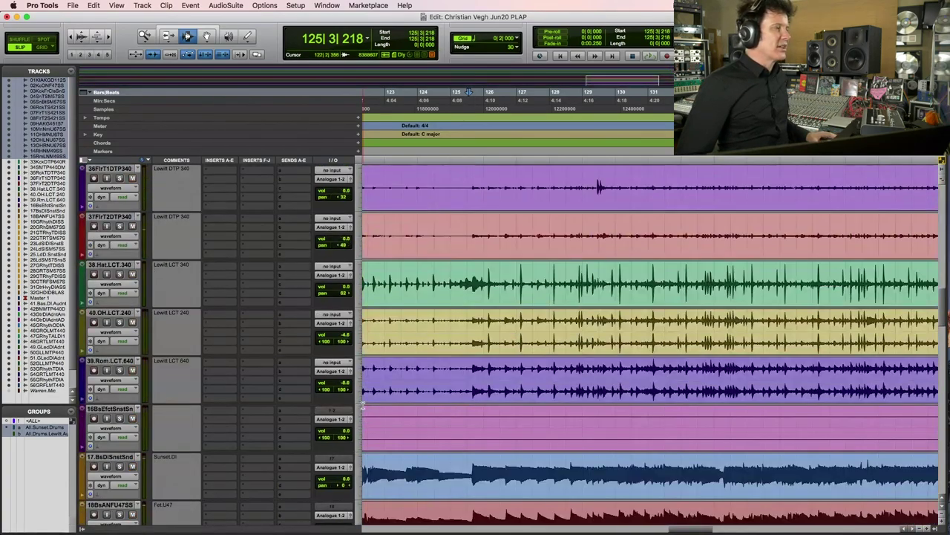
pyautogui.scroll(-15, 362, 405)
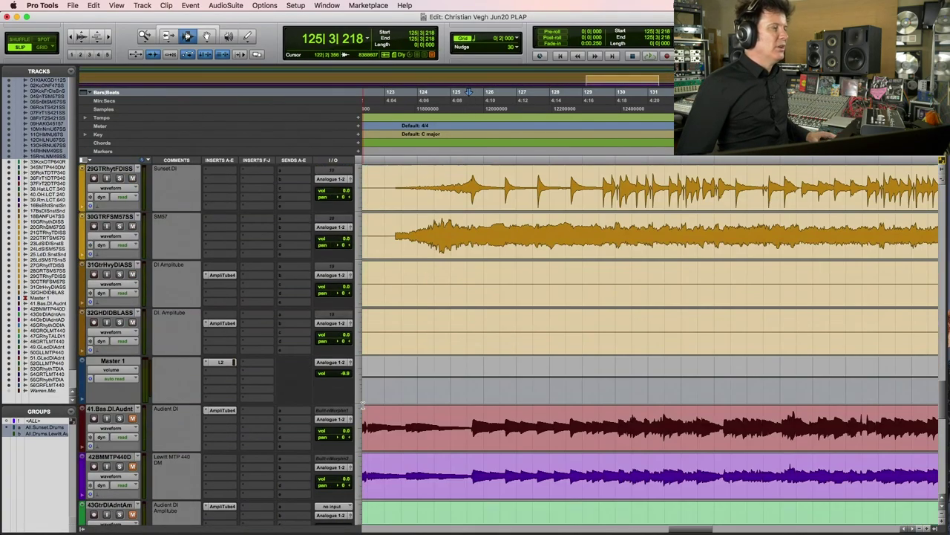
pyautogui.scroll(15, 362, 405)
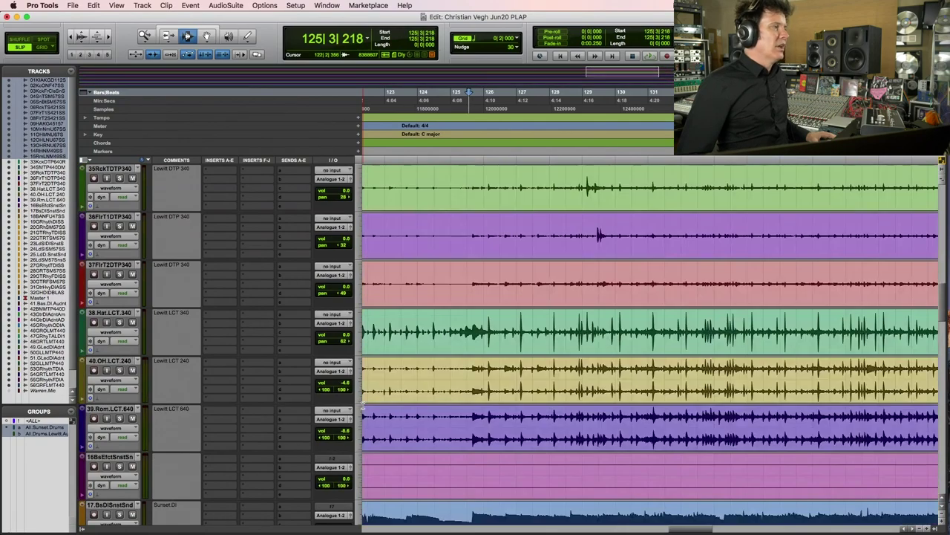
pyautogui.scroll(5, 362, 405)
pyautogui.scroll(10, 362, 405)
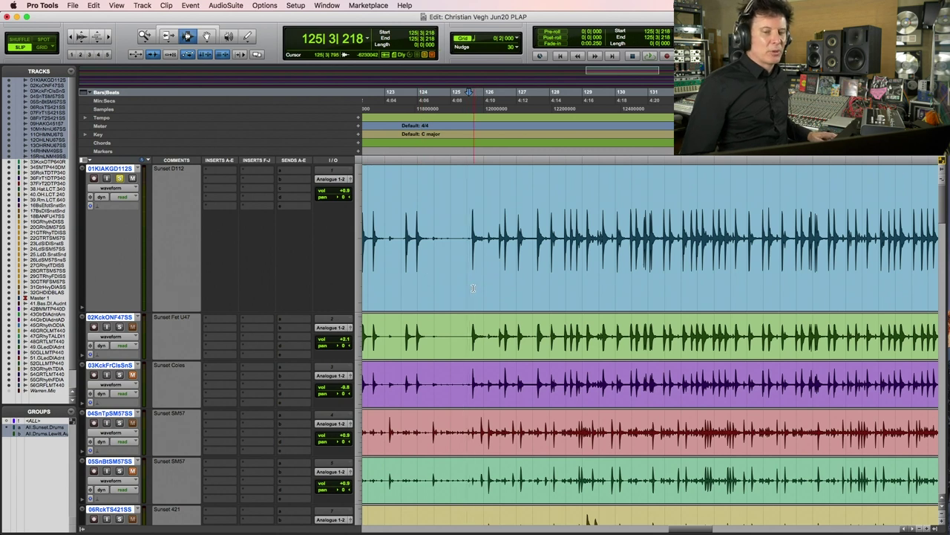
pyautogui.press('space')
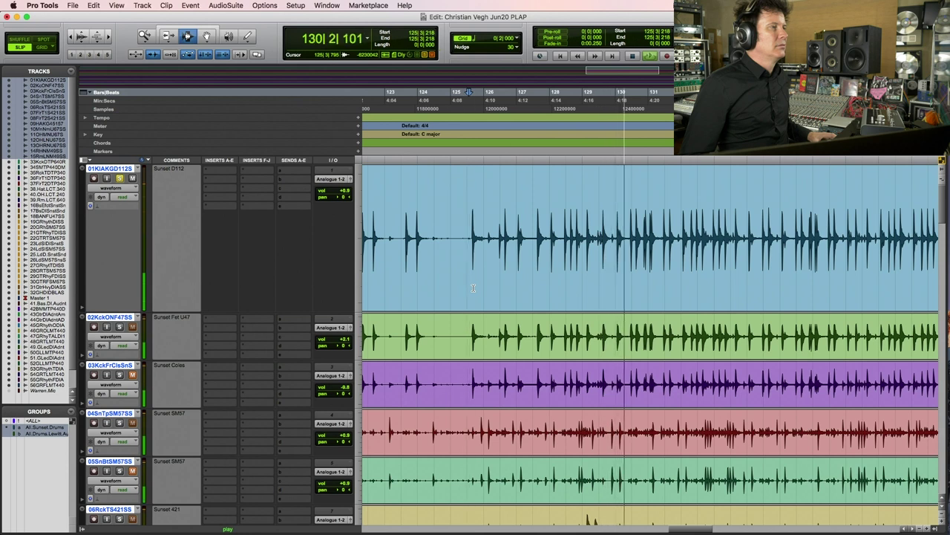
pyautogui.press('space')
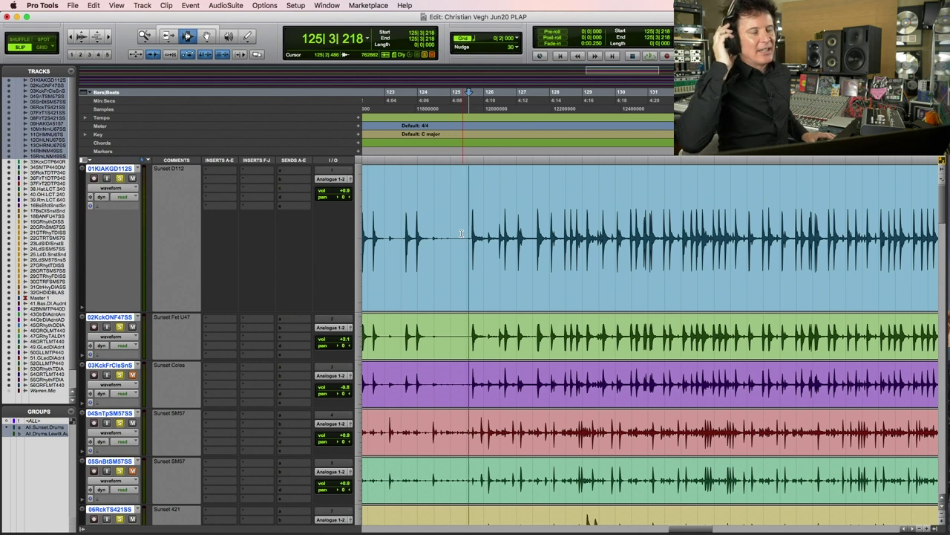
# - Play the whole soloed Sunset Sound drum group from 125|3|218 in three short passes
pyautogui.press('space')
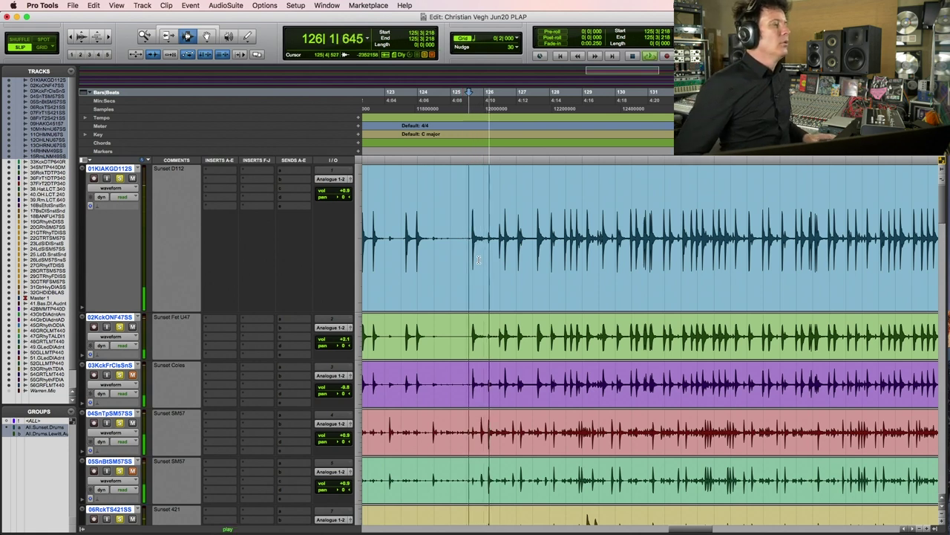
pyautogui.press('space')
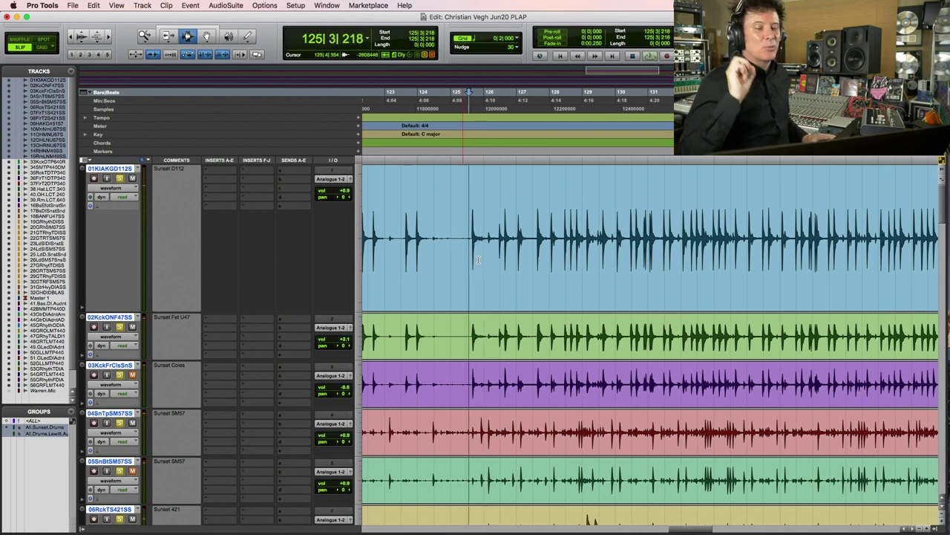
pyautogui.press('space')
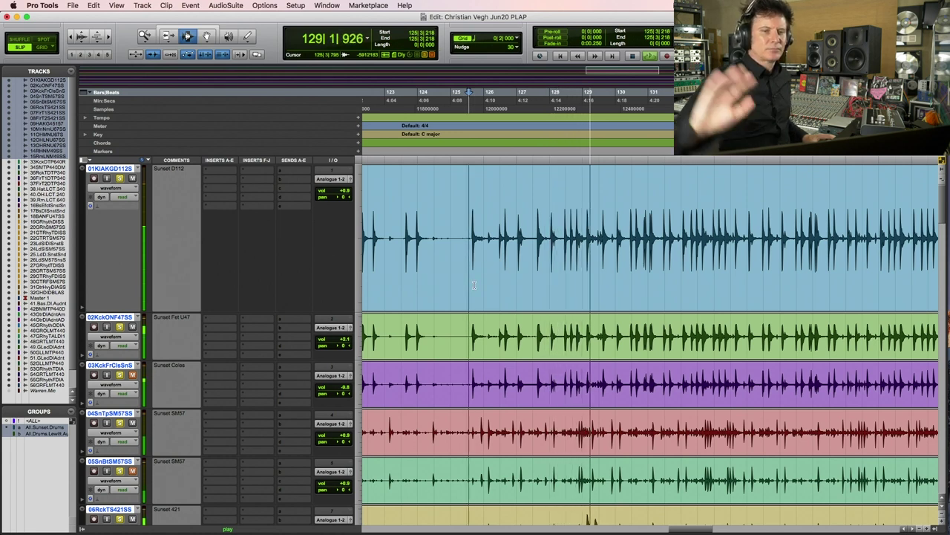
pyautogui.press('space')
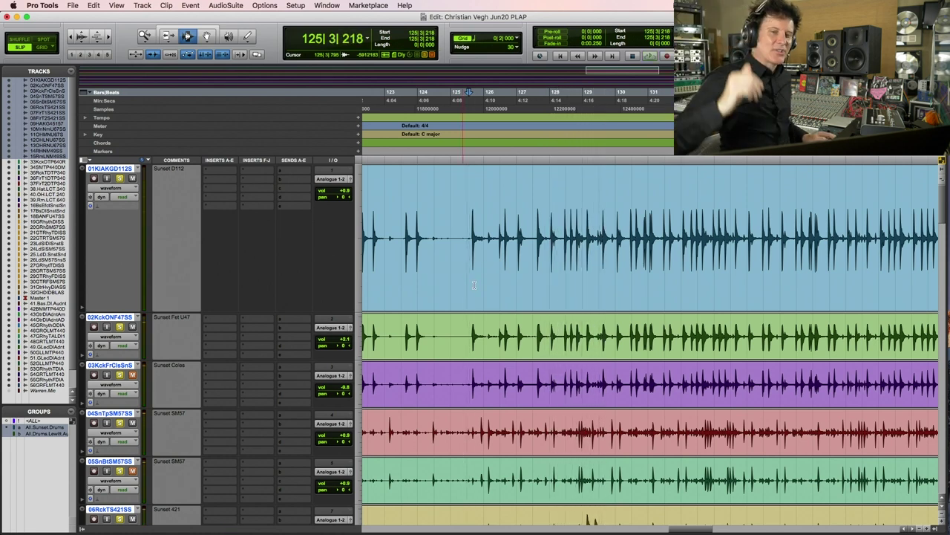
pyautogui.press('space')
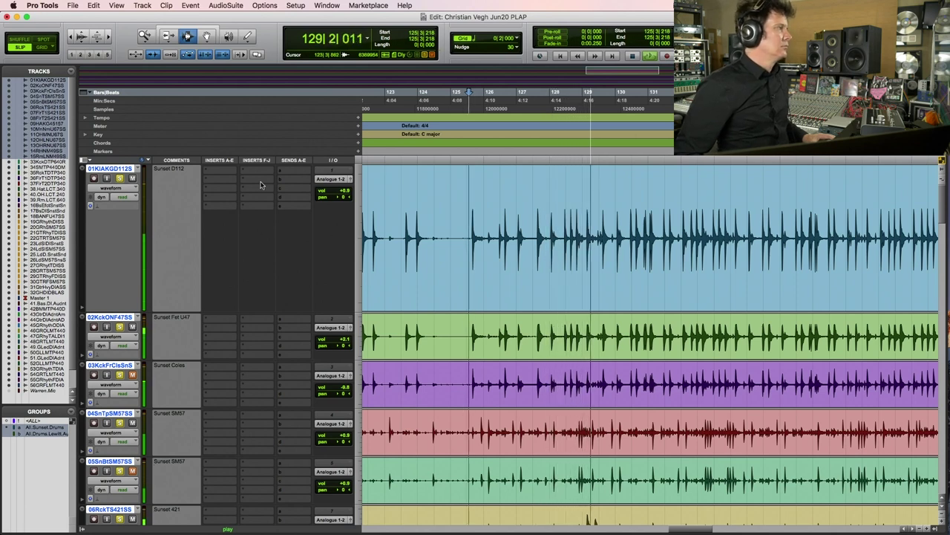
pyautogui.press('space')
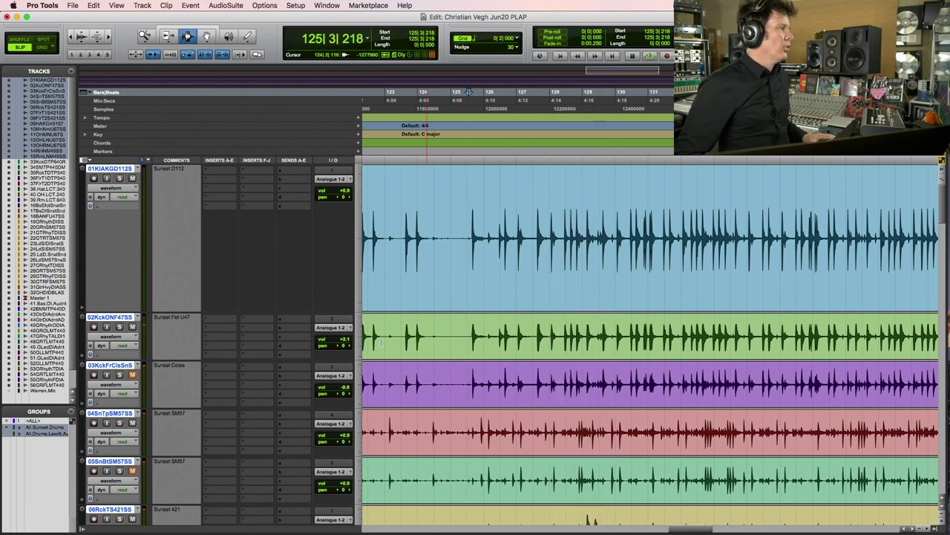
# - Solo the Lewitt drum group instead of the Sunset drums, move the playback start to 125|2|429, play from there and stop
pyautogui.scroll(-15, 544, 337)
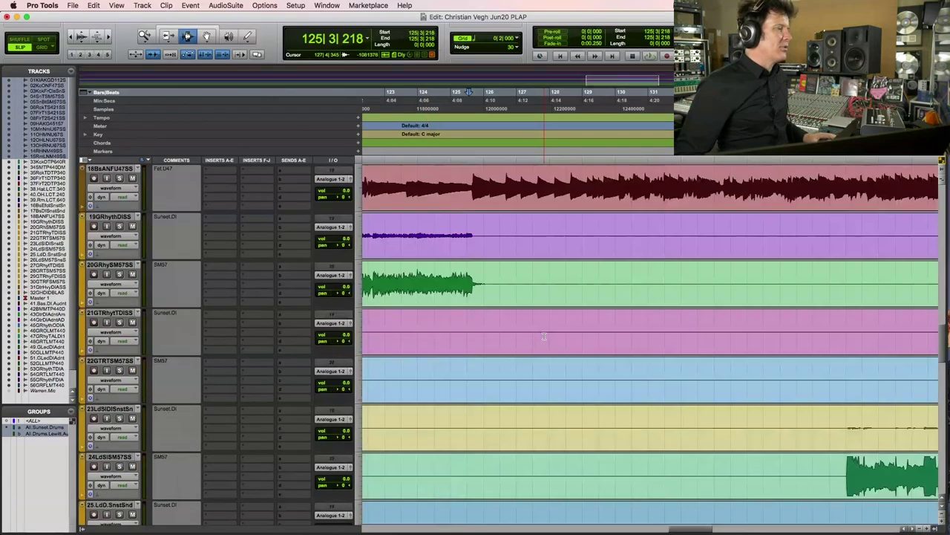
pyautogui.scroll(-10, 544, 337)
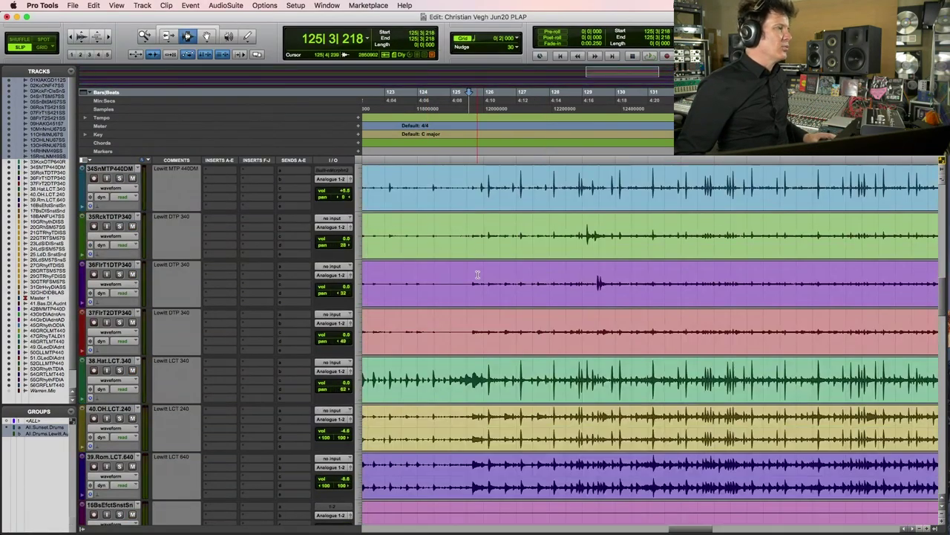
pyautogui.click(462, 277)
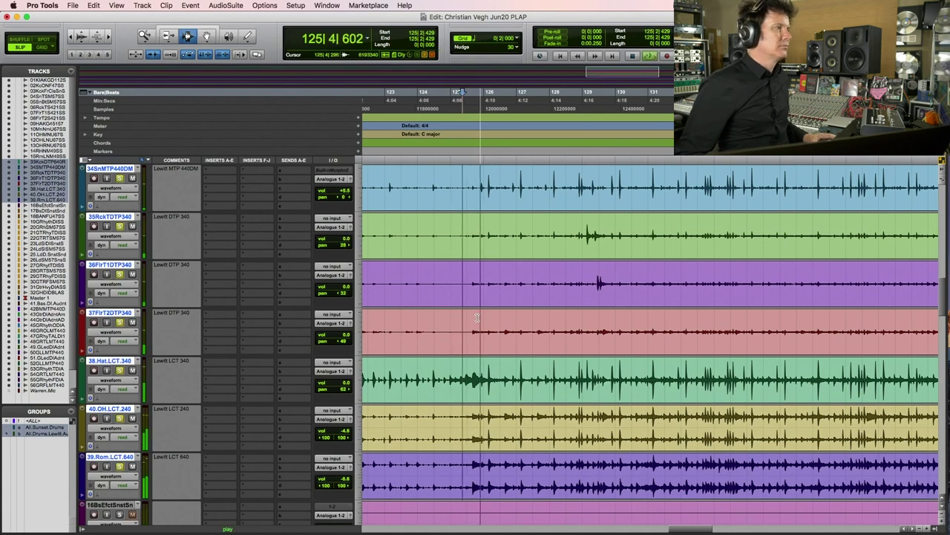
pyautogui.scroll(4, 516, 337)
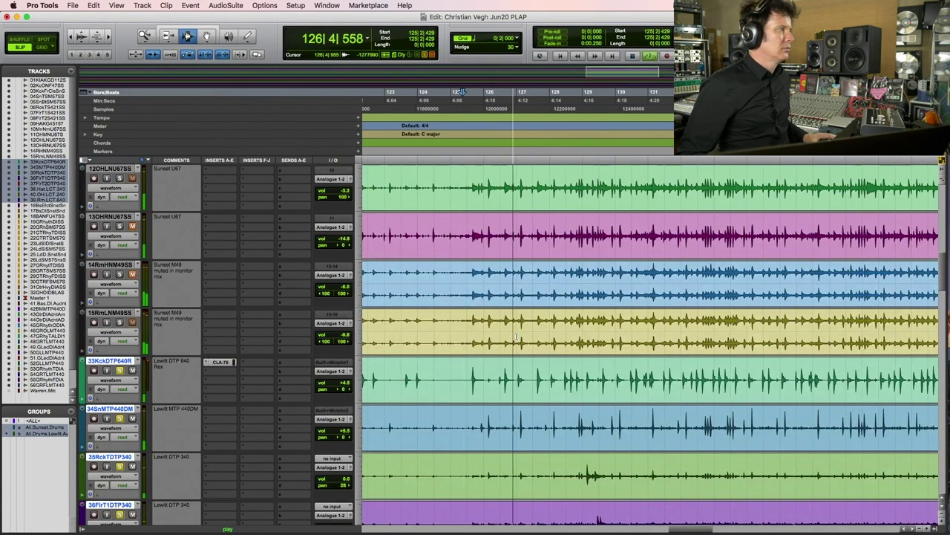
pyautogui.scroll(2, 516, 338)
pyautogui.scroll(-8, 516, 338)
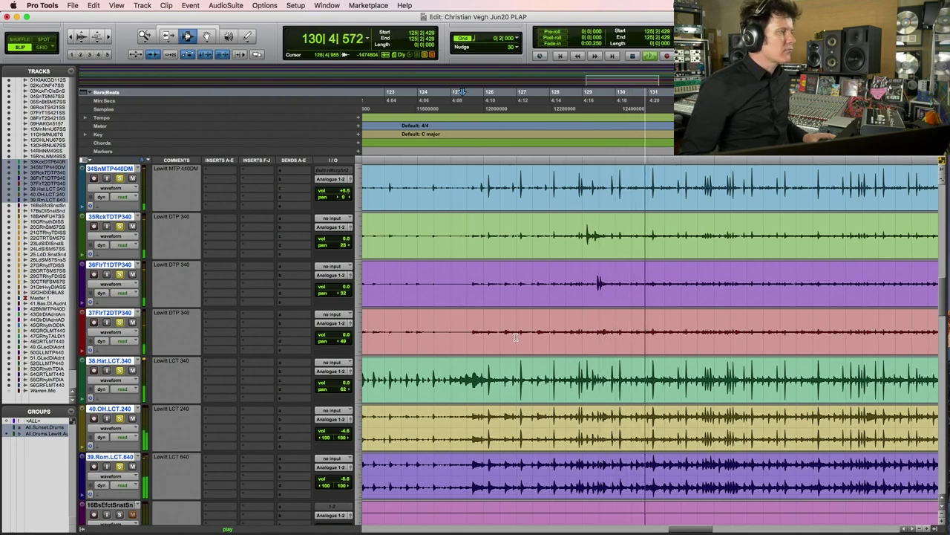
pyautogui.scroll(2, 517, 338)
pyautogui.scroll(1, 516, 338)
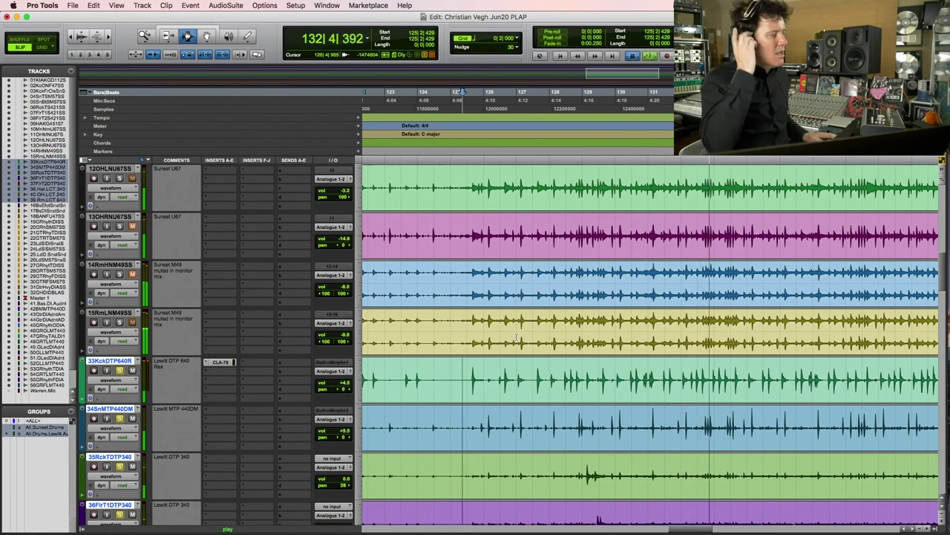
pyautogui.press('space')
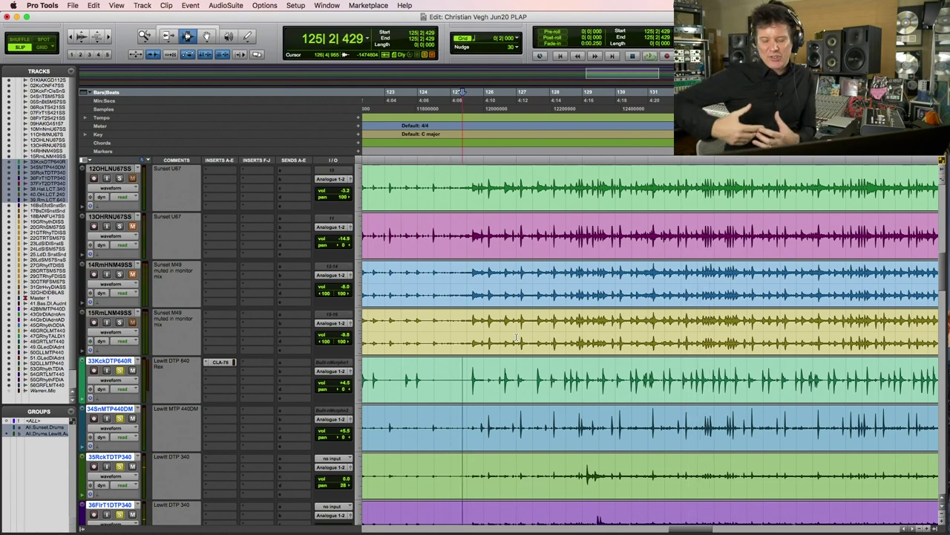
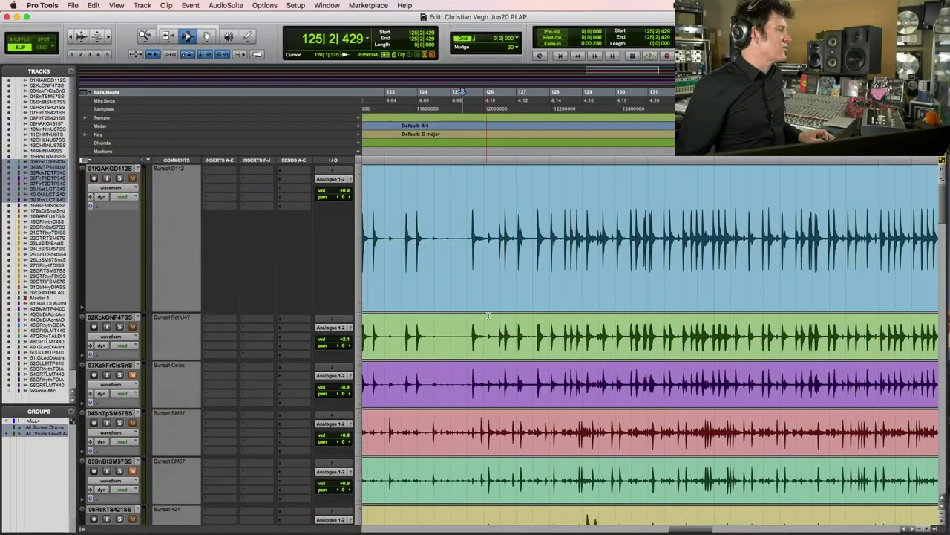
# - Play the soloed Lewitt drums again from 125|2|429 with the waveforms zoomed in around bars 124 to 128
pyautogui.scroll(-15, 478, 352)
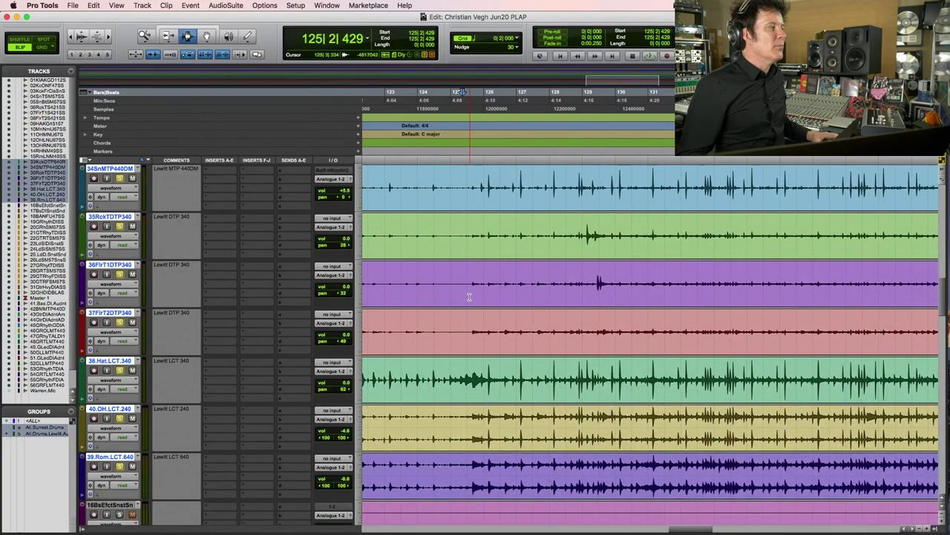
pyautogui.press('super+bracketleft')
pyautogui.press('super+bracketleft')
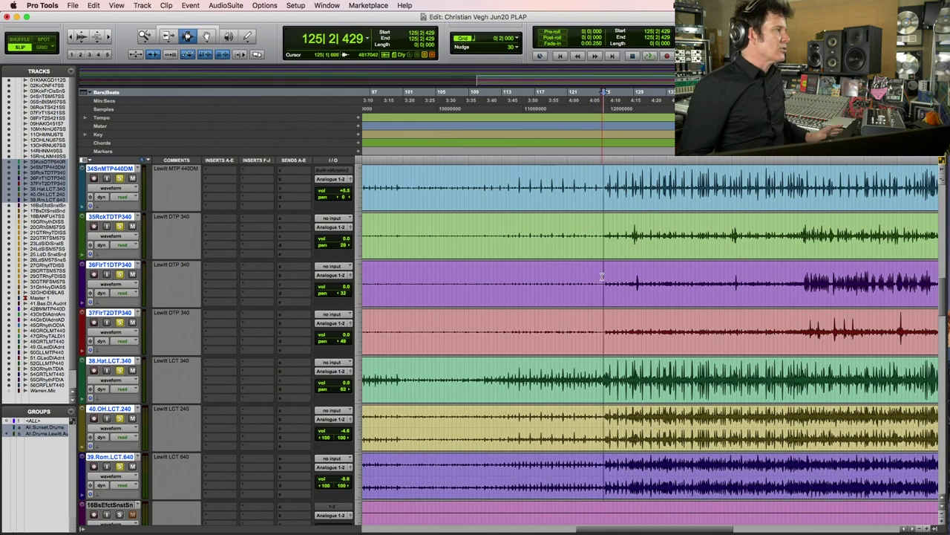
pyautogui.scroll(4, 604, 280)
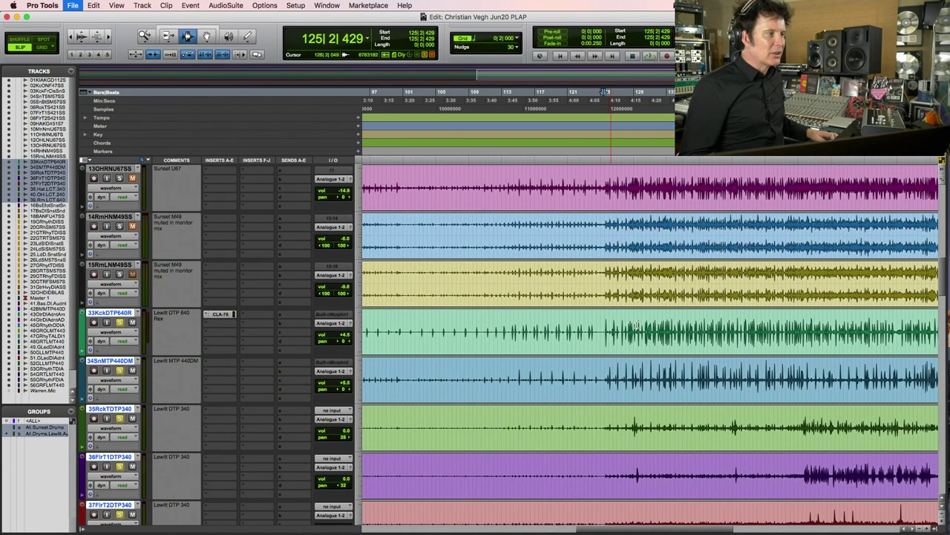
pyautogui.moveTo(591, 327); pyautogui.dragTo(674, 327)
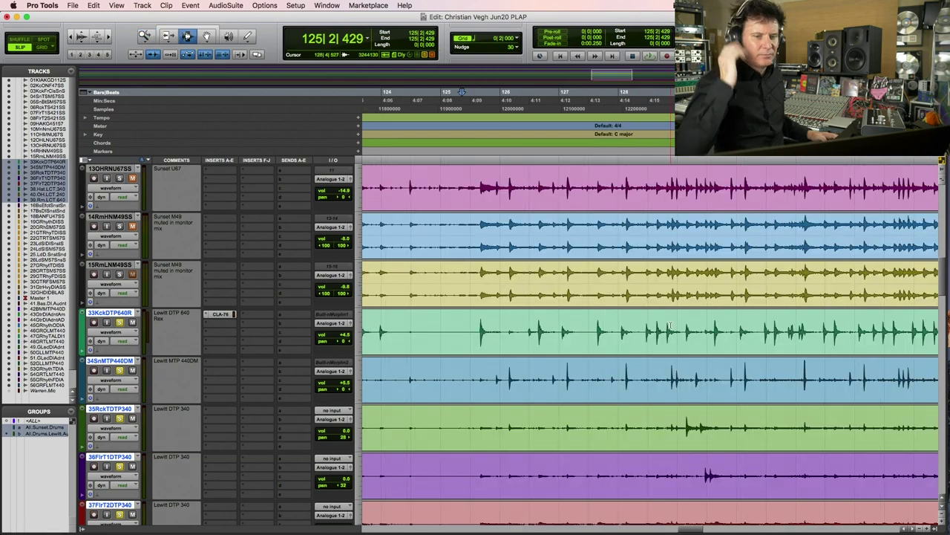
pyautogui.press('space')
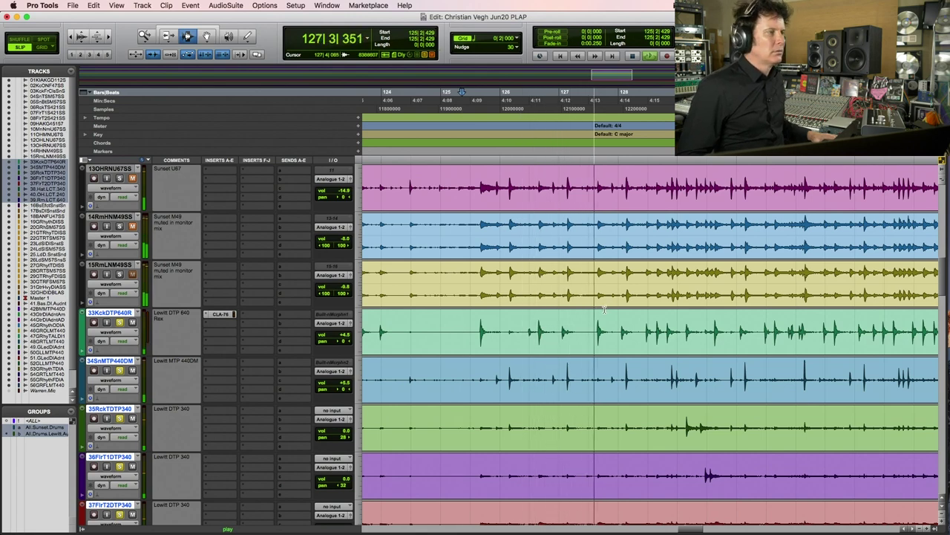
# - Examine the Lewitt and Sunset drum waveforms around bar 125 and the following section at several zoom levels during playback
pyautogui.press('super+bracketleft')
pyautogui.press('super+bracketleft')
pyautogui.press('super+bracketleft')
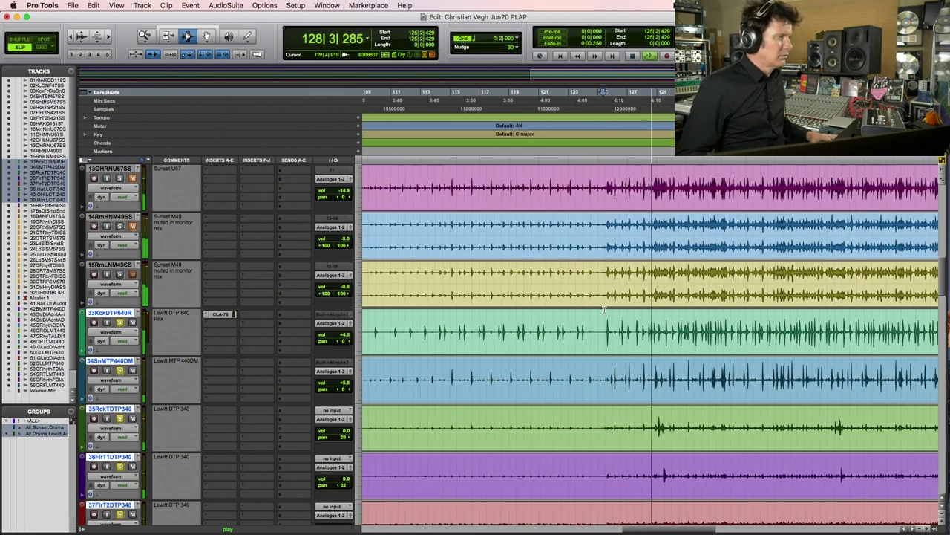
pyautogui.press('super+bracketright')
pyautogui.press('super+bracketright')
pyautogui.press('super+bracketright')
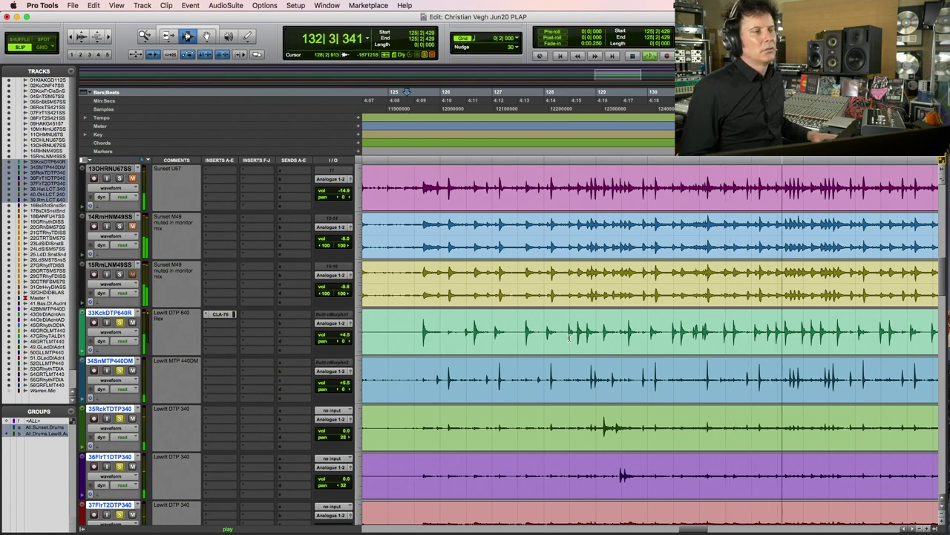
pyautogui.press('super+bracketleft')
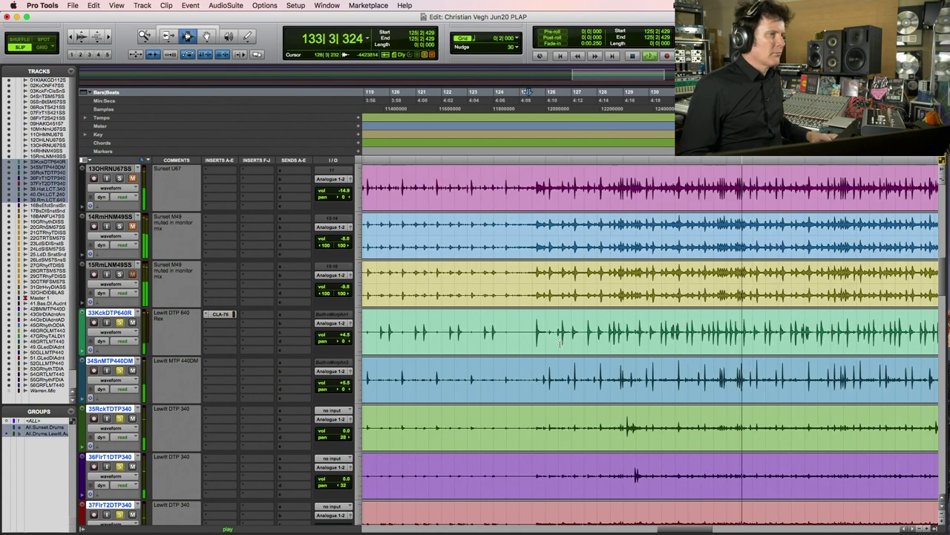
pyautogui.press('super+bracketleft')
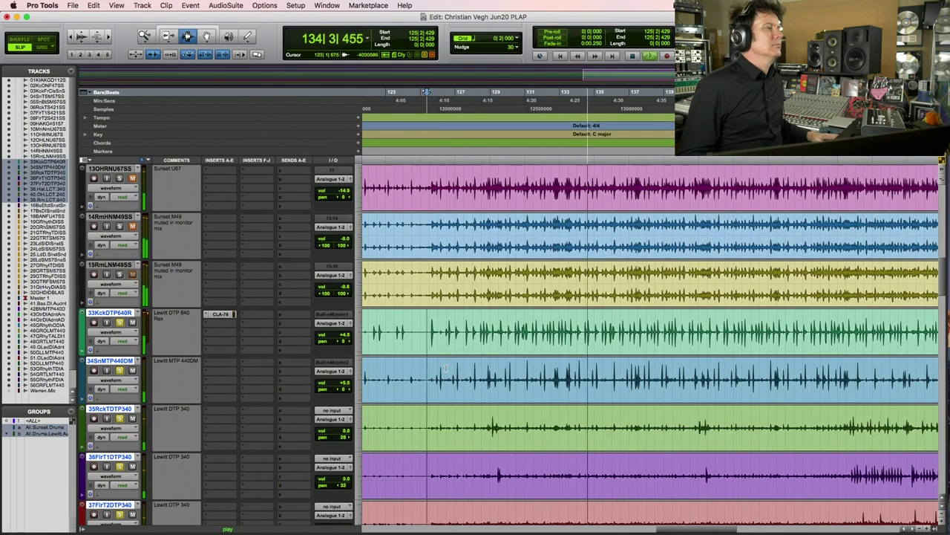
# - Set the playback start to 125|3|036 and play the Lewitt drum group, followed by a pass of the soloed Lewitt kick
pyautogui.click(429, 332)
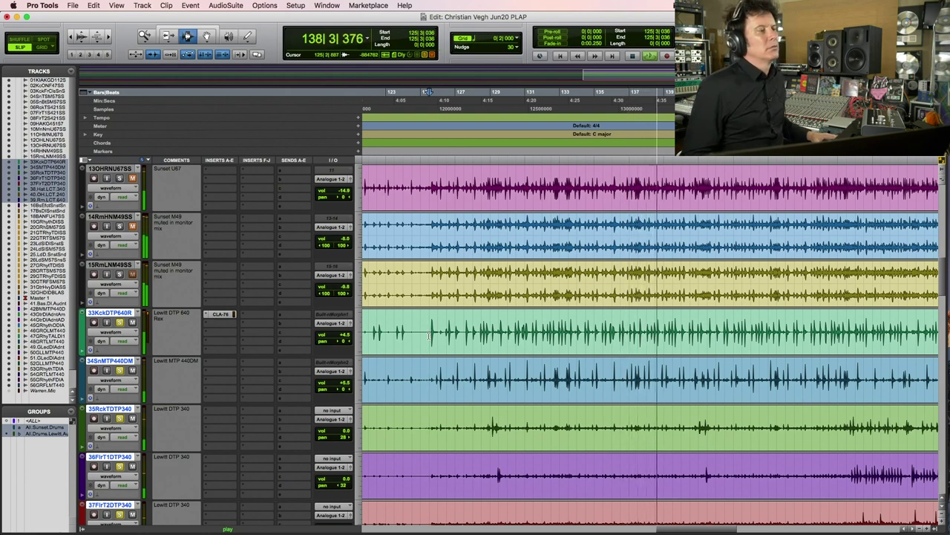
pyautogui.press('super+s')
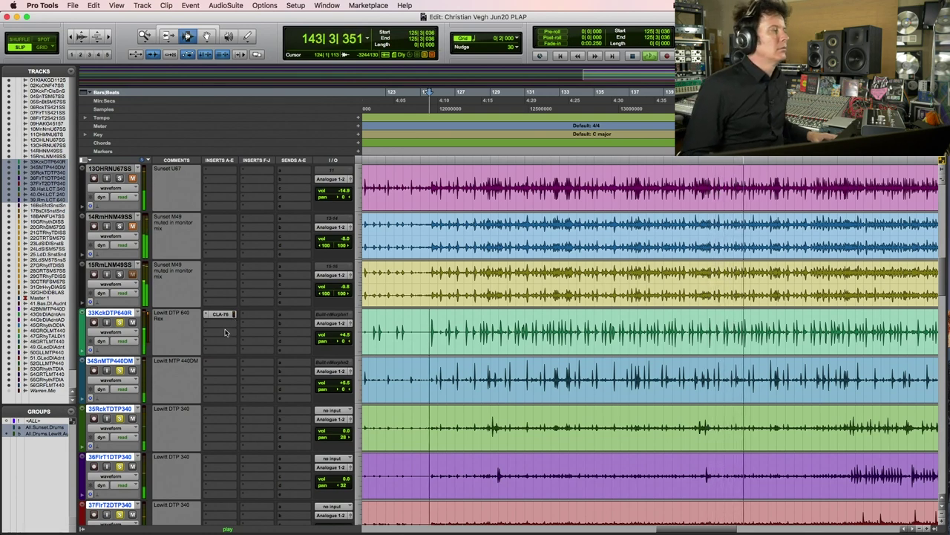
pyautogui.press('space')
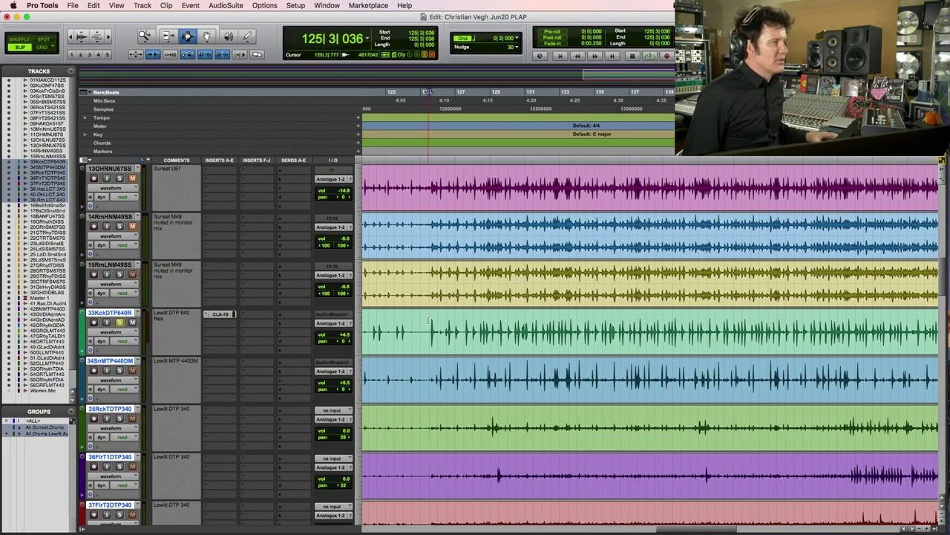
pyautogui.press('space')
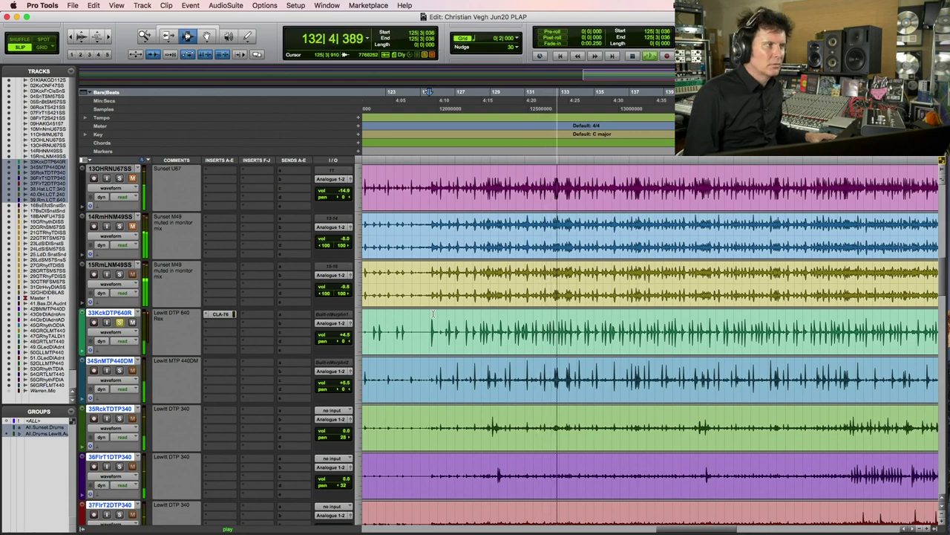
pyautogui.press('space')
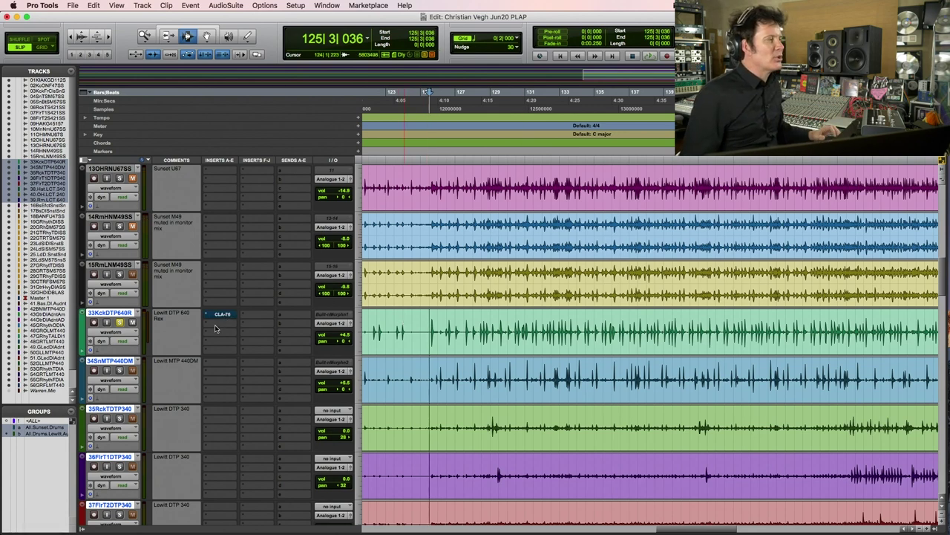
# - Insert the Waves Scheps Omni Channel (mono) plug-in after CLA-76 on the Lewitt kick track
pyautogui.click(215, 328)
pyautogui.moveTo(216, 328)
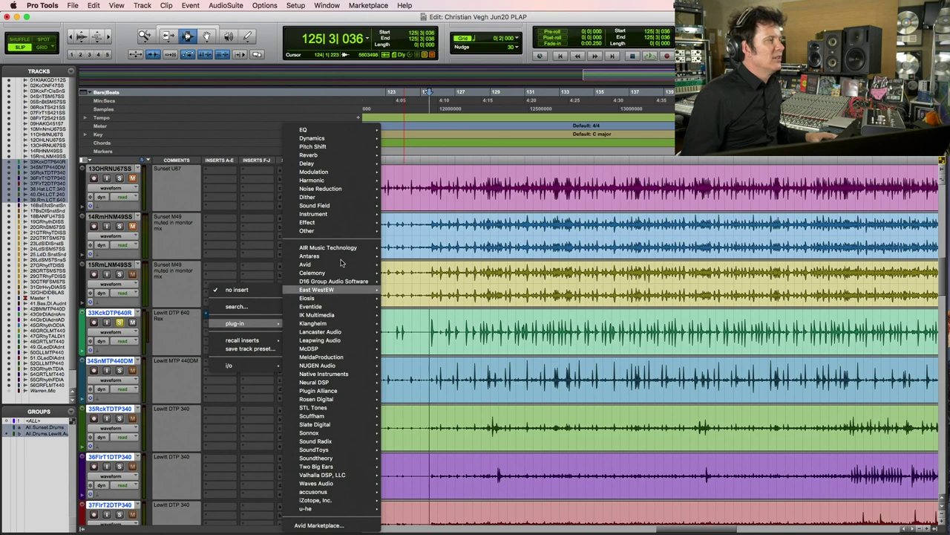
pyautogui.moveTo(350, 188)
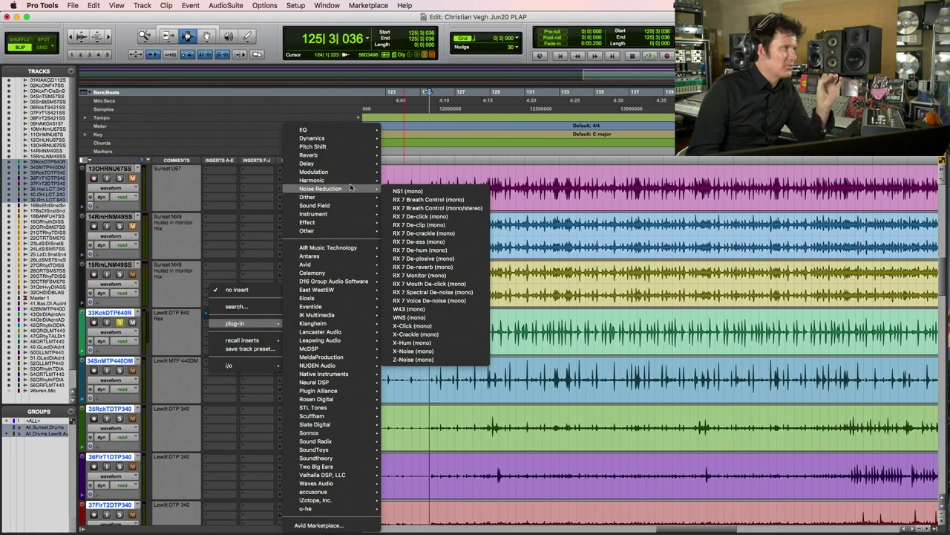
pyautogui.moveTo(320, 482)
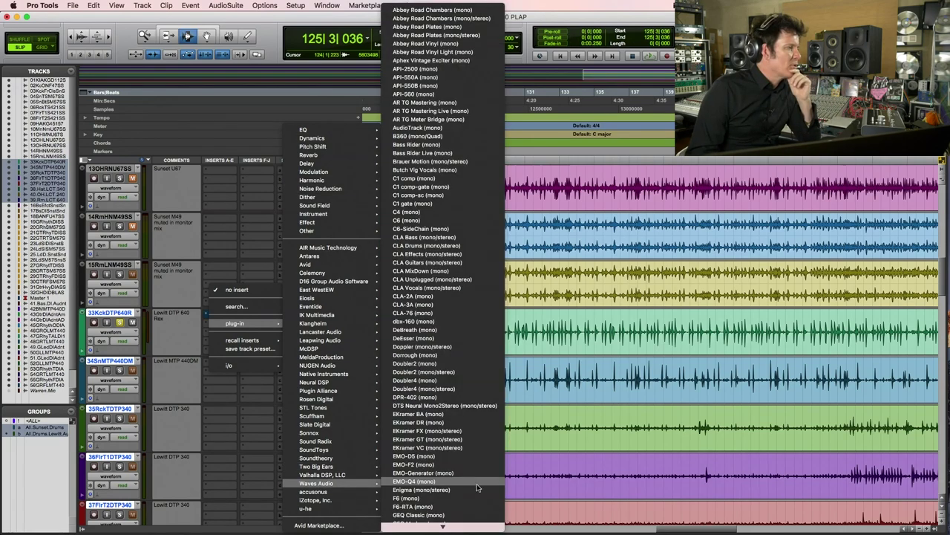
pyautogui.scroll(-10, 467, 364)
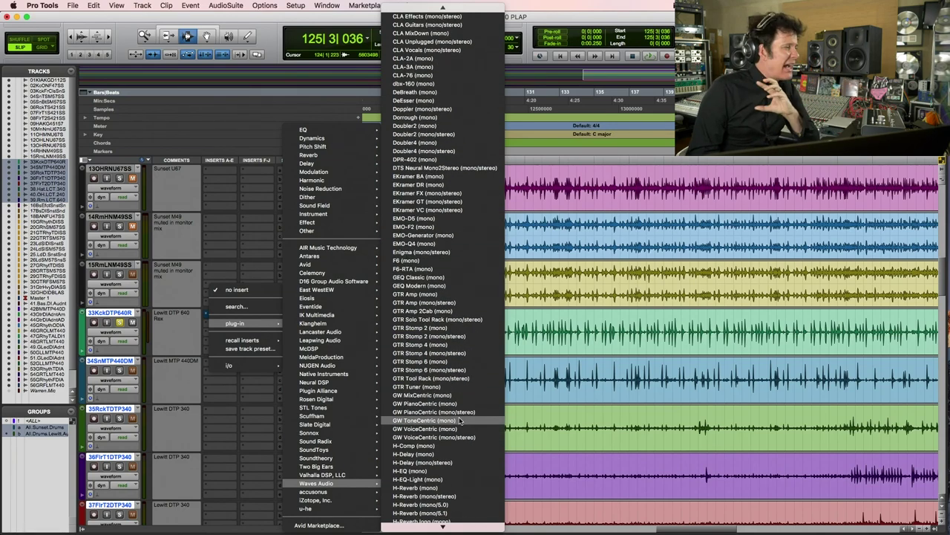
pyautogui.scroll(-6, 446, 453)
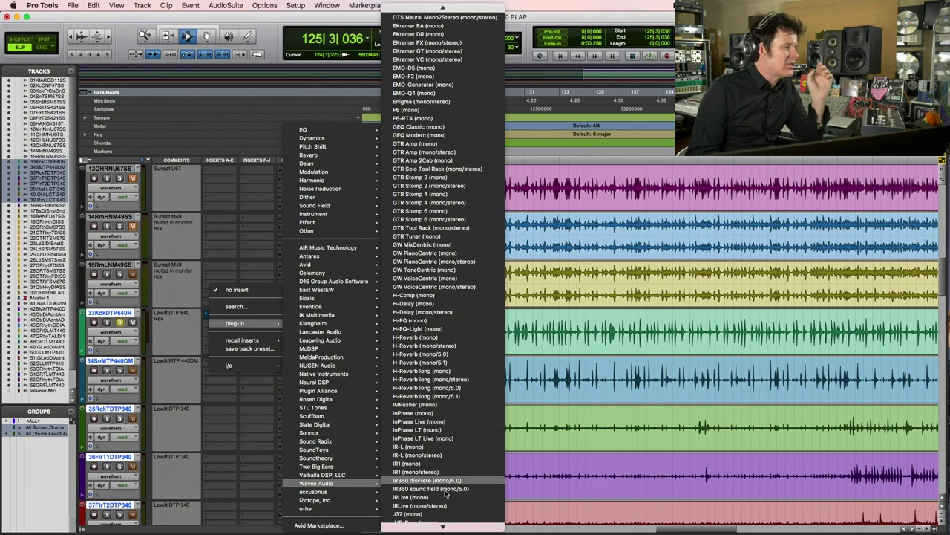
pyautogui.scroll(-11, 444, 474)
pyautogui.scroll(-7, 453, 424)
pyautogui.scroll(-12, 462, 524)
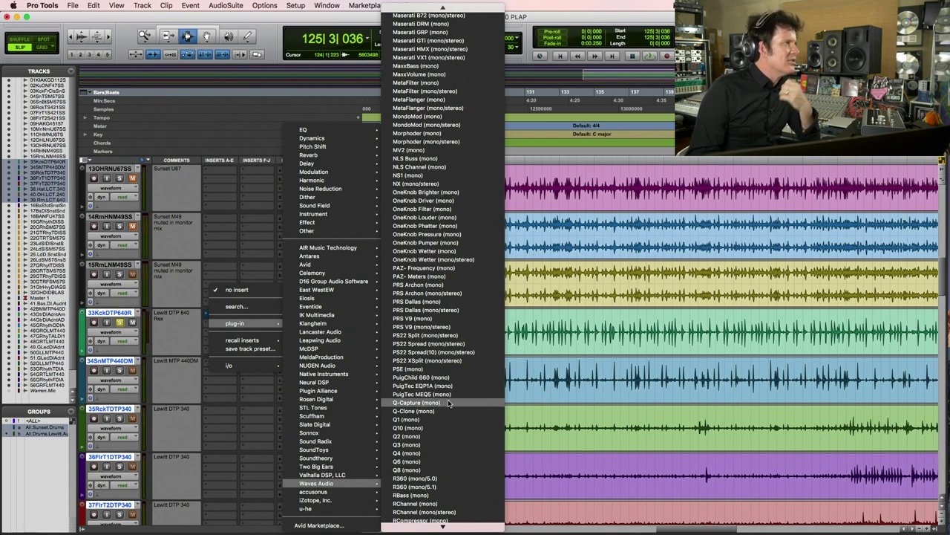
pyautogui.moveTo(441, 526)
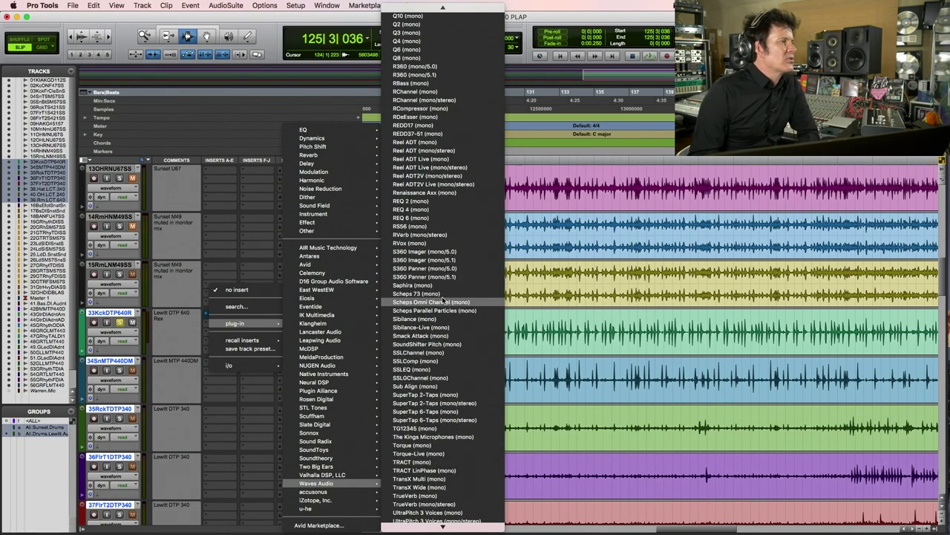
pyautogui.click(448, 303)
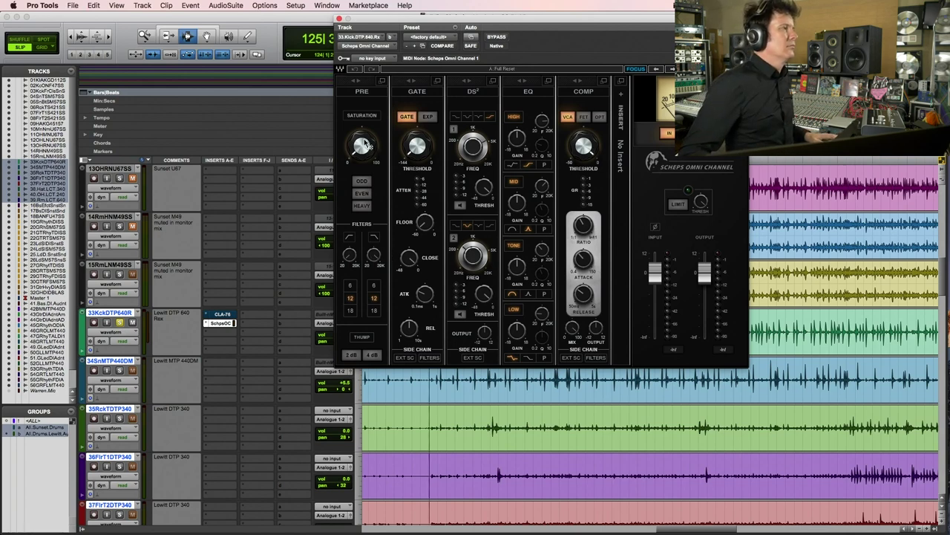
# - Play the Lewitt kick with Scheps Omni Channel bypassed, and switch the plug-in back on
pyautogui.click(495, 37)
pyautogui.press('space')
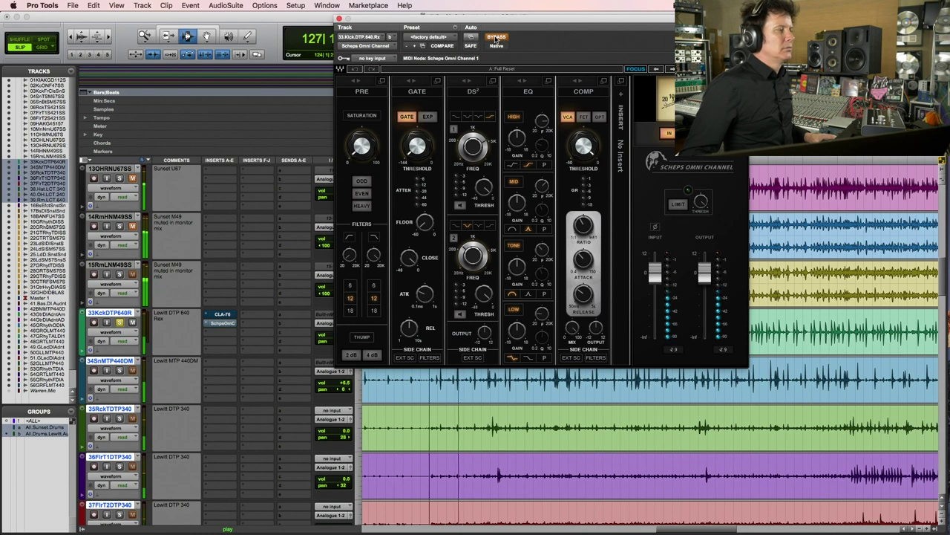
pyautogui.click(496, 38)
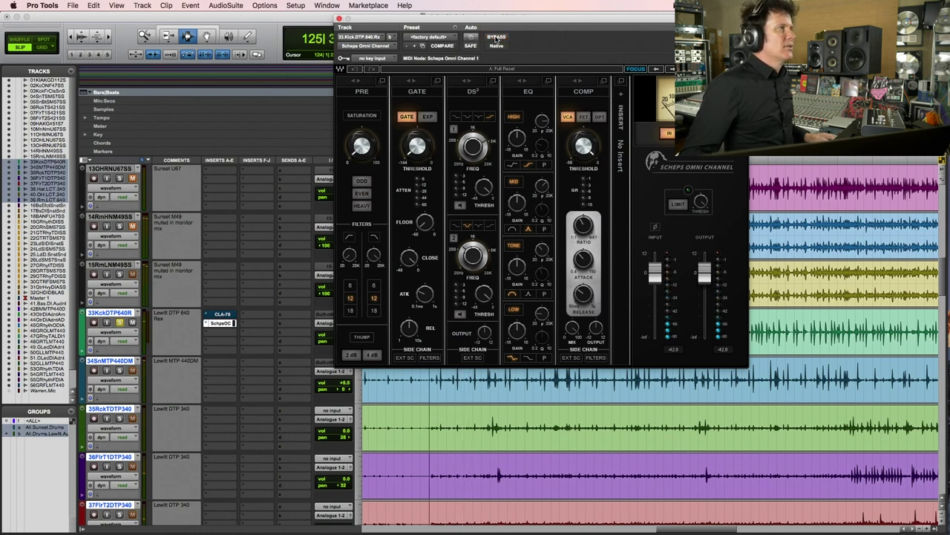
# - Engage the 2 dB Thump in Scheps Omni Channel and compare the kick with the plug-in active and bypassed during playback
pyautogui.click(350, 355)
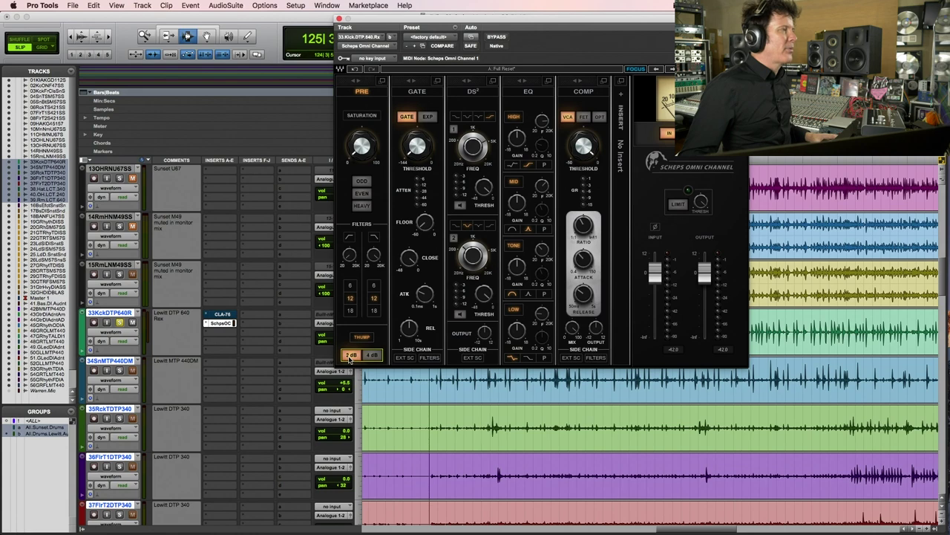
pyautogui.moveTo(518, 26); pyautogui.dragTo(511, 53)
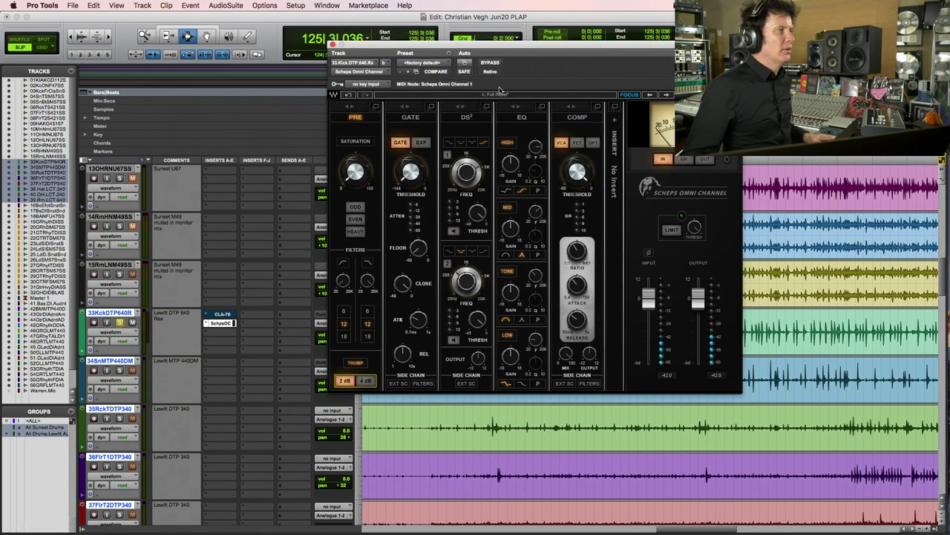
pyautogui.press('space')
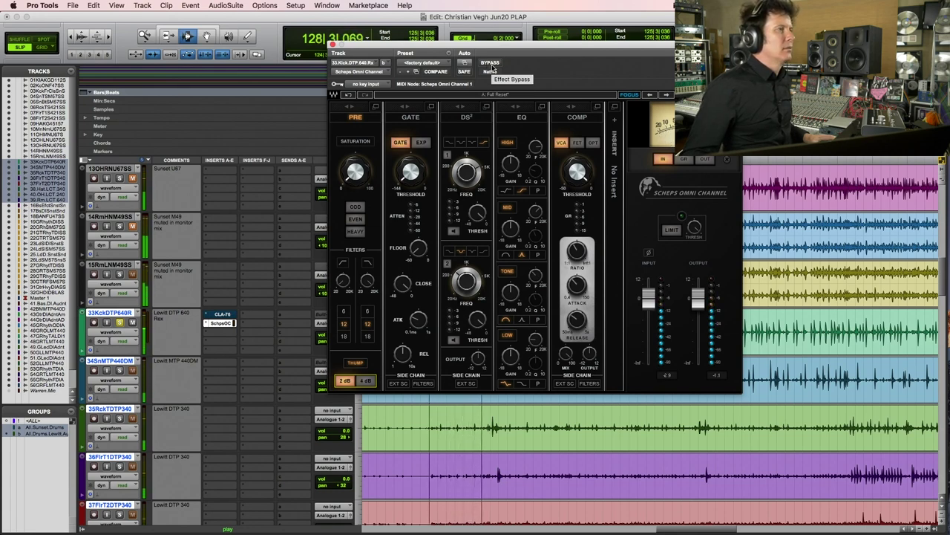
pyautogui.click(492, 64)
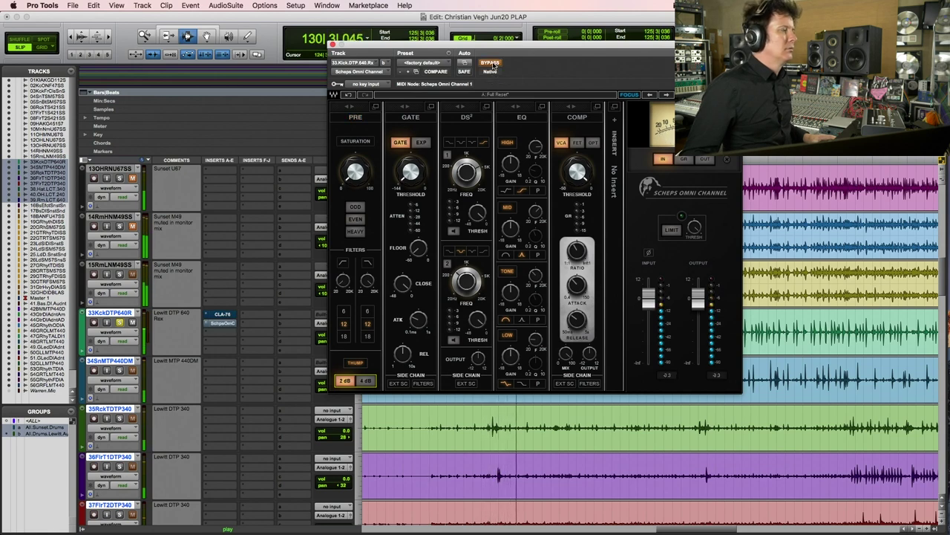
pyautogui.click(492, 64)
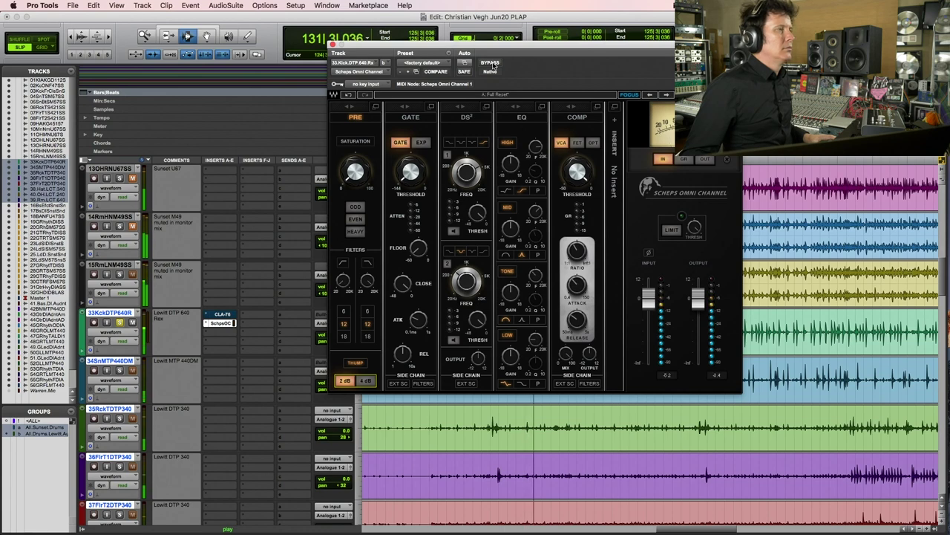
pyautogui.press('space')
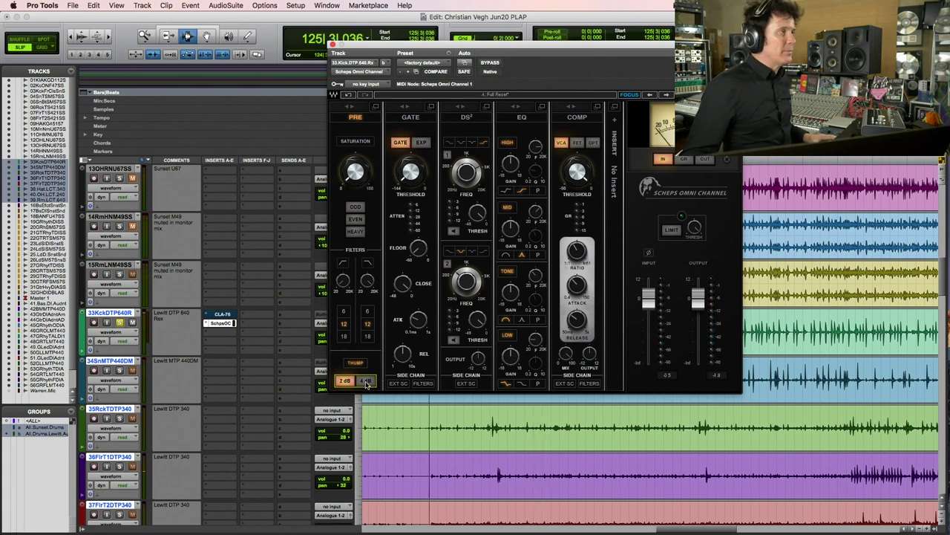
# - Raise the kick's Thump setting to 4 dB and play it from 125|3|036
pyautogui.click(366, 381)
pyautogui.press('space')
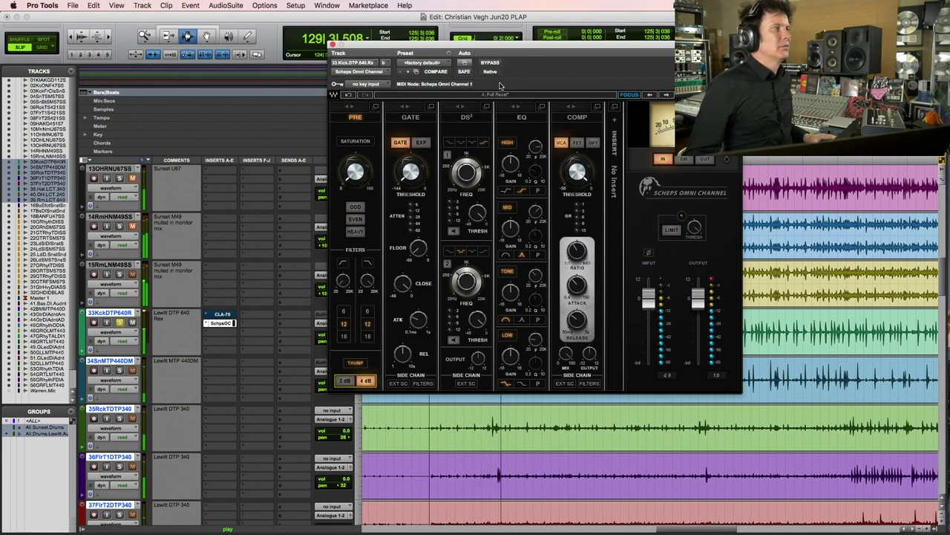
pyautogui.press('space')
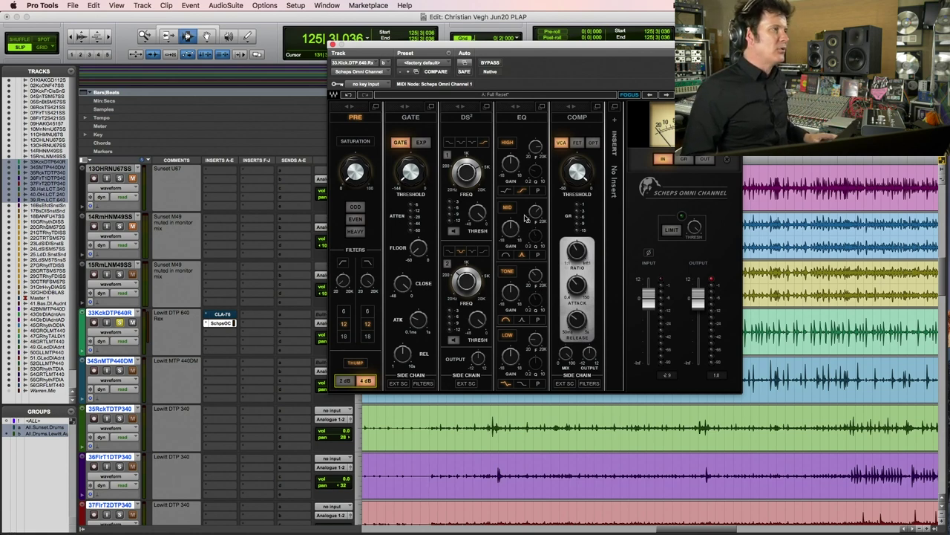
# - Set the EQ Tone band's frequency to 351 Hz and cut its gain to about -1.1 dB while playing the kick
pyautogui.moveTo(536, 219)
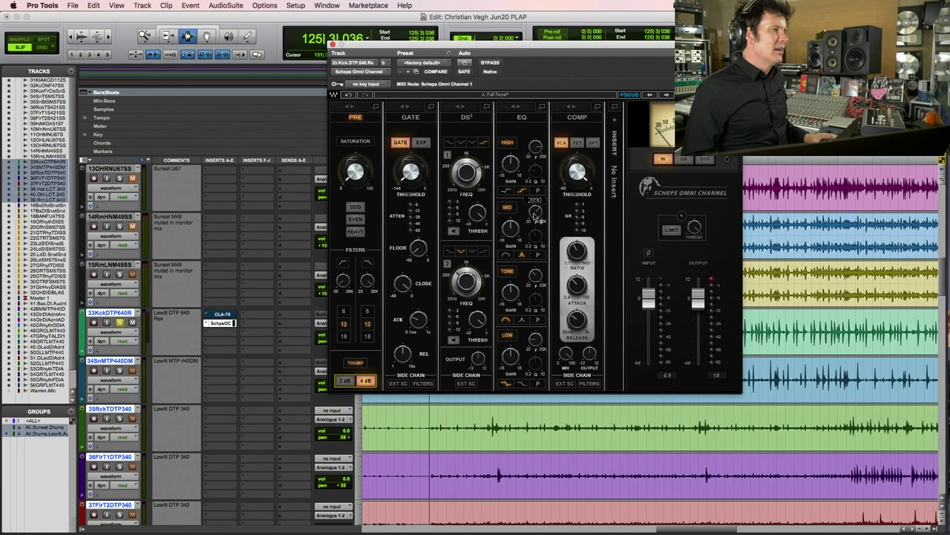
pyautogui.click(542, 216)
pyautogui.click(535, 275)
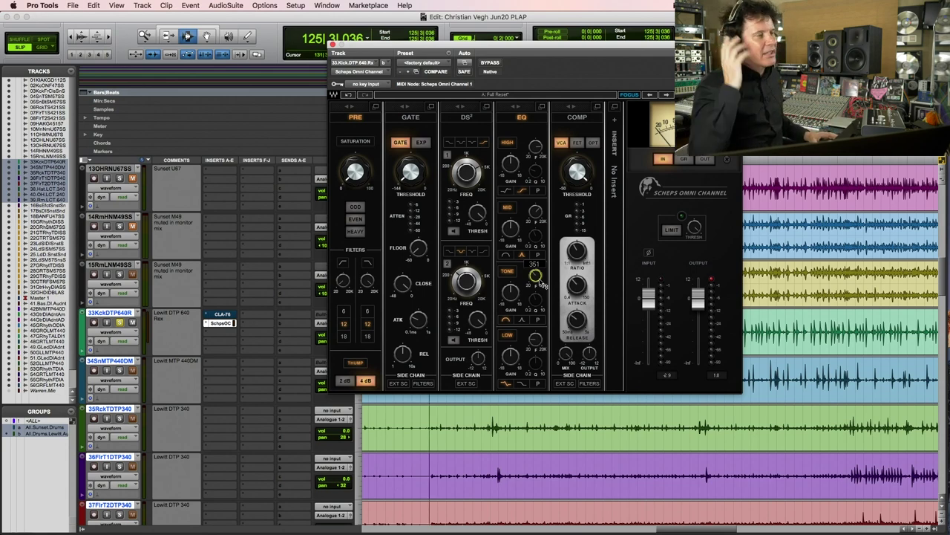
pyautogui.press('space')
pyautogui.moveTo(511, 292); pyautogui.dragTo(512, 294)
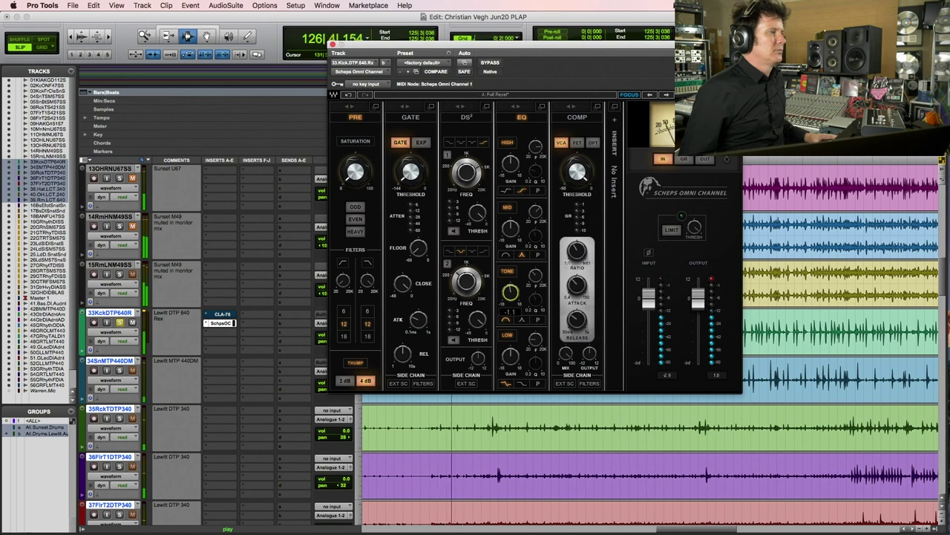
pyautogui.press('space')
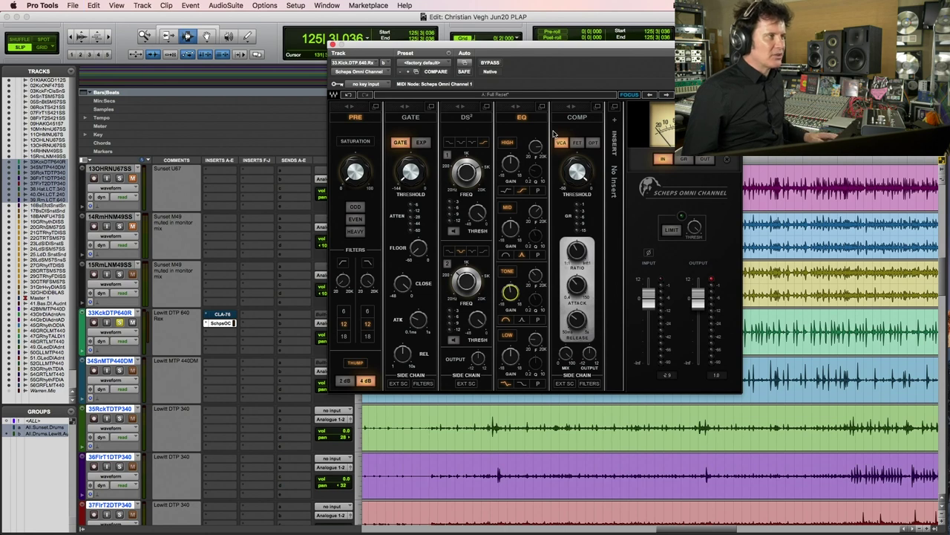
# - Deepen the Tone band cut to about -2.4 dB during another playback of the kick
pyautogui.press('space')
pyautogui.click(510, 292)
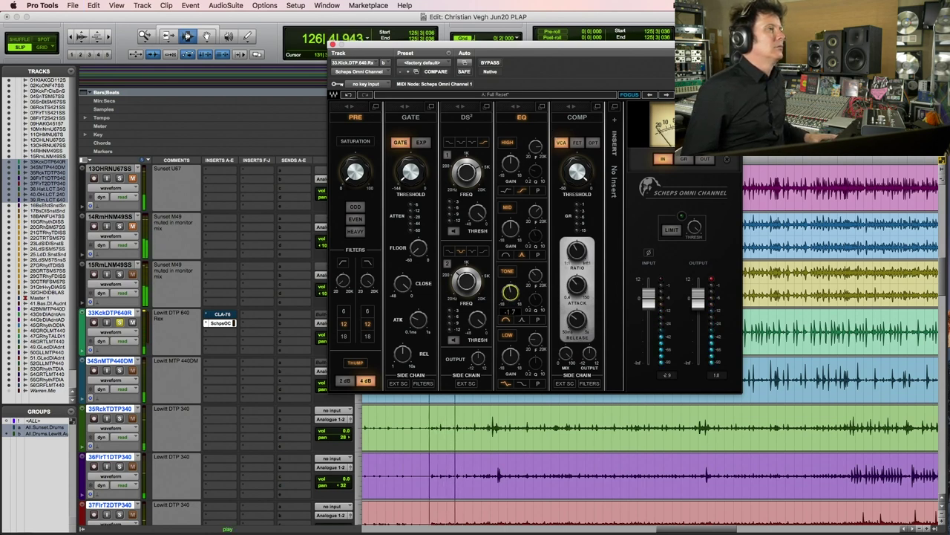
pyautogui.moveTo(510, 293); pyautogui.dragTo(510, 294)
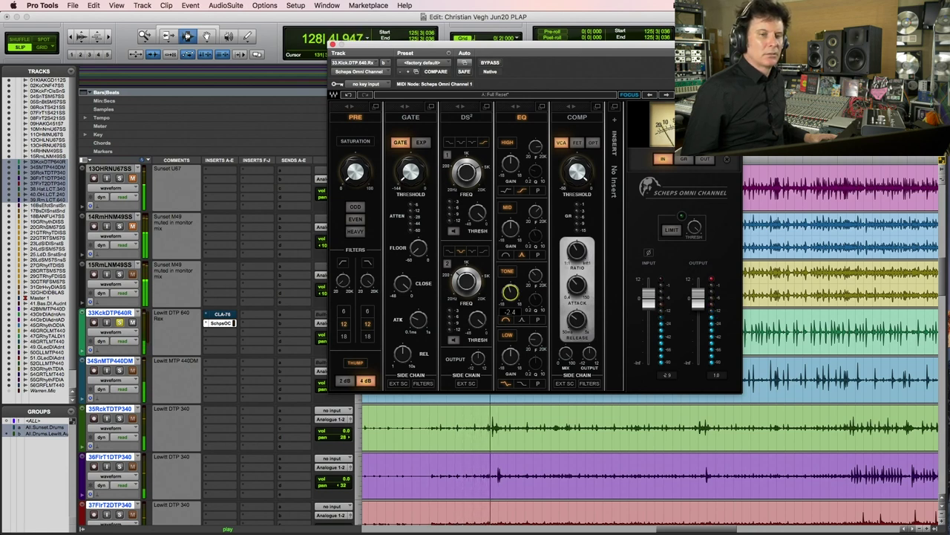
pyautogui.moveTo(510, 294); pyautogui.dragTo(510, 294)
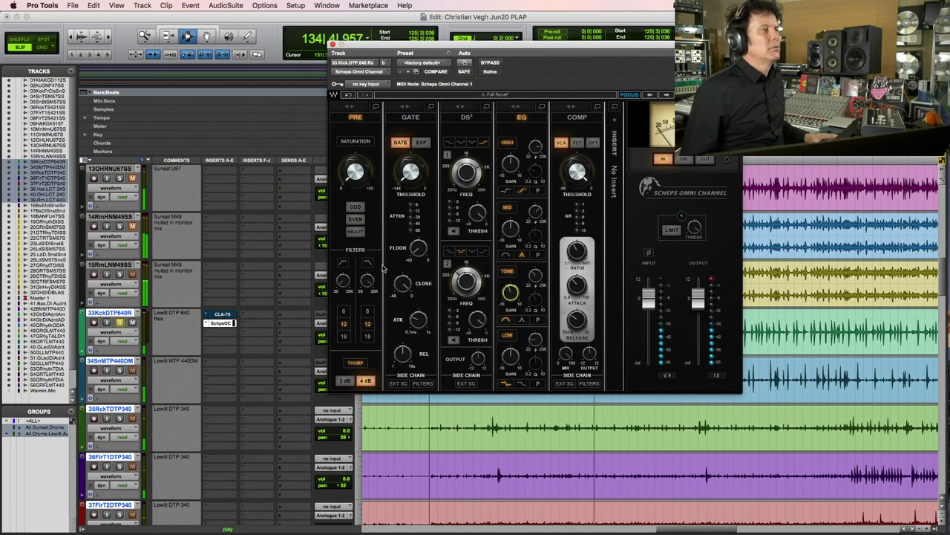
# - Add Odd saturation and adjust the compressor threshold on the kick, and audition the result from 125|3|036
pyautogui.moveTo(355, 173); pyautogui.dragTo(355, 141)
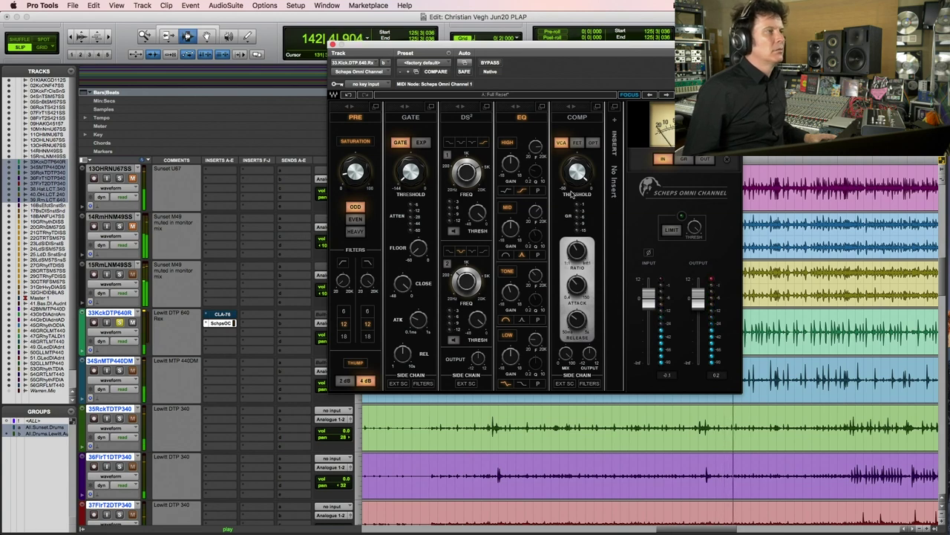
pyautogui.moveTo(573, 195); pyautogui.dragTo(573, 195)
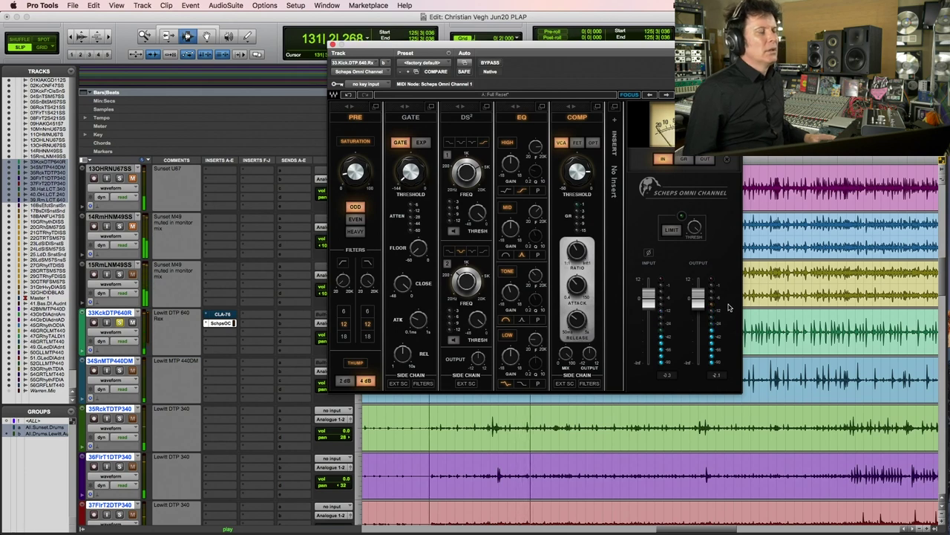
pyautogui.press('space')
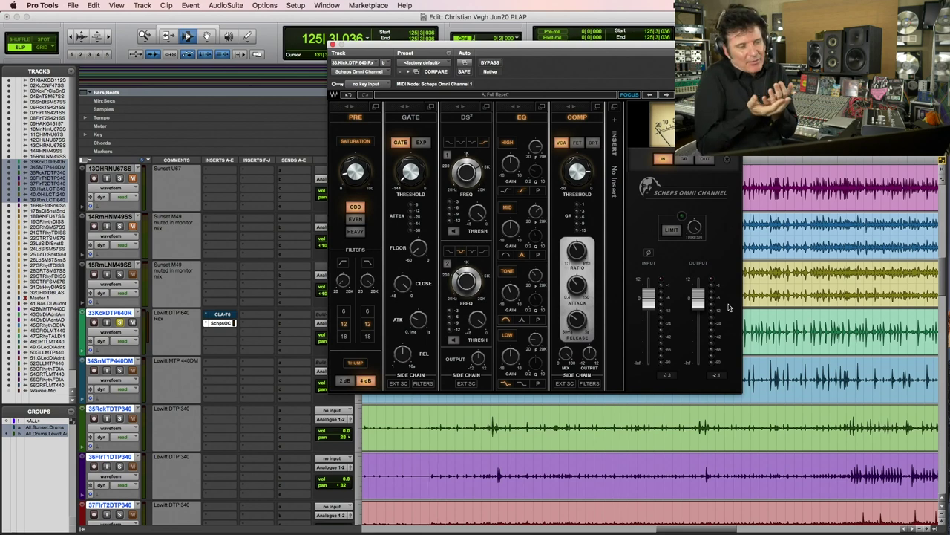
pyautogui.press('space')
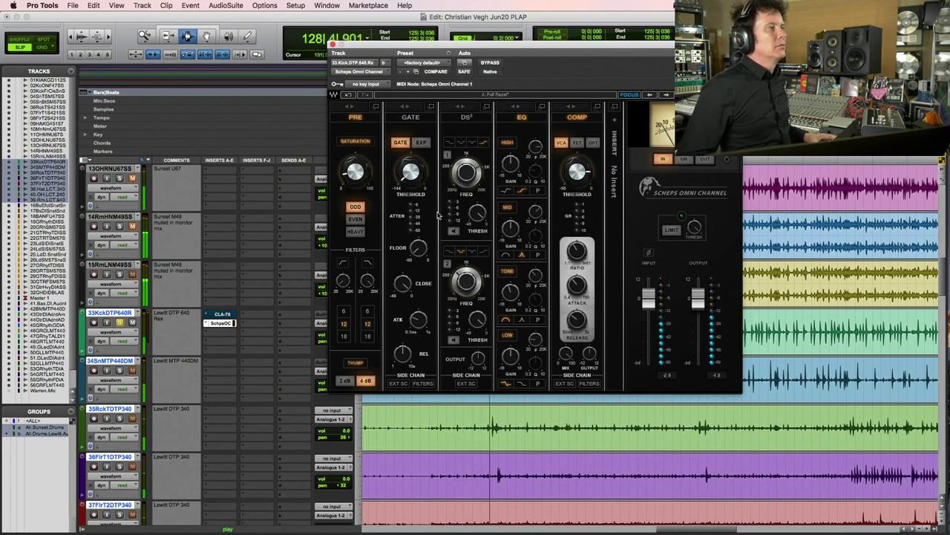
pyautogui.press('space')
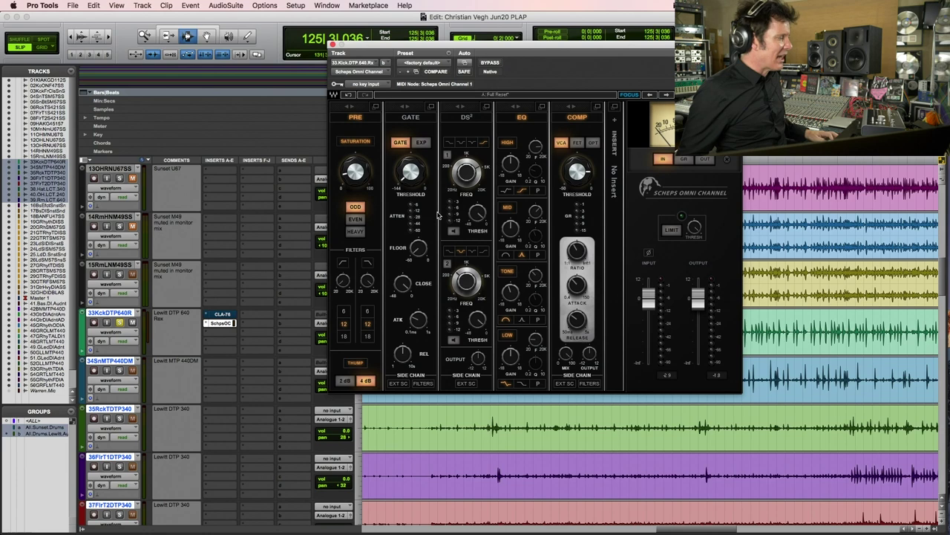
# - Set the kick's gate threshold to about -27.2 dB while playing the track from 125|3|036
pyautogui.press('space')
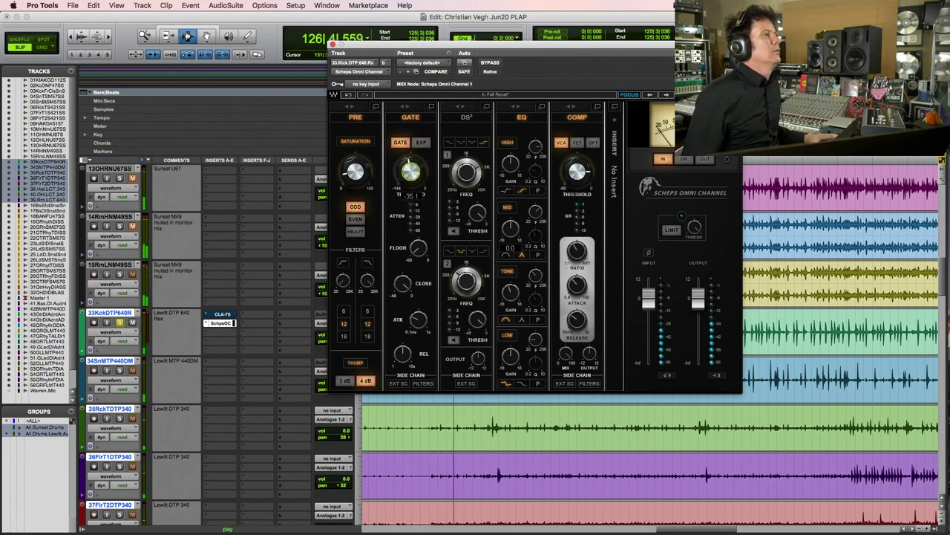
pyautogui.moveTo(411, 172)
pyautogui.mouseDown()
pyautogui.moveTo(411, 145)
pyautogui.moveTo(409, 169)
pyautogui.mouseUp()
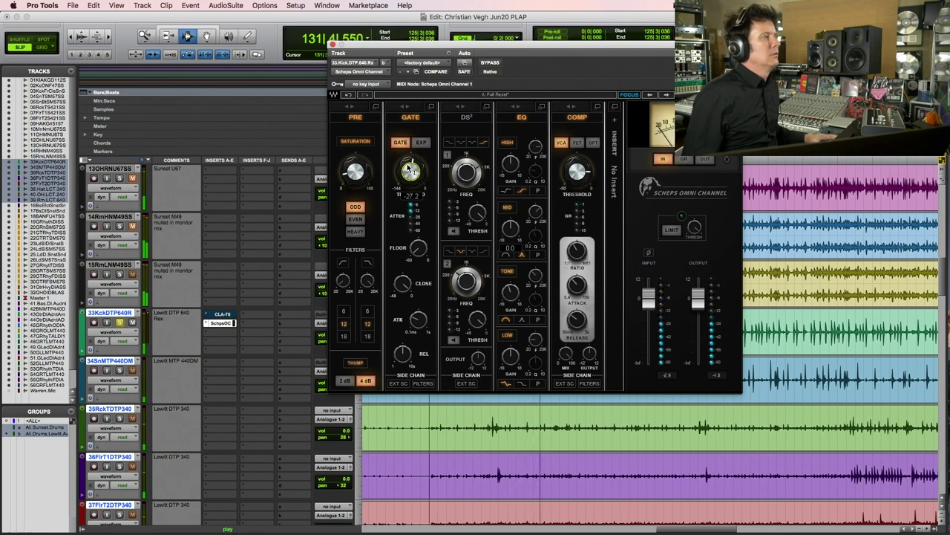
pyautogui.press('space')
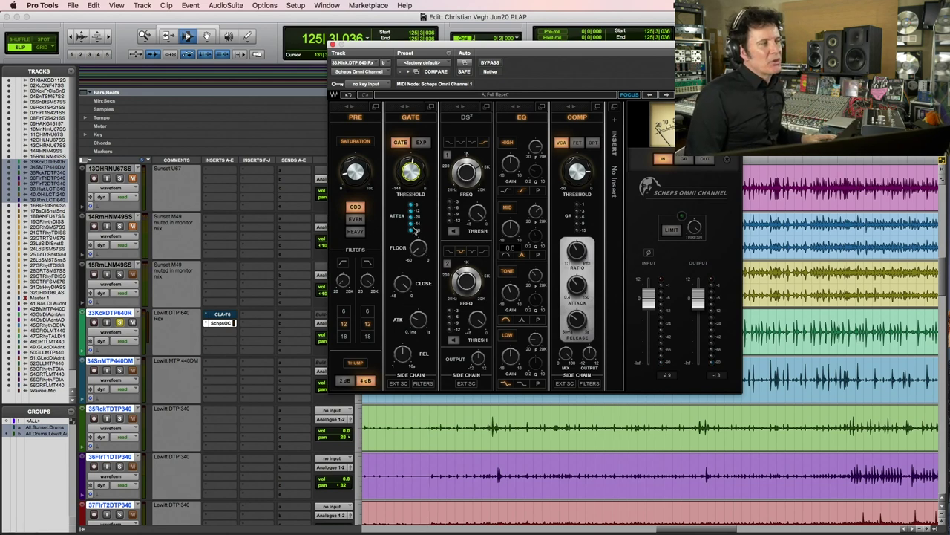
# - Raise the kick's gate floor to about -12.4 dB during another playback
pyautogui.moveTo(422, 254)
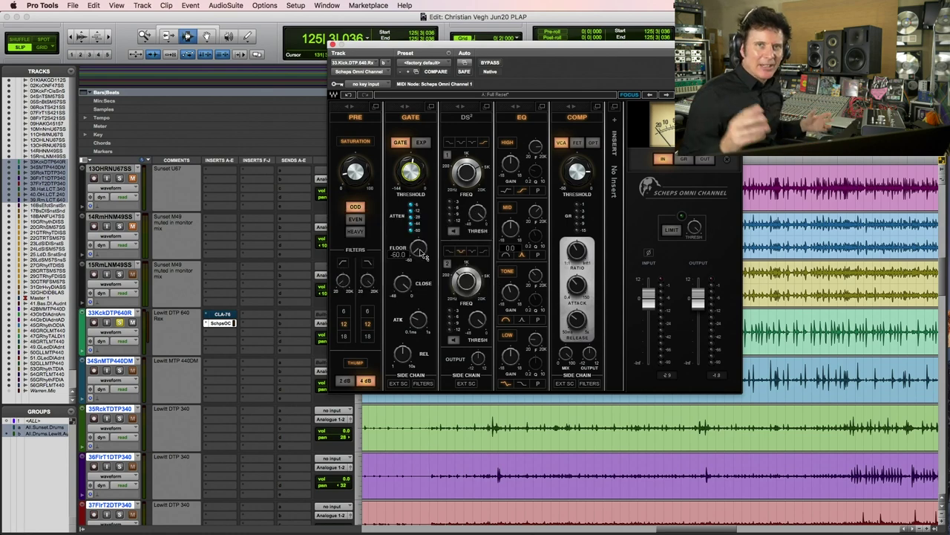
pyautogui.press('space')
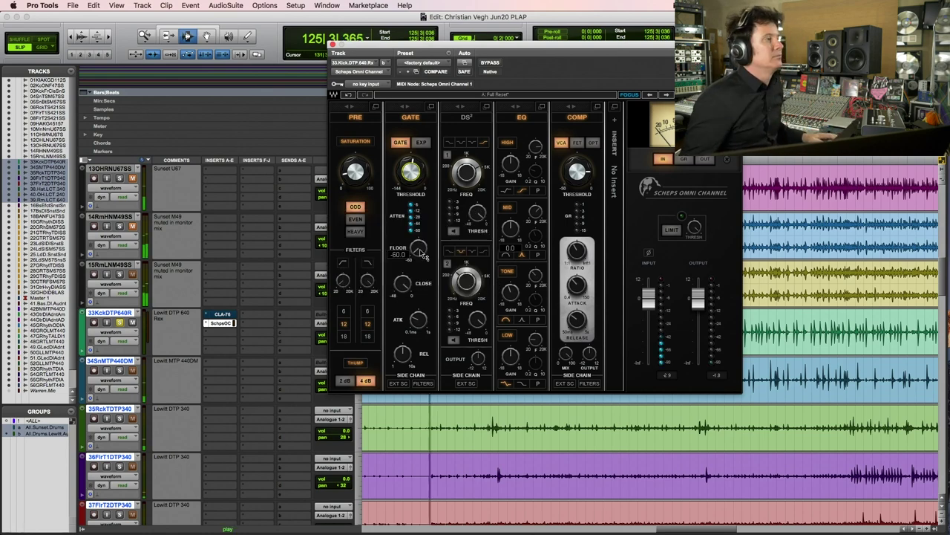
pyautogui.moveTo(422, 254); pyautogui.dragTo(422, 242)
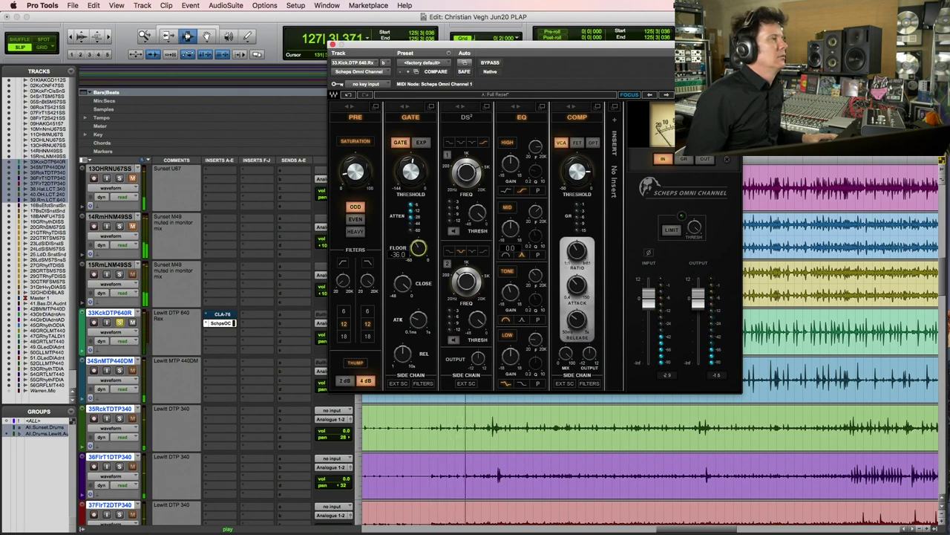
pyautogui.moveTo(417, 262); pyautogui.dragTo(418, 232)
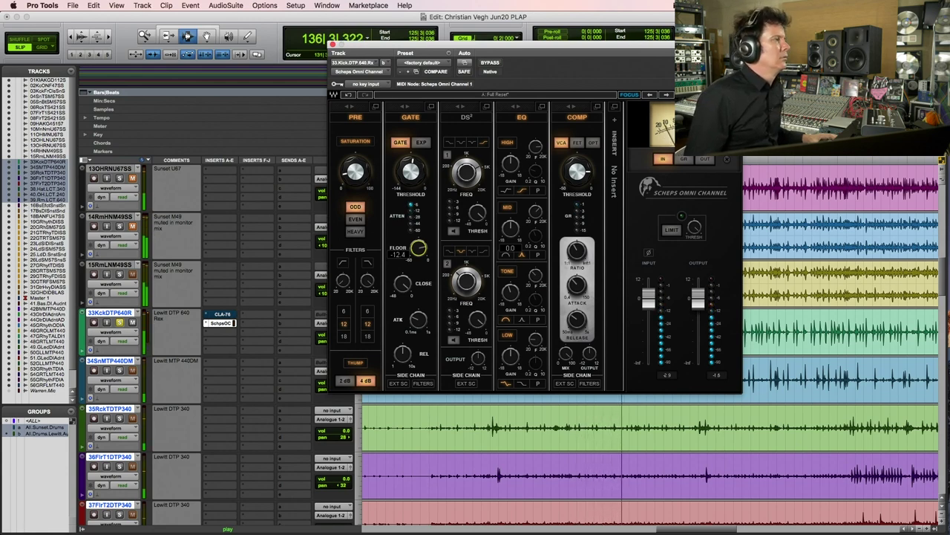
pyautogui.moveTo(418, 247); pyautogui.dragTo(418, 242)
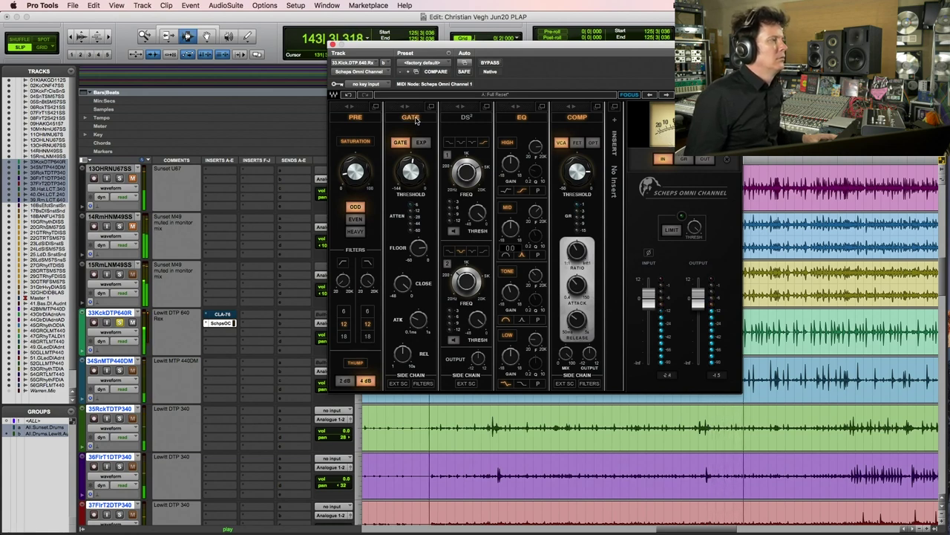
# - Set the gate release to about 201.4 ms and the floor to about -13.5 dB while auditioning the kick
pyautogui.press('space')
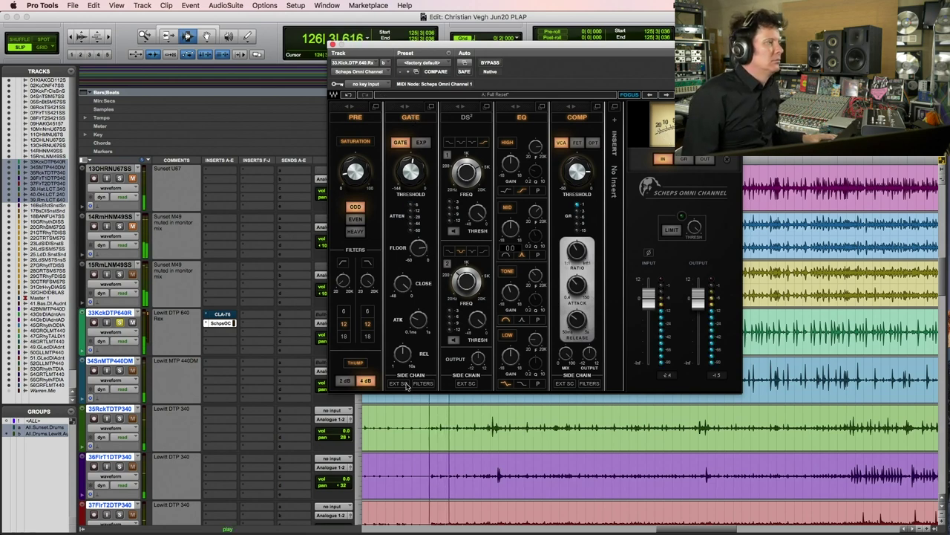
pyautogui.moveTo(402, 354)
pyautogui.scroll(5, 401, 354)
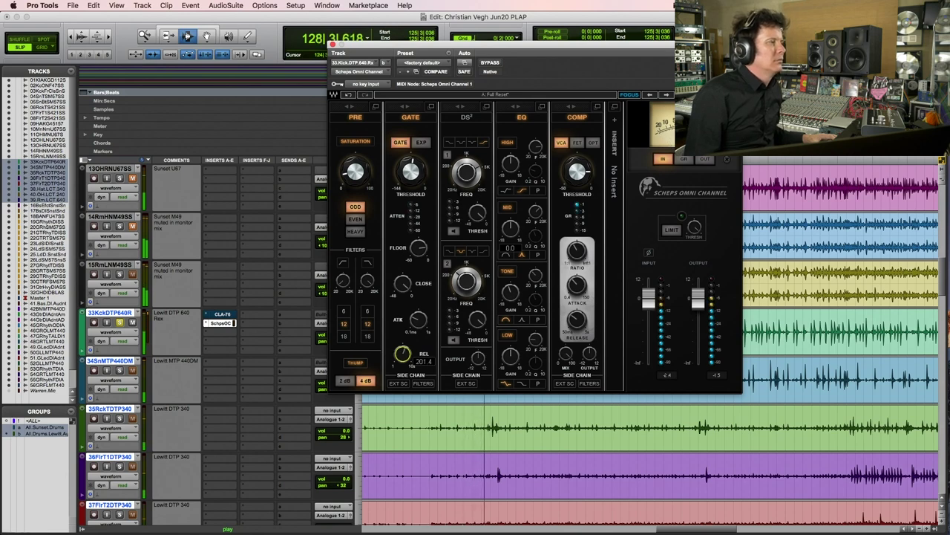
pyautogui.scroll(1, 401, 355)
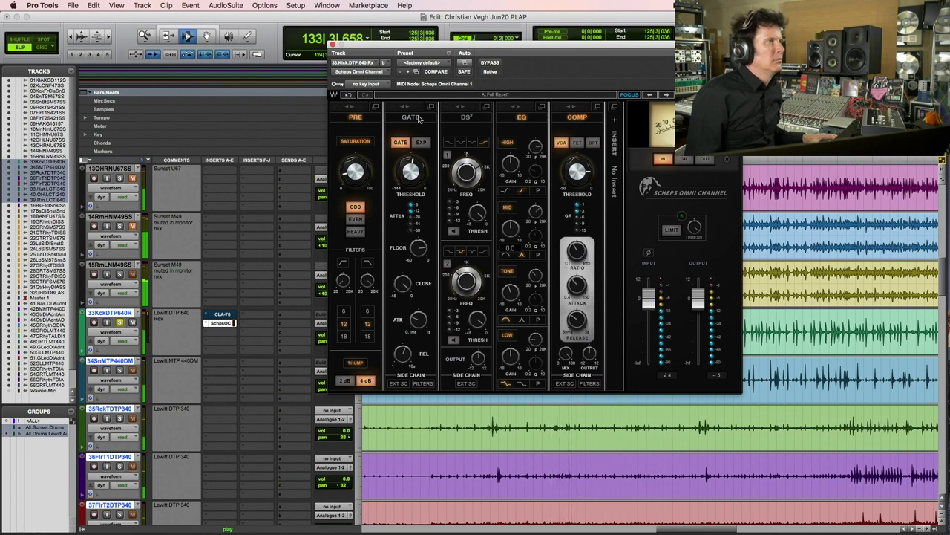
pyautogui.moveTo(418, 249)
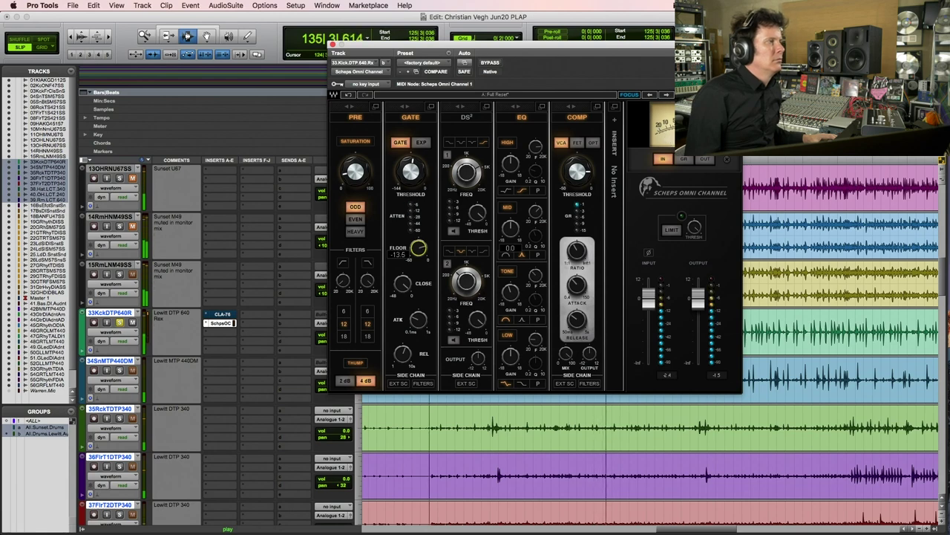
pyautogui.press('space')
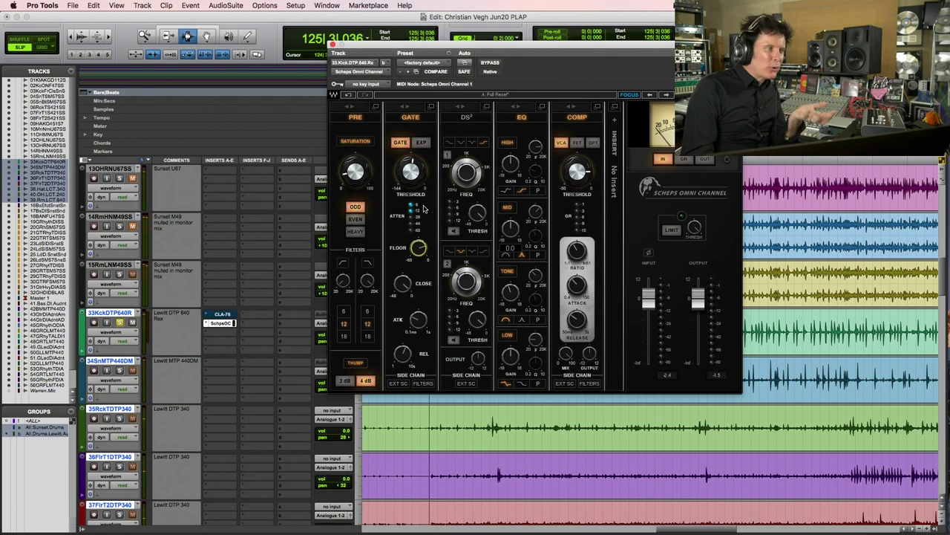
# - Lengthen the kick's gate release to about 260.6 ms and fine-tune the floor while playing from 125|3|036
pyautogui.press('space')
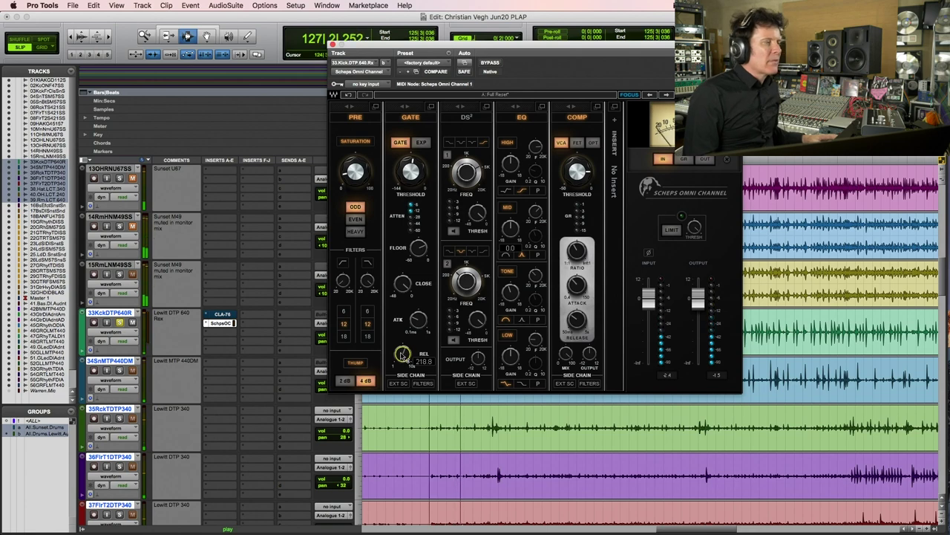
pyautogui.press('space')
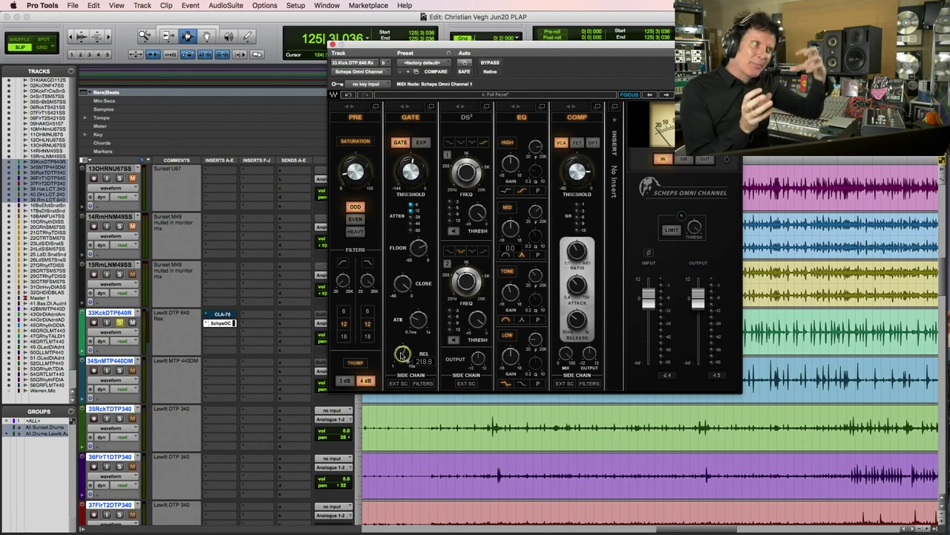
pyautogui.press('space')
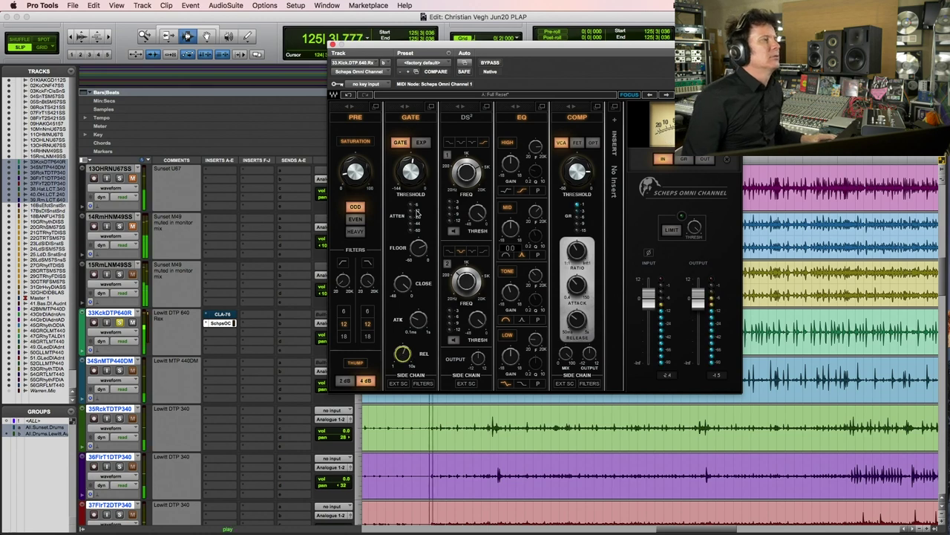
pyautogui.moveTo(420, 248); pyautogui.dragTo(420, 243)
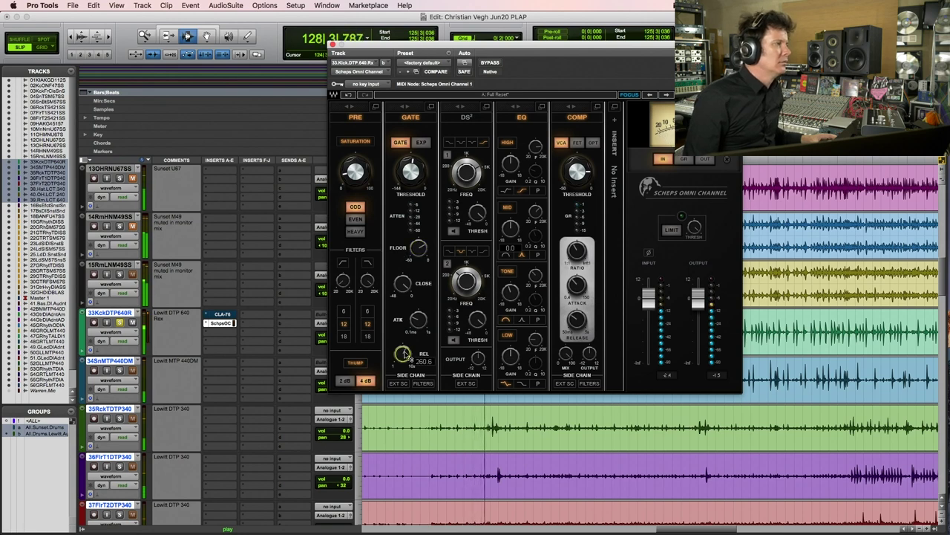
pyautogui.moveTo(418, 248); pyautogui.dragTo(424, 248)
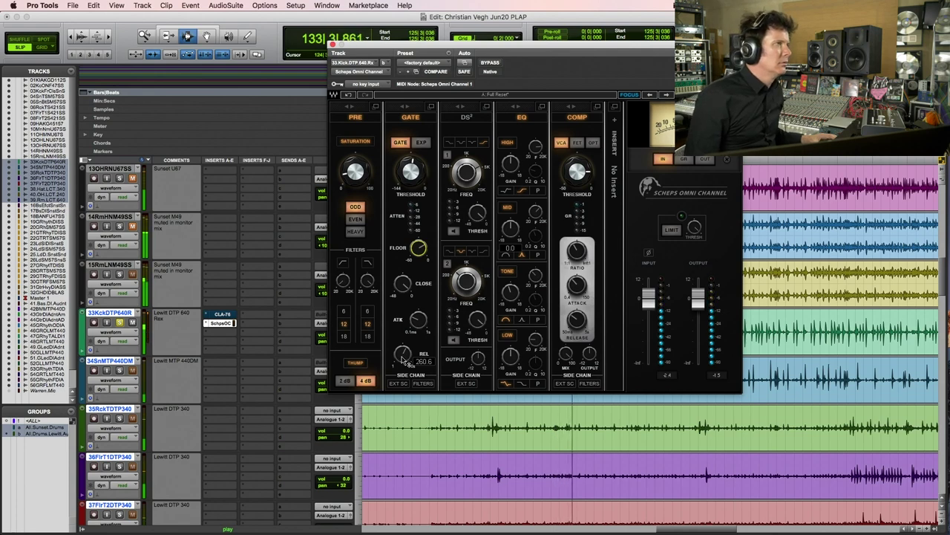
# - Compare the kick with and without Scheps Omni Channel by bypassing and re-enabling the plug-in during two playbacks
pyautogui.click(498, 64)
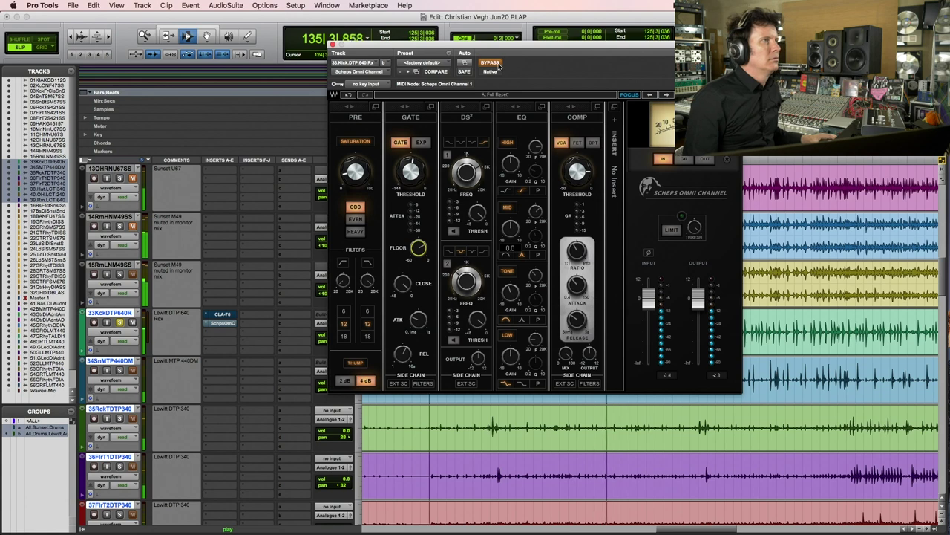
pyautogui.click(498, 64)
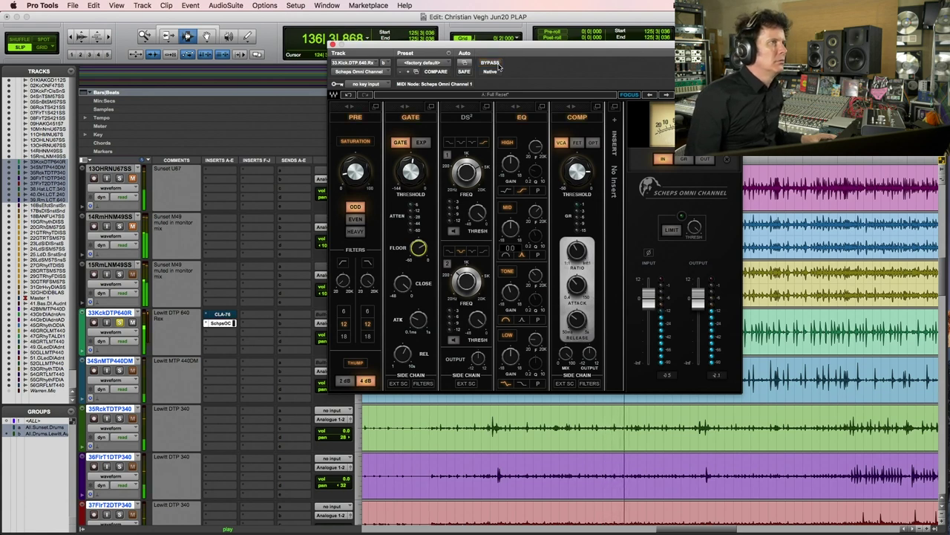
pyautogui.press('space')
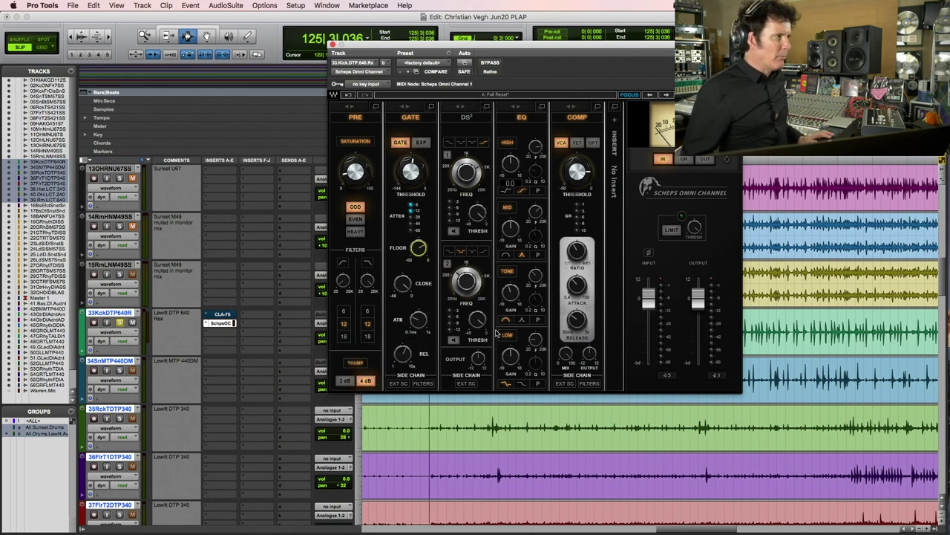
pyautogui.moveTo(517, 308); pyautogui.dragTo(540, 286)
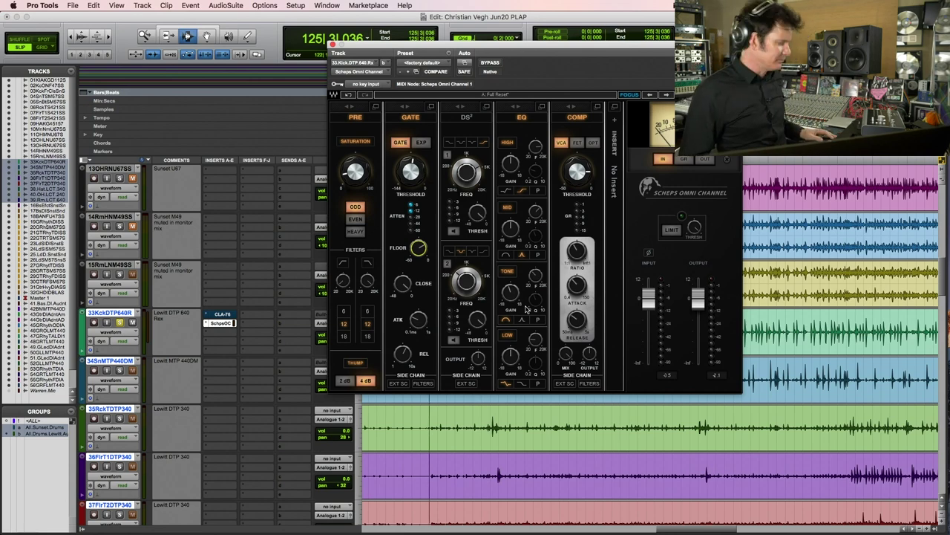
pyautogui.press('space')
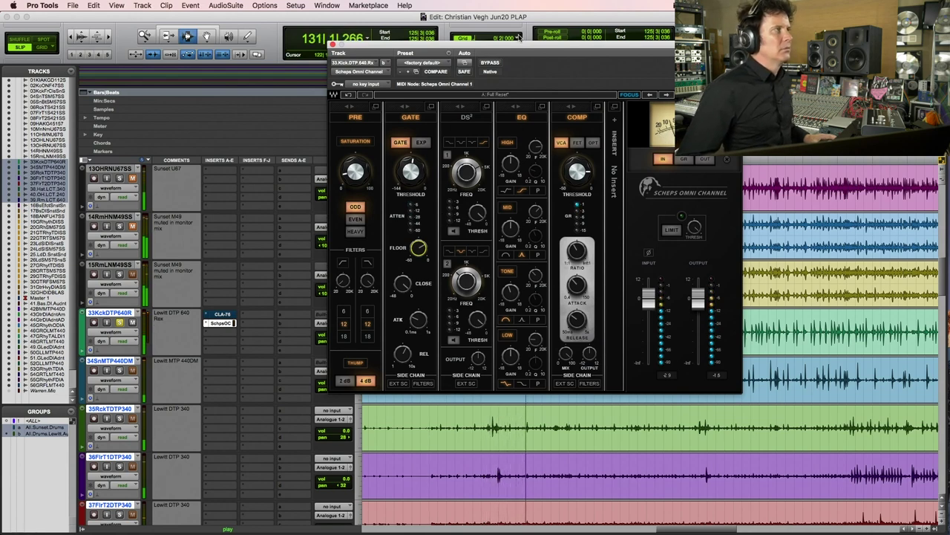
pyautogui.click(496, 65)
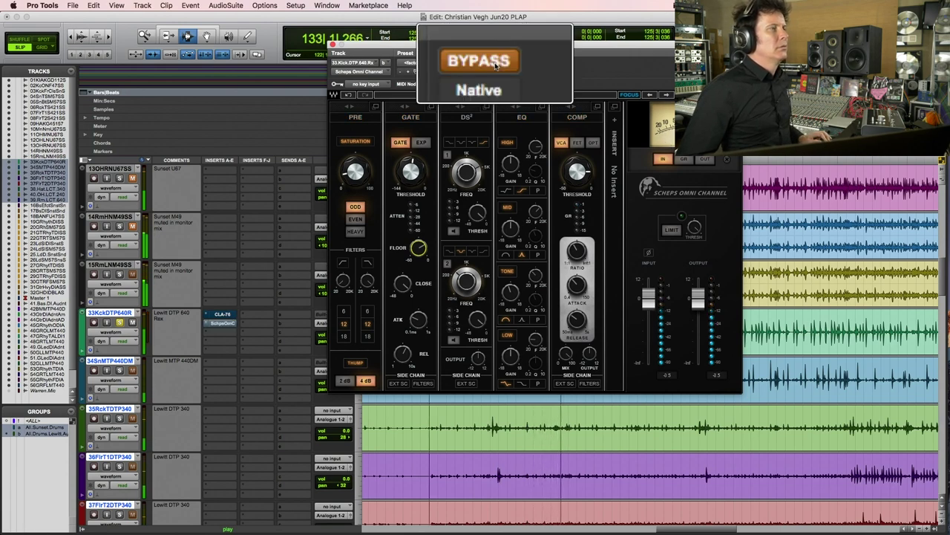
pyautogui.click(496, 64)
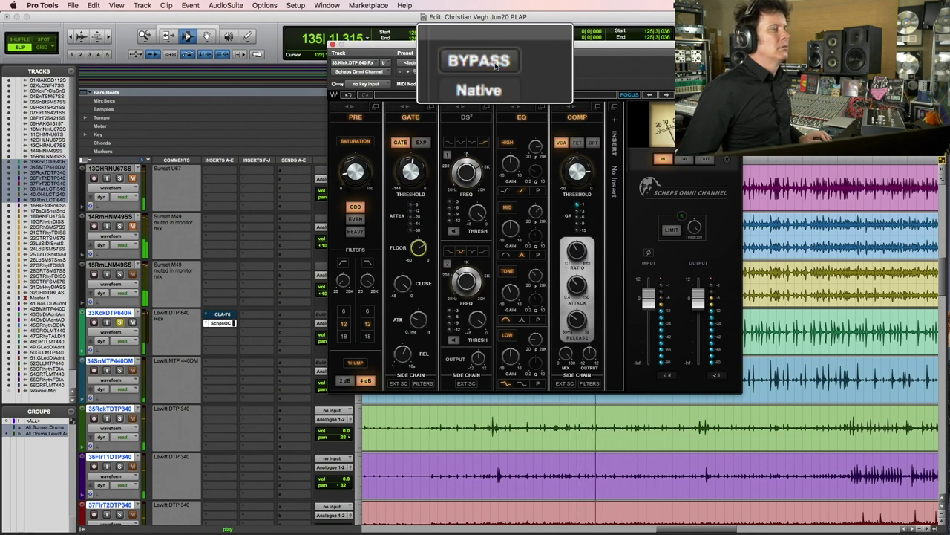
pyautogui.press('space')
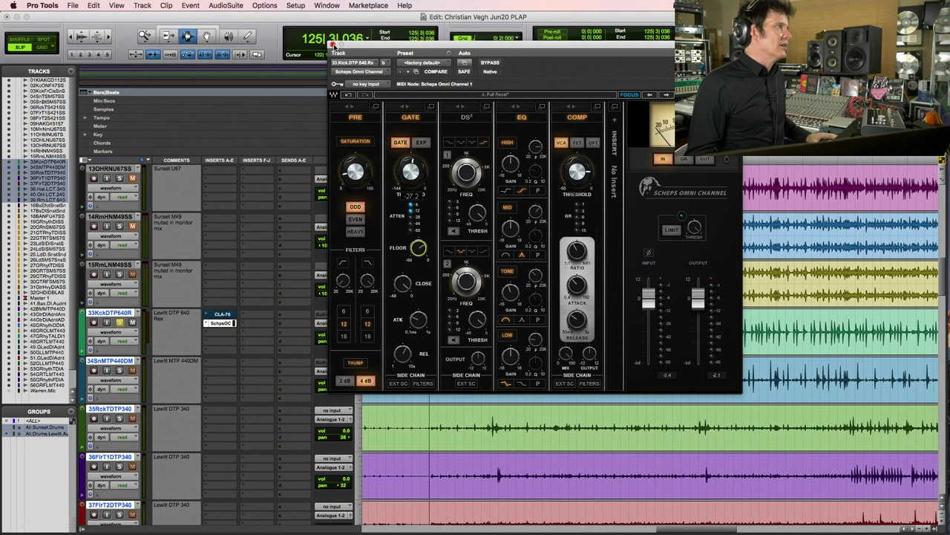
# - Close the kick's plug-in window and play all the soloed Lewitt drum tracks together from 125|3|036
pyautogui.click(332, 46)
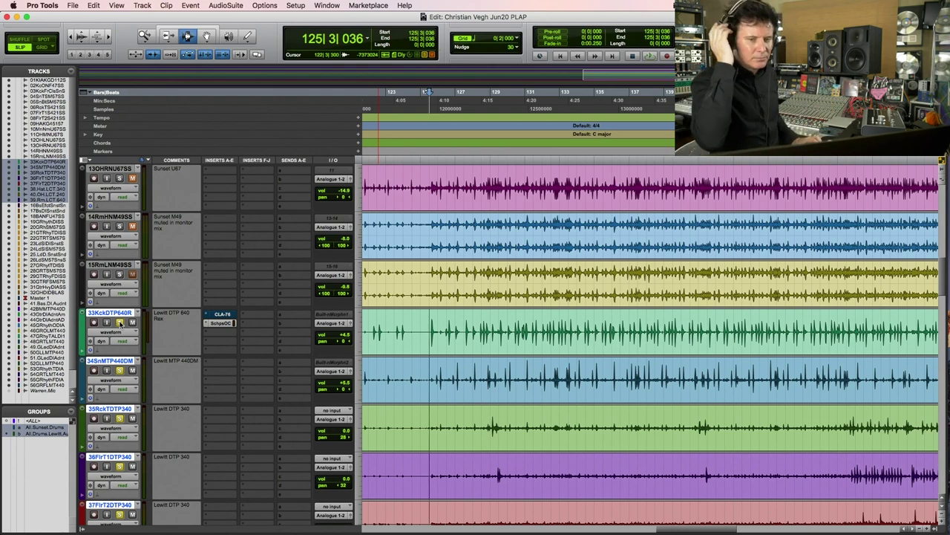
pyautogui.press('space')
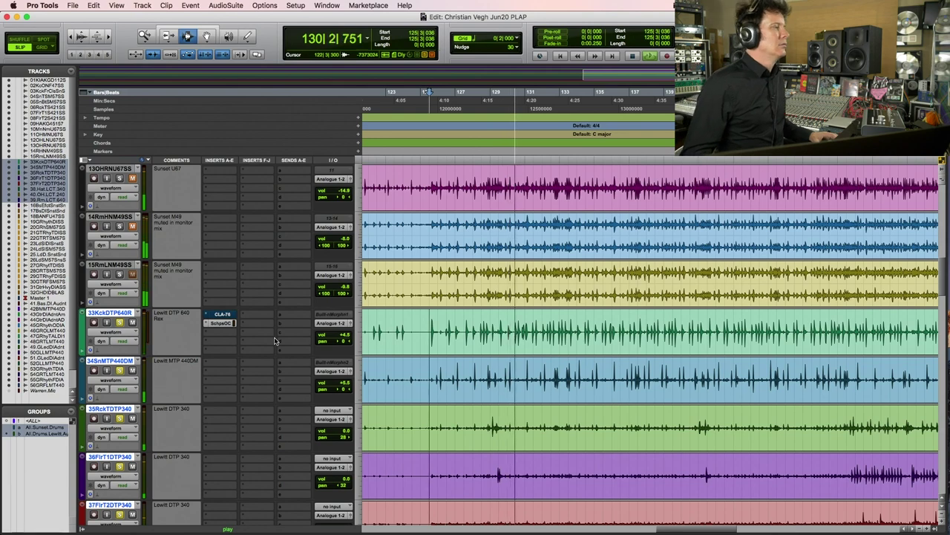
pyautogui.press('F5')
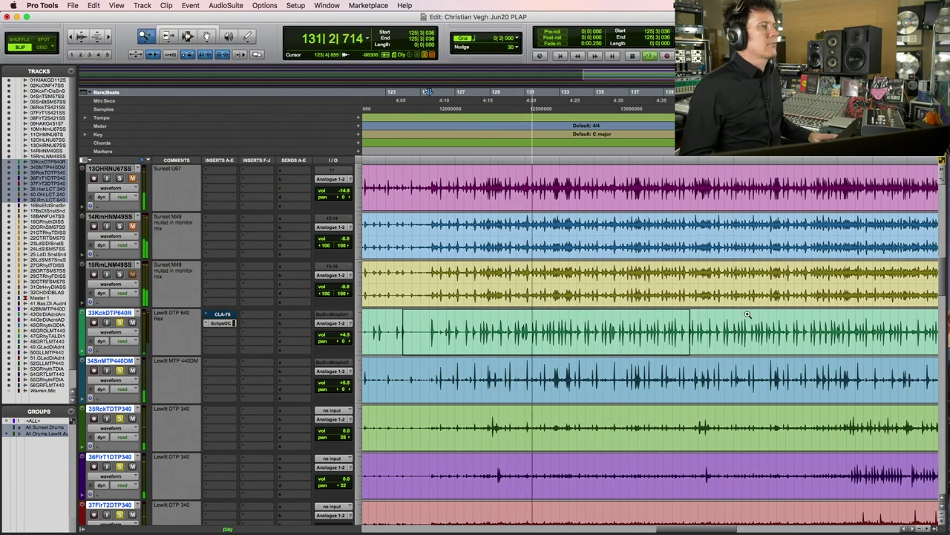
pyautogui.click(748, 314)
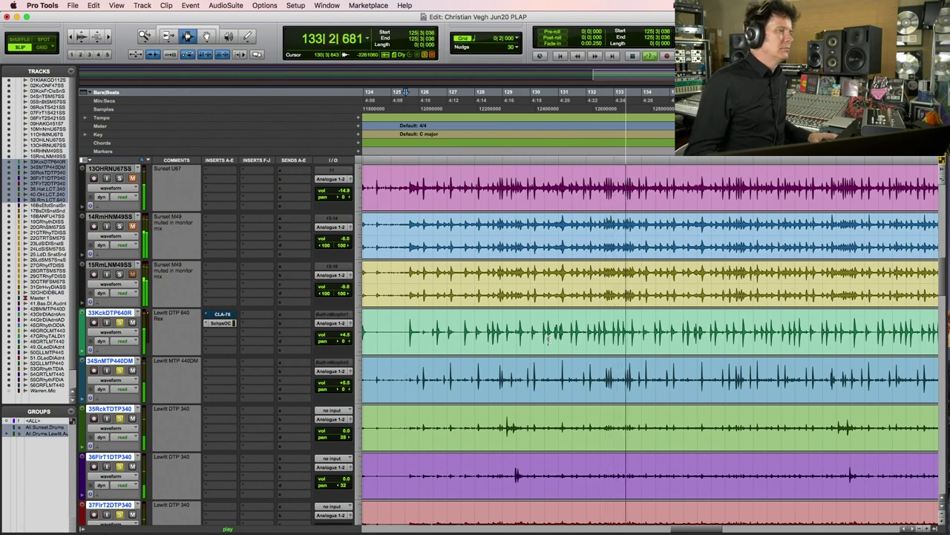
pyautogui.keyDown('alt'); pyautogui.click(861, 337); pyautogui.keyUp('alt')
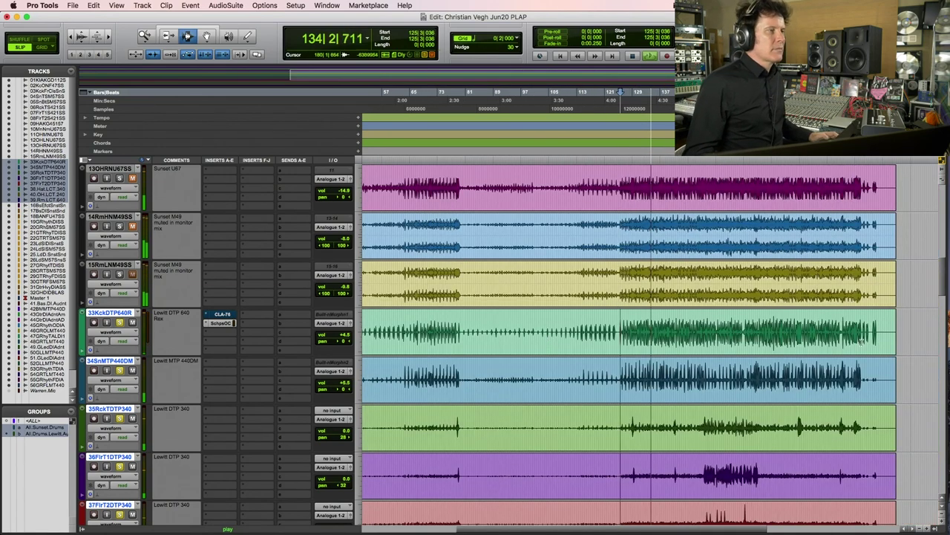
pyautogui.moveTo(606, 309); pyautogui.dragTo(822, 377)
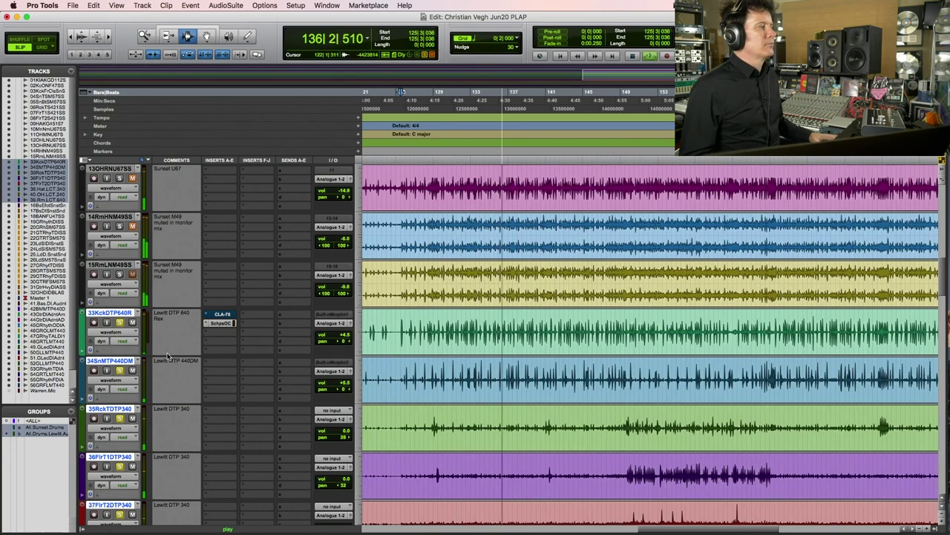
pyautogui.press('space')
# - Solo only the Lewitt snare track 34SnMTP440DM and play it from 125|3|036, with its waveform enlarged
pyautogui.click(119, 370)
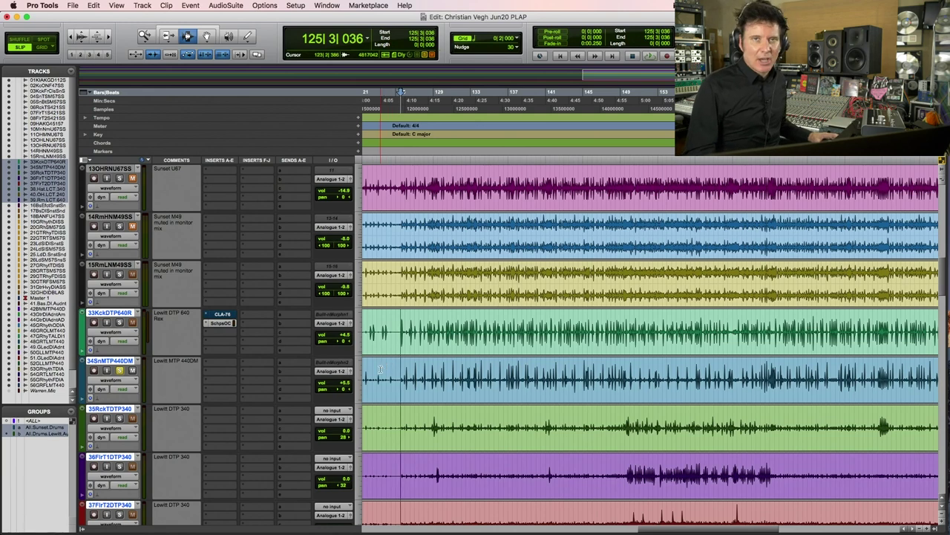
pyautogui.press('space')
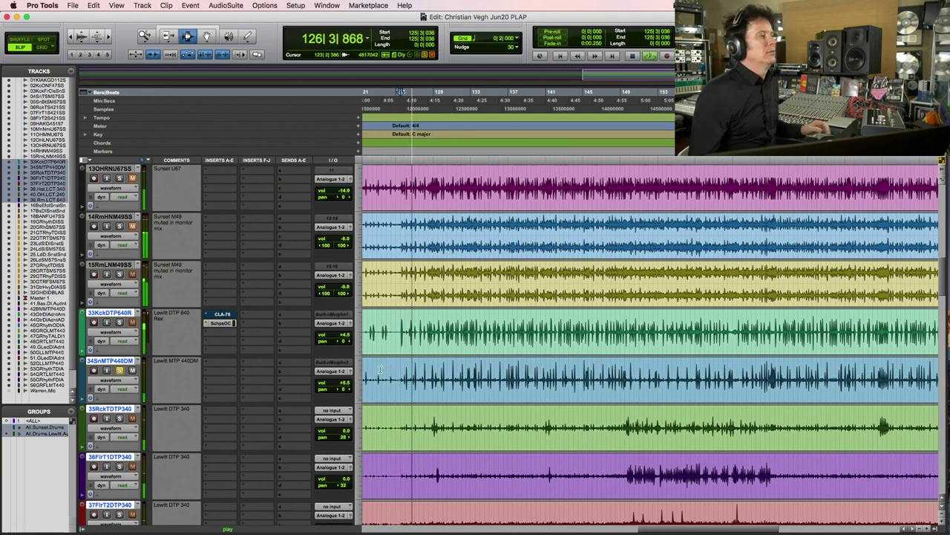
pyautogui.press('super+bracketright')
pyautogui.press('super+bracketright')
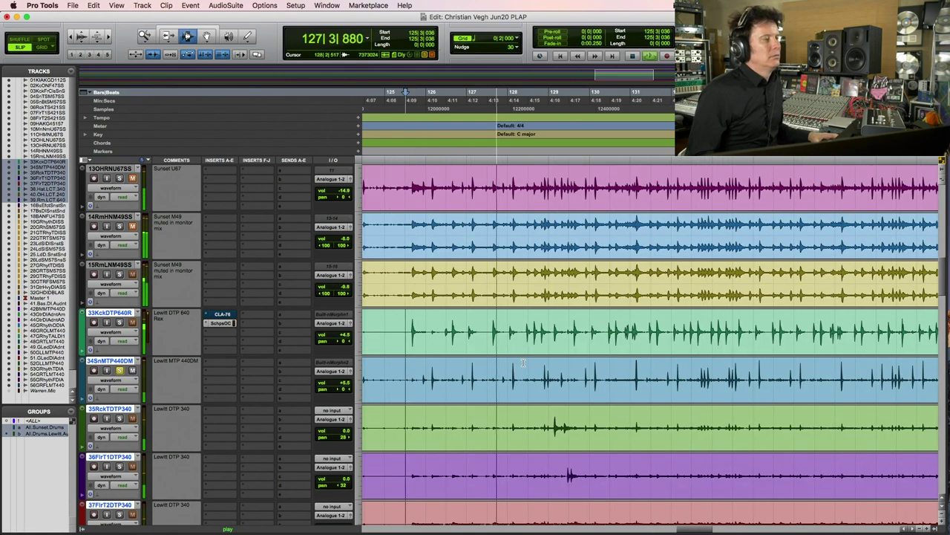
# - Stop playback of the Lewitt snare and move the playback start to 125|3|169
pyautogui.press('space')
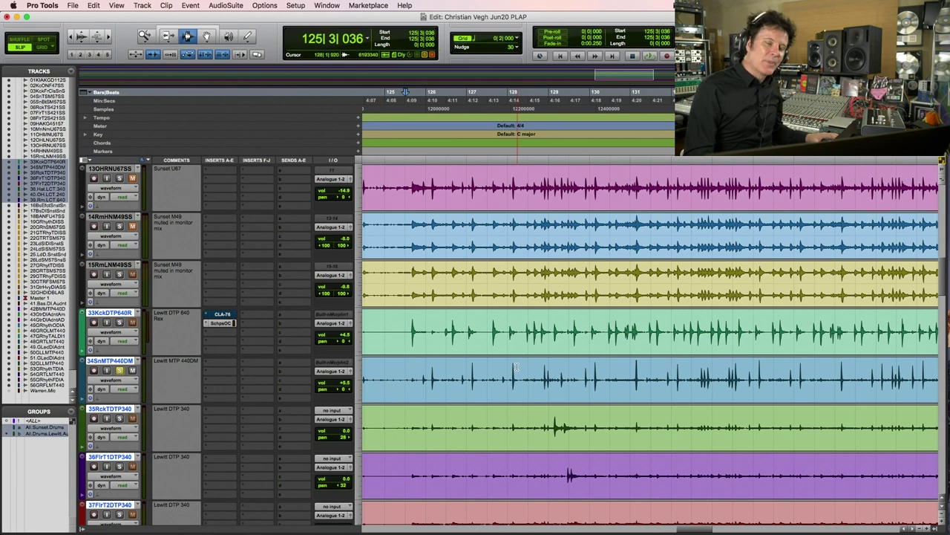
pyautogui.press('super+space')
pyautogui.press('Escape')
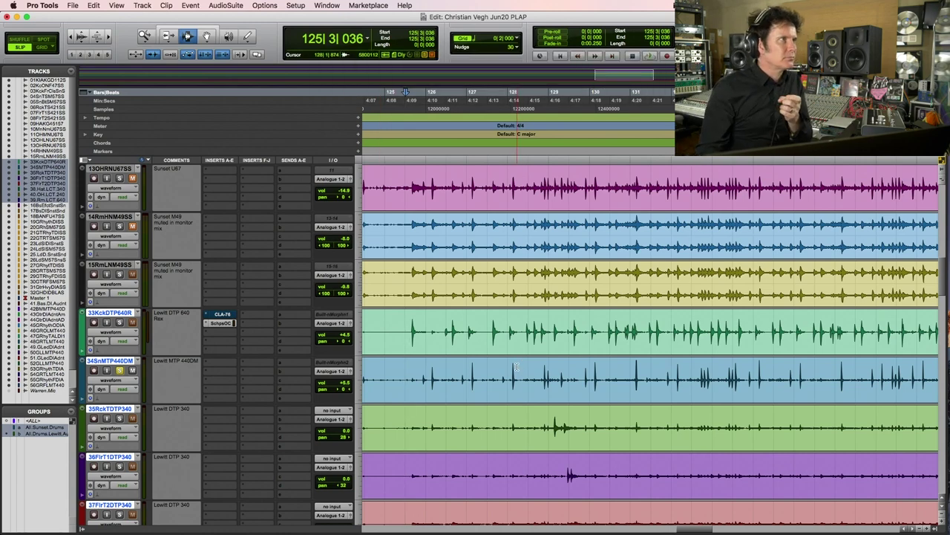
pyautogui.click(507, 375)
pyautogui.click(407, 373)
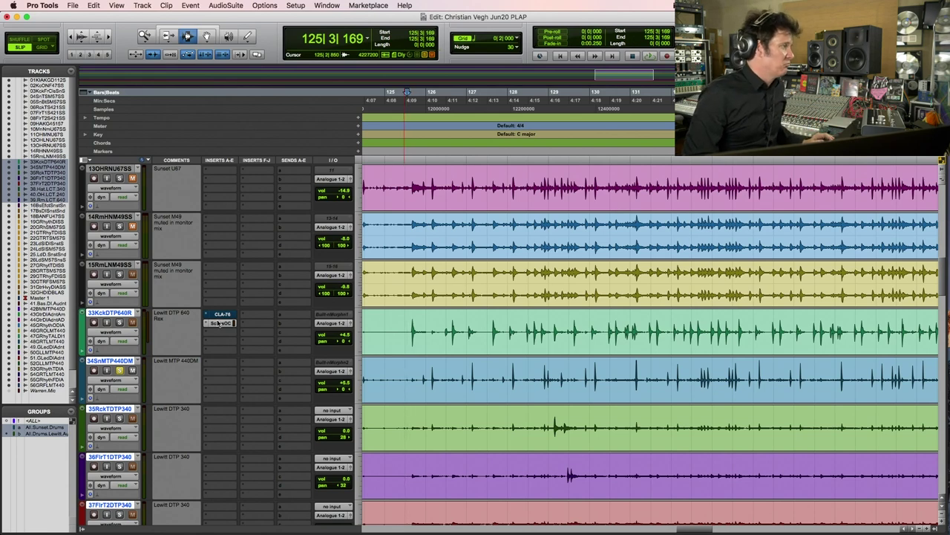
# - Insert the Waves Scheps Omni Channel (mono) plug-in on track 34SnMTP440DM and play the snare through it from 125|3|169
pyautogui.click(219, 368)
pyautogui.moveTo(252, 363)
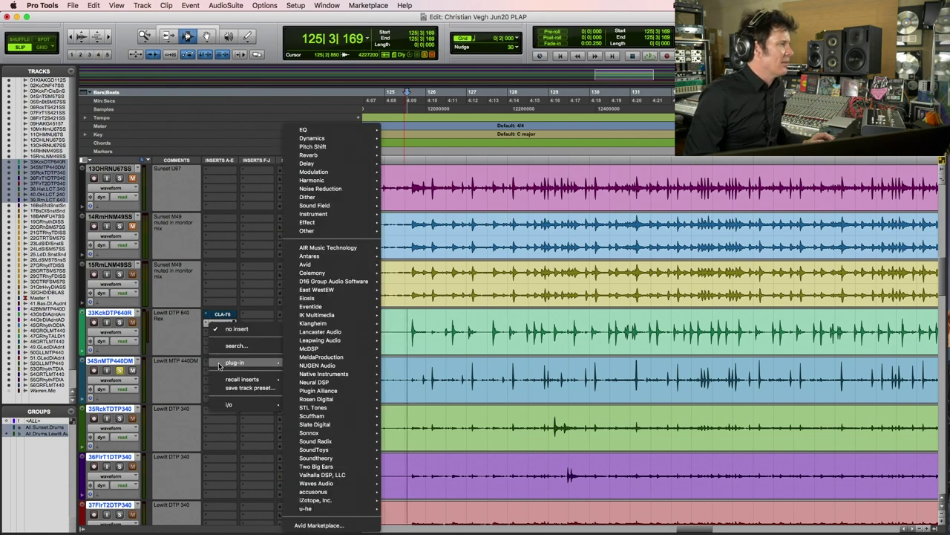
pyautogui.moveTo(345, 383)
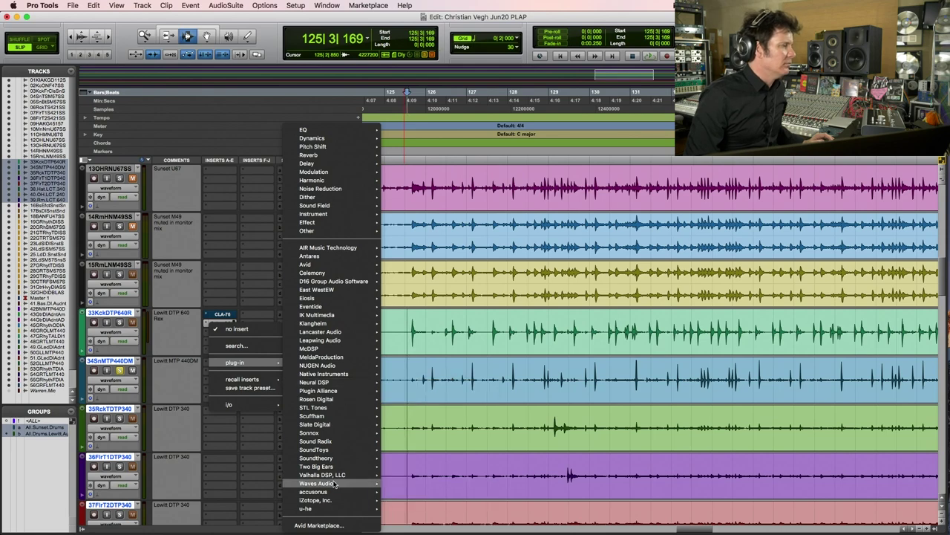
pyautogui.moveTo(336, 484)
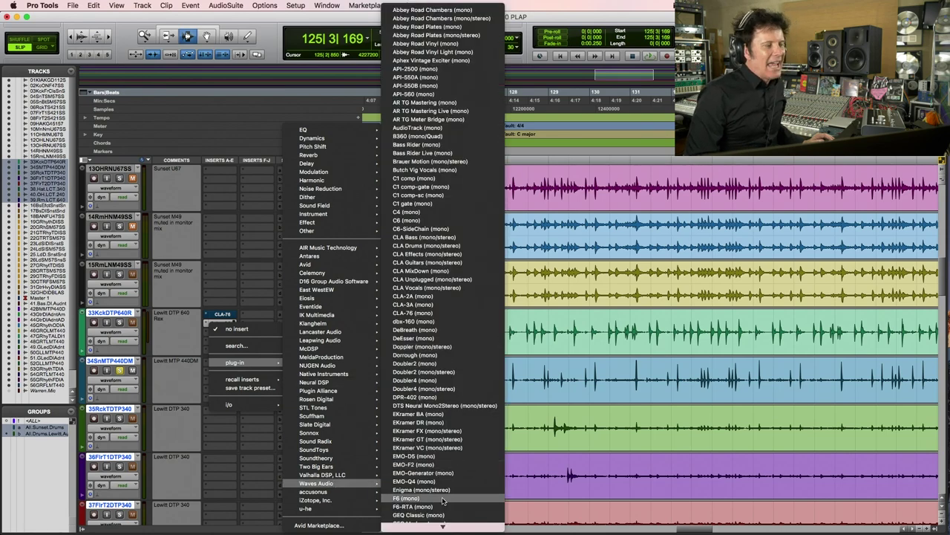
pyautogui.moveTo(440, 524)
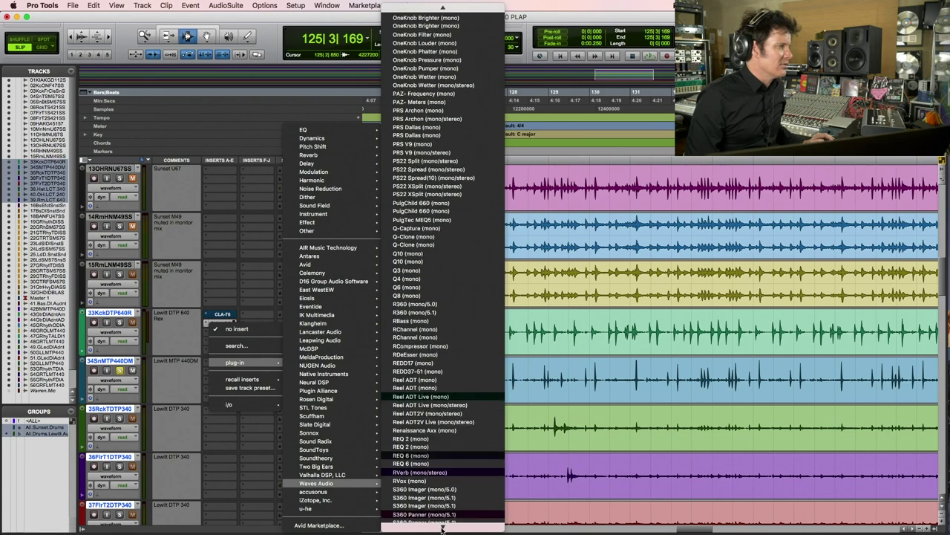
pyautogui.scroll(-3, 437, 479)
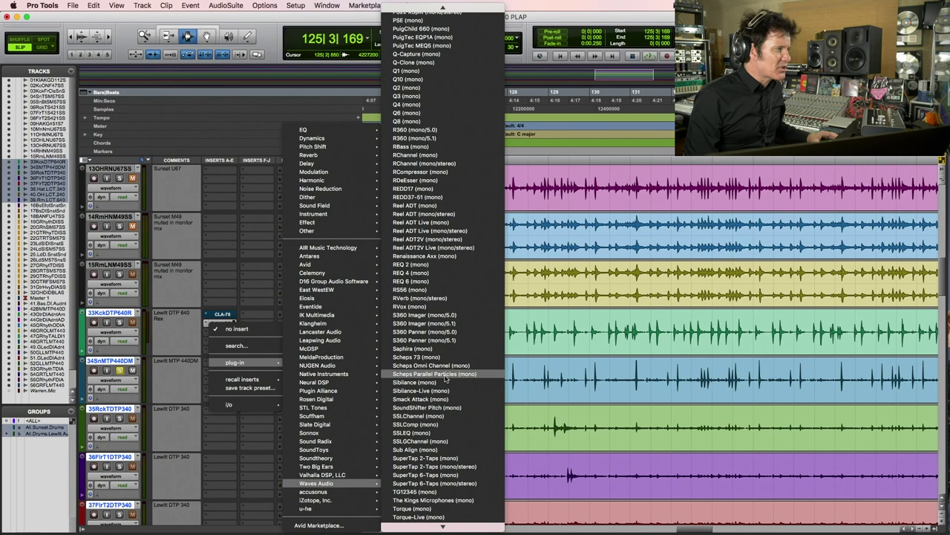
pyautogui.scroll(-2, 446, 379)
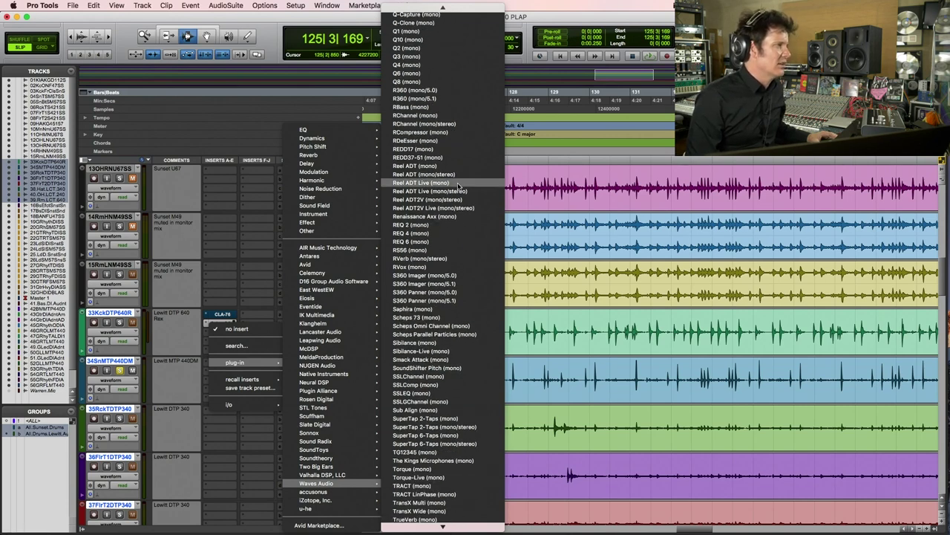
pyautogui.click(477, 328)
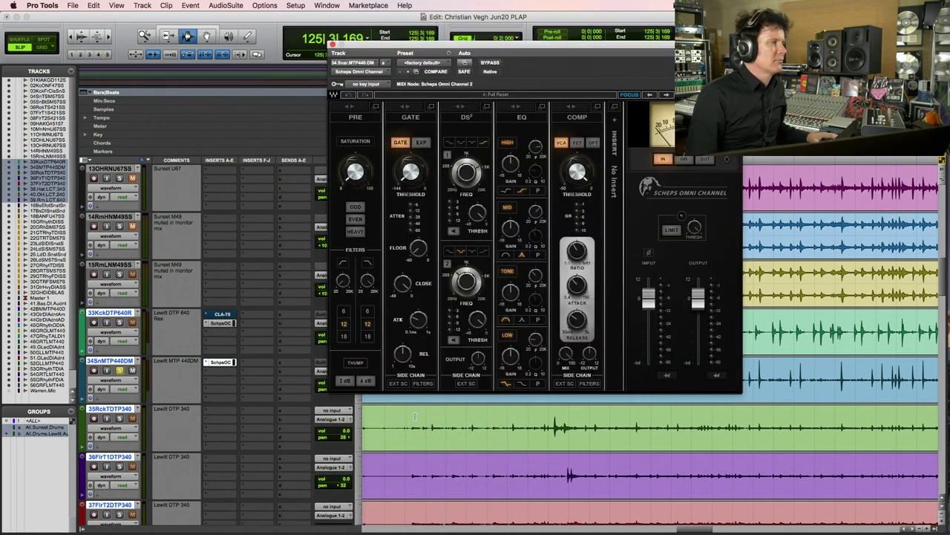
pyautogui.press('space')
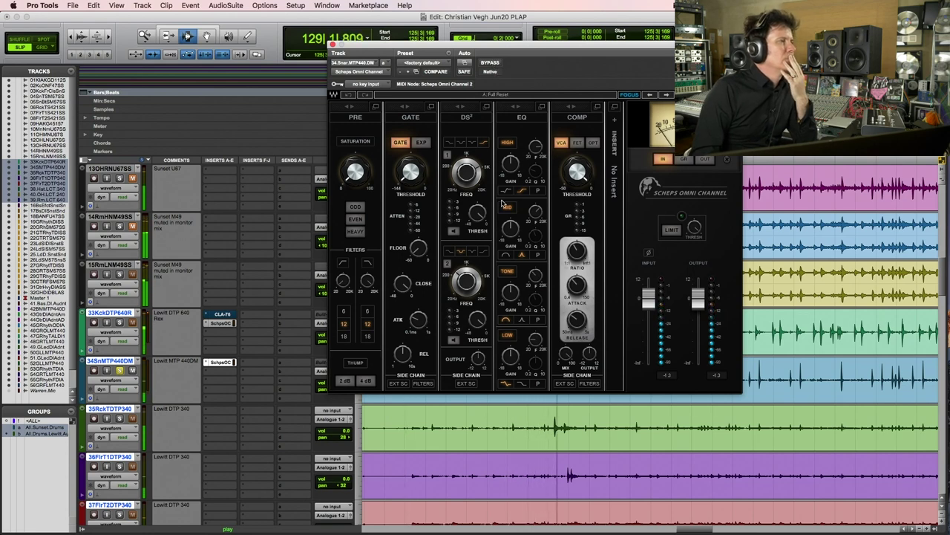
pyautogui.press('space')
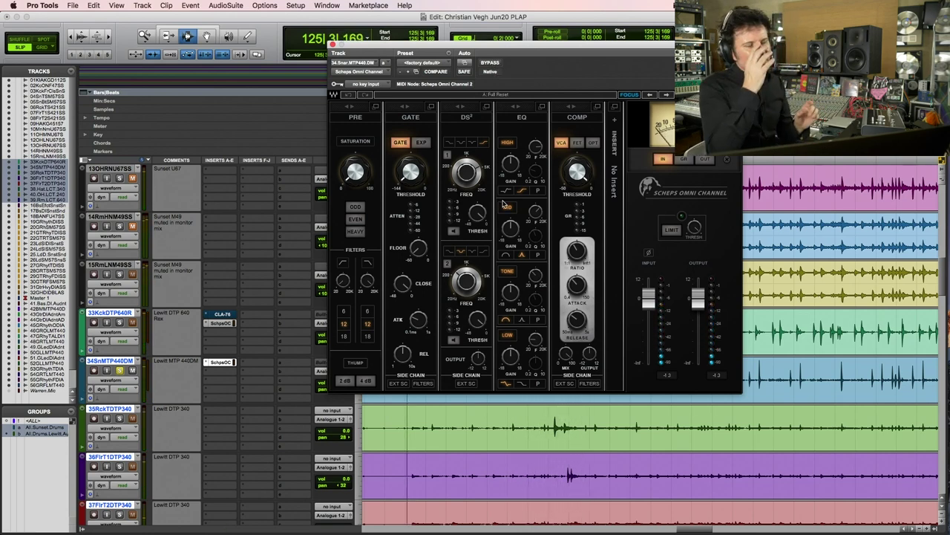
# - Boost the snare's EQ high-band gain to about 5.7 dB and then slightly further while playing
pyautogui.click(518, 166)
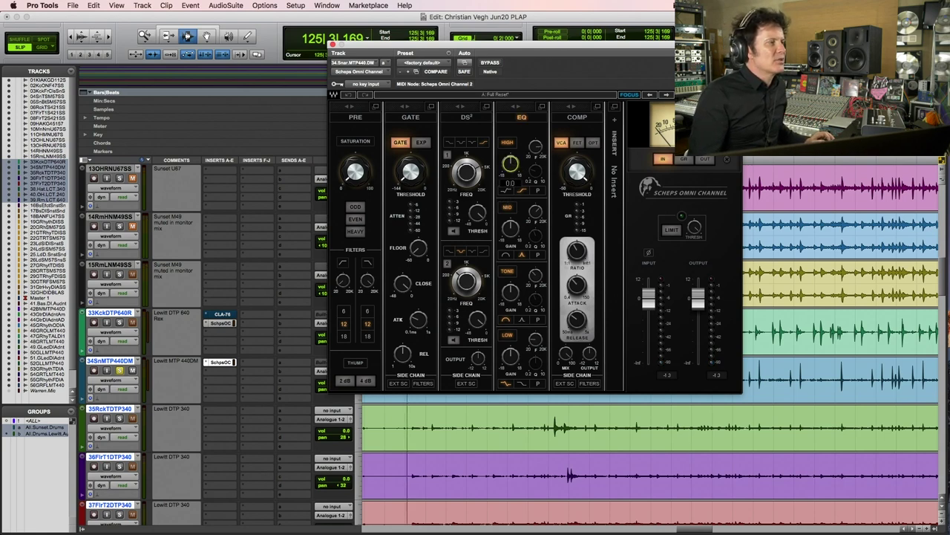
pyautogui.click(536, 146)
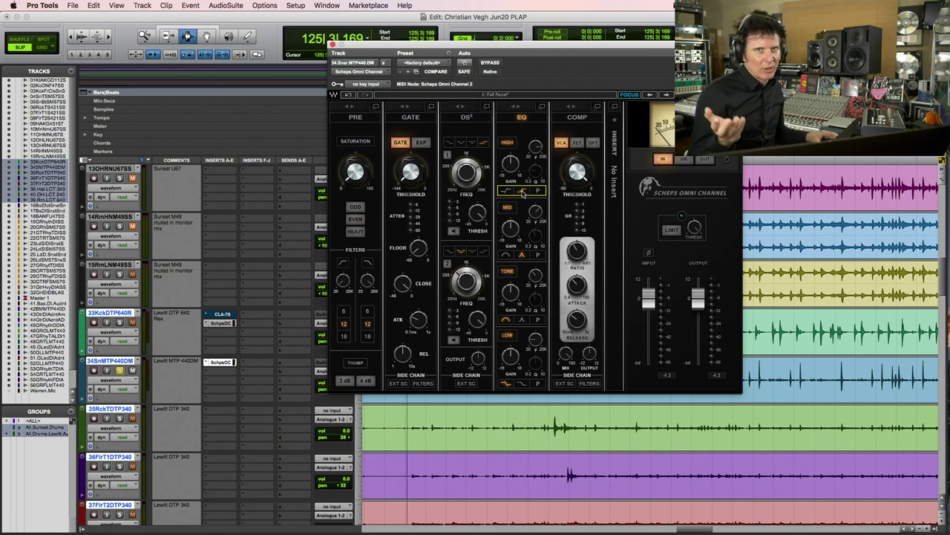
pyautogui.press('space')
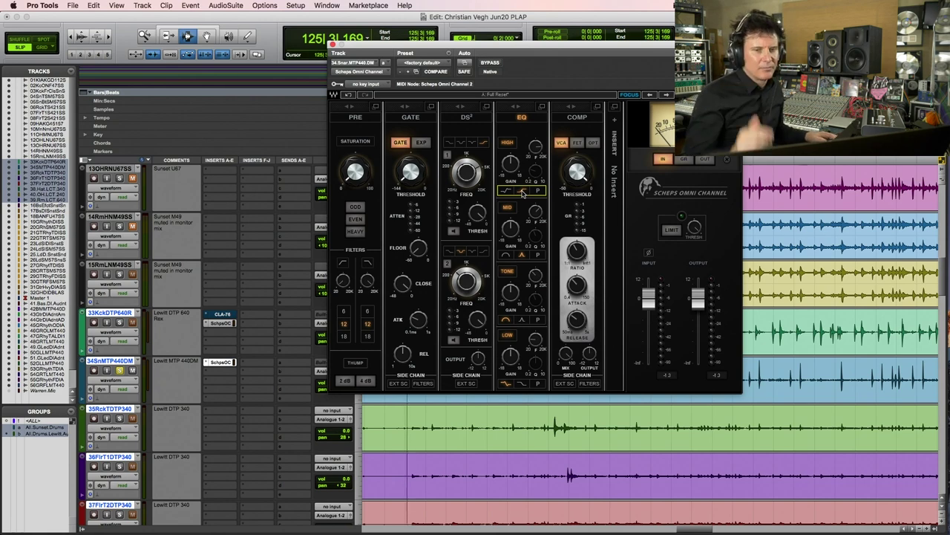
pyautogui.moveTo(510, 163); pyautogui.dragTo(510, 155)
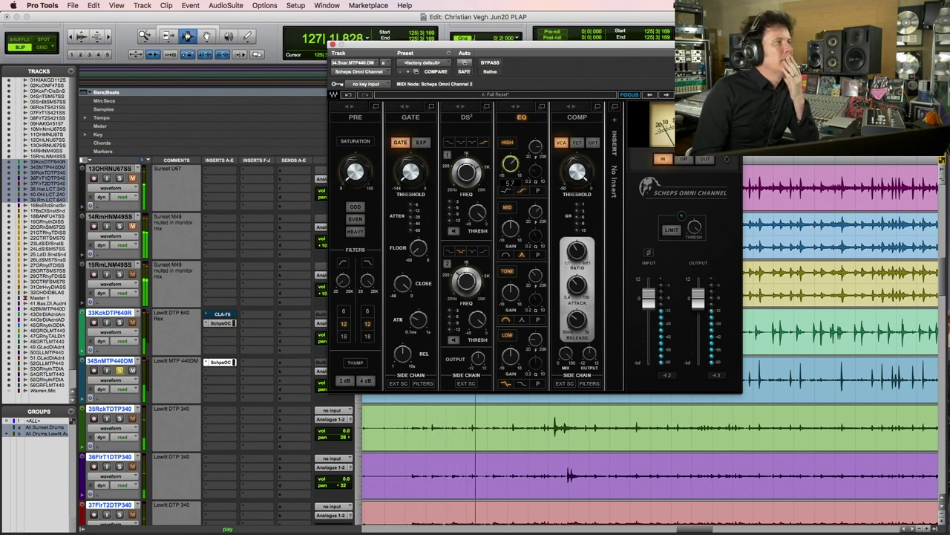
pyautogui.moveTo(510, 155); pyautogui.dragTo(510, 147)
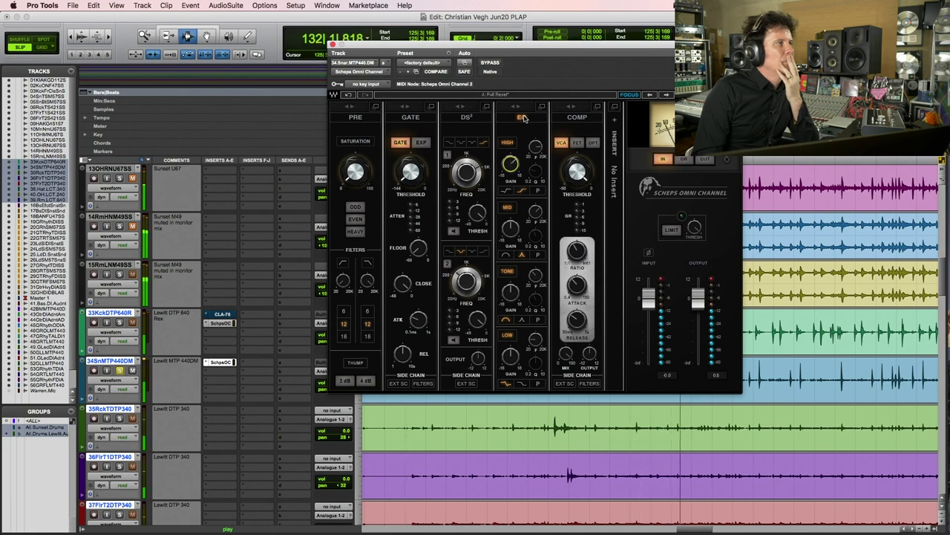
pyautogui.moveTo(526, 120)
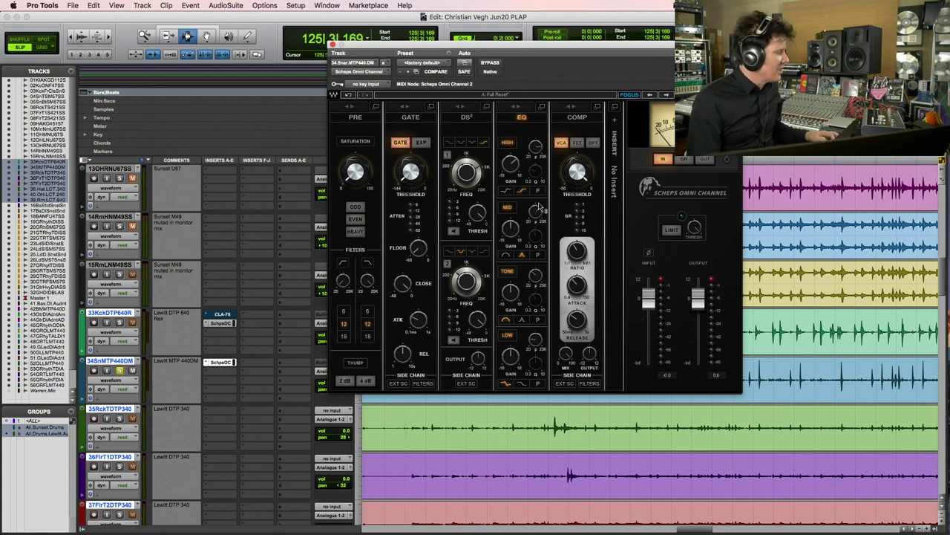
# - Boost the snare's EQ mid band by about 7.2 dB, tune it to about 2890 Hz and readjust its gain during playback
pyautogui.press('space')
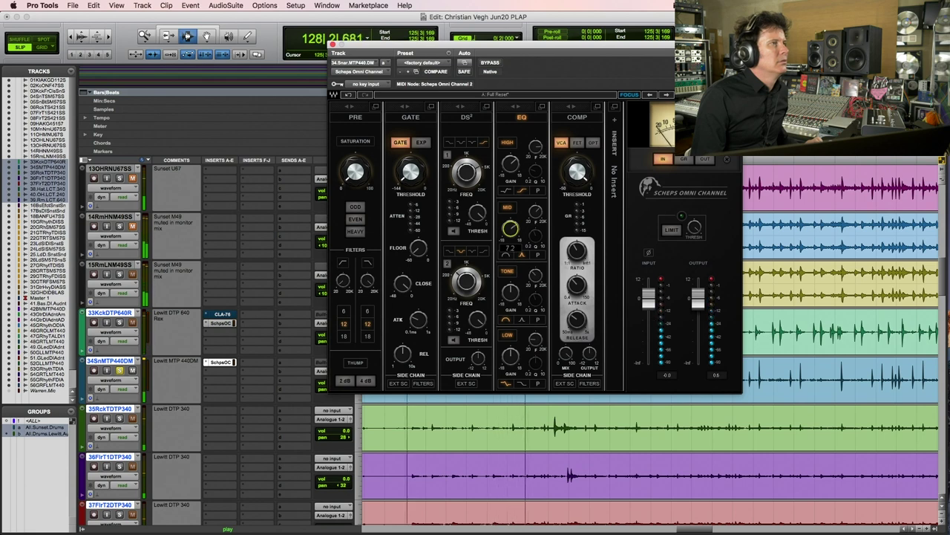
pyautogui.press('space')
pyautogui.press('space')
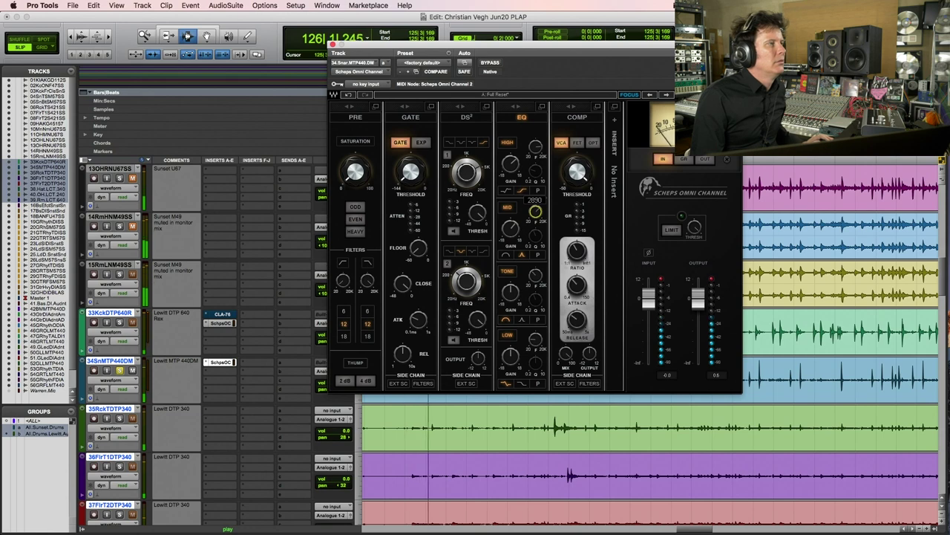
pyautogui.moveTo(510, 231)
pyautogui.mouseDown()
pyautogui.moveTo(511, 242)
pyautogui.moveTo(511, 230)
pyautogui.mouseUp()
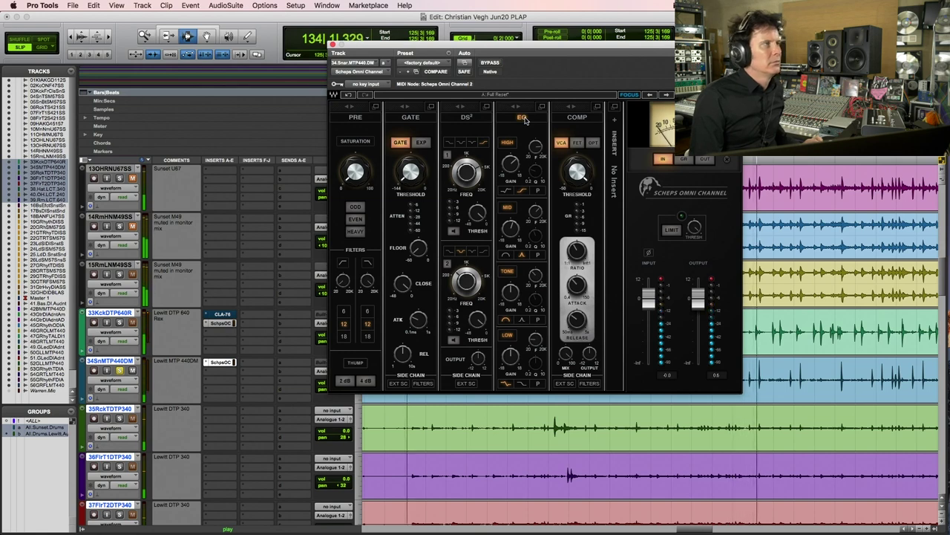
# - Fine-tune the EQ high-band gain to about 6.3 dB while replaying the snare from 125|3|169
pyautogui.moveTo(511, 163)
pyautogui.press('space')
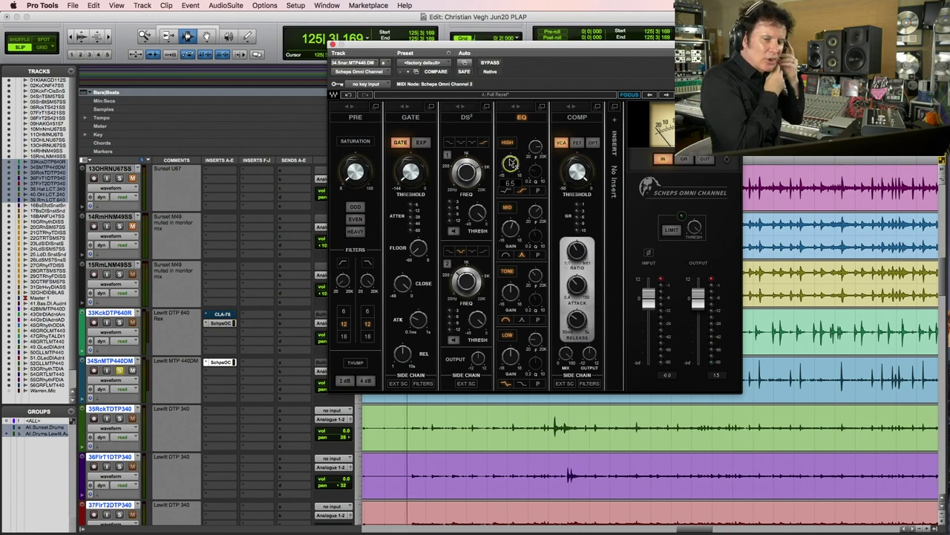
pyautogui.press('space')
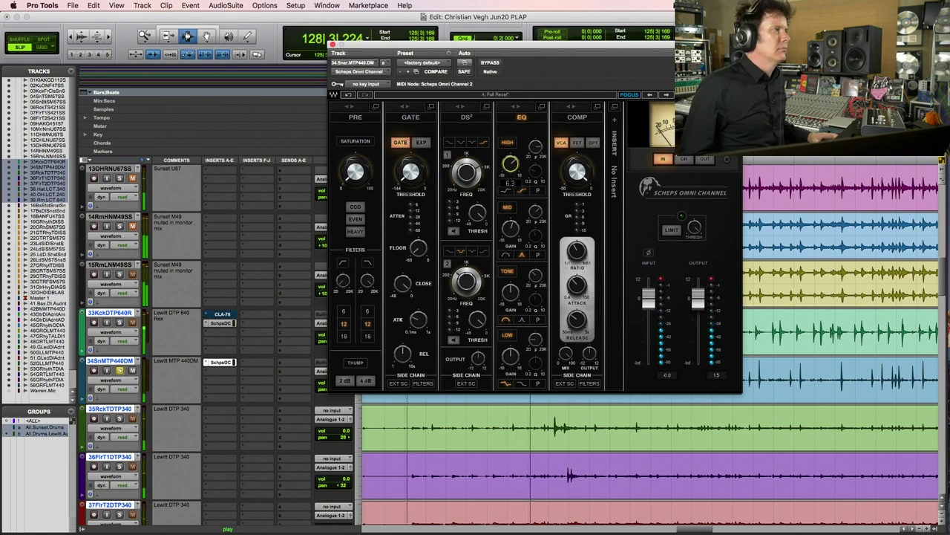
pyautogui.click(510, 165)
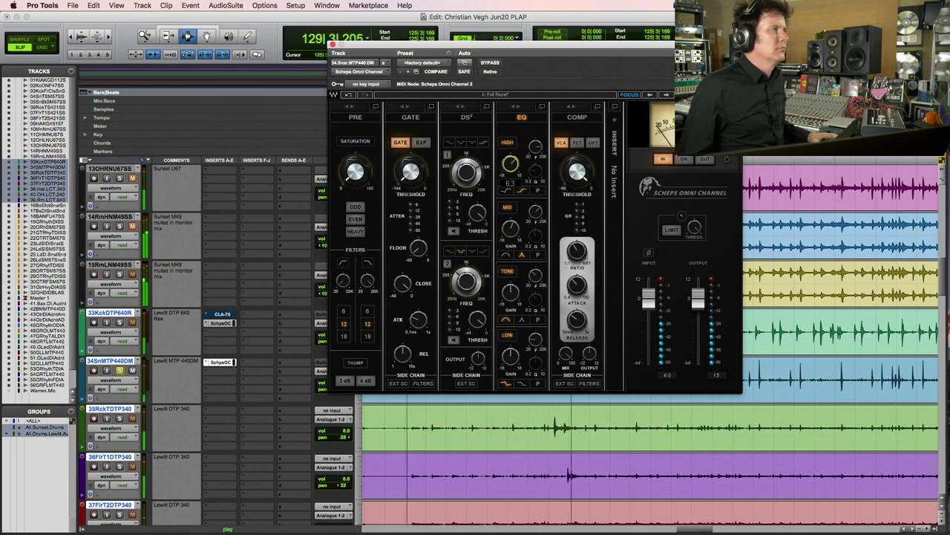
# - Try cutting the EQ tone-band gain while the snare plays, then reset it to 0 and stop playback
pyautogui.click(511, 292)
pyautogui.moveTo(512, 295); pyautogui.dragTo(512, 318)
pyautogui.keyDown('alt'); pyautogui.click(516, 301); pyautogui.keyUp('alt')
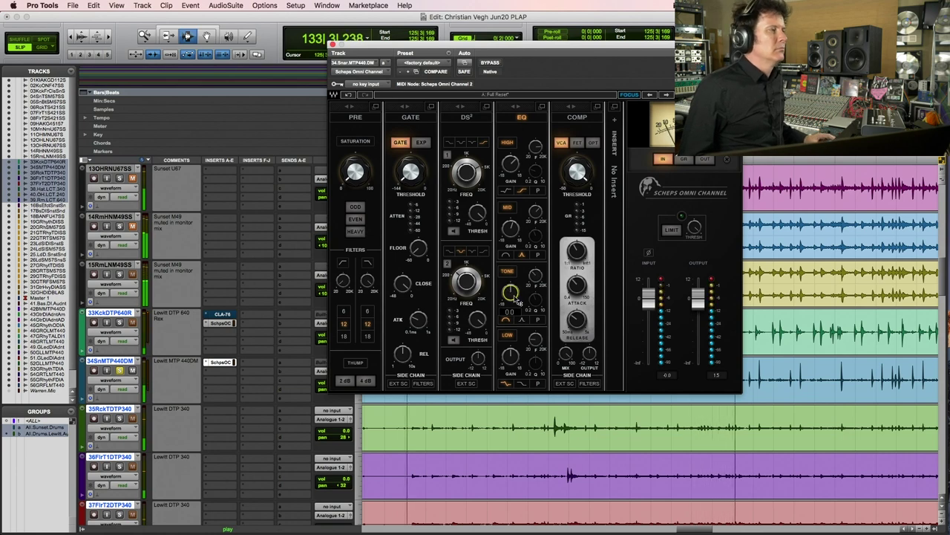
pyautogui.press('space')
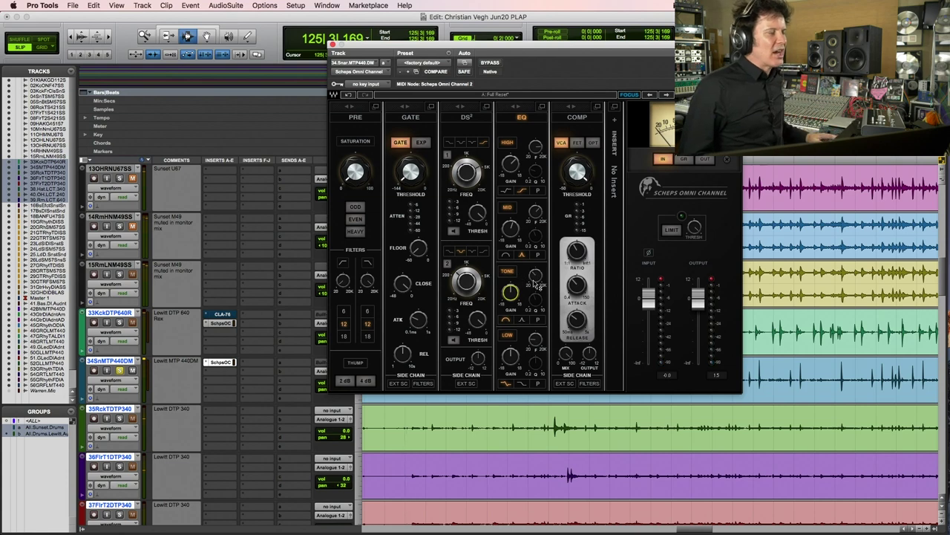
# - Tune the EQ tone band to about 558 Hz and adjust its gain and frequency together during playback
pyautogui.press('space')
pyautogui.click(535, 276)
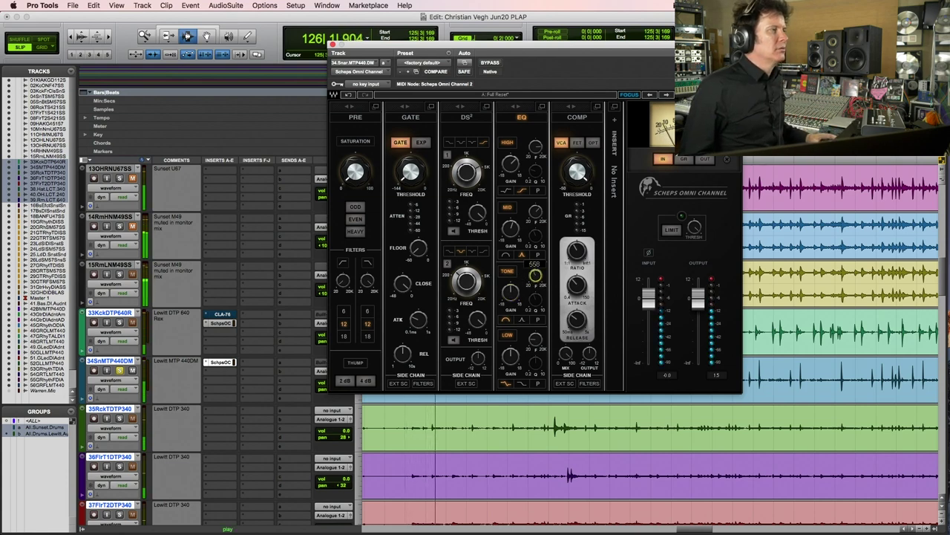
pyautogui.moveTo(510, 292); pyautogui.dragTo(535, 275)
pyautogui.press('space')
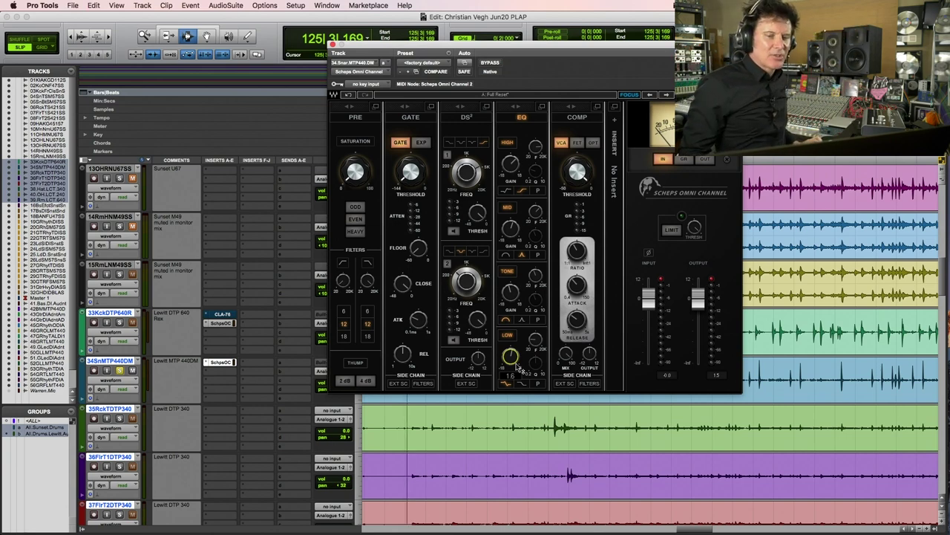
# - Set the snare's EQ low band to about 213 Hz and boost its gain to about 6.2 dB while playing
pyautogui.press('space')
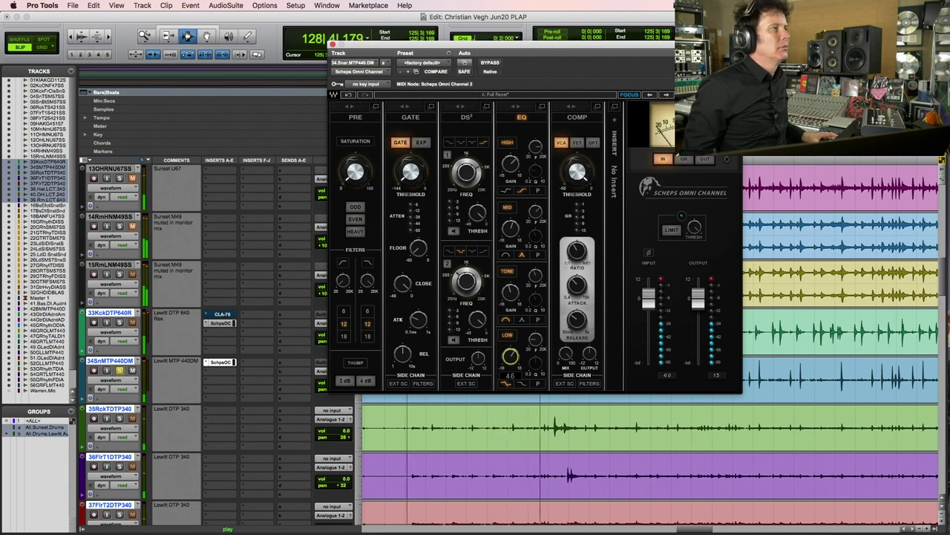
pyautogui.moveTo(510, 357); pyautogui.dragTo(511, 358)
pyautogui.press('space')
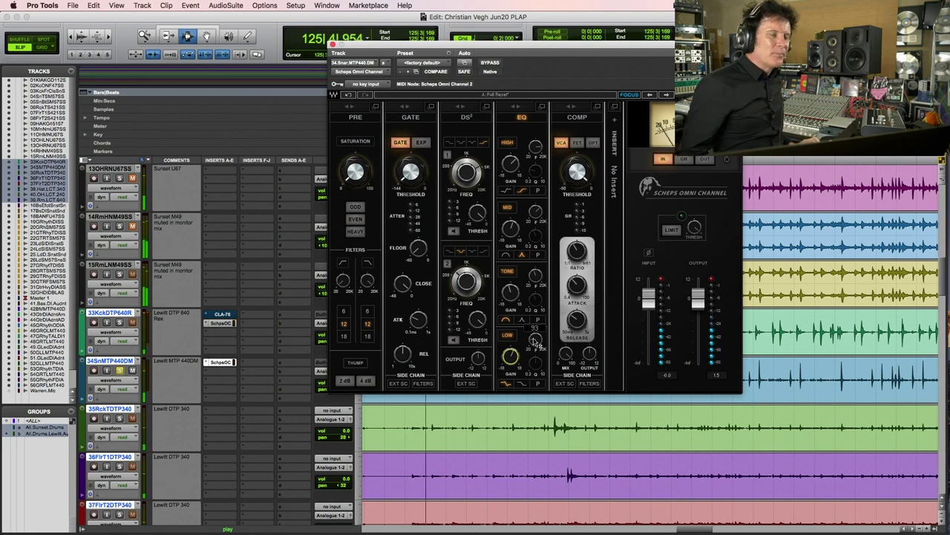
pyautogui.moveTo(536, 343); pyautogui.dragTo(536, 315)
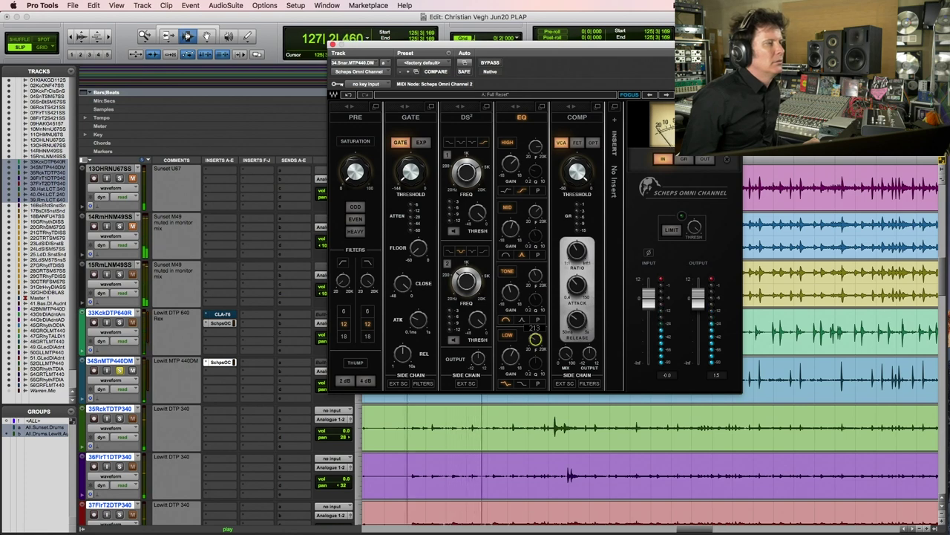
pyautogui.moveTo(510, 356); pyautogui.dragTo(536, 337)
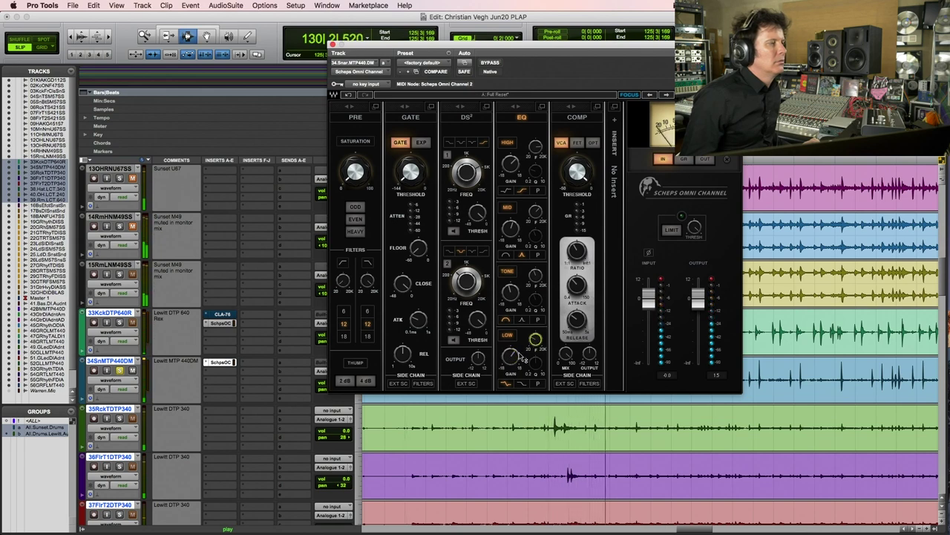
pyautogui.moveTo(522, 360)
pyautogui.mouseDown()
pyautogui.moveTo(523, 338)
pyautogui.moveTo(511, 356)
pyautogui.mouseUp()
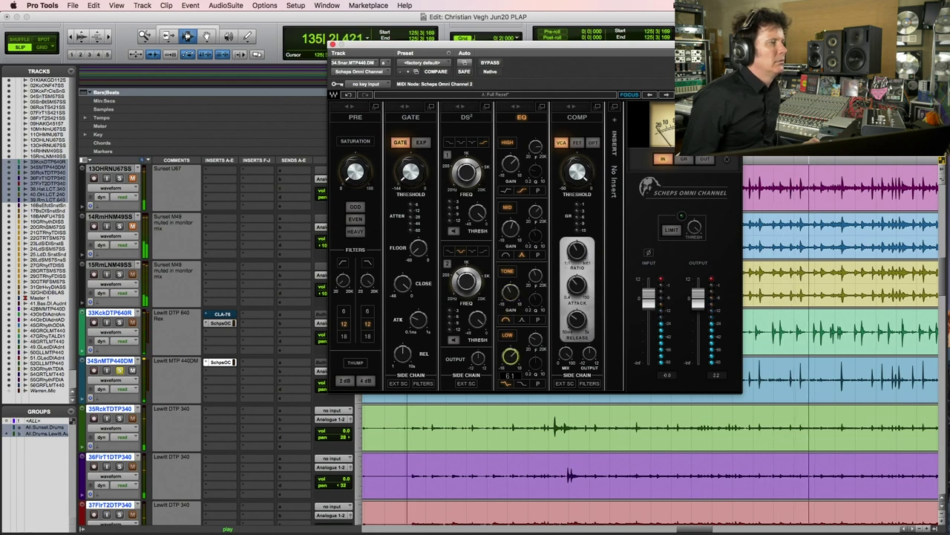
pyautogui.press('space')
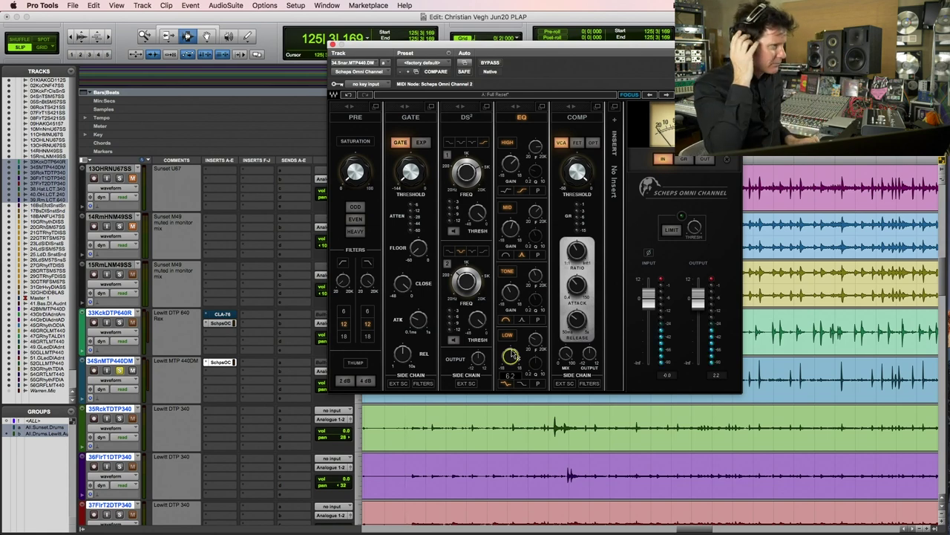
# - Raise the low-band EQ gain in the snare's Scheps Omni Channel while playing back the soloed snare
pyautogui.press('space')
pyautogui.moveTo(512, 355); pyautogui.dragTo(512, 348)
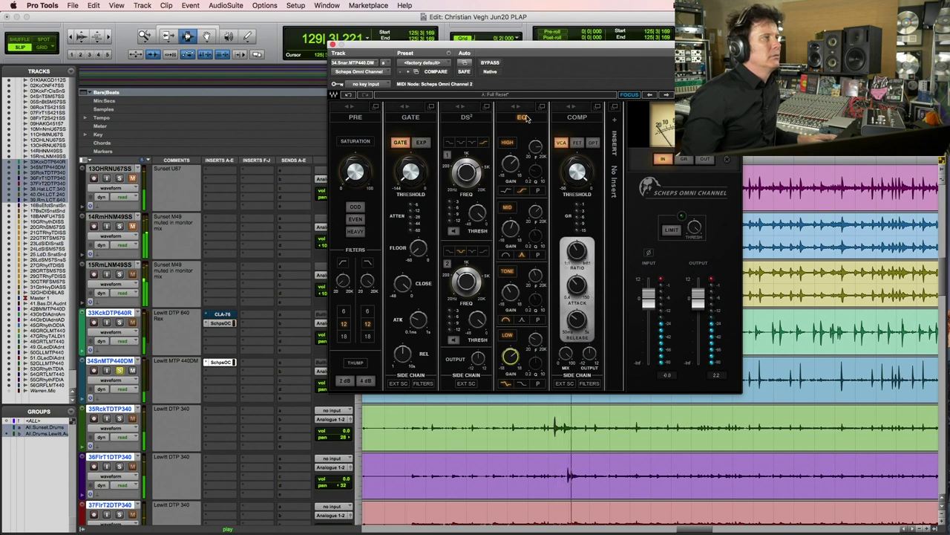
pyautogui.press('space')
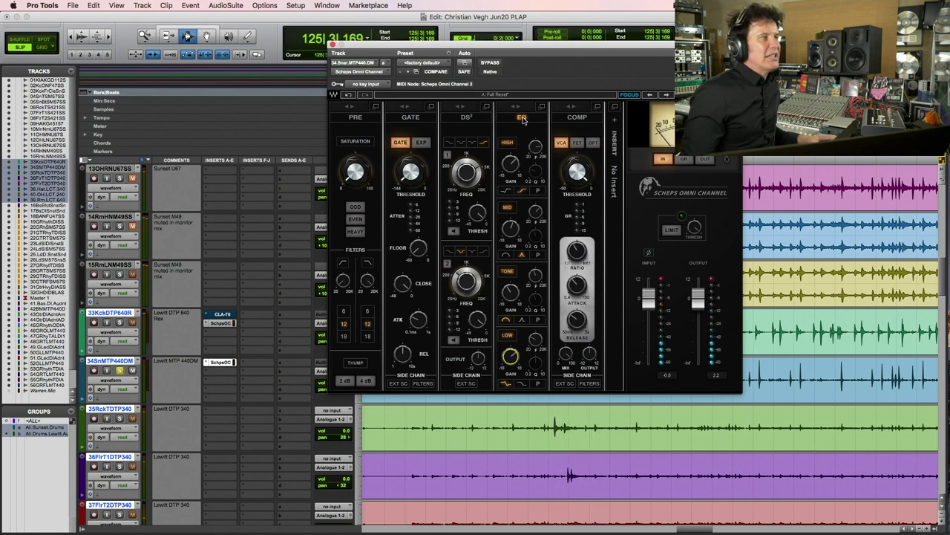
# - Compare the soloed snare with the Scheps Omni Channel EQ module switched off and on during playback
pyautogui.press('space')
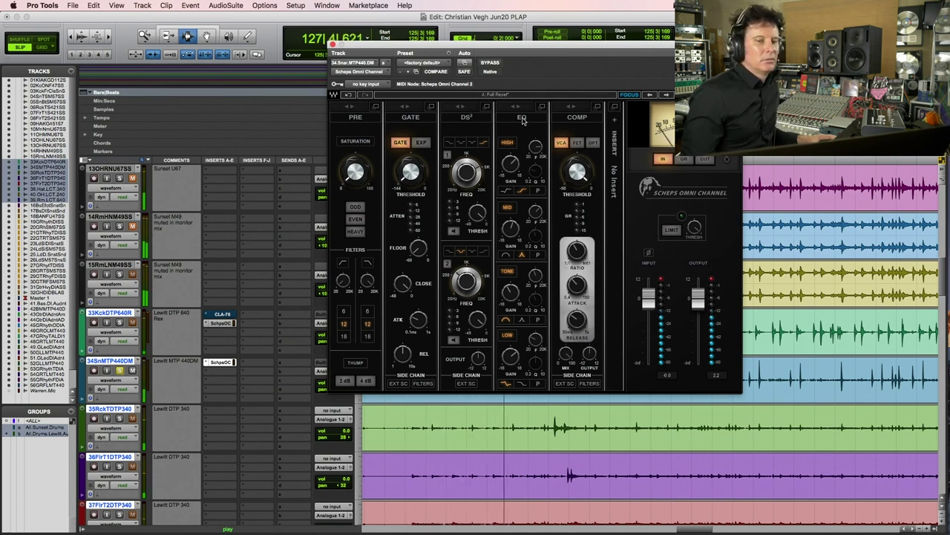
pyautogui.press('space')
pyautogui.press('space')
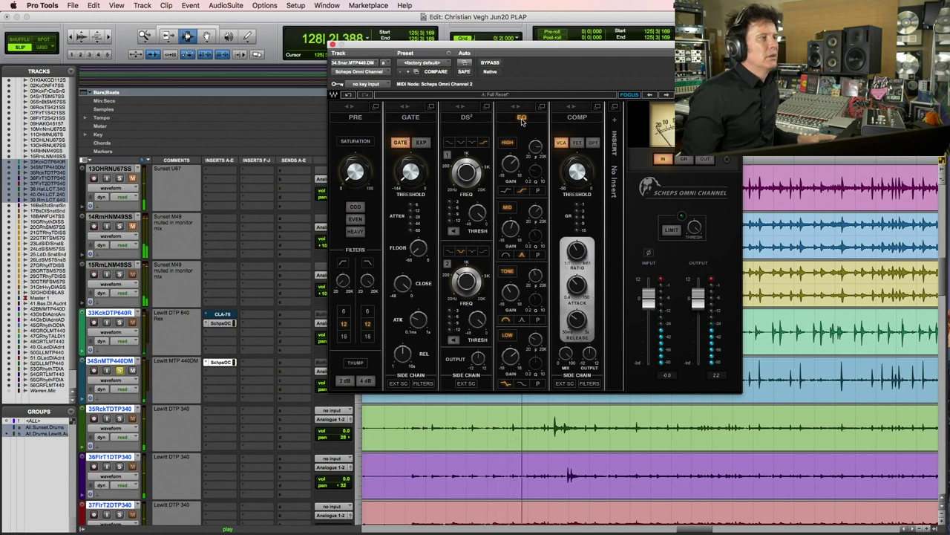
pyautogui.press('space')
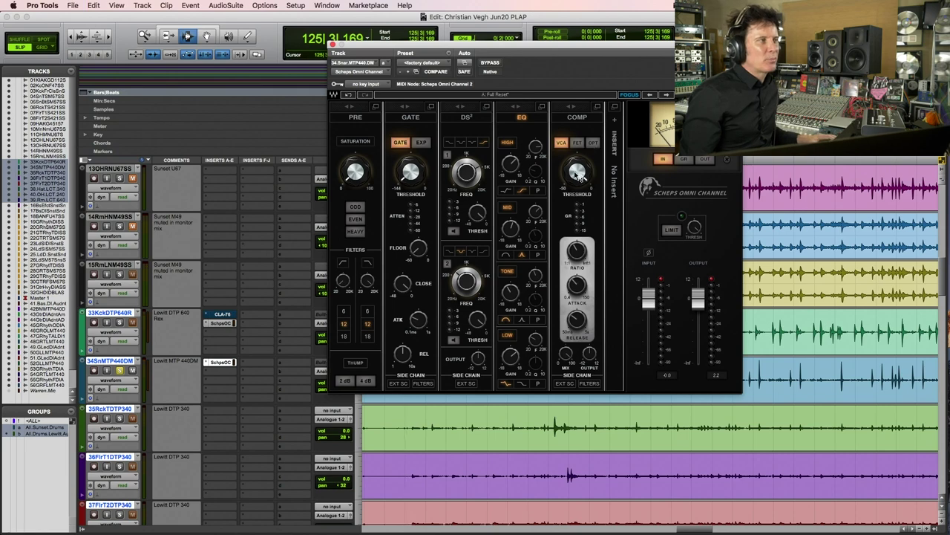
# - Enable the COMP module in the snare's Scheps Omni Channel and adjust its threshold while auditioning the snare
pyautogui.click(571, 170)
pyautogui.press('space')
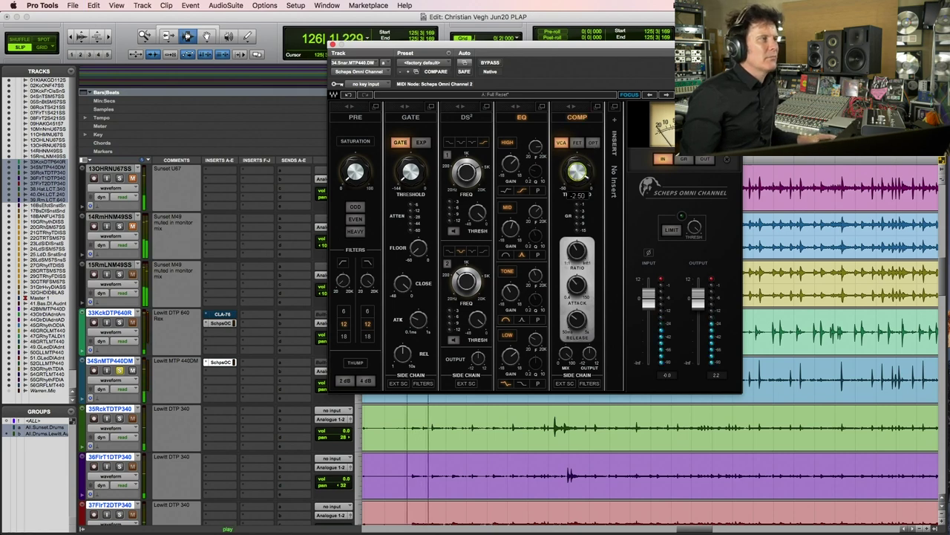
pyautogui.moveTo(572, 170); pyautogui.dragTo(572, 176)
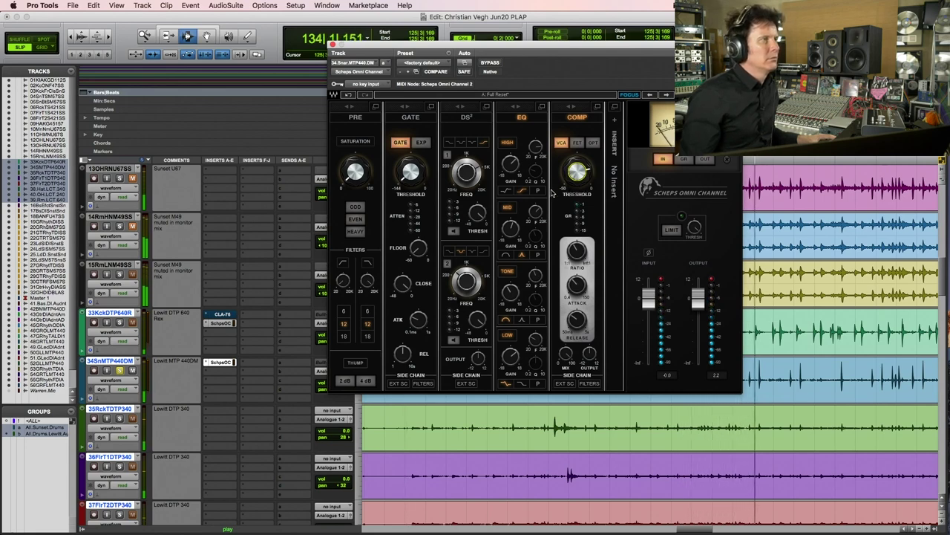
pyautogui.press('space')
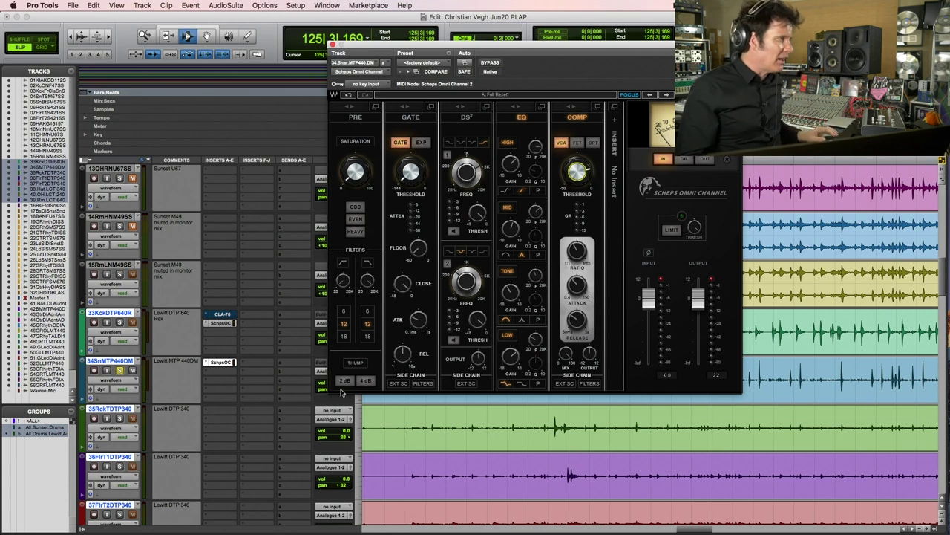
pyautogui.press('space')
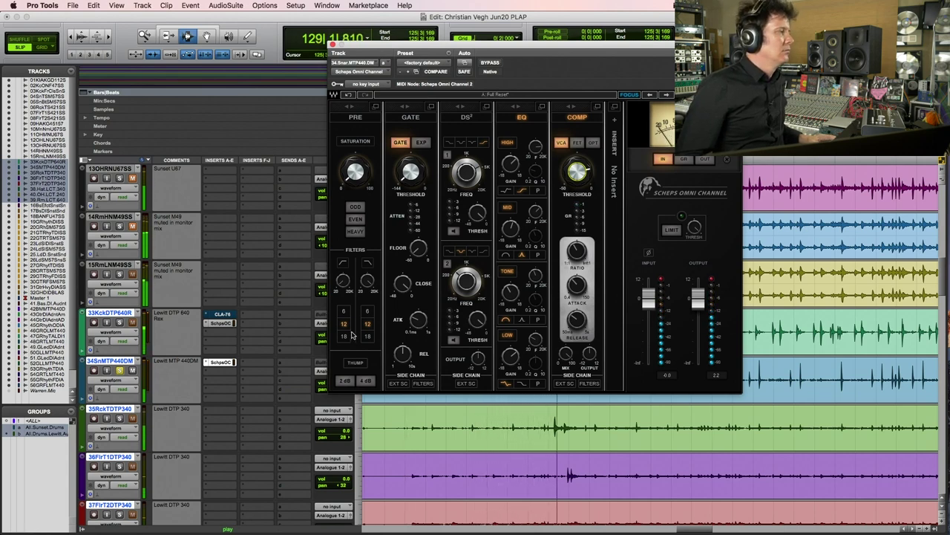
pyautogui.press('space')
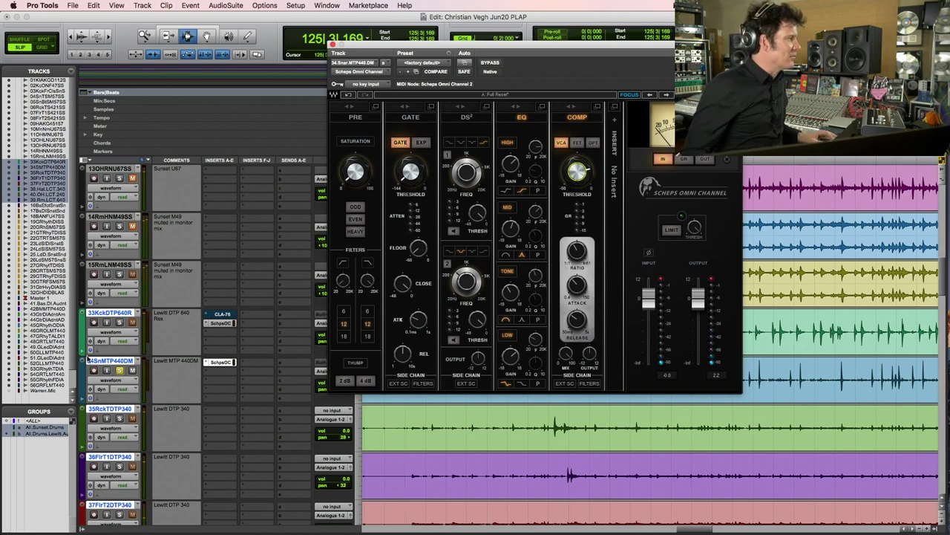
# - Solo the 33KckDTP640R kick alongside the snare, play them together, and save the session
pyautogui.click(120, 323)
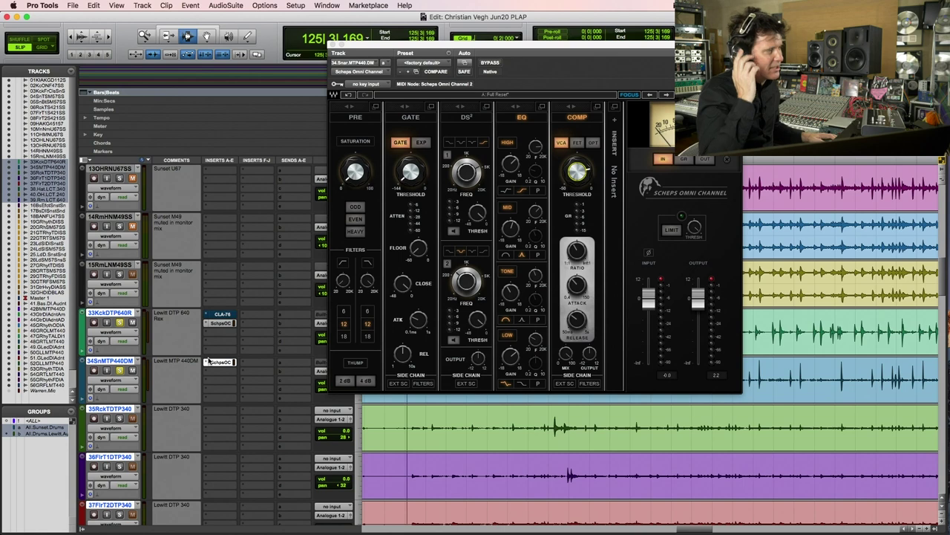
pyautogui.press('space')
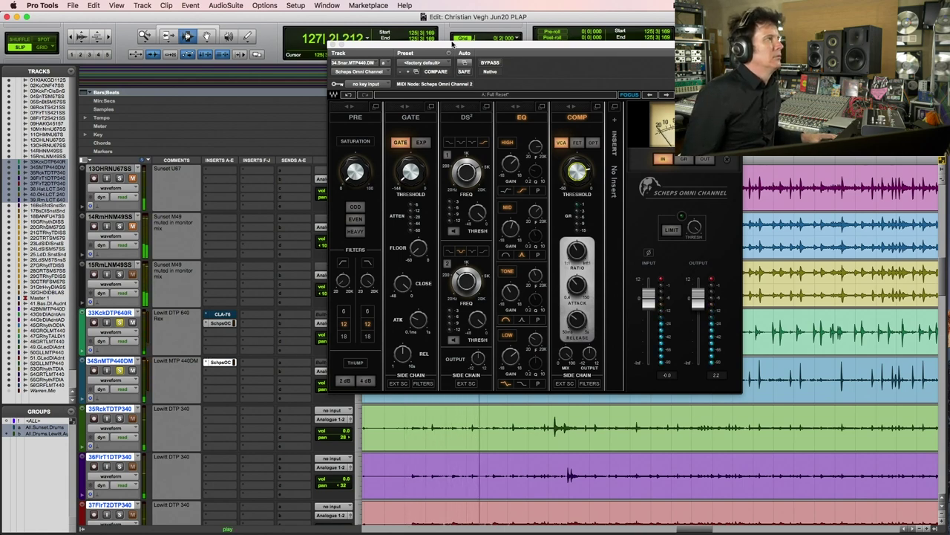
pyautogui.moveTo(453, 46); pyautogui.dragTo(497, 4)
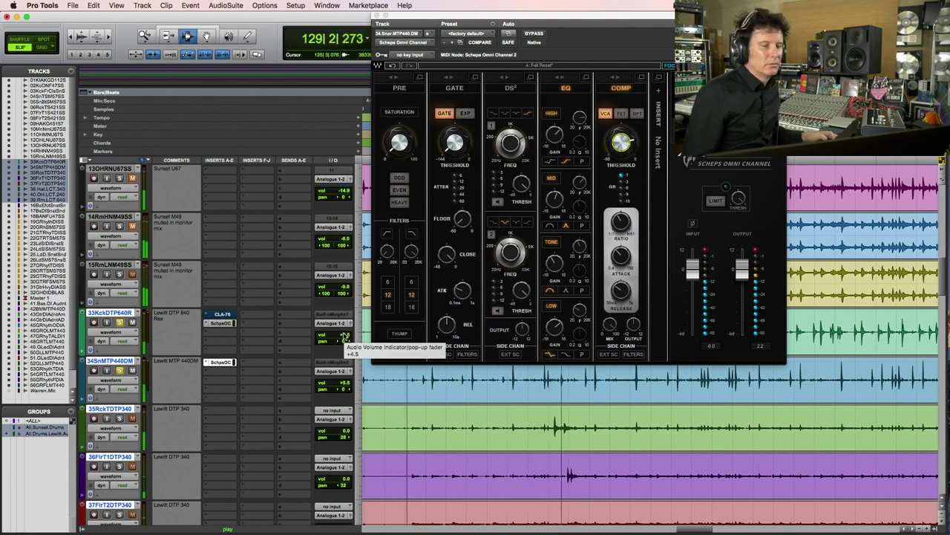
pyautogui.press('super+s')
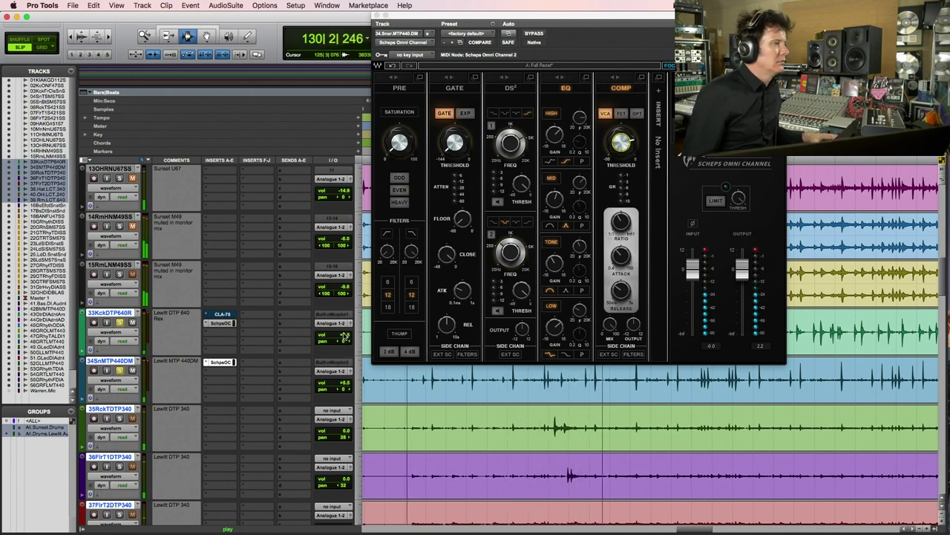
pyautogui.press('space')
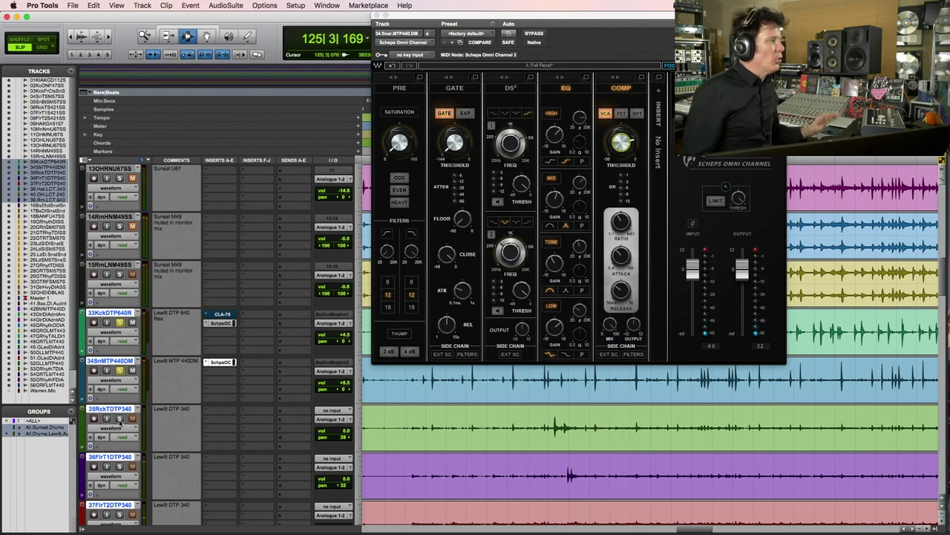
# - Solo the remaining Lewitt drum tracks and audition the full kit while viewing the mixer, closing the snare's plug-in window
pyautogui.click(119, 419)
pyautogui.press('space')
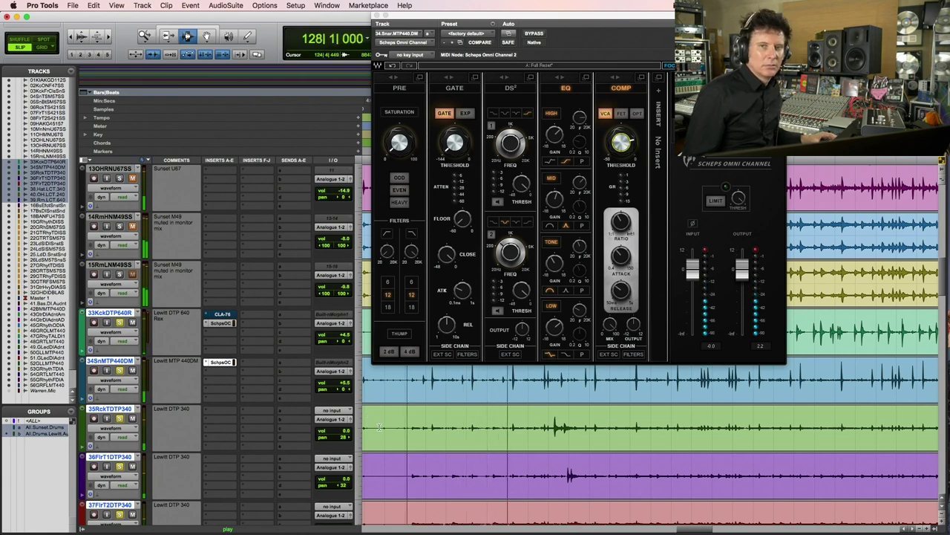
pyautogui.press('super+equal')
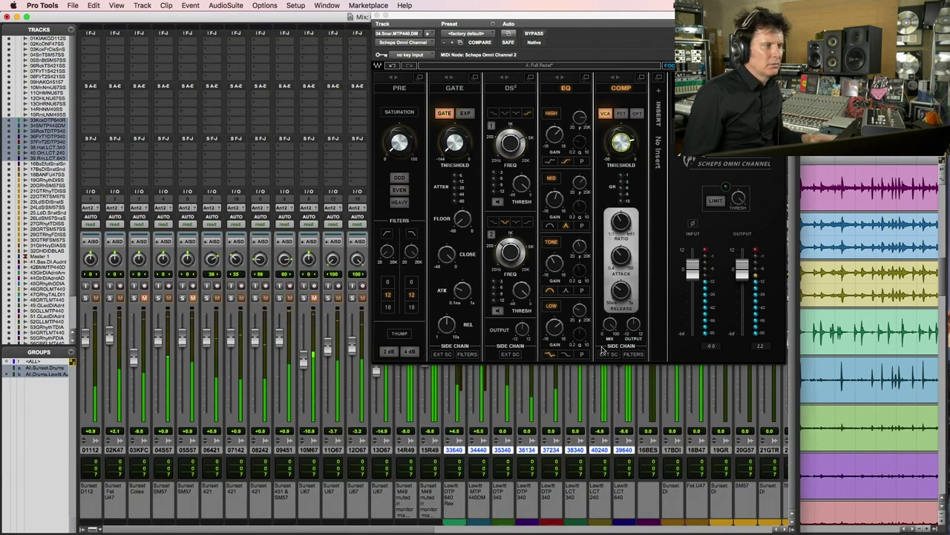
pyautogui.moveTo(598, 35); pyautogui.dragTo(399, 20)
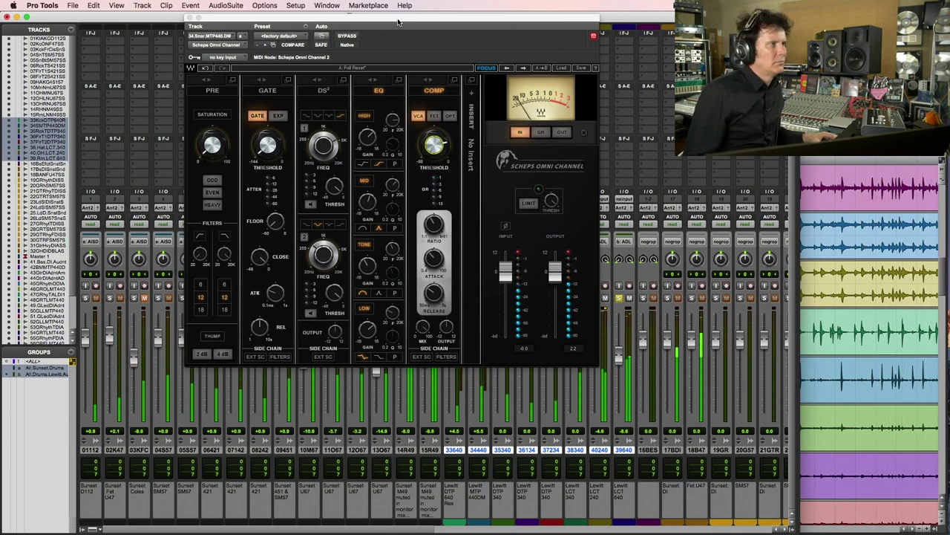
pyautogui.press('super+equal')
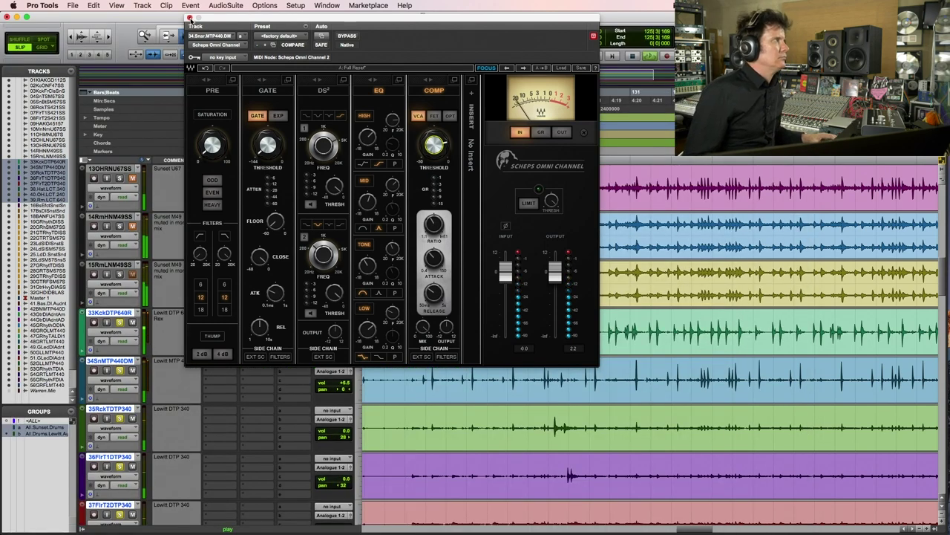
pyautogui.click(190, 18)
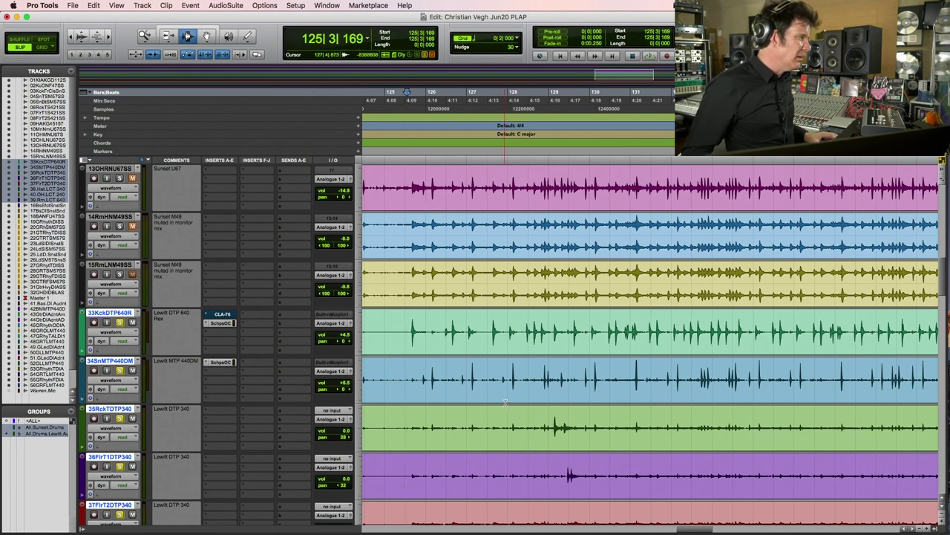
# - Solo only the 40.OH.LCT.240 overheads among the Lewitt drums and play them back
pyautogui.scroll(-2, 509, 405)
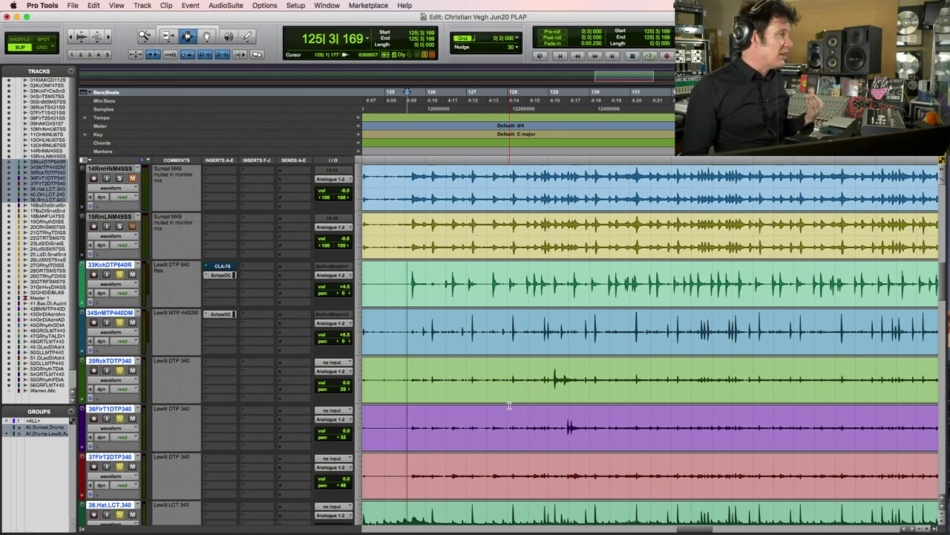
pyautogui.scroll(-3, 480, 419)
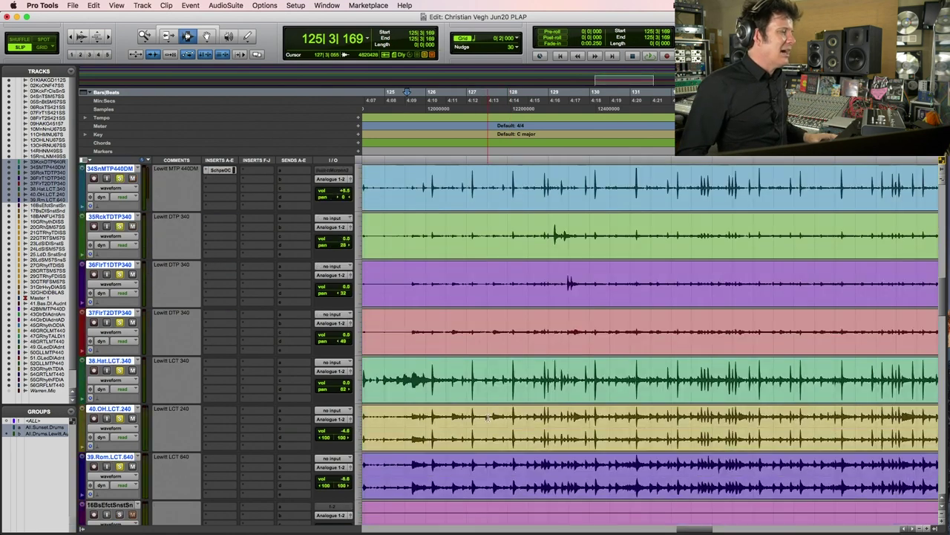
pyautogui.click(119, 418)
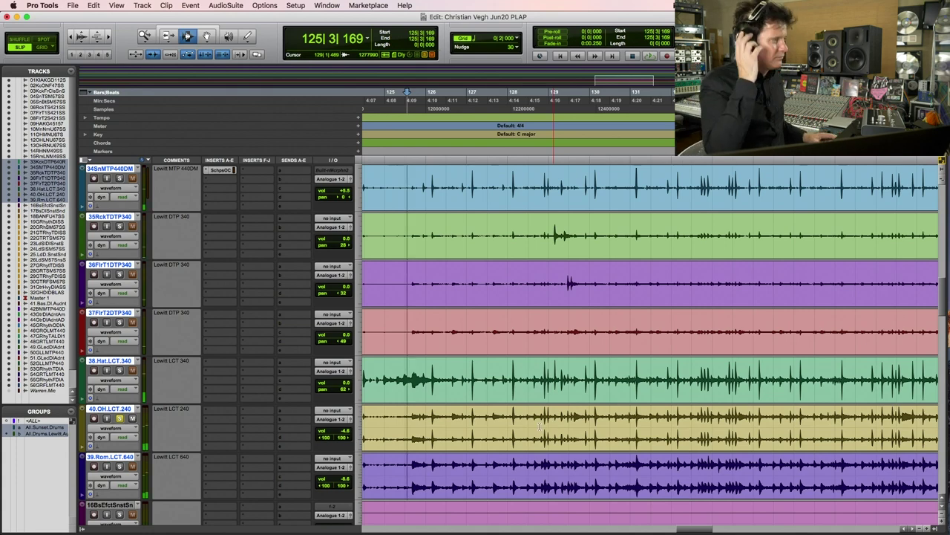
pyautogui.press('space')
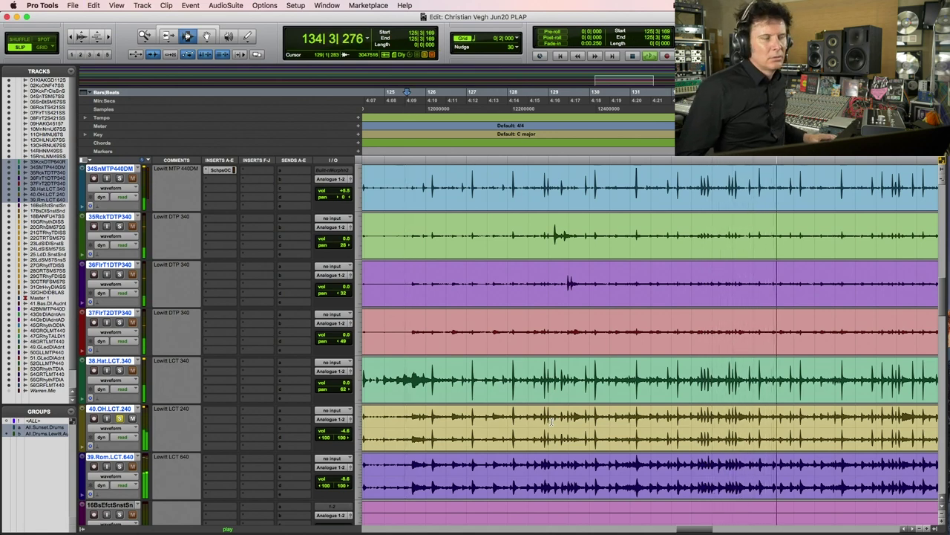
pyautogui.press('space')
# - Switch the solo to the 39.Rom.LCT.640 room track and listen to it
pyautogui.click(119, 467)
pyautogui.press('space')
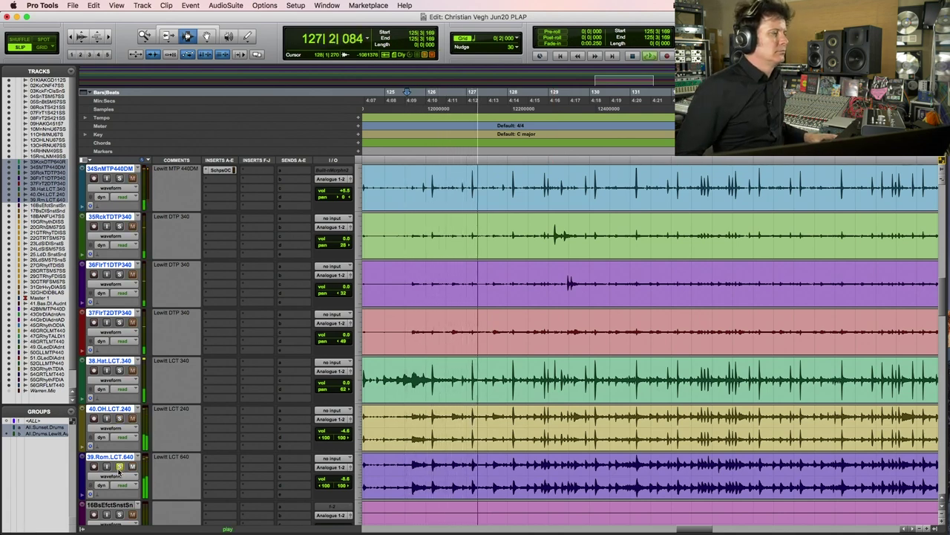
pyautogui.press('space')
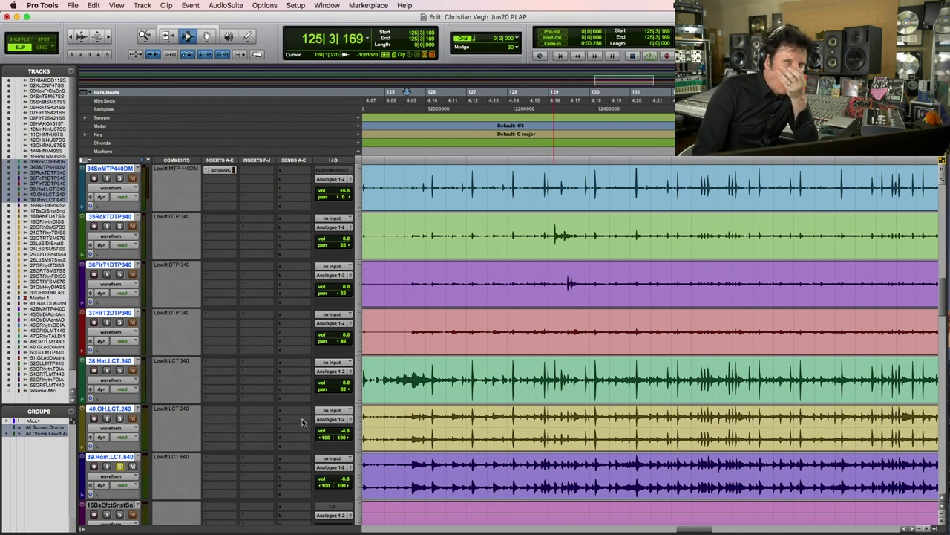
# - Insert the multichannel Avid EQ3 7-Band (stereo) plug-in on the 39.Rom.LCT.640 track and move its window clear of the toolbar
pyautogui.click(220, 459)
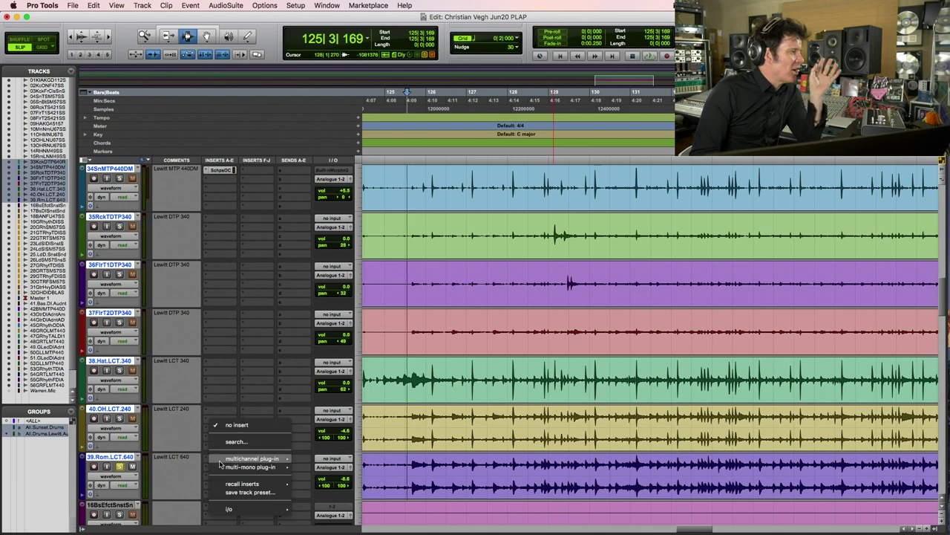
pyautogui.moveTo(221, 460)
pyautogui.moveTo(344, 224)
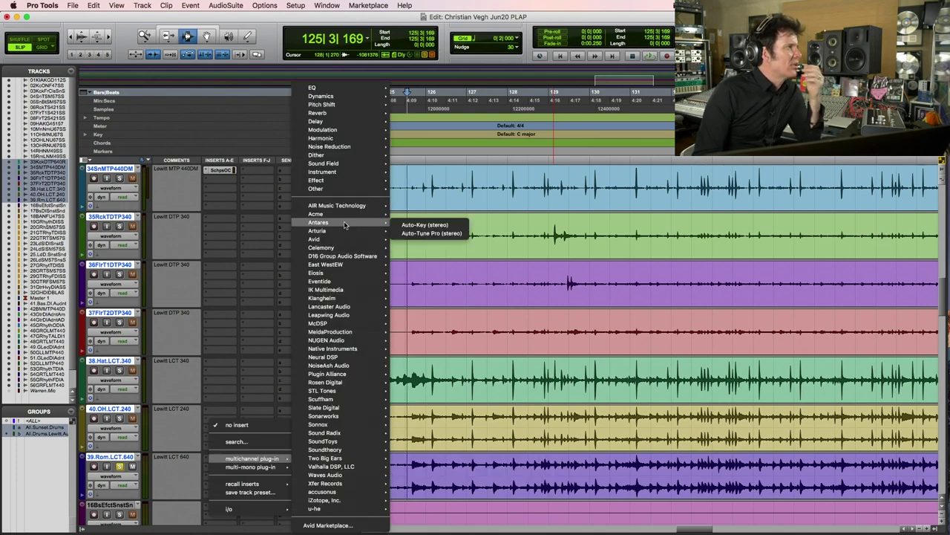
pyautogui.moveTo(338, 241)
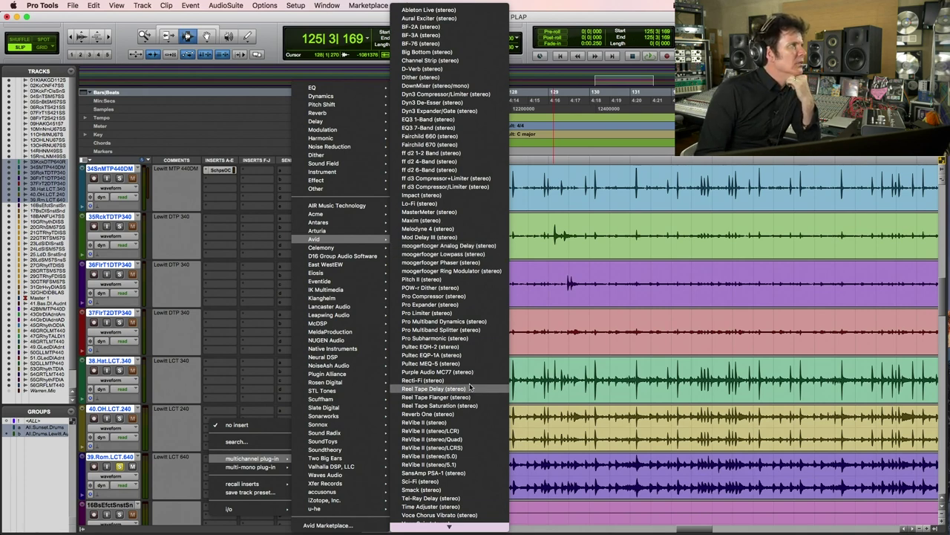
pyautogui.click(469, 123)
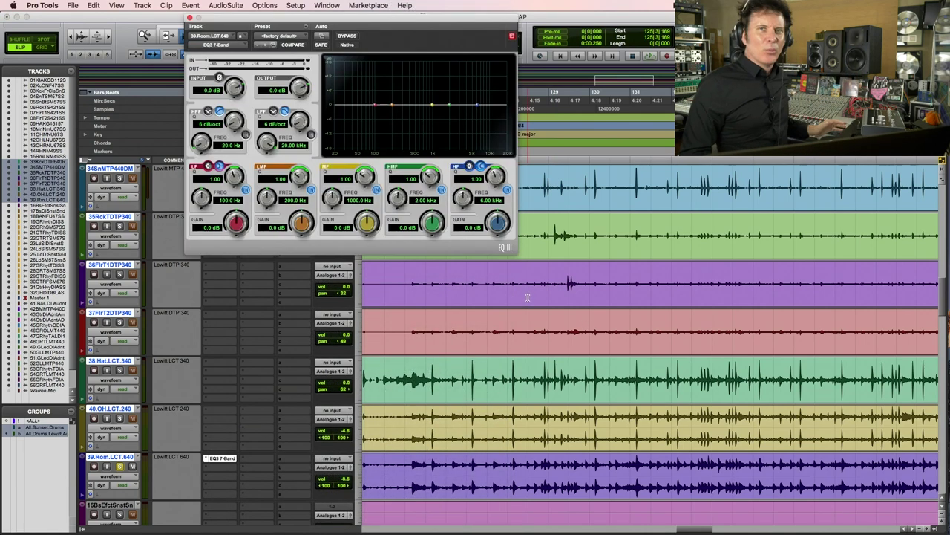
pyautogui.moveTo(435, 20); pyautogui.dragTo(541, 202)
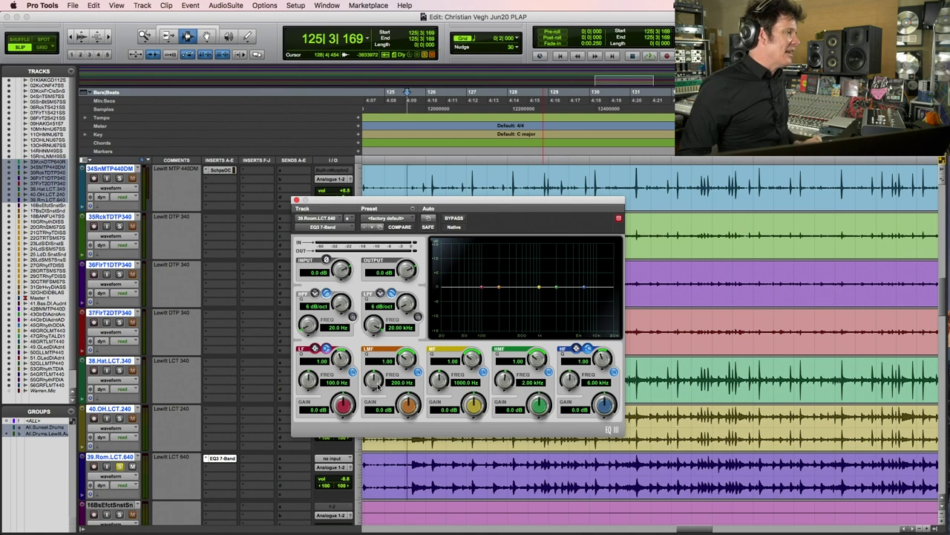
# - Cut the room EQ's low-mid band by 5.5 dB at 357 Hz and compare the sound with the EQ bypassed during playback
pyautogui.moveTo(376, 379); pyautogui.dragTo(376, 377)
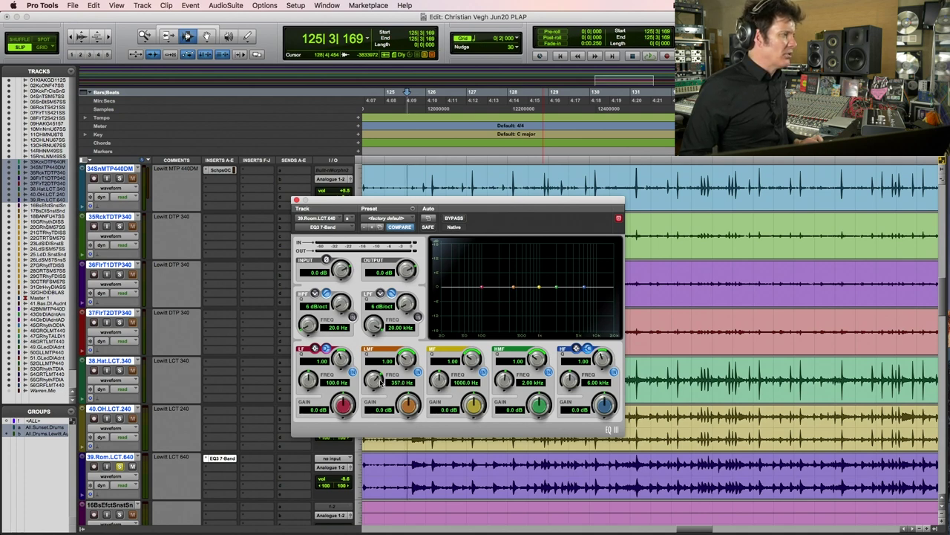
pyautogui.press('space')
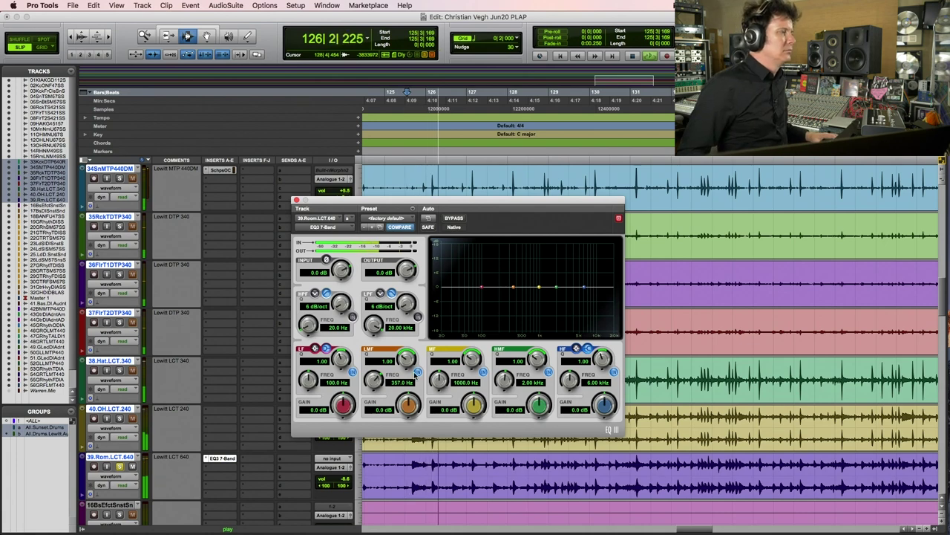
pyautogui.moveTo(408, 405)
pyautogui.mouseDown()
pyautogui.moveTo(406, 429)
pyautogui.moveTo(405, 413)
pyautogui.mouseUp()
pyautogui.click(454, 218)
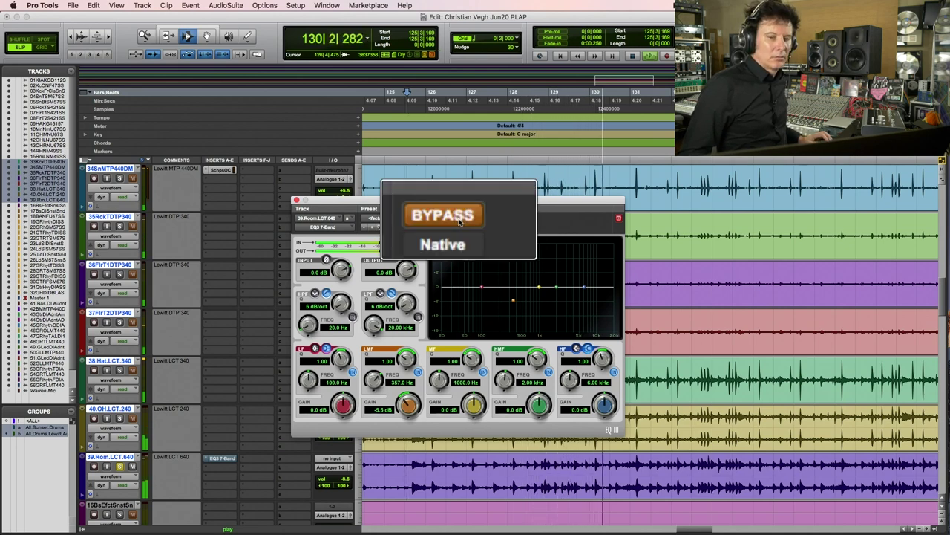
pyautogui.click(459, 219)
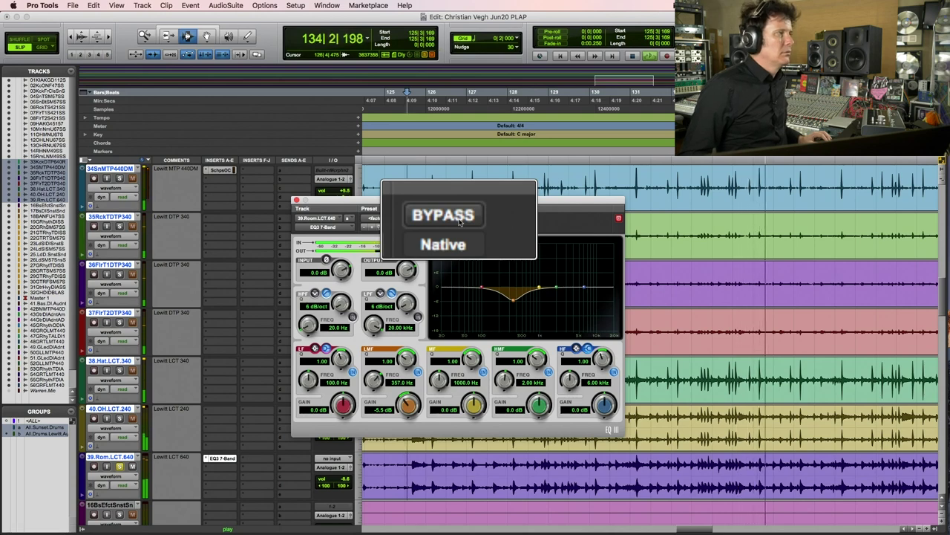
# - Compare the 39.Rom.LCT.640 room track with its EQ bypassed and re-engaged during playback, and stop playback
pyautogui.click(460, 222)
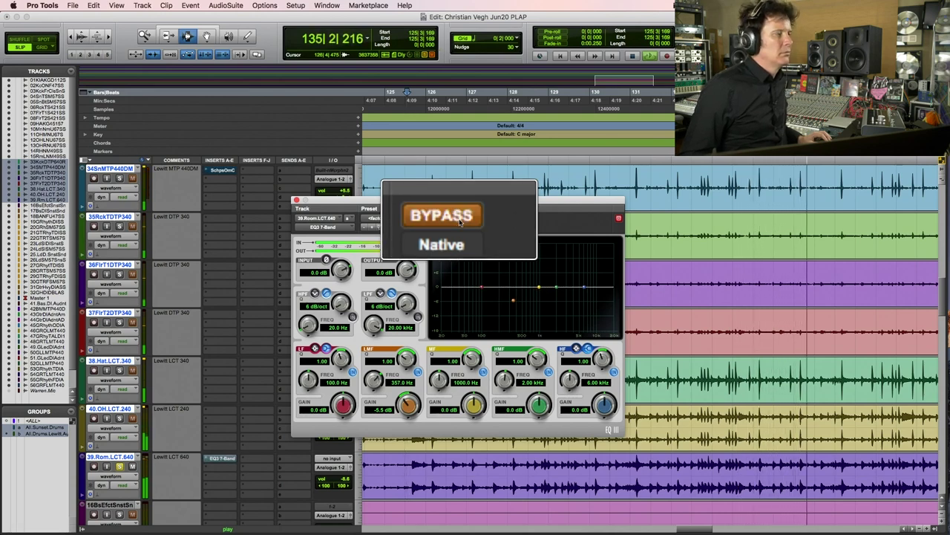
pyautogui.click(460, 221)
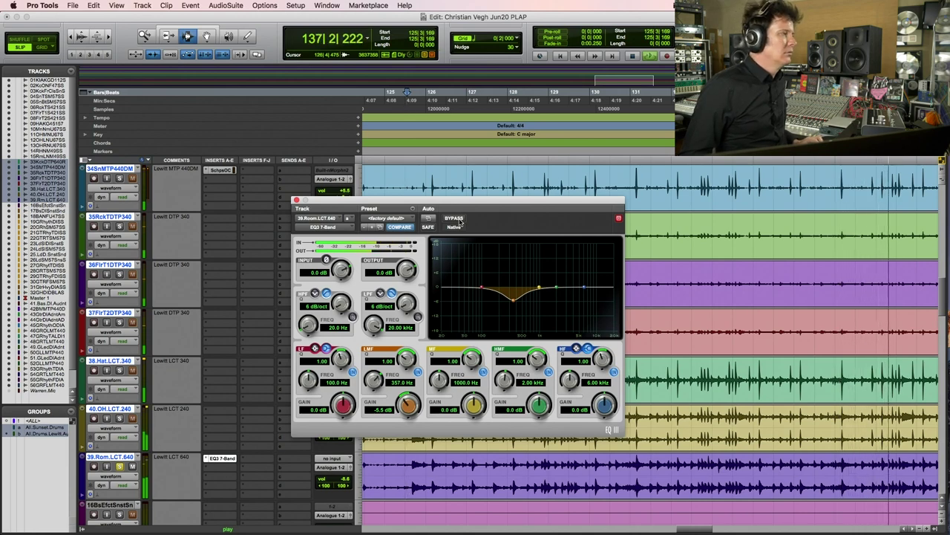
pyautogui.press('space')
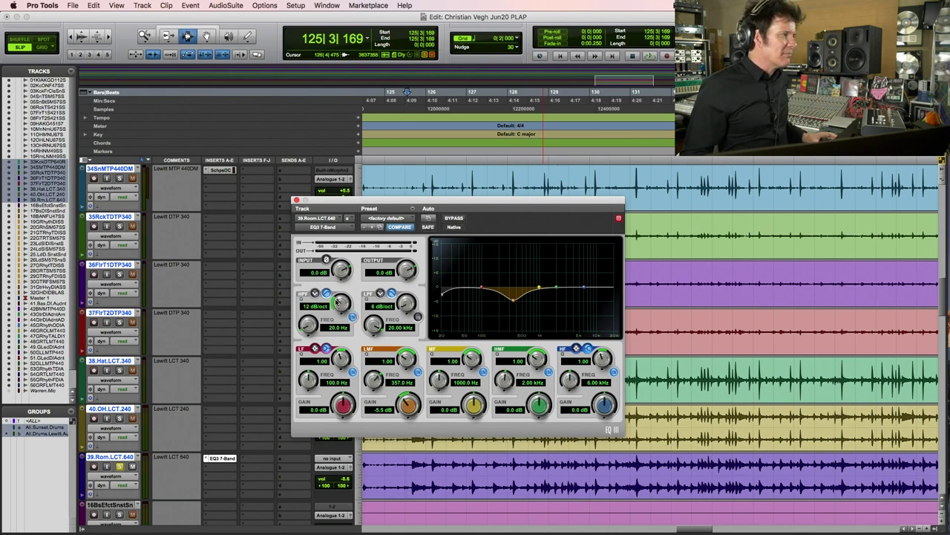
# - Set the room EQ's high-pass filter to 100.8 Hz at 12 dB/oct and briefly play the result
pyautogui.moveTo(313, 324)
pyautogui.mouseDown()
pyautogui.moveTo(317, 304)
pyautogui.moveTo(315, 312)
pyautogui.mouseUp()
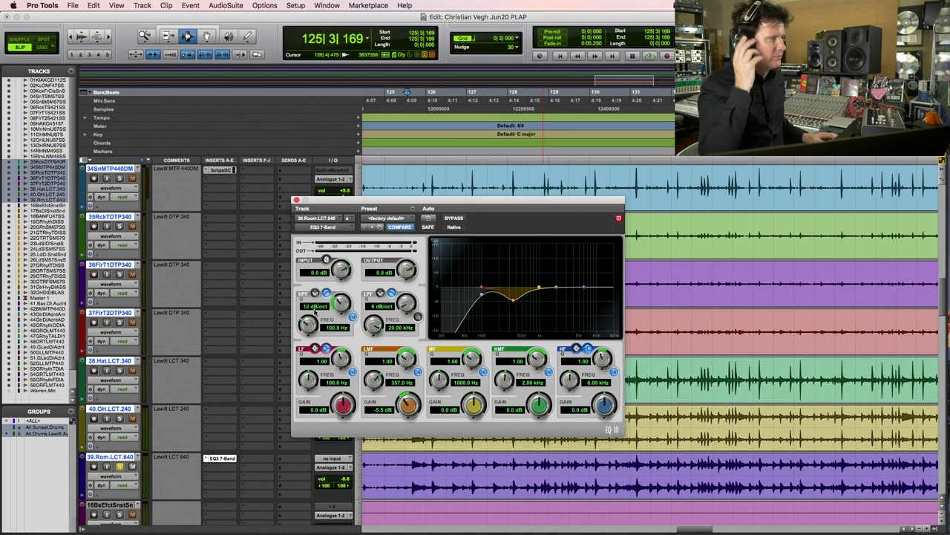
pyautogui.press('space')
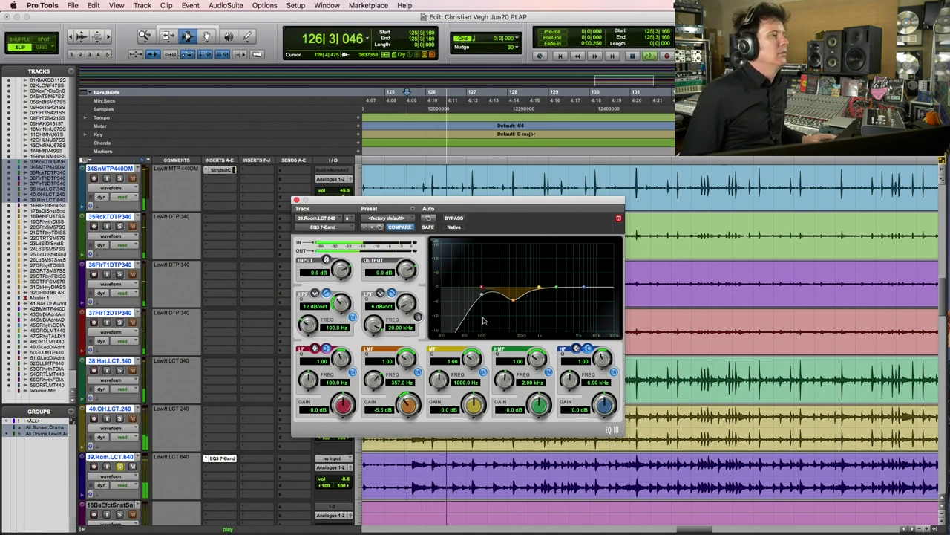
pyautogui.press('space')
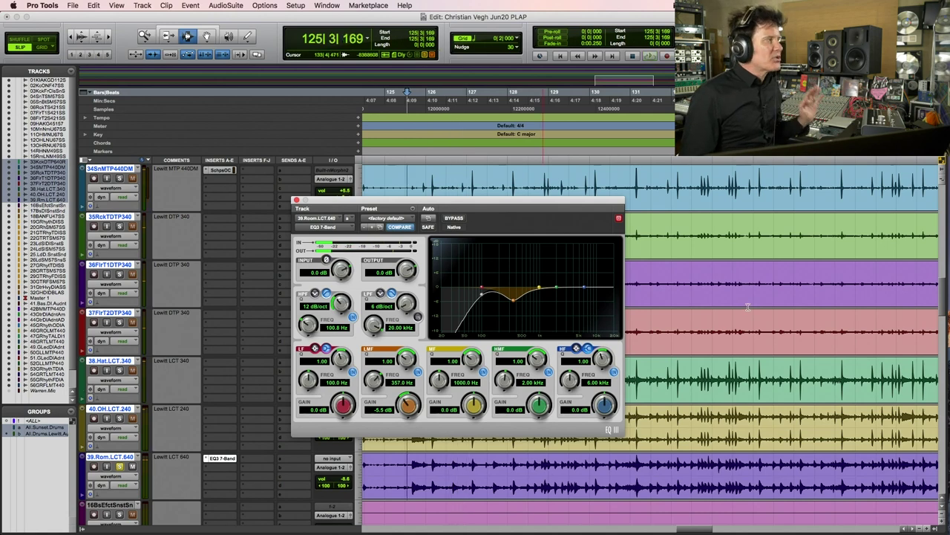
# - Solo the 33KckDTP640R kick along with the room track, move the EQ window clear of the tracks, and play them together
pyautogui.scroll(3, 748, 307)
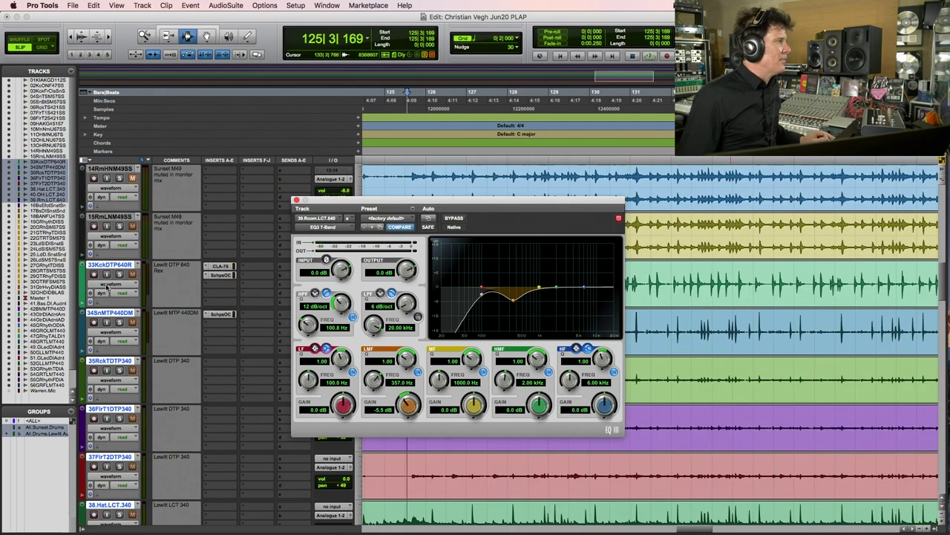
pyautogui.click(118, 274)
pyautogui.moveTo(483, 204); pyautogui.dragTo(485, 118)
pyautogui.press('space')
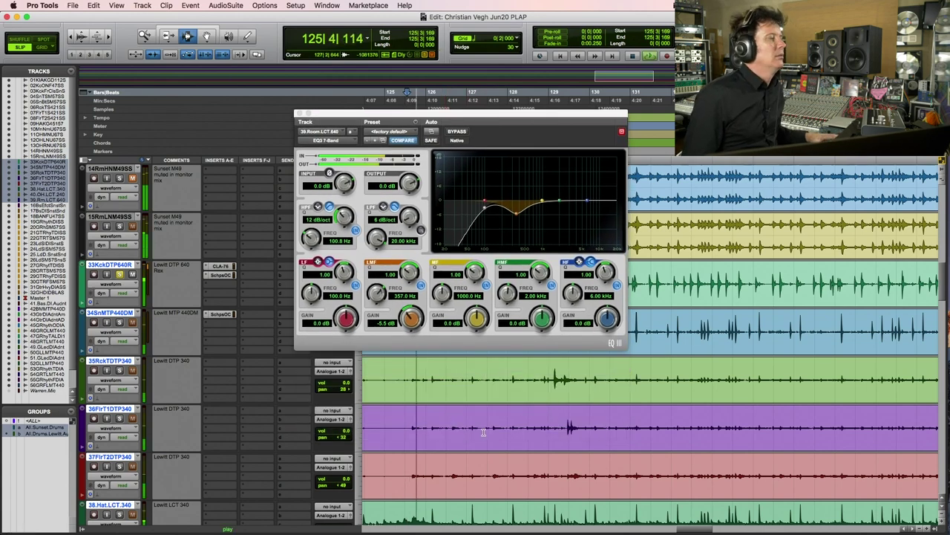
pyautogui.scroll(-1, 484, 433)
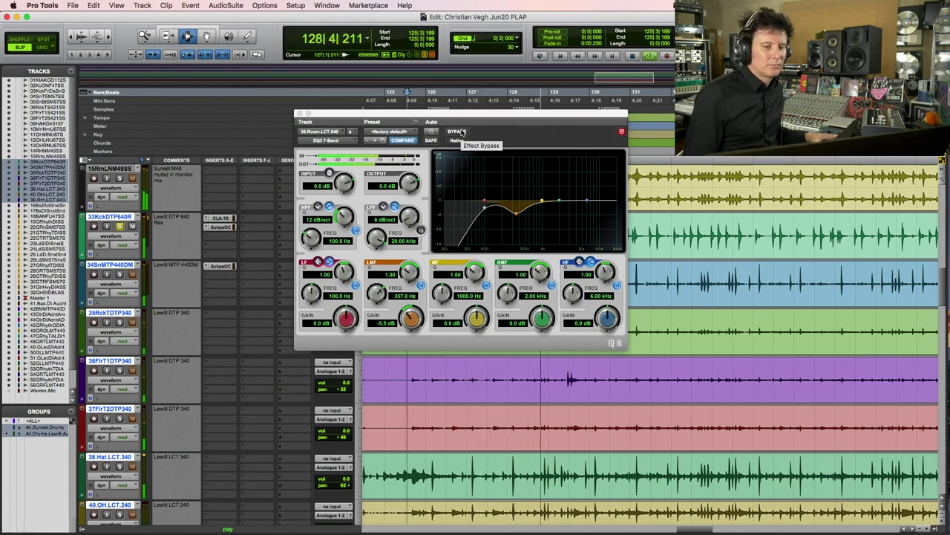
pyautogui.press('space')
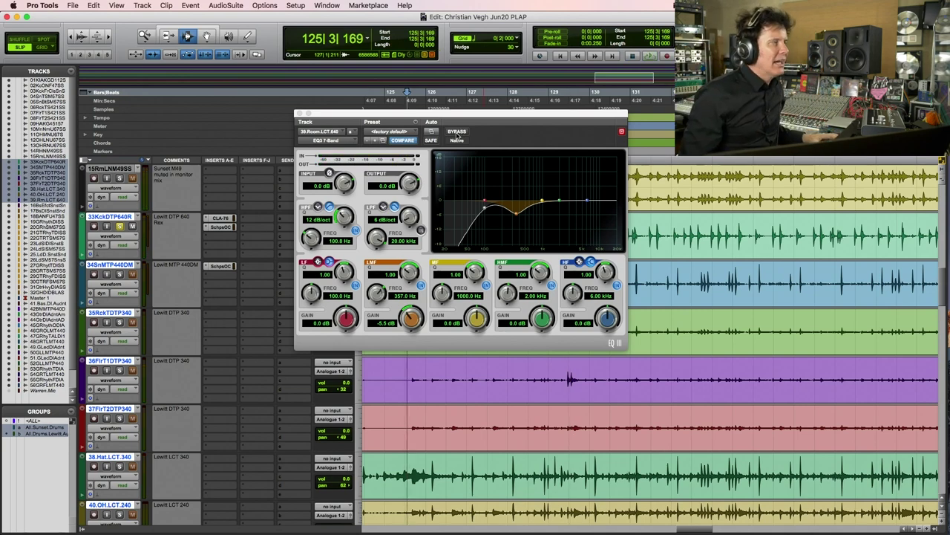
# - Compare the kick and room blend with the room EQ bypassed and active, and close the EQ window
pyautogui.click(458, 134)
pyautogui.click(458, 135)
pyautogui.press('space')
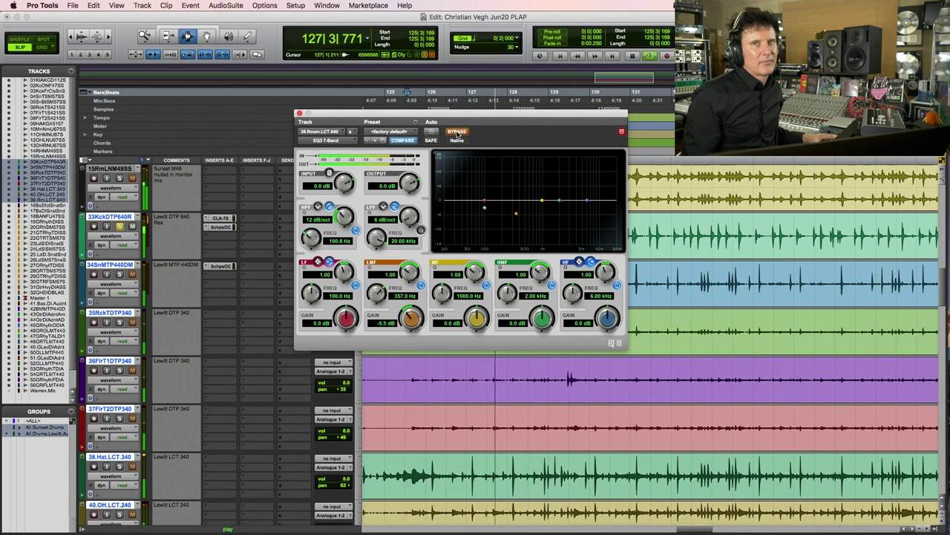
pyautogui.press('space')
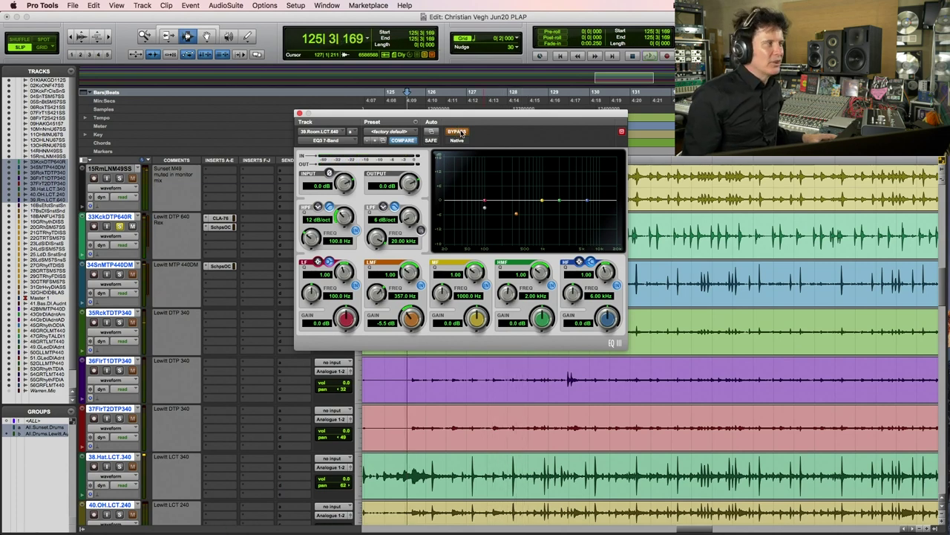
pyautogui.click(459, 132)
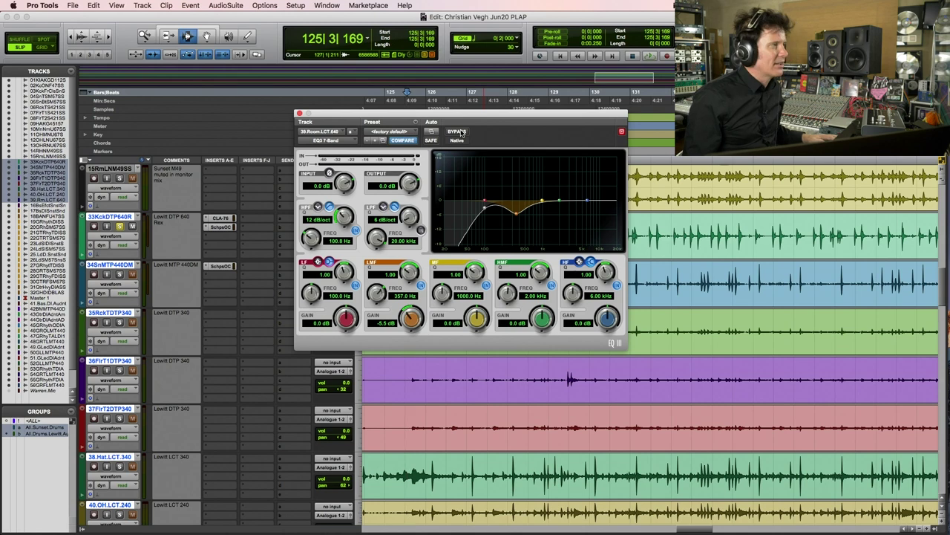
pyautogui.press('space')
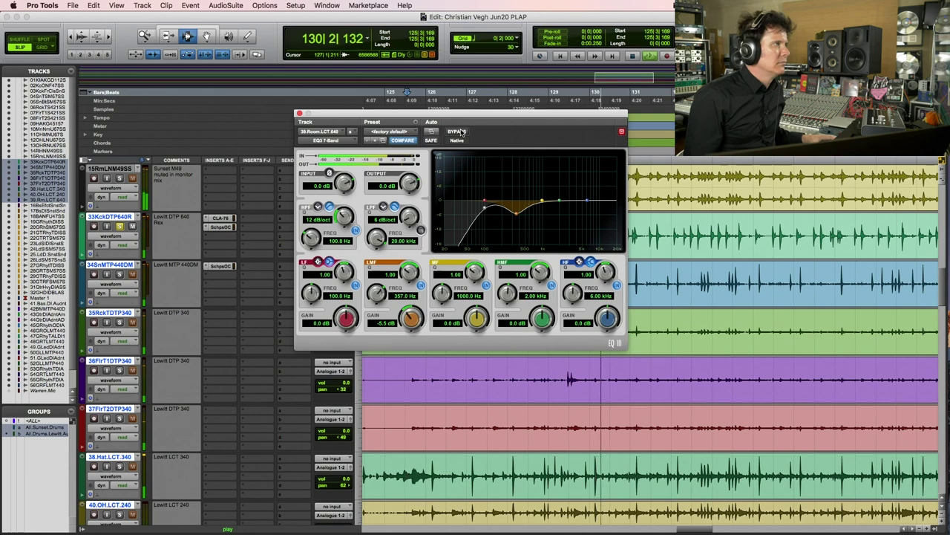
pyautogui.click(458, 131)
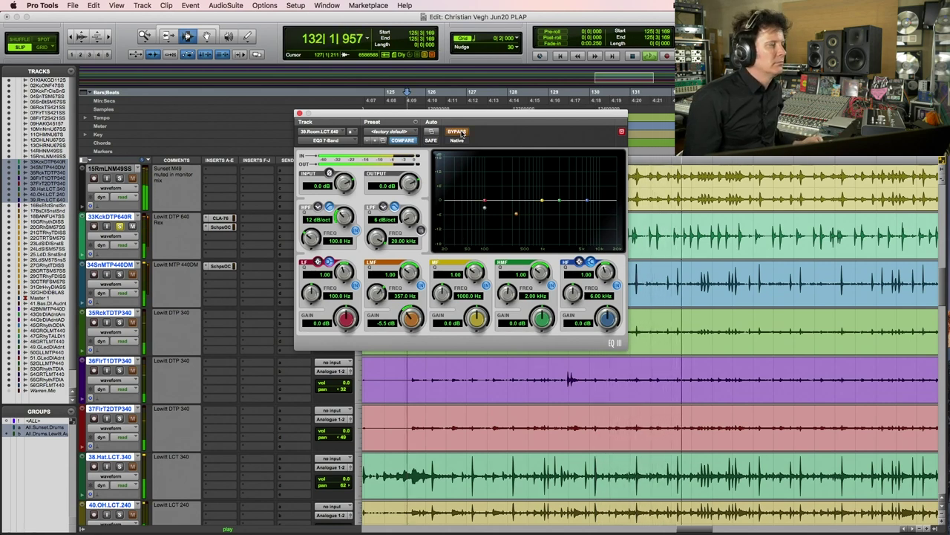
pyautogui.click(457, 131)
pyautogui.press('space')
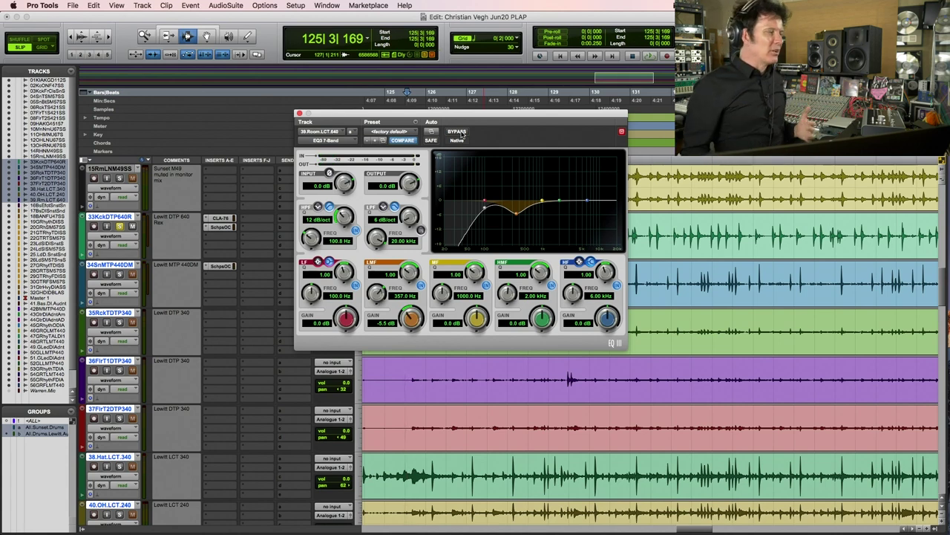
pyautogui.click(298, 115)
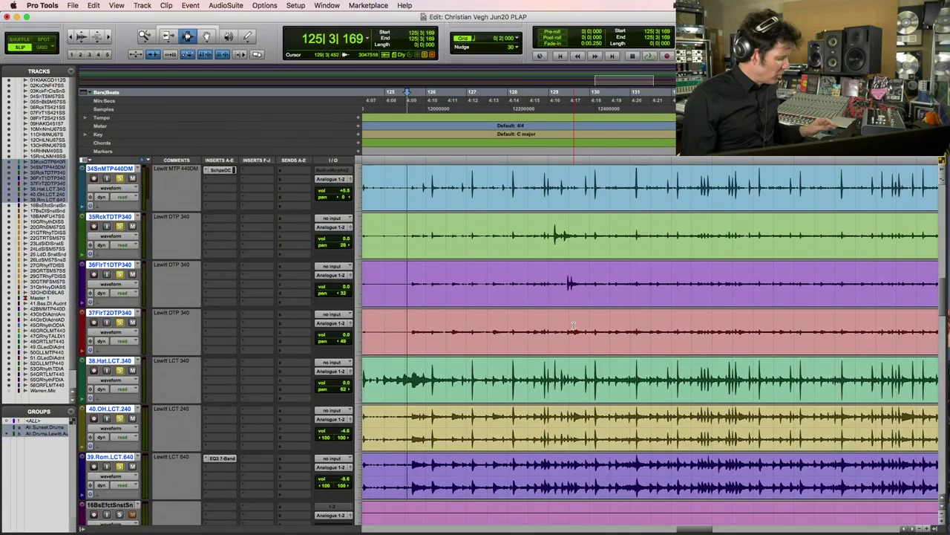
# - Listen to all the soloed Lewitt drum tracks together from bar 125 onward
pyautogui.press('space')
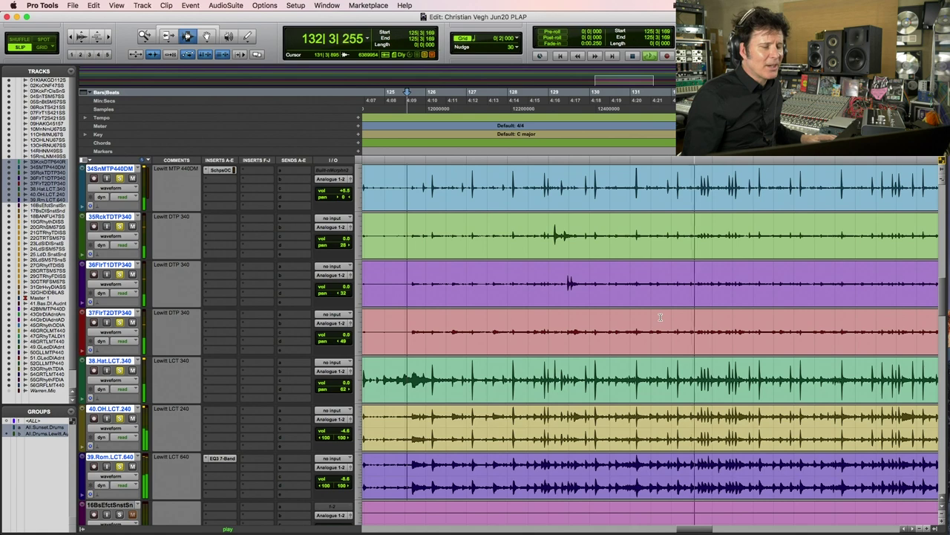
pyautogui.press('r')
pyautogui.press('r')
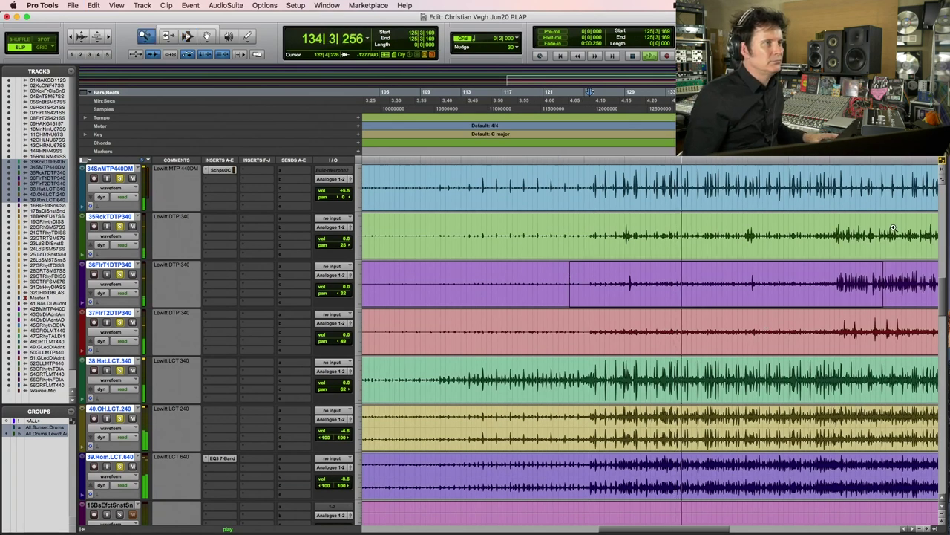
pyautogui.press('t')
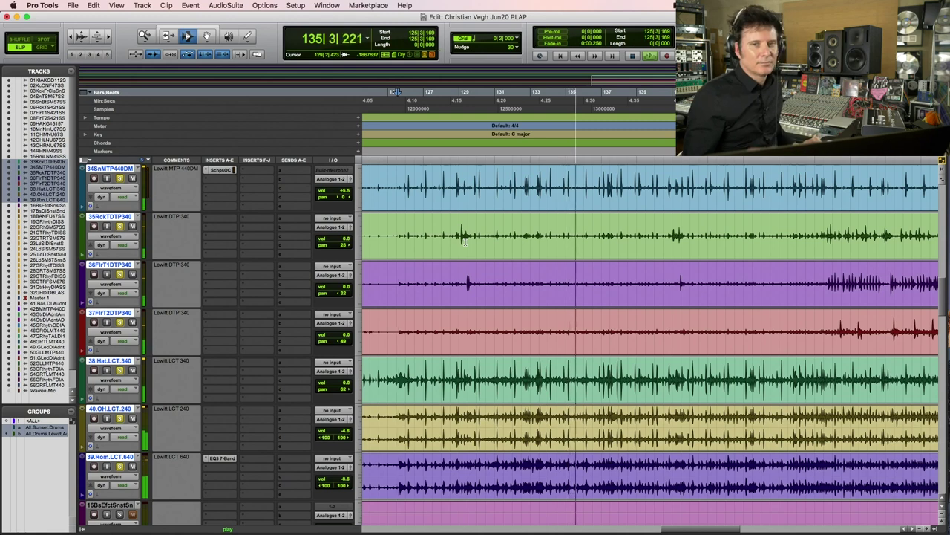
pyautogui.press('space')
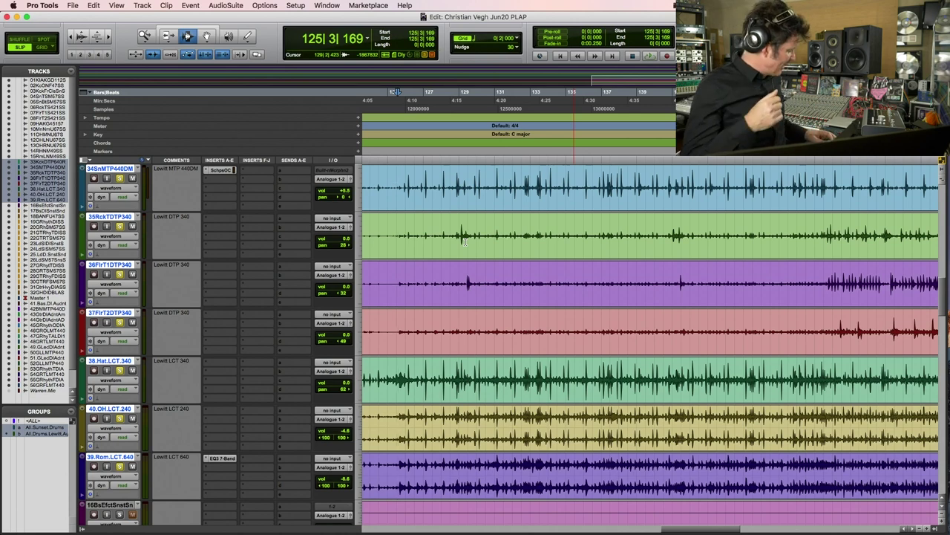
pyautogui.press('space')
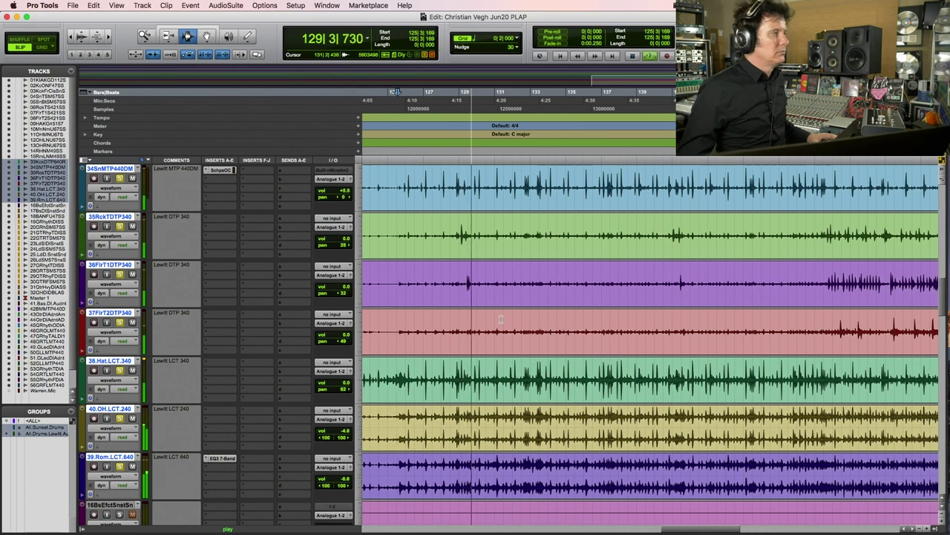
pyautogui.press('space')
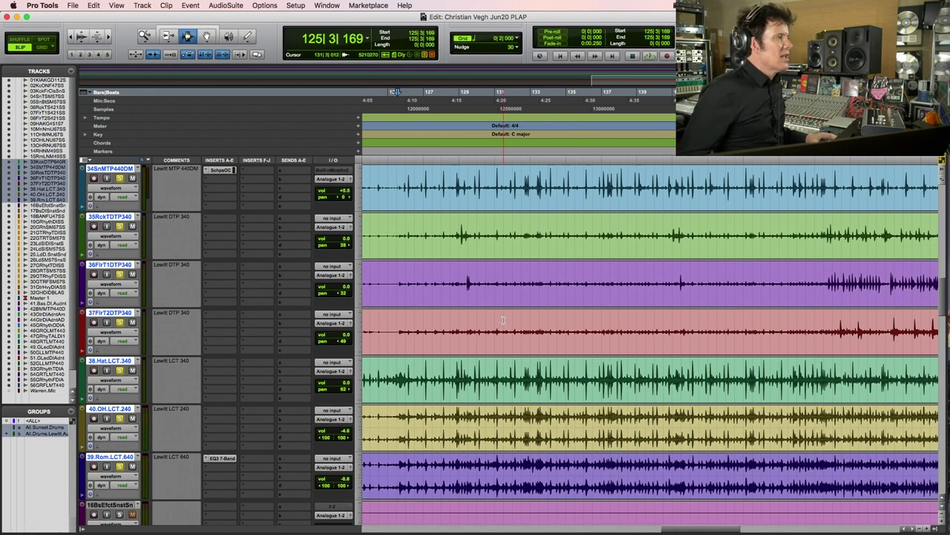
# - Place the playback start at 125|3|010 and solo only the 40.OH.LCT.240 overheads for a brief listen
pyautogui.press('super+bracketleft')
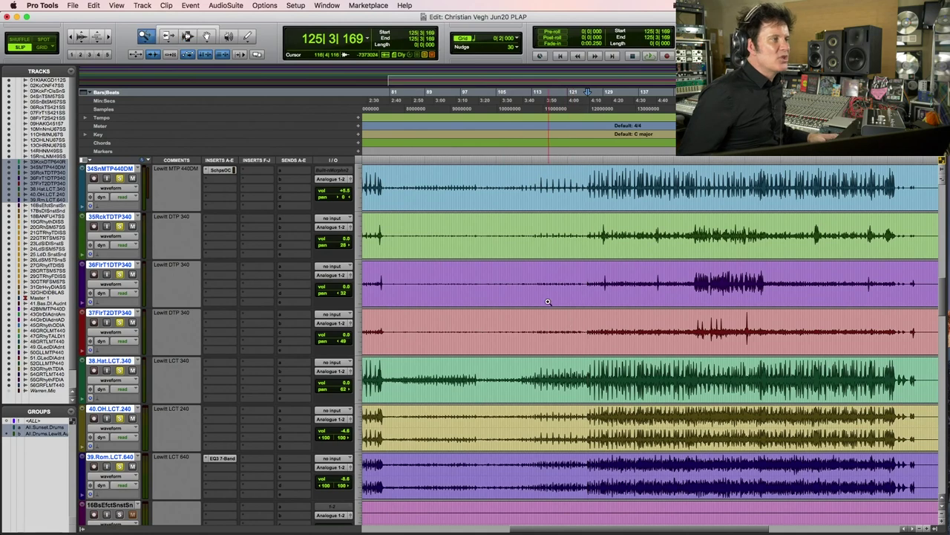
pyautogui.press('super+bracketright')
pyautogui.click(489, 240)
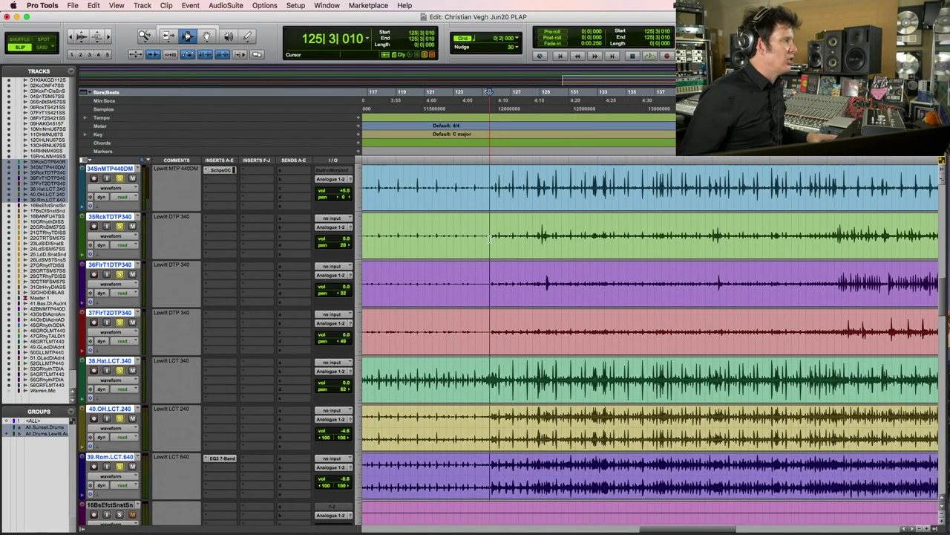
pyautogui.click(119, 418)
pyautogui.press('space')
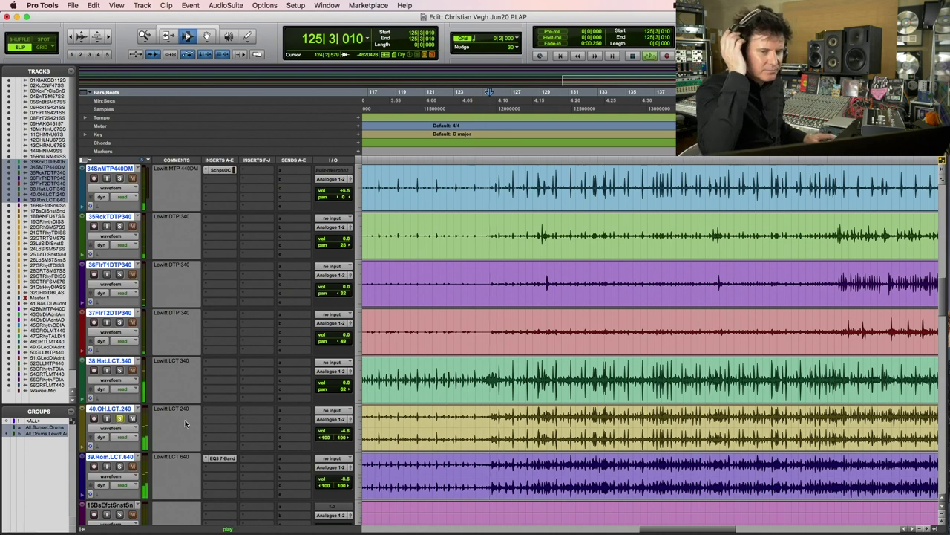
pyautogui.press('space')
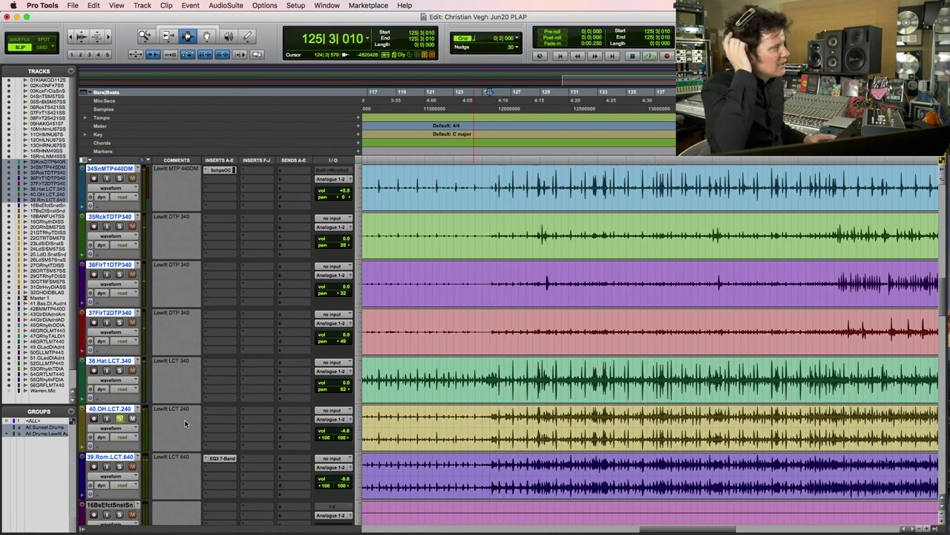
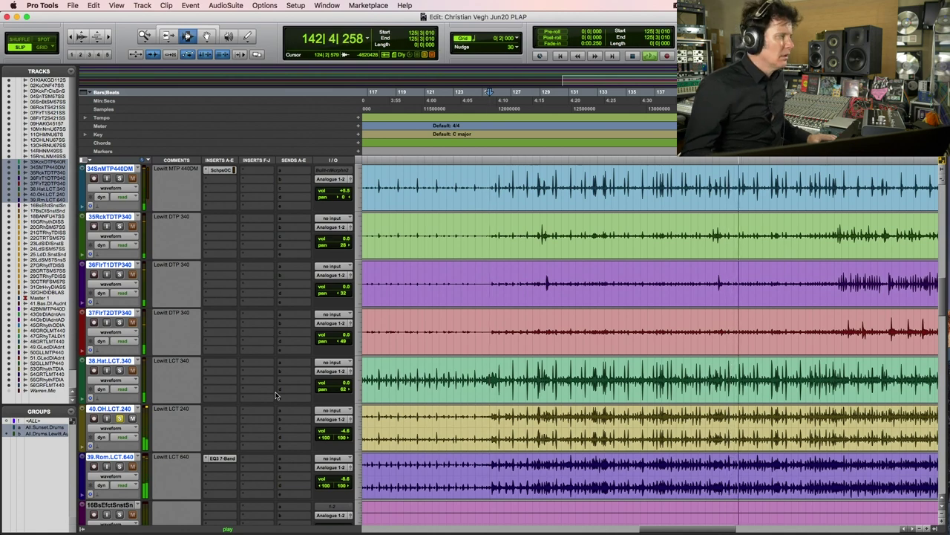
# - Place the playback start at 149|3|401, where the floor tom part begins, and play the soloed overheads
pyautogui.press('space')
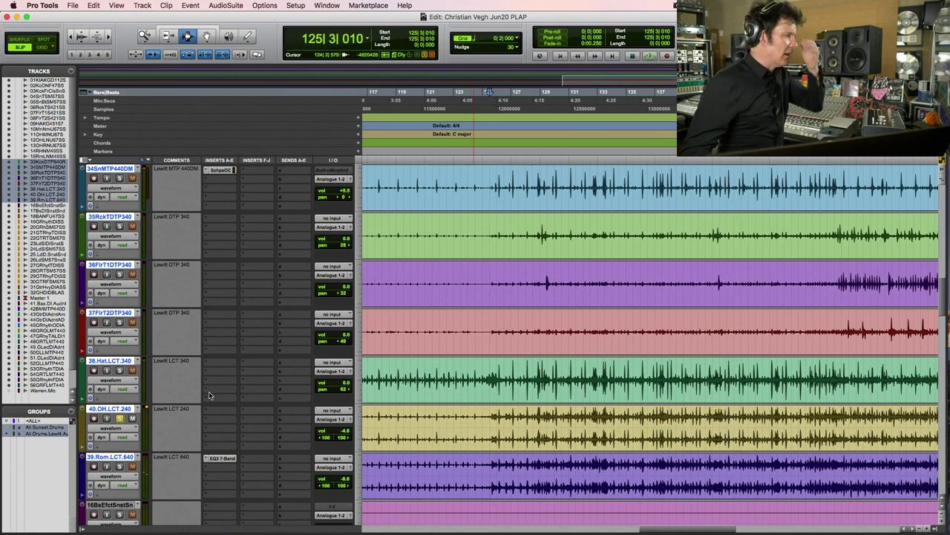
pyautogui.click(219, 415)
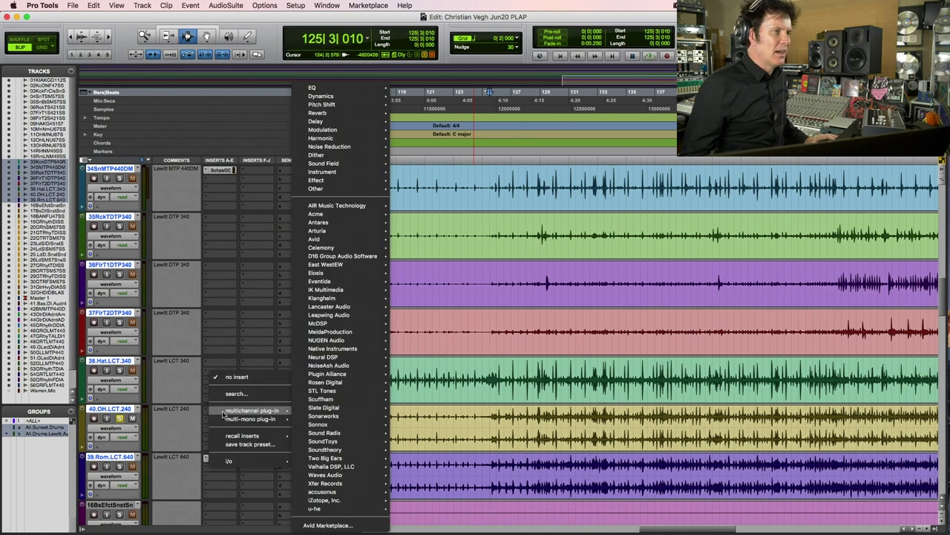
pyautogui.click(853, 275)
pyautogui.click(836, 278)
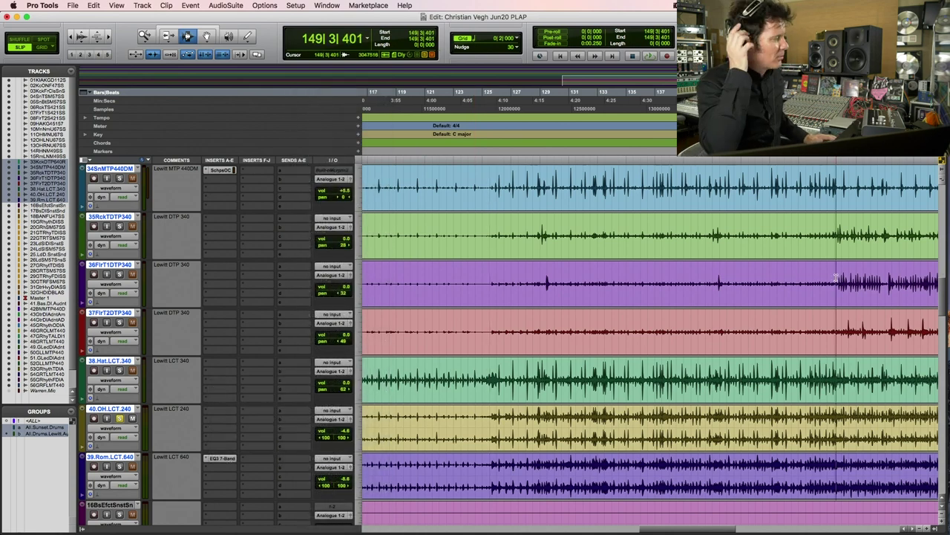
pyautogui.press('space')
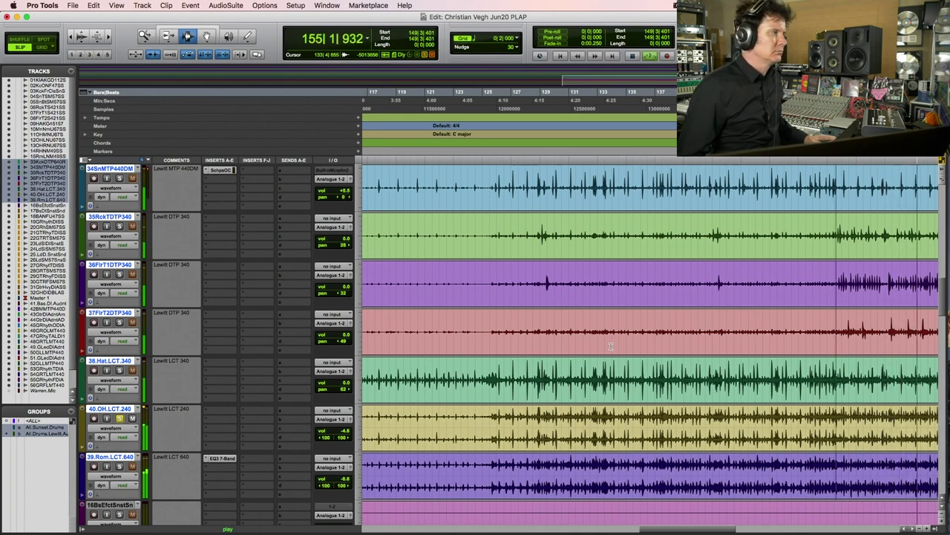
# - Pan the 37FlrT2DTP340 floor tom to 65 left while checking its hits against the overheads from bar 149
pyautogui.moveTo(349, 342); pyautogui.dragTo(341, 343)
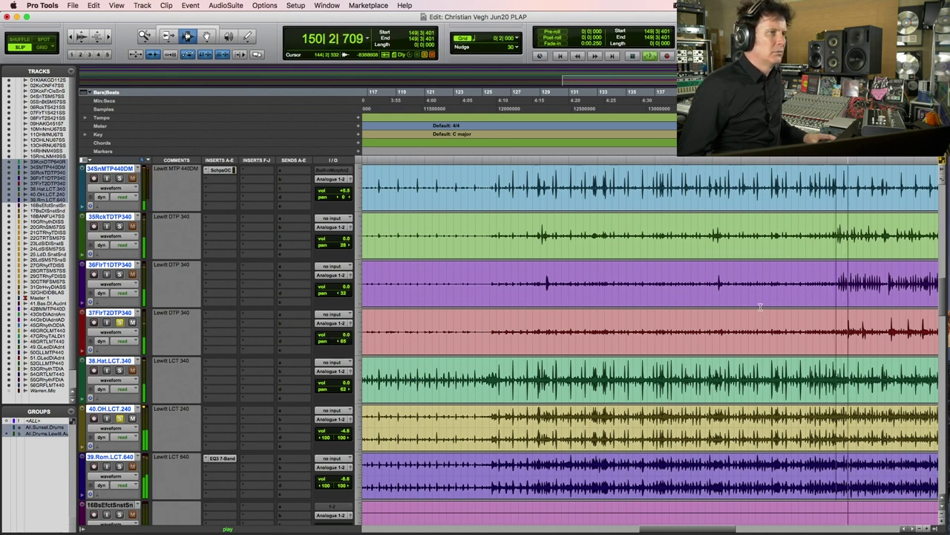
pyautogui.press('super+bracketleft')
pyautogui.press('F5')
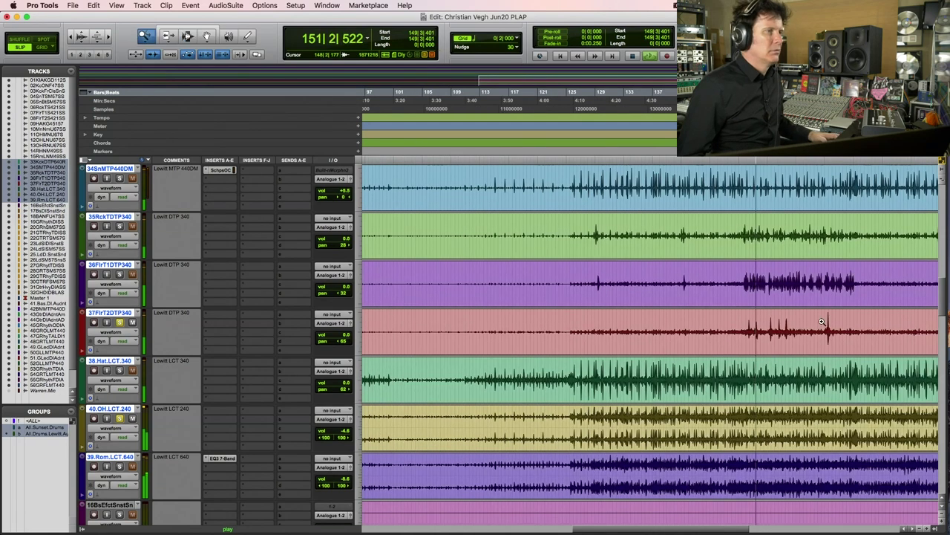
pyautogui.click(821, 321)
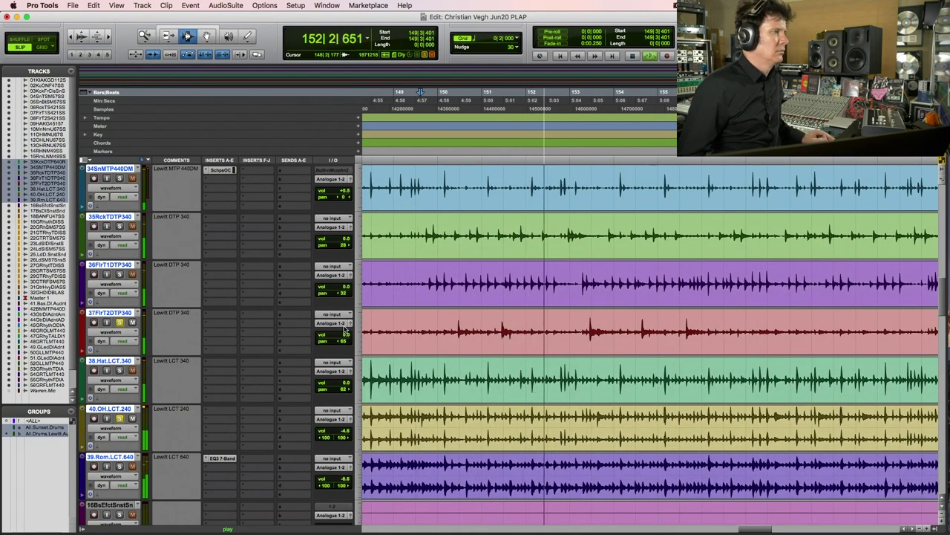
# - Pan the 37FlrT2DTP340 floor tom to 81 left, comparing the overheads with and without it soloed from 149|3|401
pyautogui.press('space')
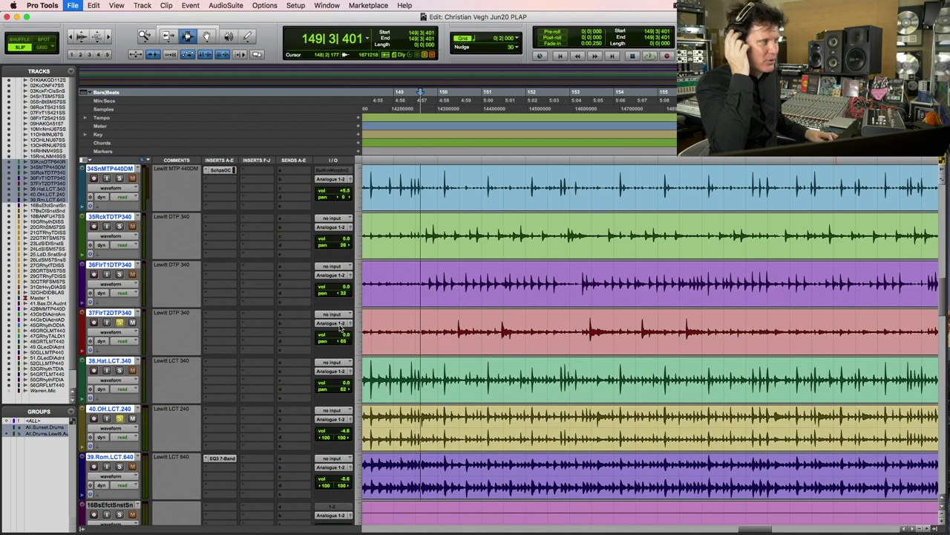
pyautogui.press('space')
pyautogui.press('space')
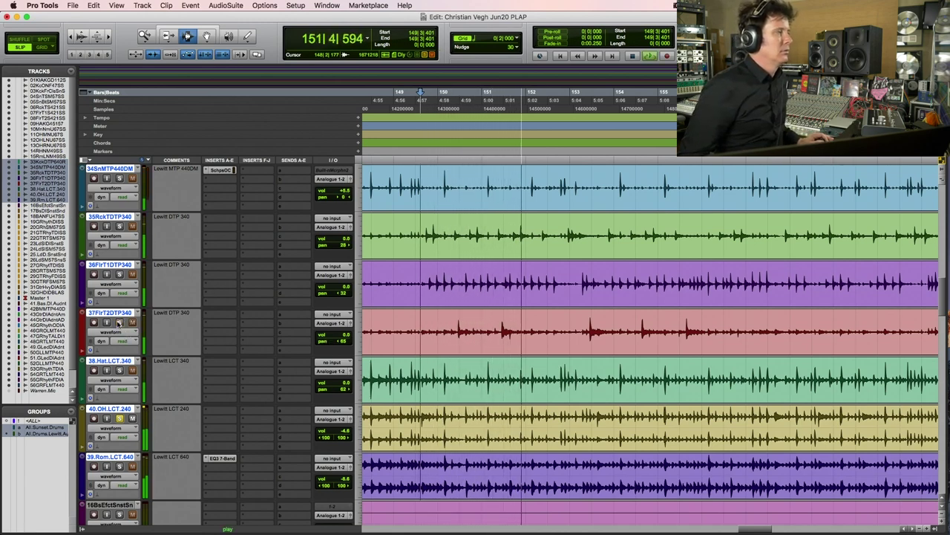
pyautogui.press('space')
pyautogui.press('space')
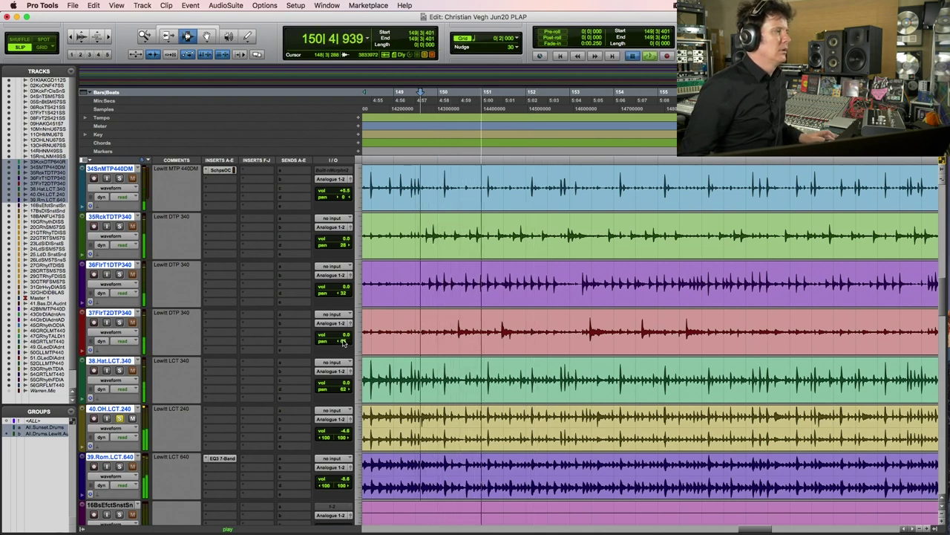
pyautogui.press('space')
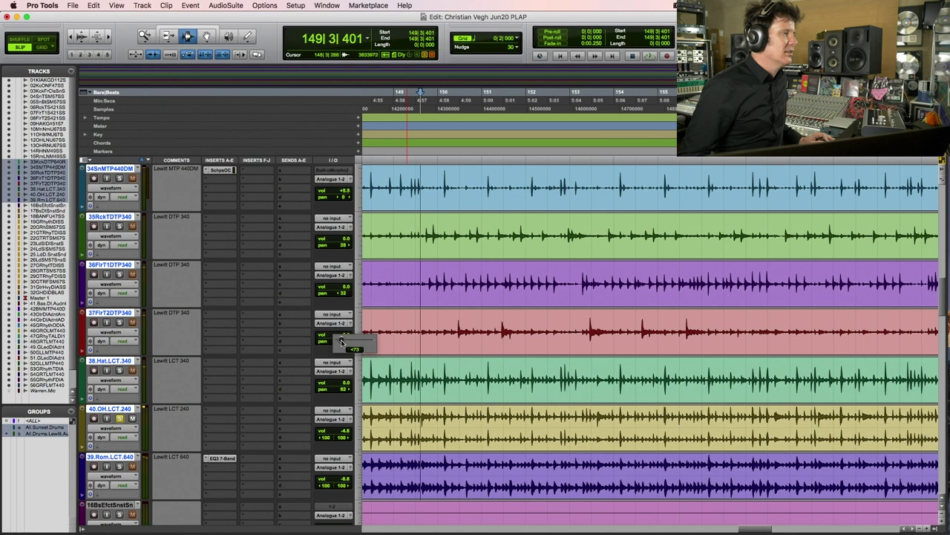
pyautogui.press('space')
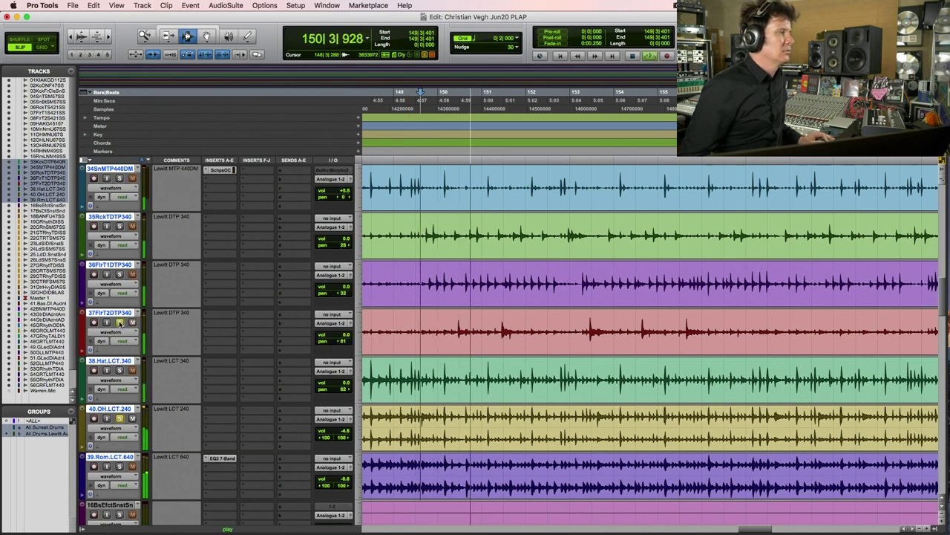
pyautogui.click(119, 322)
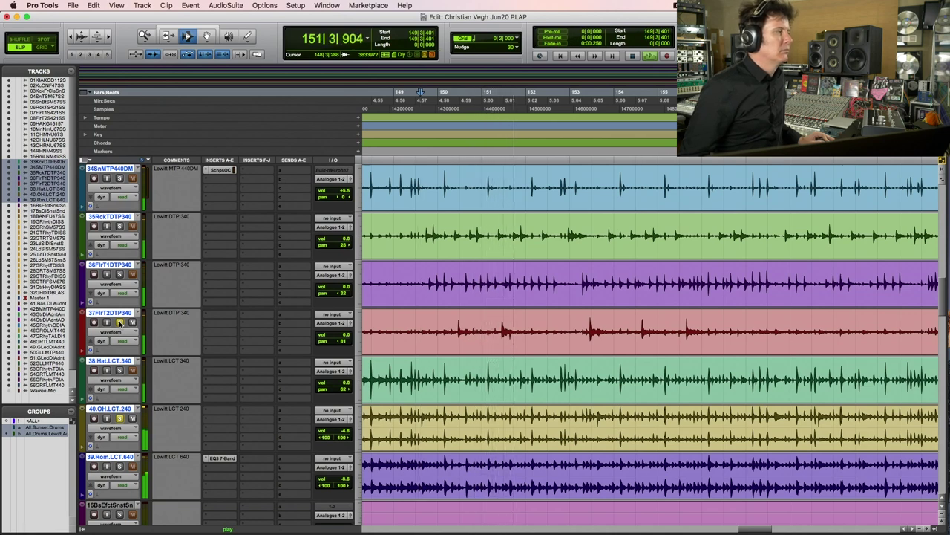
pyautogui.press('space')
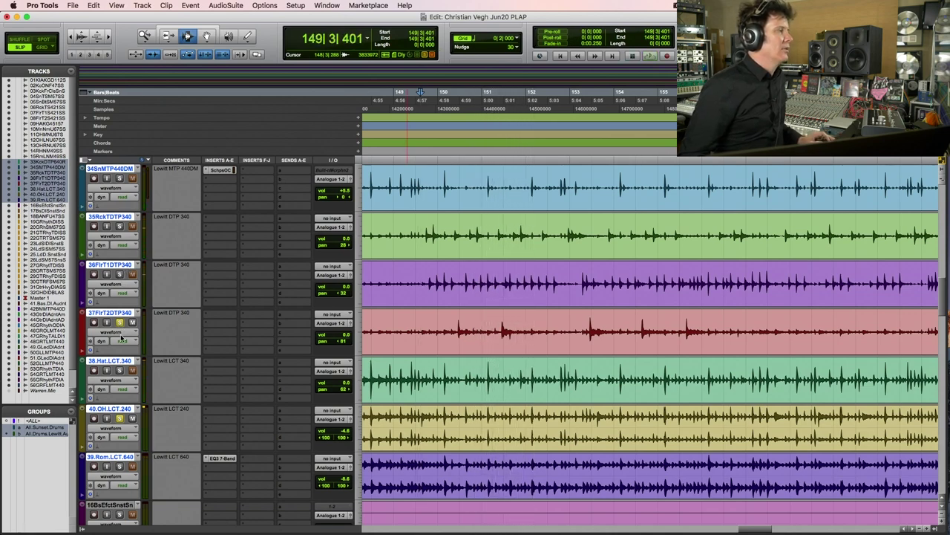
# - Playing from 149|3|807, solo and pan the 36FlrT1DTP340 floor tom to 46 left and the 35RckTDTP340 rack tom to 33 right
pyautogui.click(425, 233)
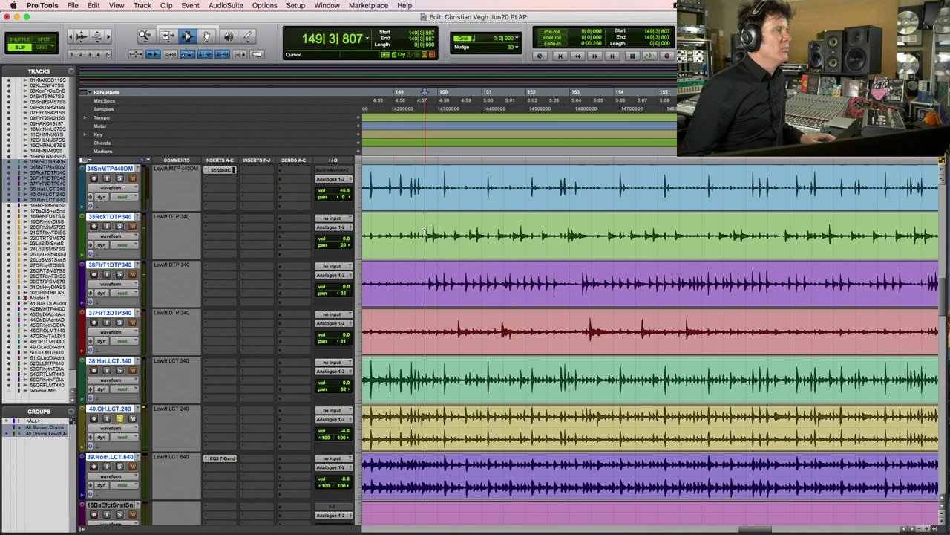
pyautogui.press('space')
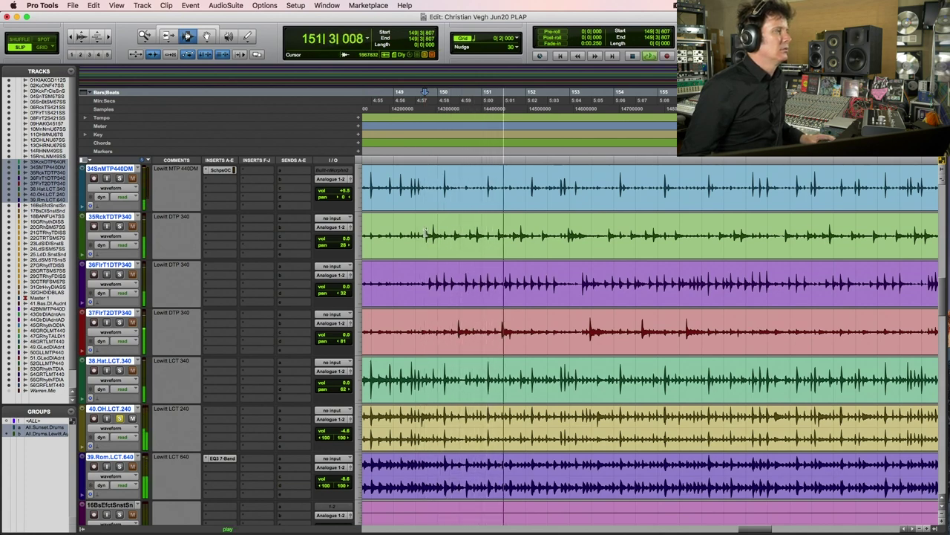
pyautogui.click(119, 274)
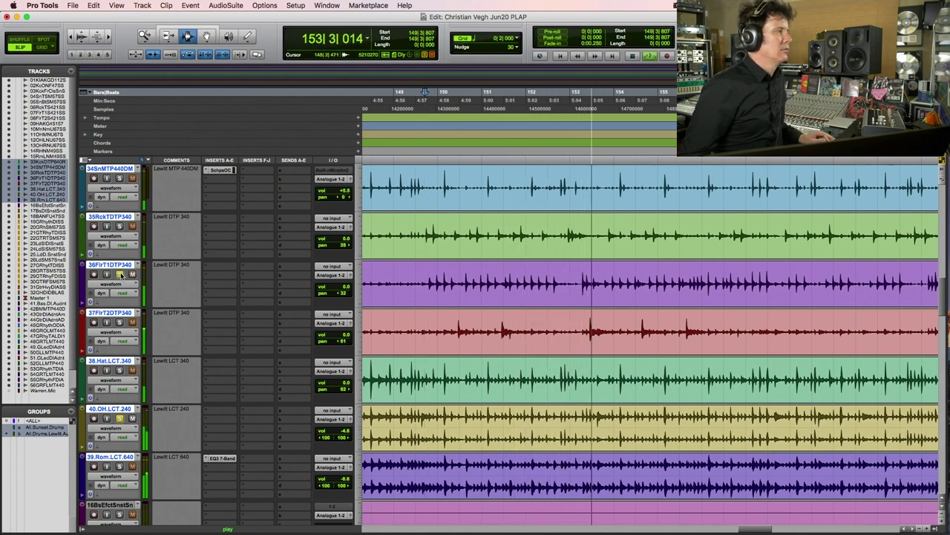
pyautogui.moveTo(327, 295); pyautogui.dragTo(338, 293)
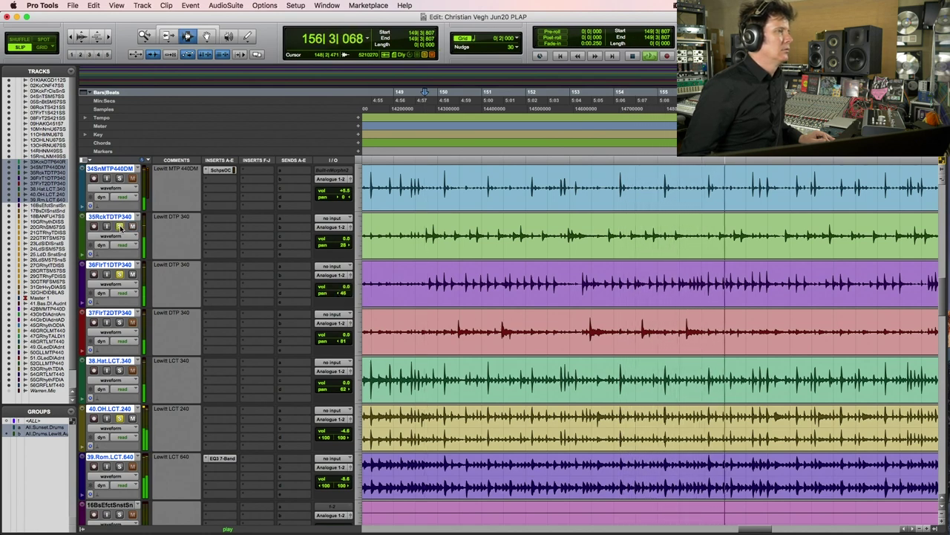
pyautogui.moveTo(344, 247); pyautogui.dragTo(345, 247)
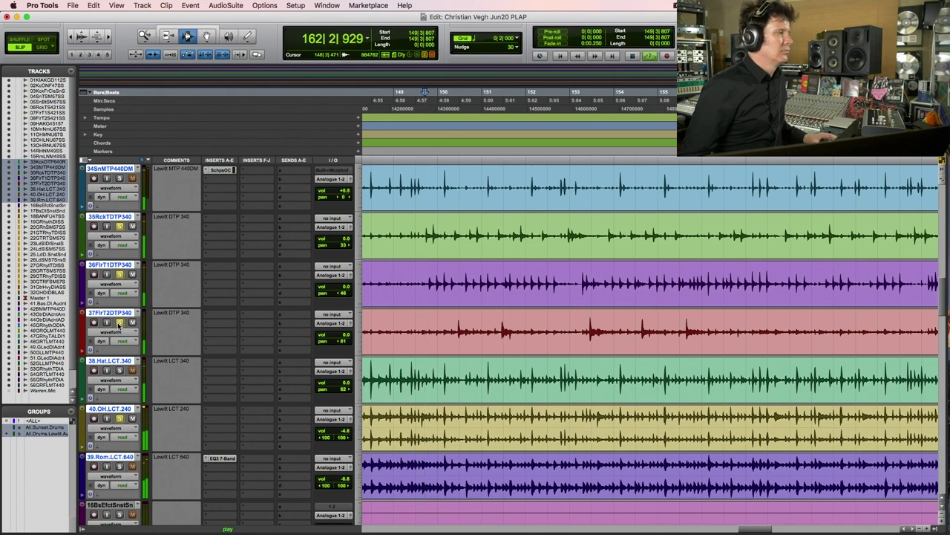
pyautogui.press('space')
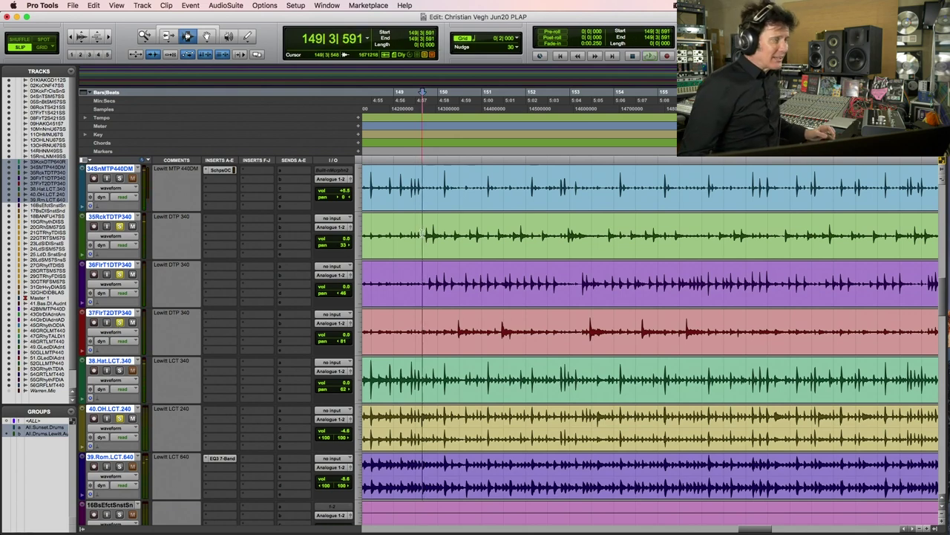
# - Suspend the track groups, select the three Lewitt tom tracks and group them as Toms.Lewitt.Audient
pyautogui.press('super+shift+g')
pyautogui.click(421, 235)
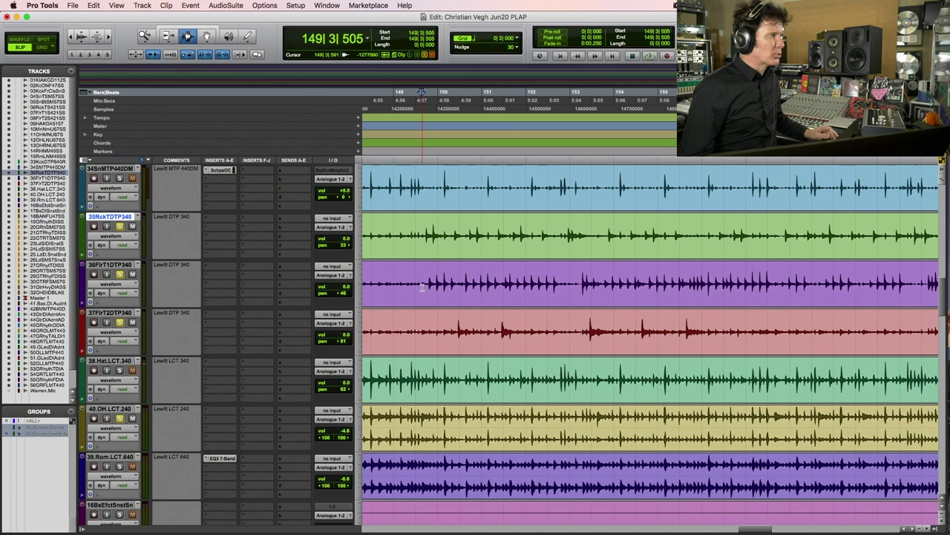
pyautogui.keyDown('shift'); pyautogui.click(420, 328); pyautogui.keyUp('shift')
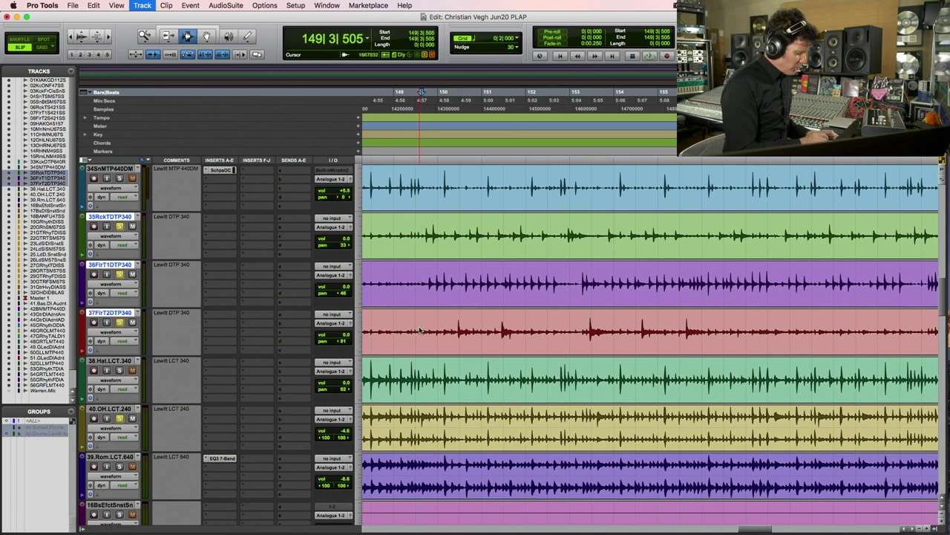
pyautogui.press('super+g')
pyautogui.write('Toms.Lewitt.Audient')
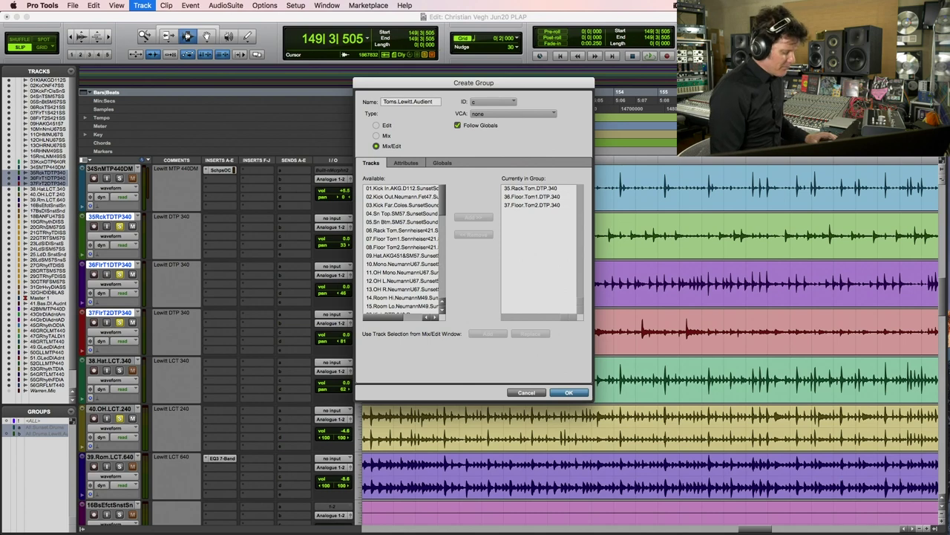
pyautogui.press('Return')
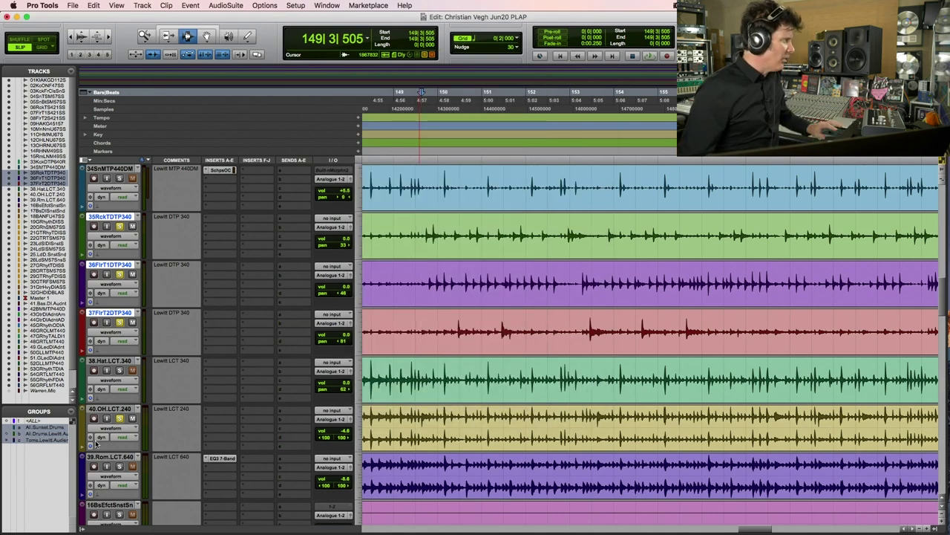
# - Raise the volume of the three grouped Lewitt toms to +2.4 and play them with the overheads from bar 149
pyautogui.click(349, 245)
pyautogui.moveTo(348, 242); pyautogui.dragTo(347, 241)
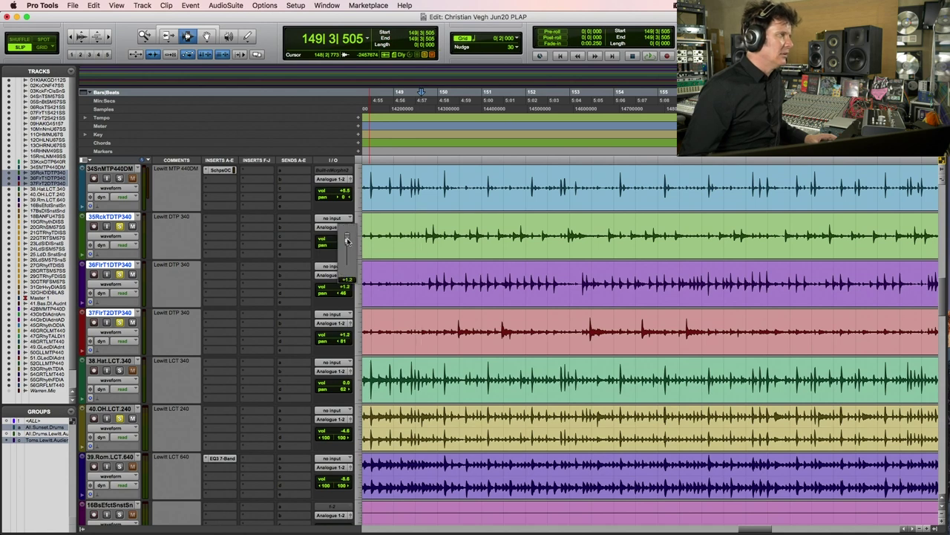
pyautogui.press('space')
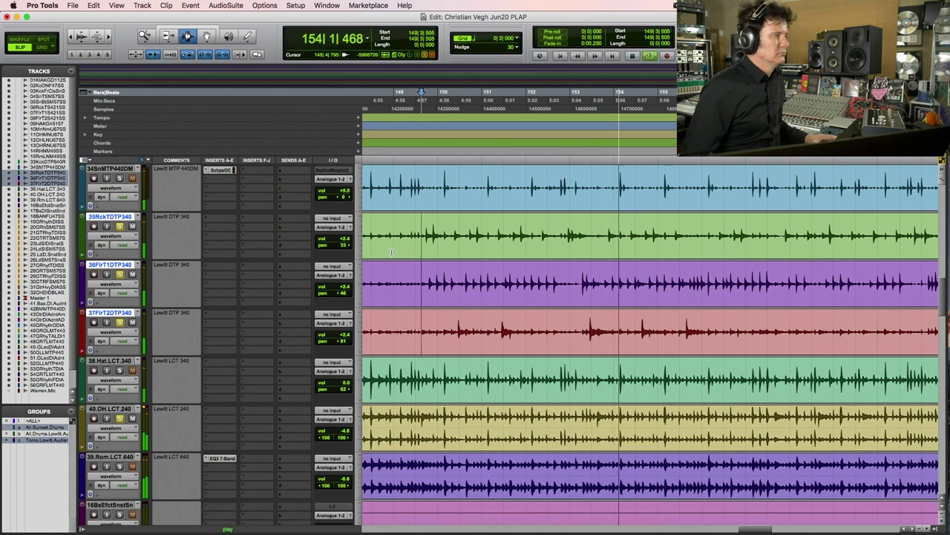
pyautogui.press('space')
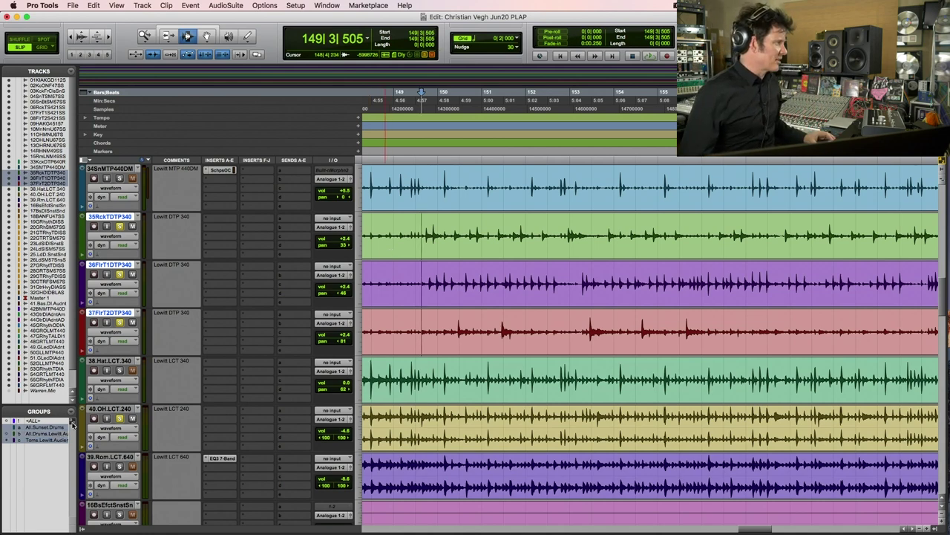
# - Play all the soloed Lewitt drum tracks from 149|2|170 to judge the toms within the full kit
pyautogui.click(406, 321)
pyautogui.press('space')
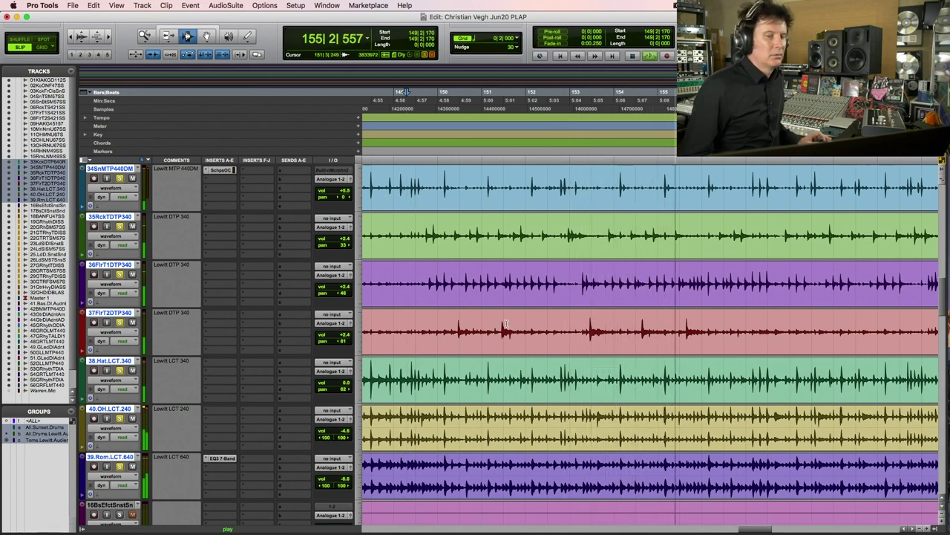
pyautogui.scroll(-10, 506, 323)
pyautogui.scroll(-10, 505, 324)
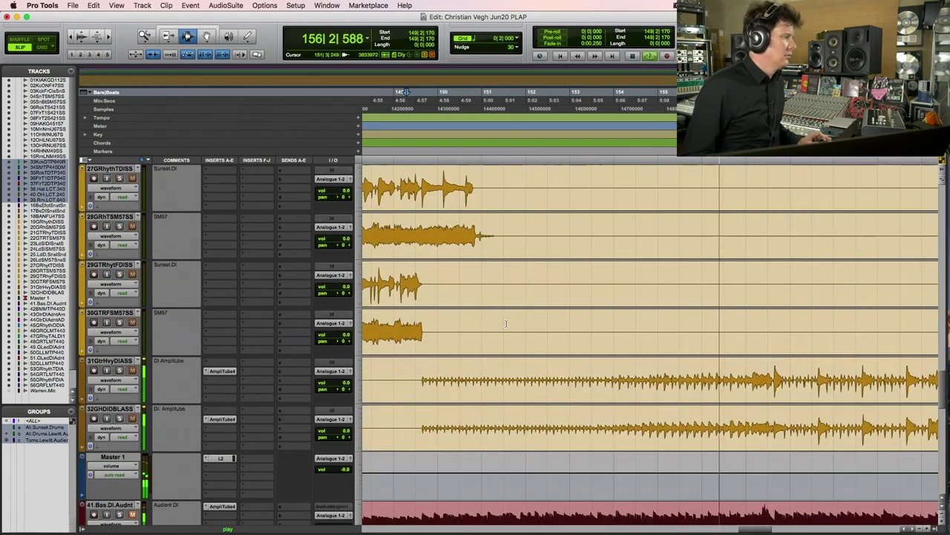
pyautogui.scroll(1, 505, 324)
pyautogui.scroll(15, 505, 323)
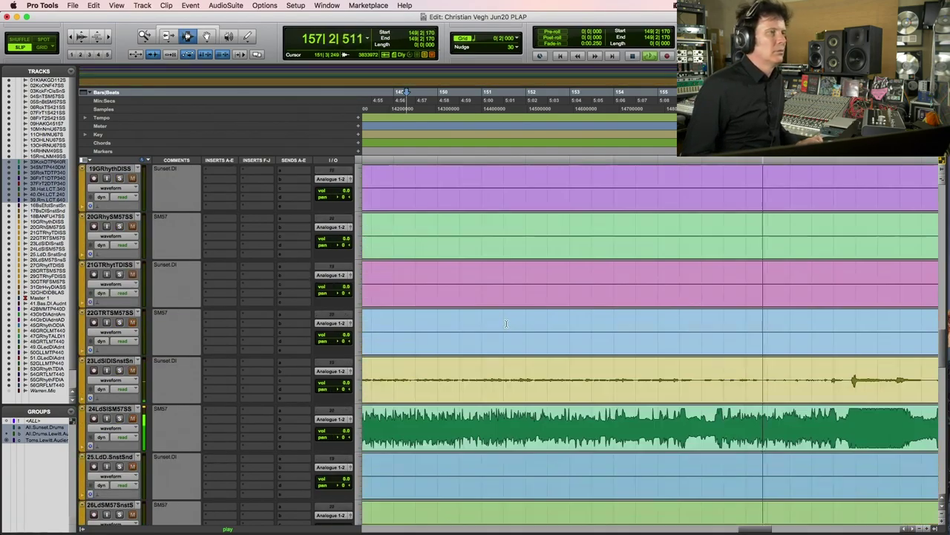
pyautogui.scroll(-3, 506, 323)
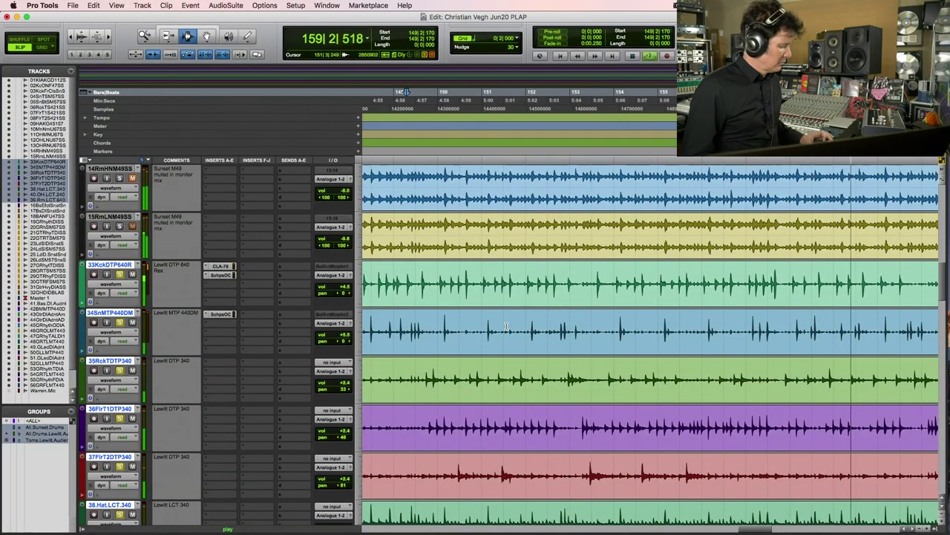
pyautogui.scroll(-2, 505, 325)
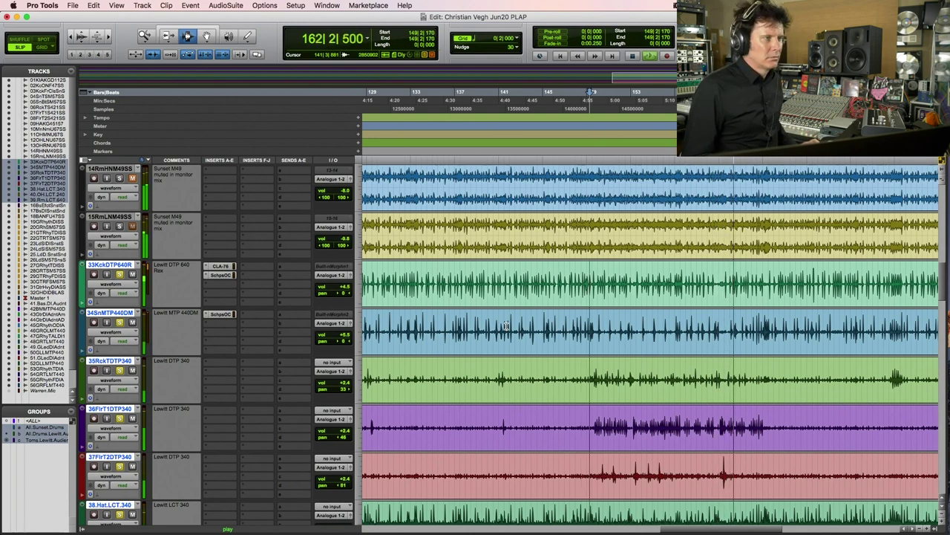
pyautogui.press('space')
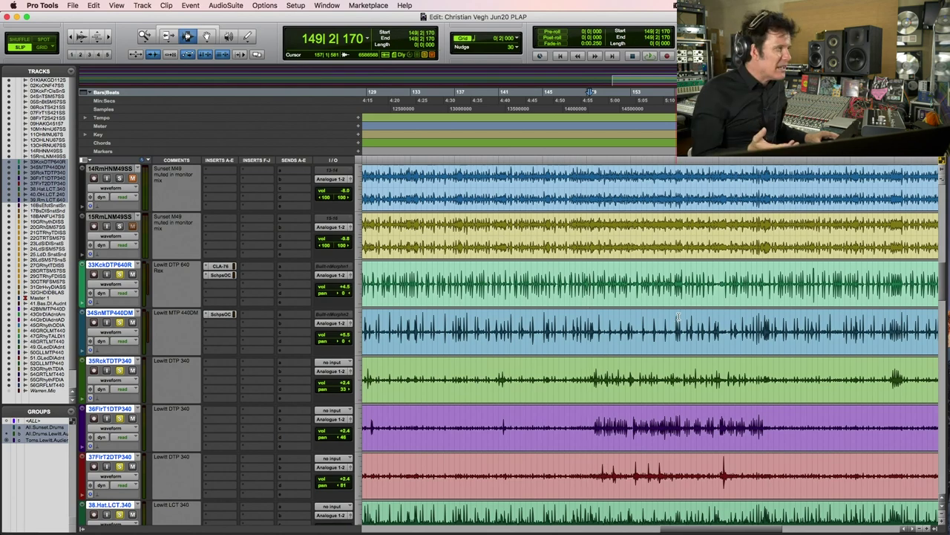
# - Keep listening to the full Lewitt drum kit and move the playback start to 166|1|525, after the tom section
pyautogui.scroll(-3, 680, 327)
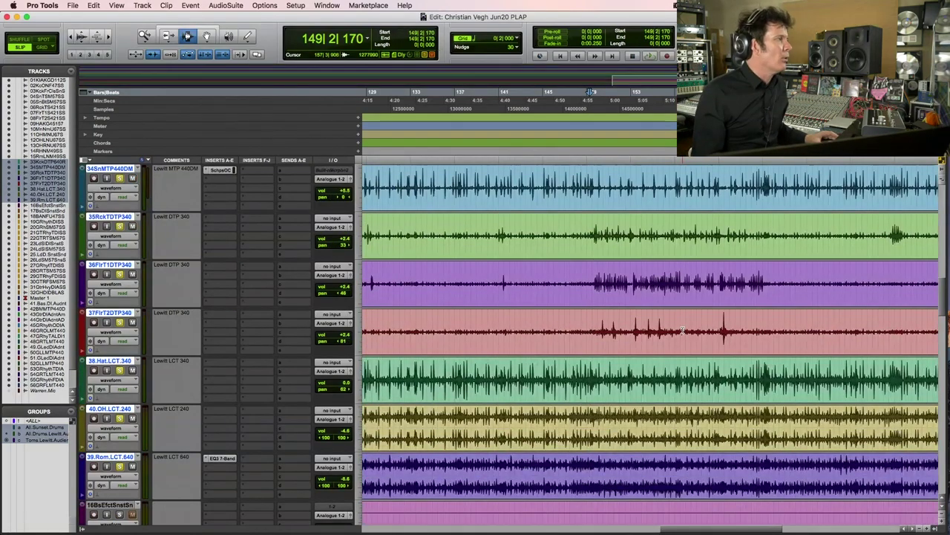
pyautogui.scroll(3, 682, 331)
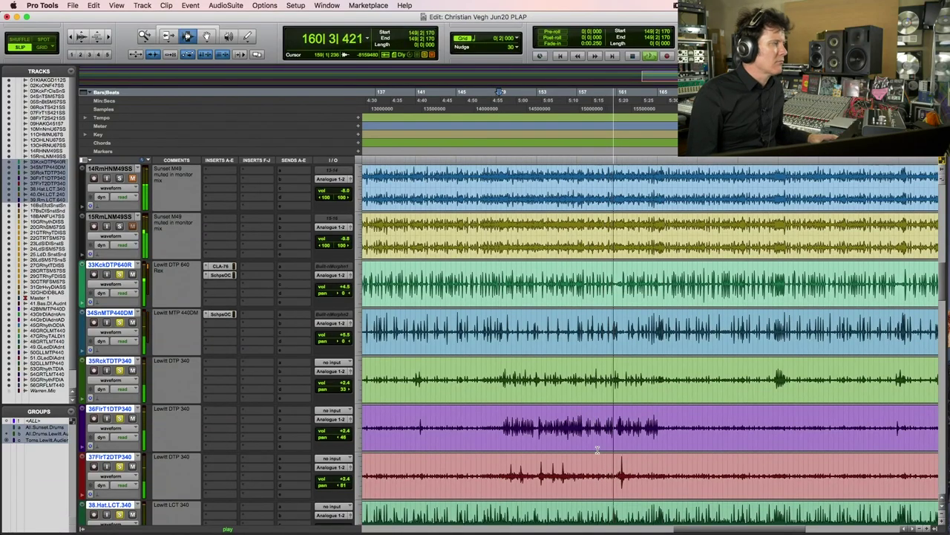
pyautogui.scroll(-3, 596, 450)
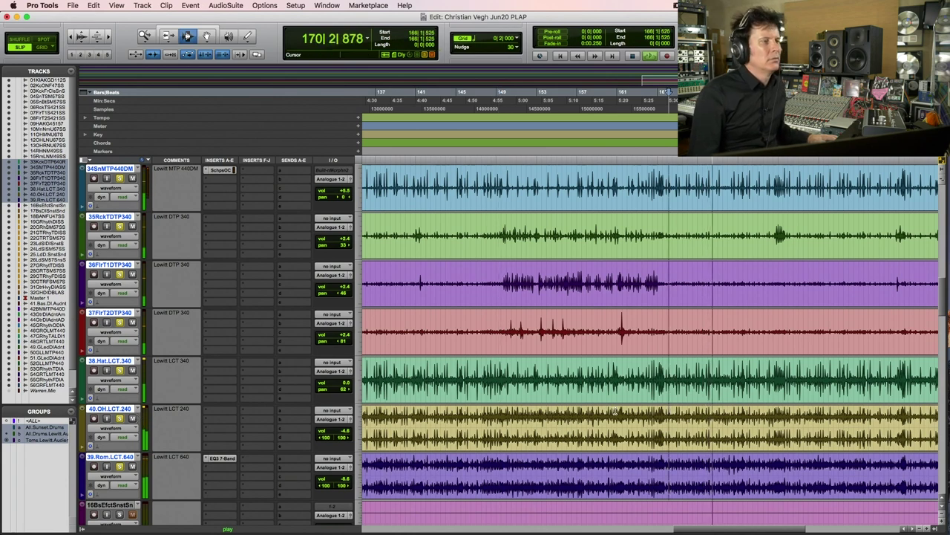
pyautogui.press('space')
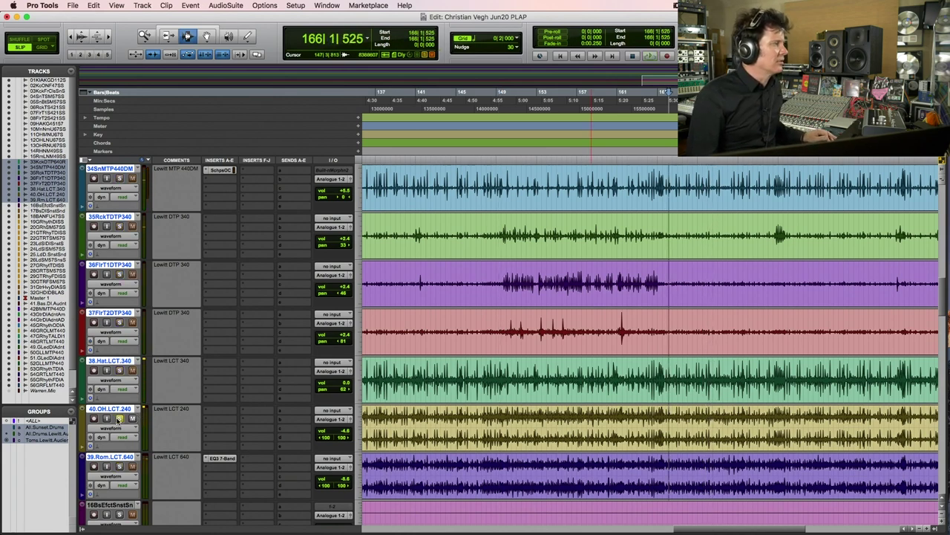
# - Solo only the 40.OH.LCT.240 overheads, play from 166|1|525 and zoom in on the timeline around bar 168
pyautogui.press('space')
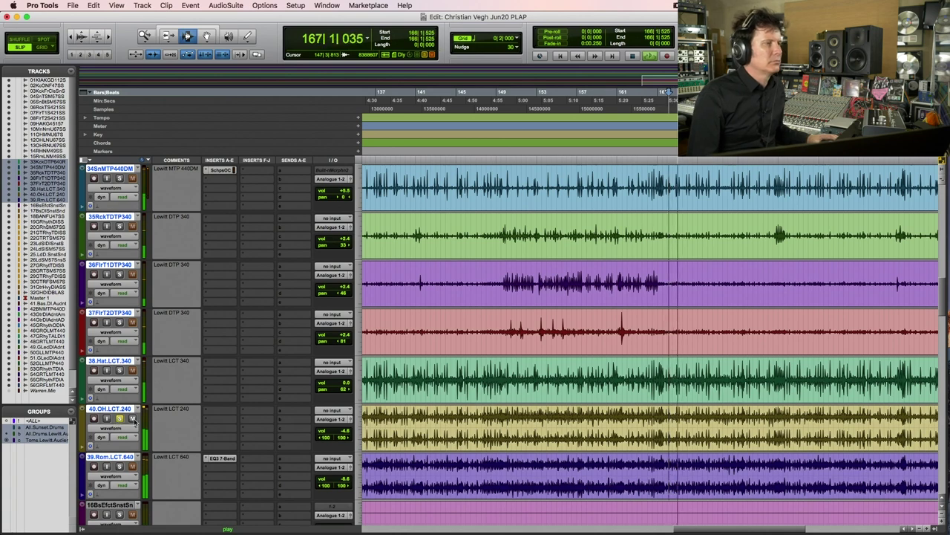
pyautogui.press('F5')
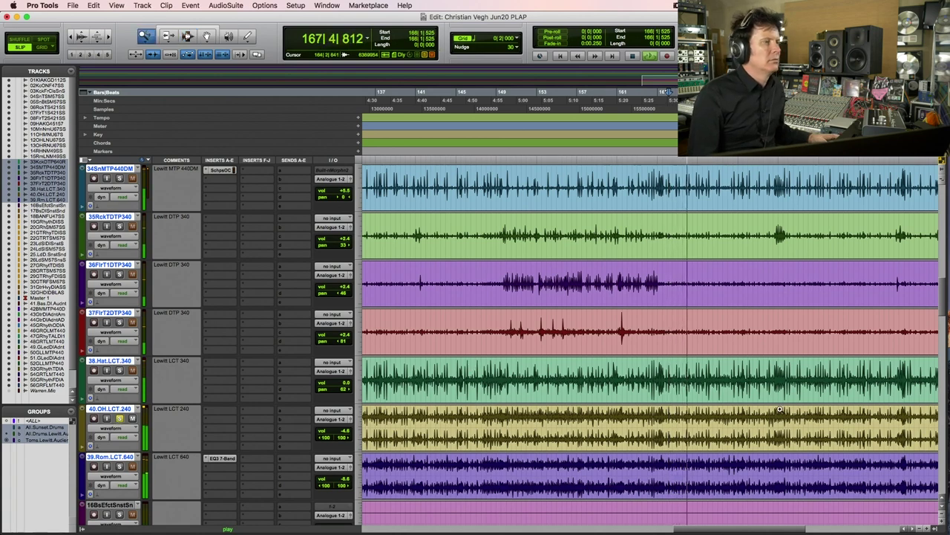
pyautogui.click(726, 410)
pyautogui.press('space')
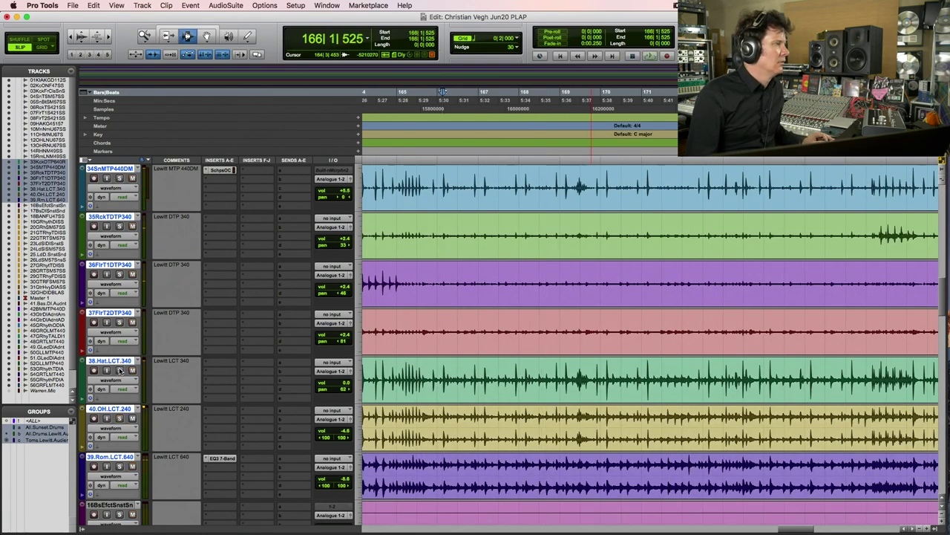
# - Solo only the 38.Hat.LCT.340 hi-hat for a brief listen from 166|1|525 and zoom the timeline back out
pyautogui.press('space')
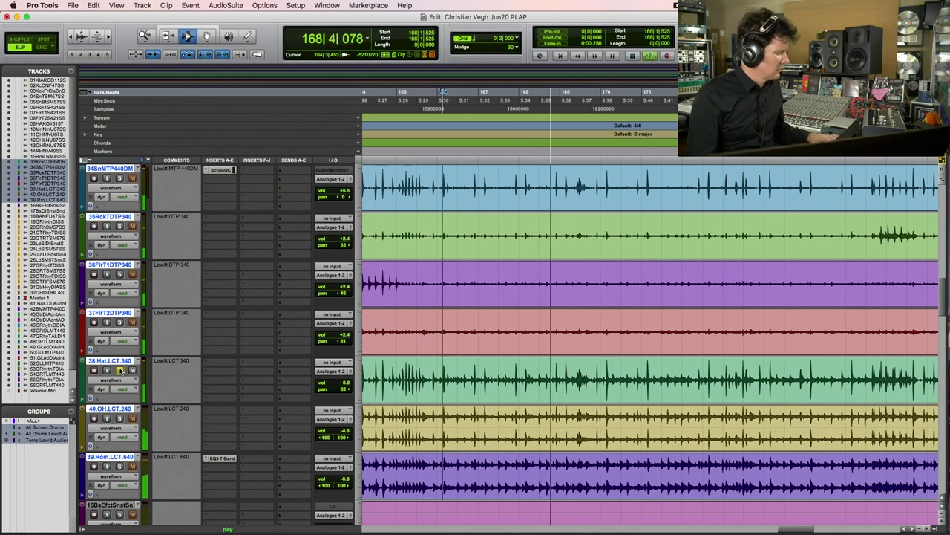
pyautogui.press('super+bracketleft')
pyautogui.press('super+bracketleft')
pyautogui.press('space')
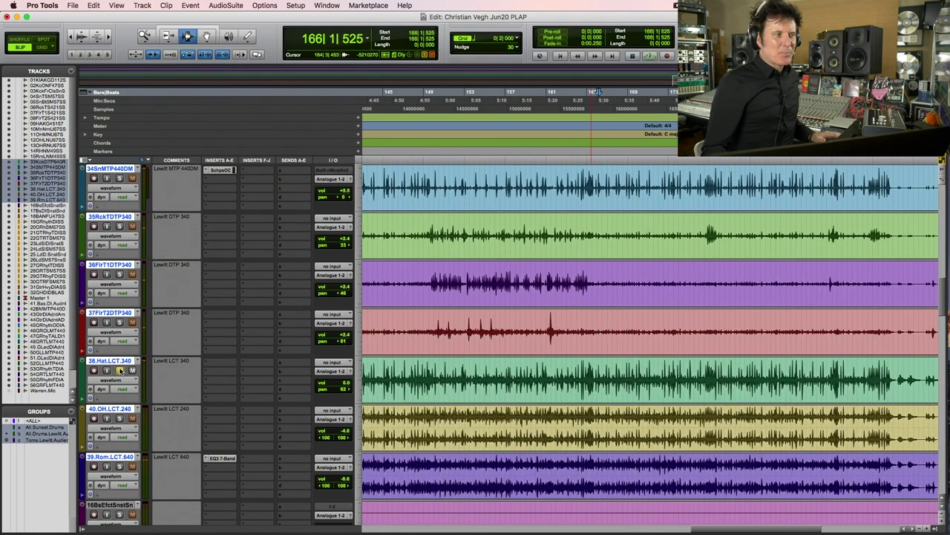
# - Play the 38.Hat.LCT.340 hi-hat with the soloed 40.OH.LCT.240 overheads from 165|4|566 and set the hi-hat volume to -6.6 dB
pyautogui.press('super+bracketright')
pyautogui.press('super+bracketright')
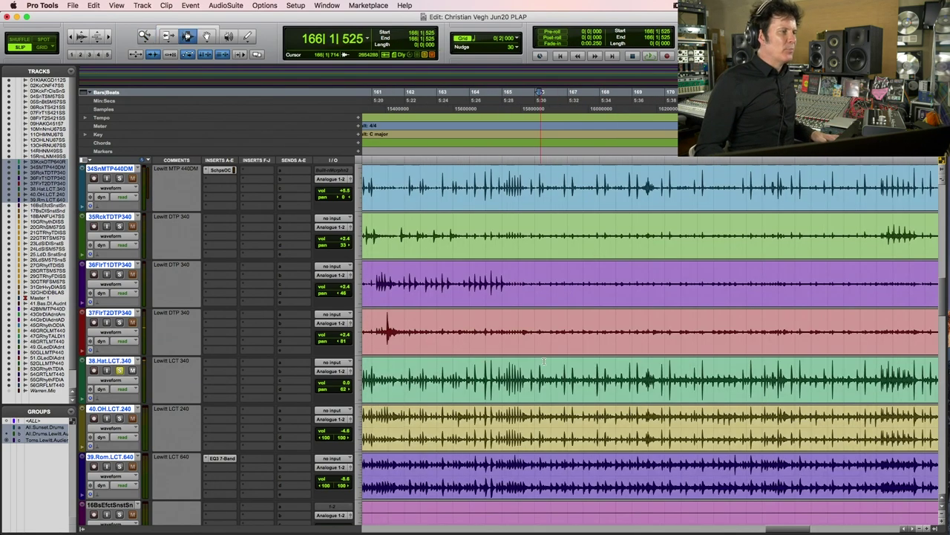
pyautogui.click(531, 369)
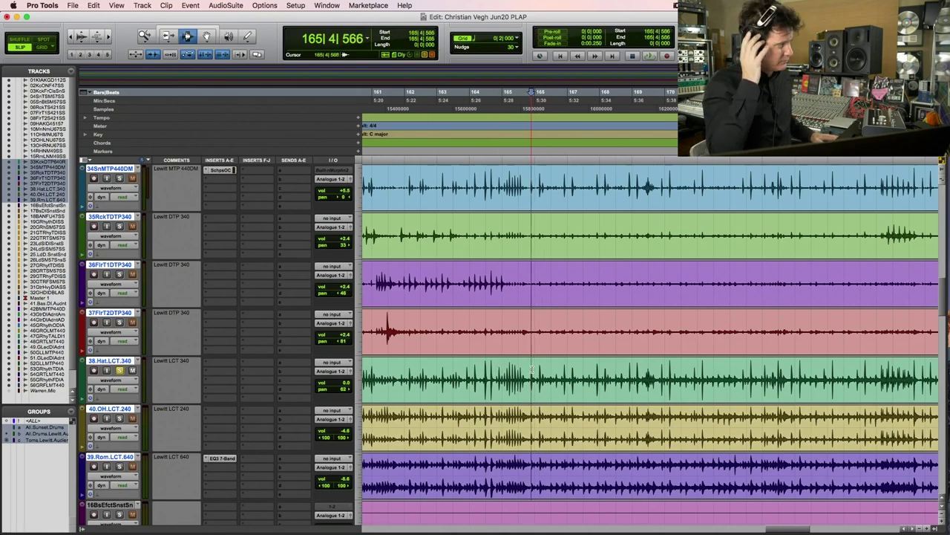
pyautogui.press('space')
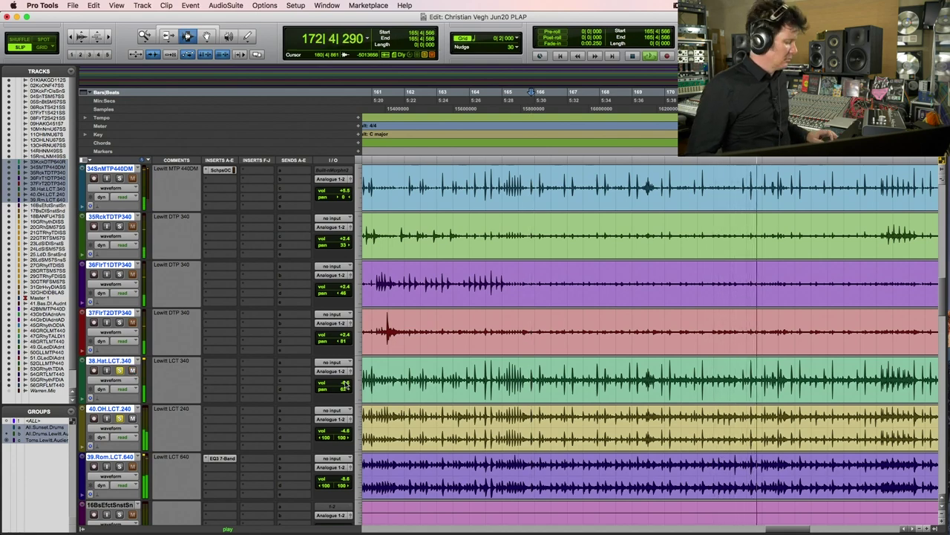
pyautogui.press('r')
pyautogui.press('r')
pyautogui.press('r')
pyautogui.press('r')
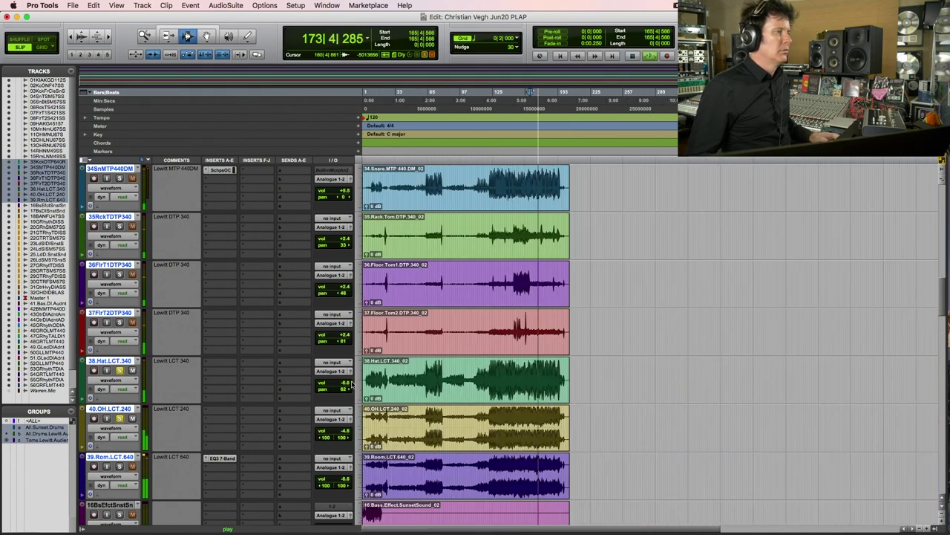
pyautogui.press('space')
# - Play the hi-hat and overheads from 27|4|233, solo the remaining Lewitt drum tracks with them, and move the playback start to 27|4|735
pyautogui.press('t')
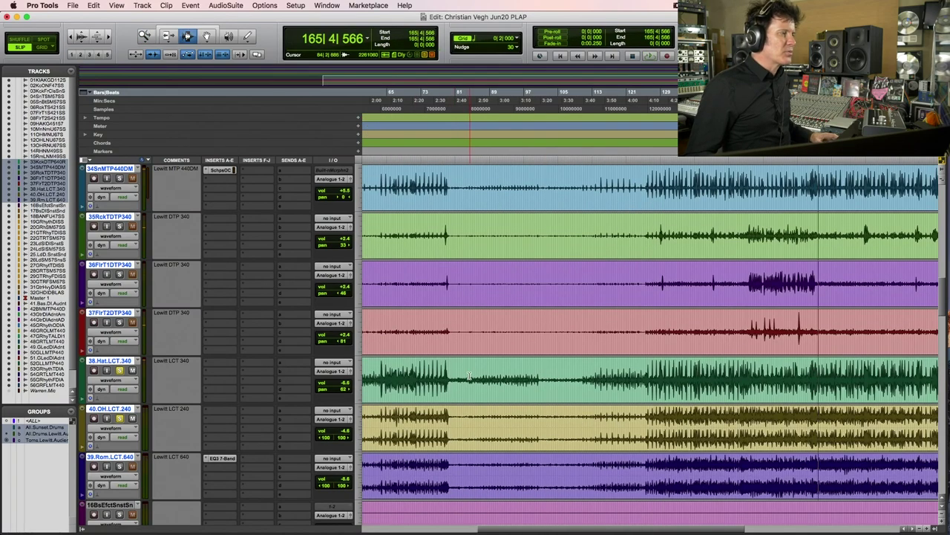
pyautogui.press('r')
pyautogui.press('r')
pyautogui.press('t')
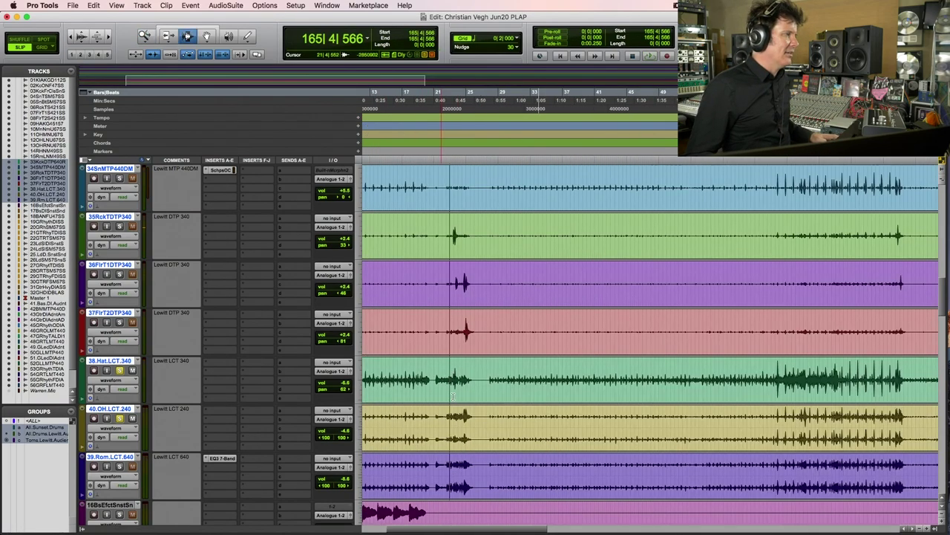
pyautogui.click(491, 378)
pyautogui.press('space')
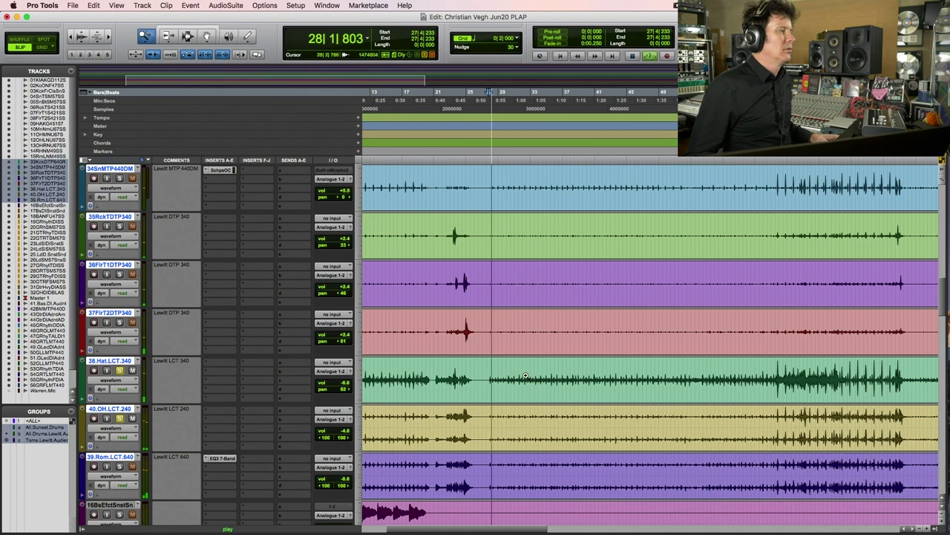
pyautogui.press('t')
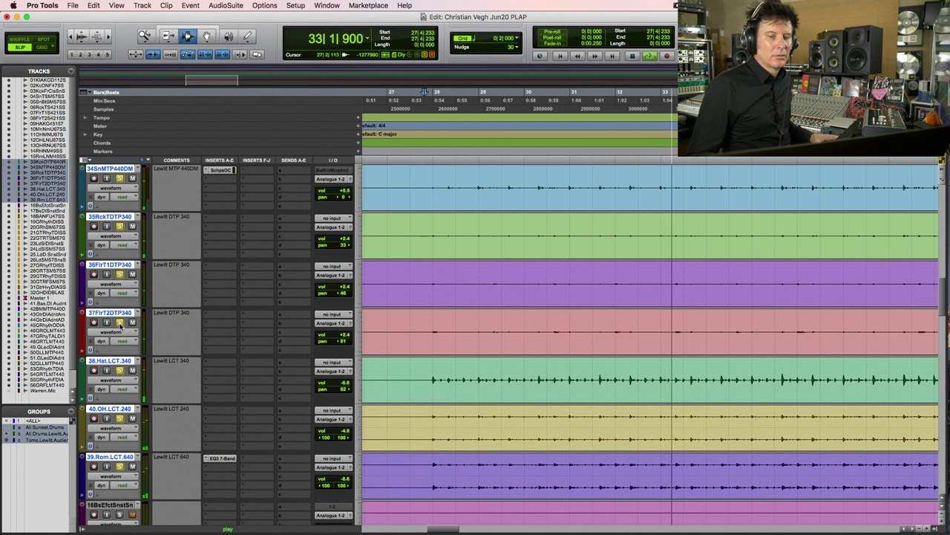
pyautogui.press('space')
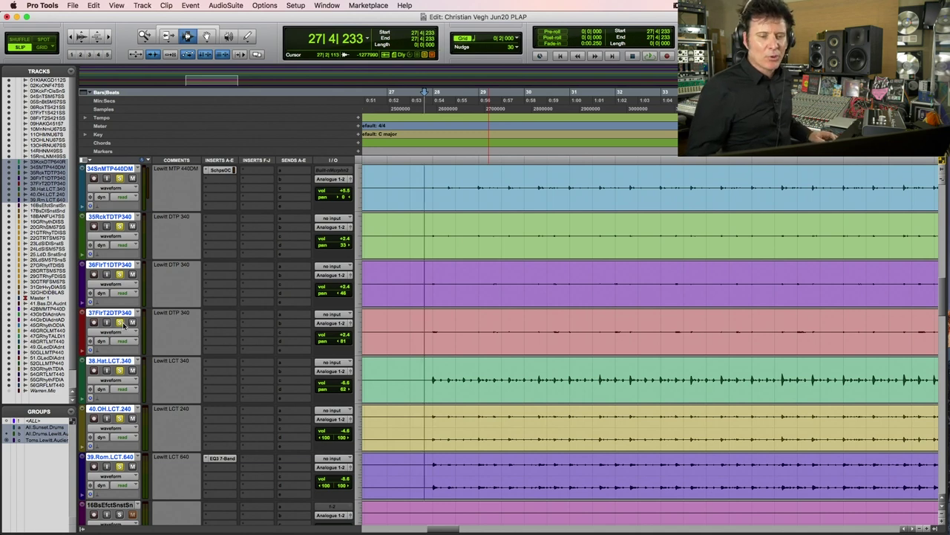
pyautogui.click(429, 370)
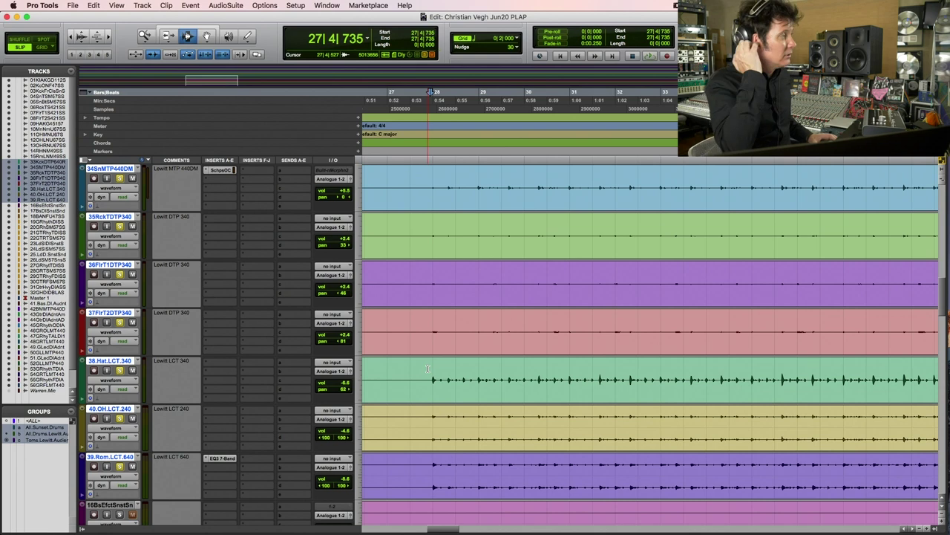
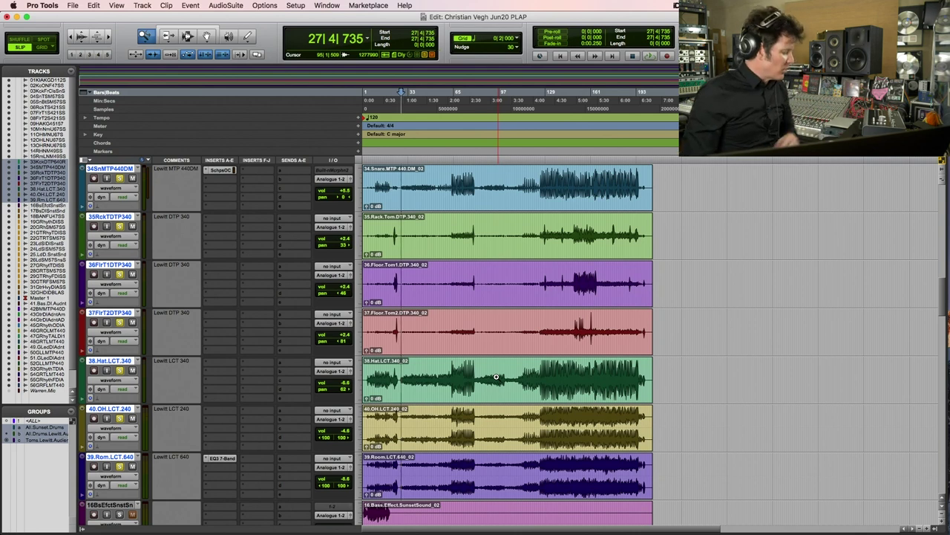
# - Move the playback start to 162|4|476, close to the end of the busy floor tom section
pyautogui.moveTo(399, 380); pyautogui.dragTo(491, 393)
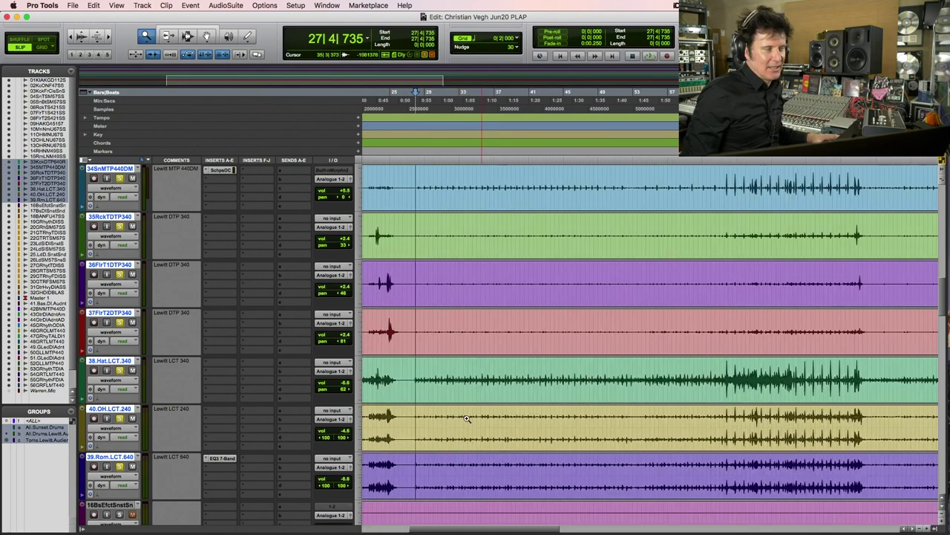
pyautogui.press('super+bracketleft')
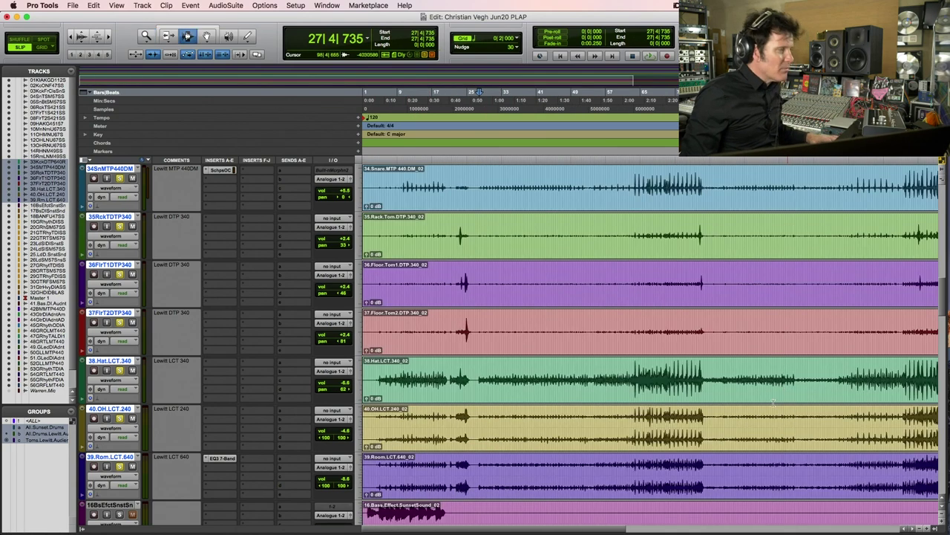
pyautogui.press('super+bracketleft')
pyautogui.press('F5')
pyautogui.moveTo(590, 384); pyautogui.dragTo(877, 397)
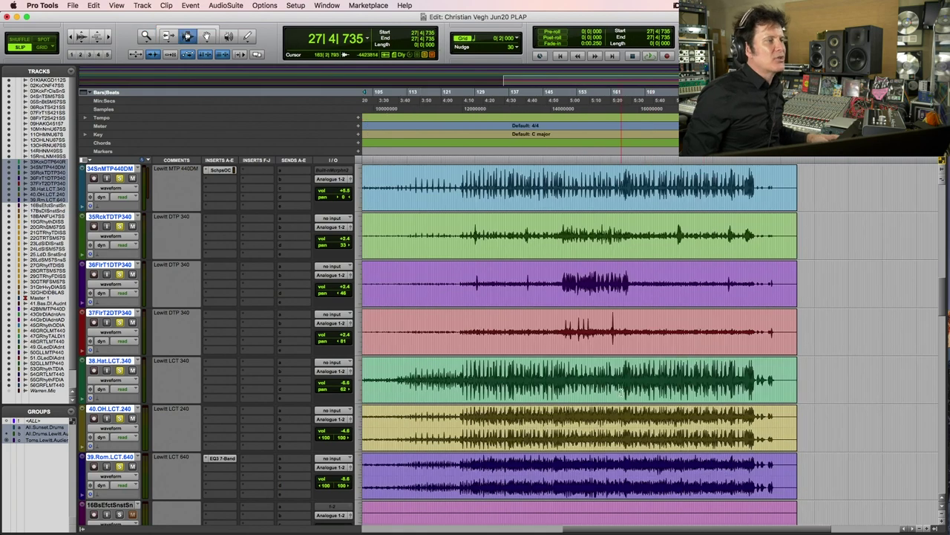
pyautogui.click(618, 369)
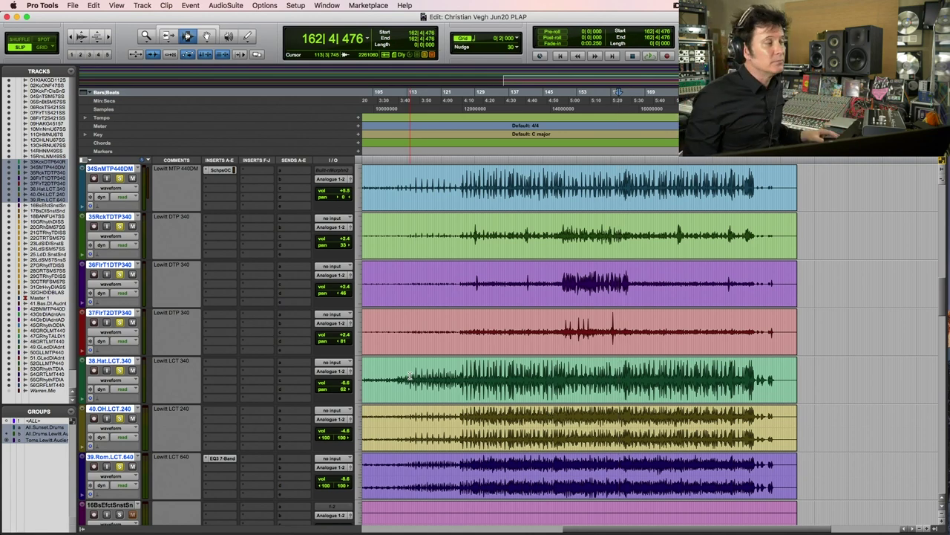
# - Play the full soloed Lewitt drum kit from 113|3|745 for a brief listen
pyautogui.click(411, 371)
pyautogui.press('space')
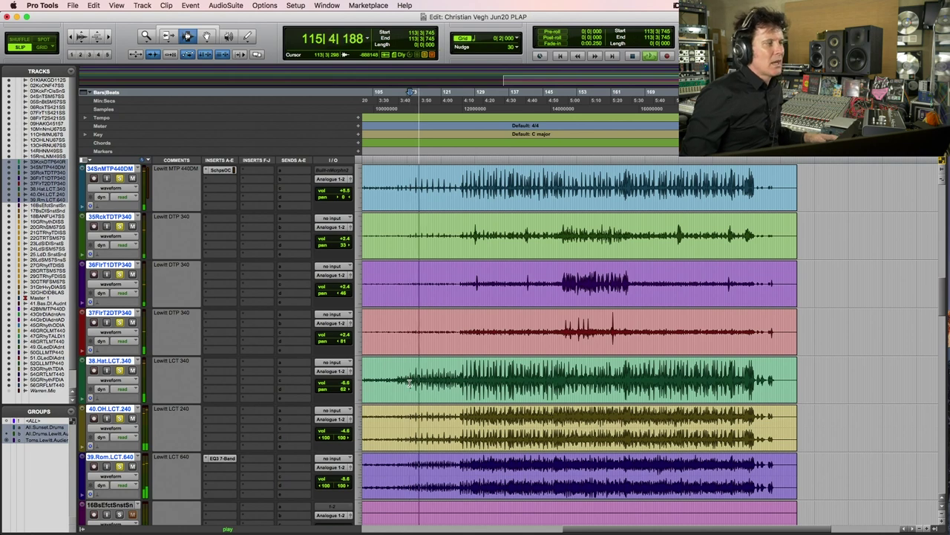
pyautogui.press('space')
# - Play the full Lewitt kit from 125|2|376 and narrow the solo to only the 38.Hat.LCT.340 hi-hat
pyautogui.click(460, 345)
pyautogui.press('space')
pyautogui.click(543, 346)
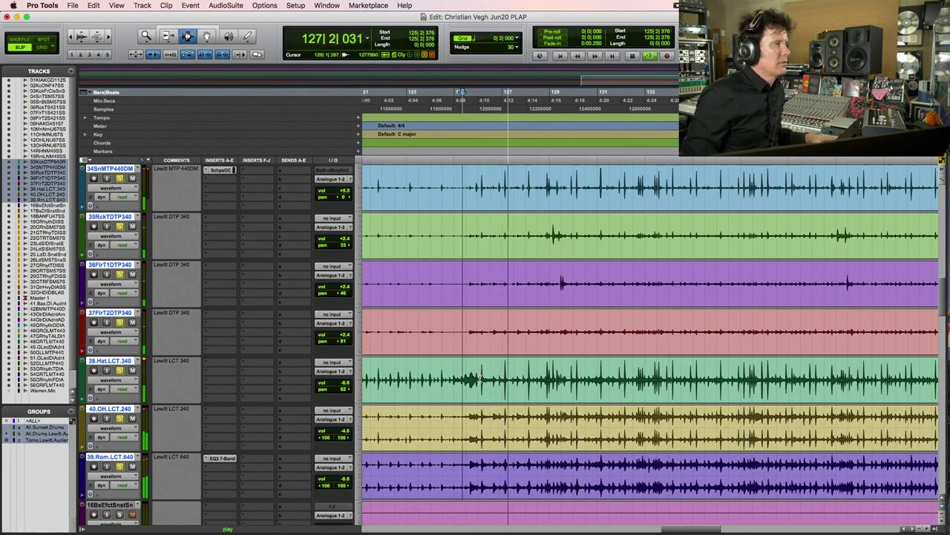
pyautogui.click(120, 370)
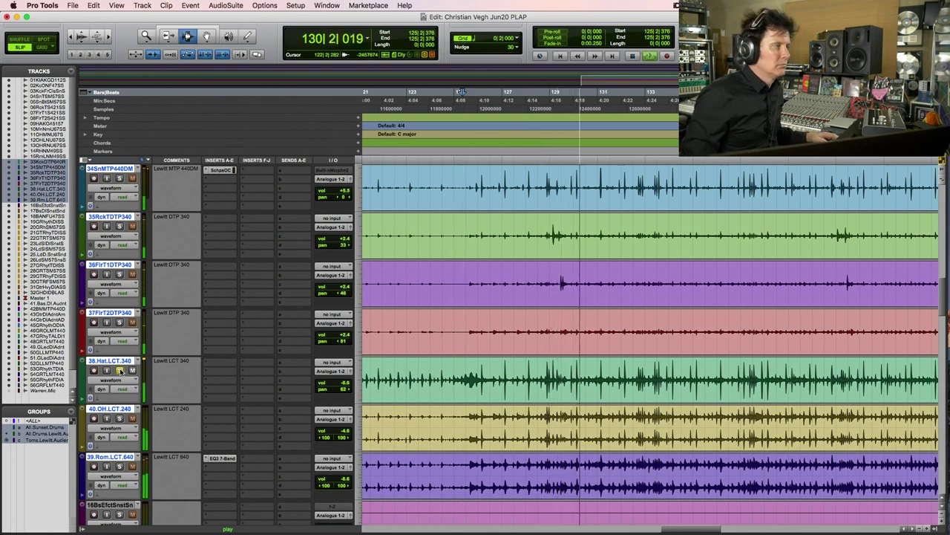
pyautogui.press('space')
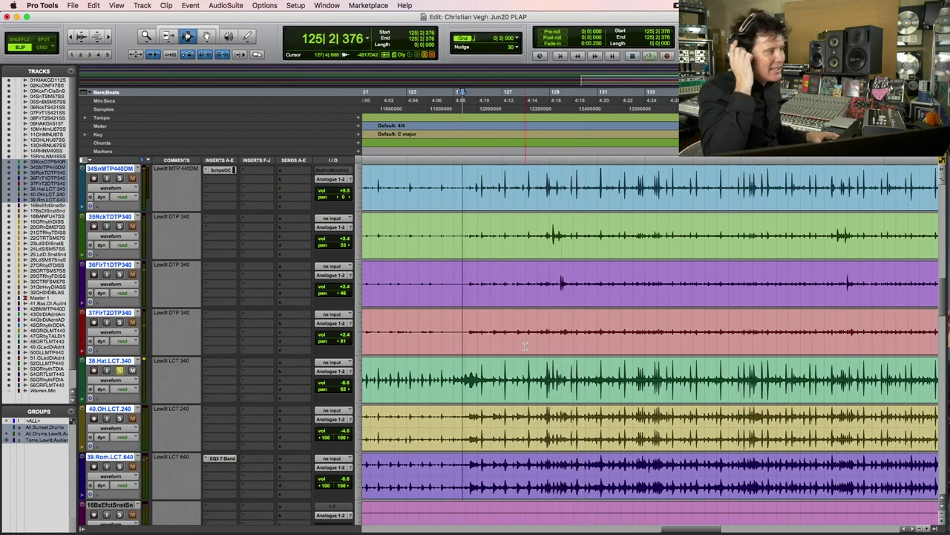
# - Play the soloed 38.Hat.LCT.340 hi-hat from 164|4|901, just after the floor tom section
pyautogui.press('r')
pyautogui.press('r')
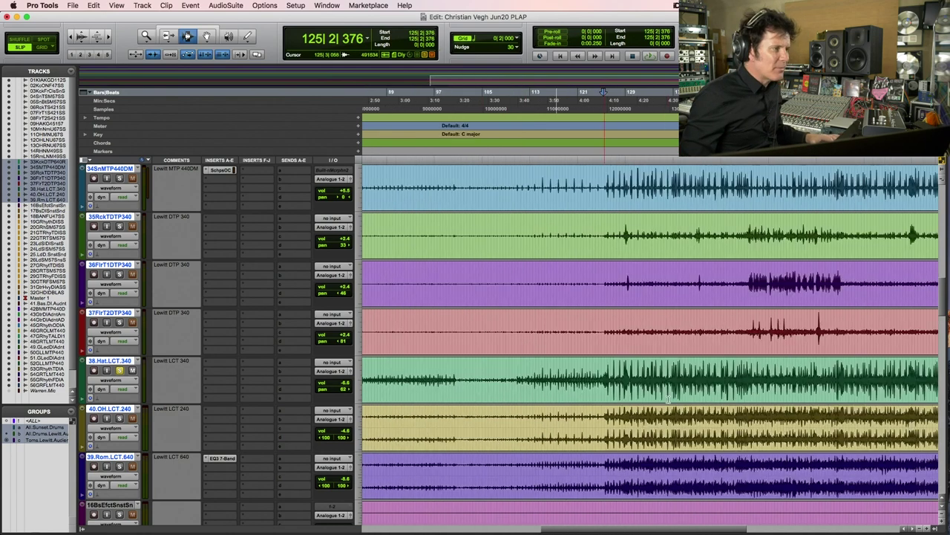
pyautogui.press('t')
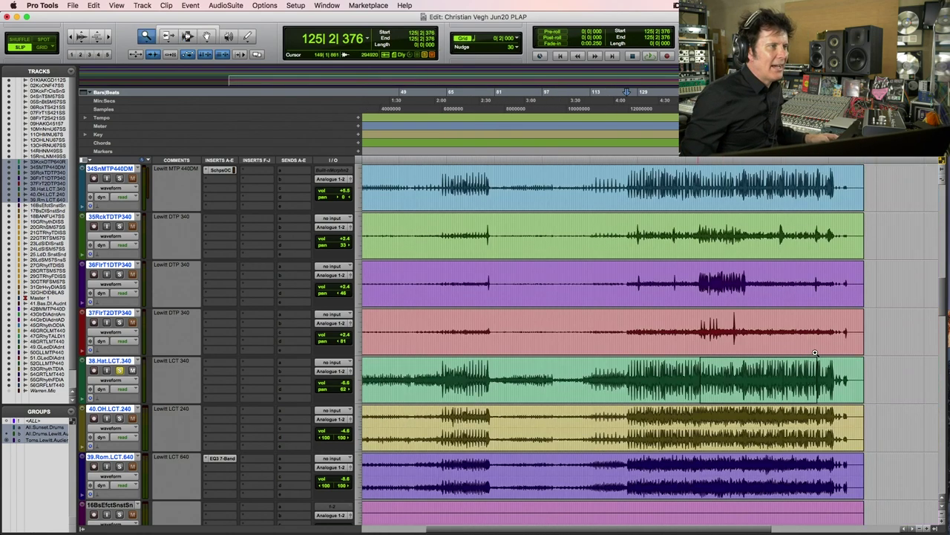
pyautogui.click(582, 379)
pyautogui.press('space')
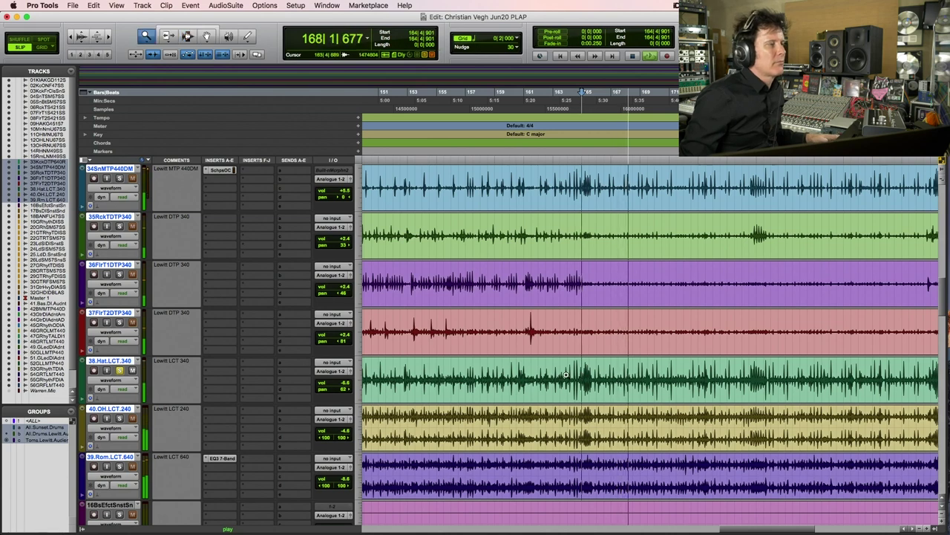
# - Listen to the soloed hi-hat again from 165|3|091 and stop playback
pyautogui.keyDown('ctrl'); pyautogui.keyDown('super'); pyautogui.click(468, 371); pyautogui.keyUp('super'); pyautogui.keyUp('ctrl')
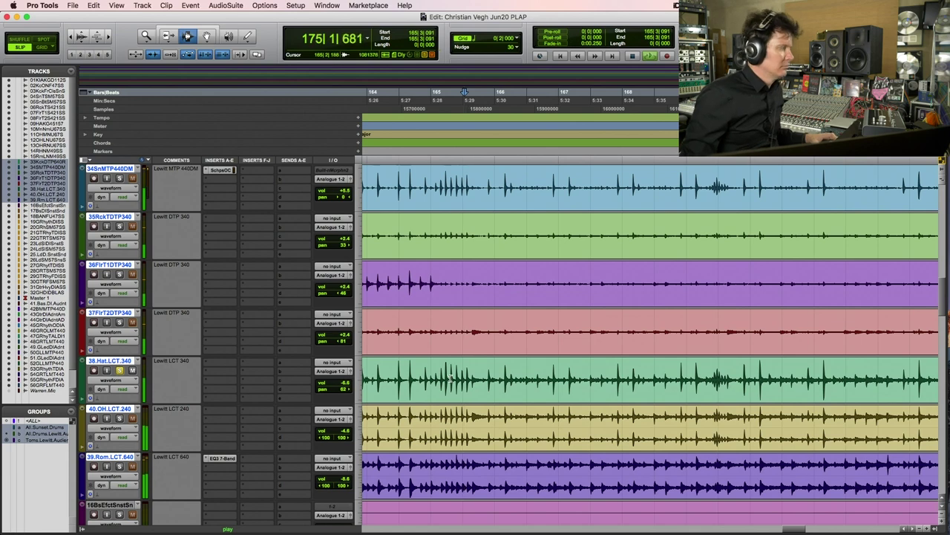
pyautogui.press('r')
pyautogui.press('r')
pyautogui.press('r')
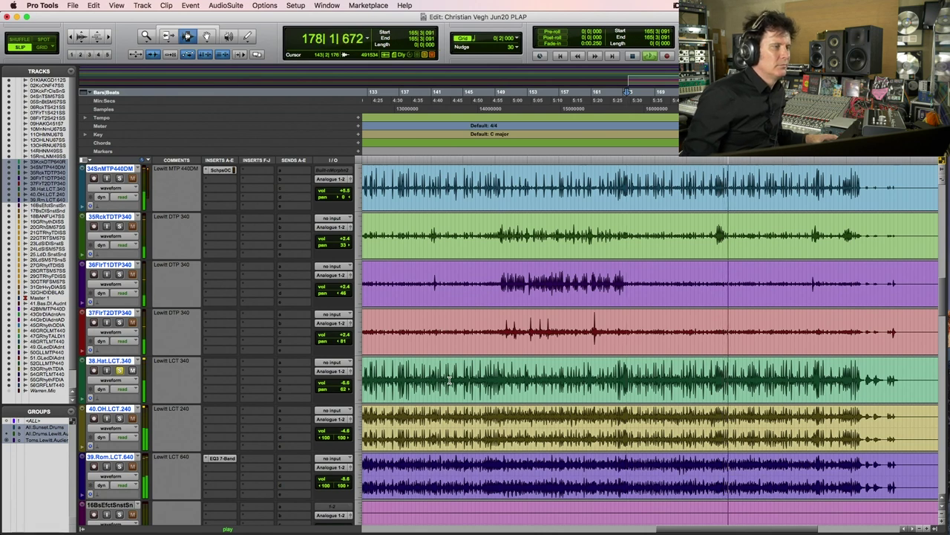
pyautogui.press('space')
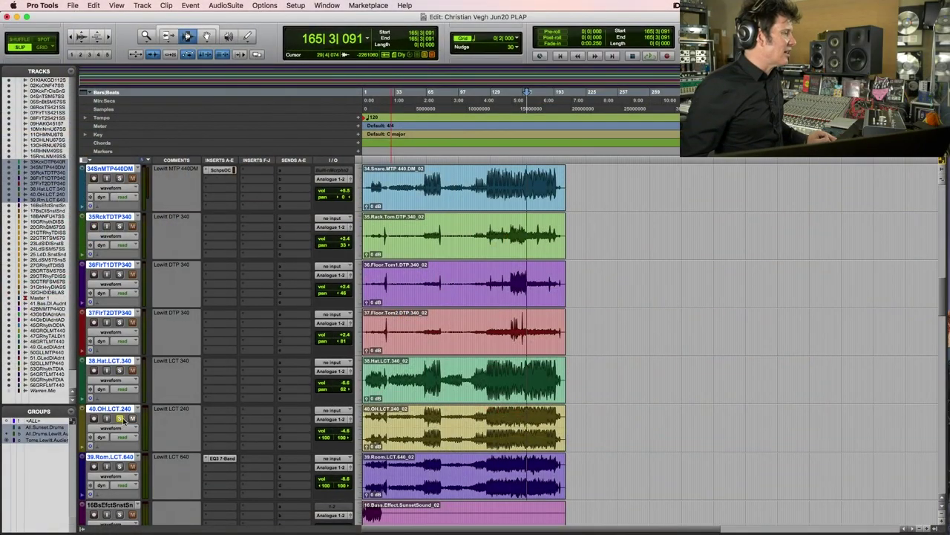
# - Copy the EQ3 7-Band insert from 39.Rom.LCT.640 to the 40.OH.LCT.240 overheads and open the copy, with the playback start at 123|2|880
pyautogui.click(218, 414)
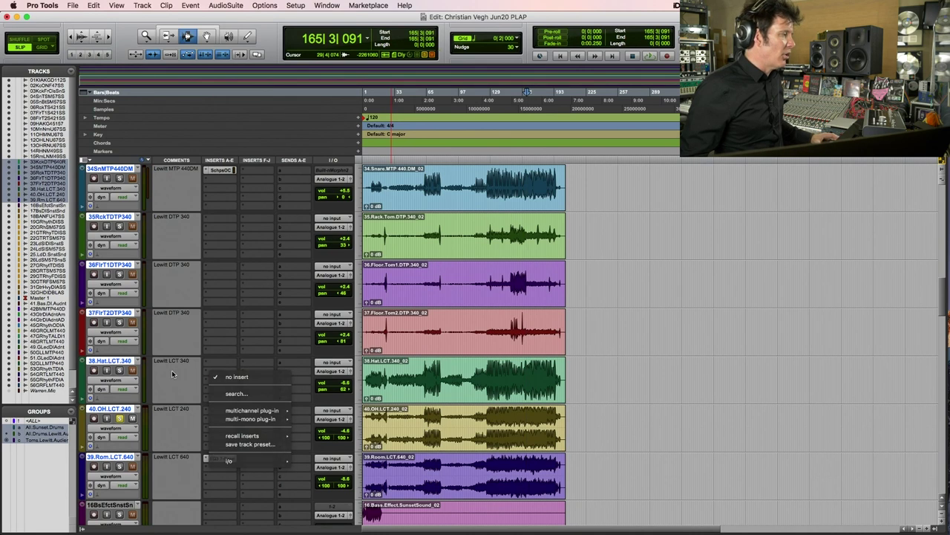
pyautogui.click(217, 458)
pyautogui.moveTo(217, 459); pyautogui.dragTo(222, 411)
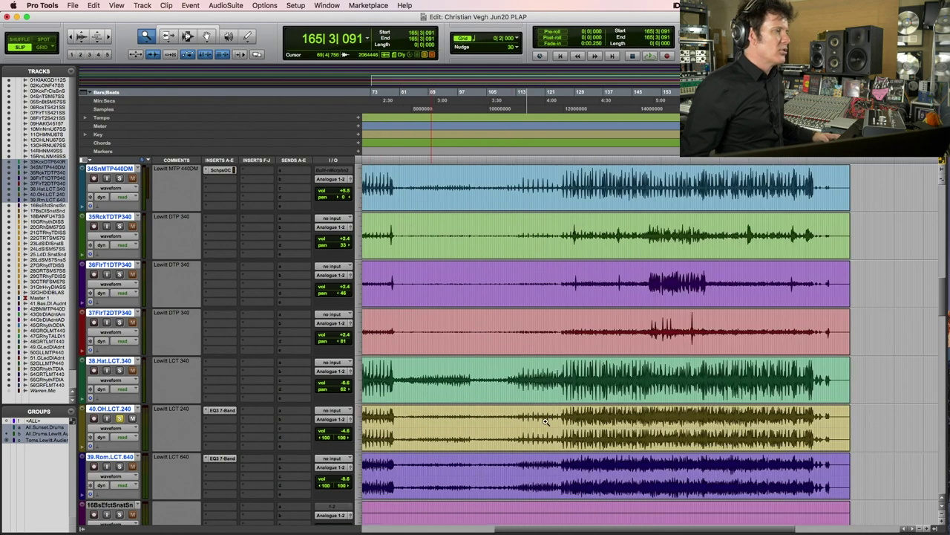
pyautogui.scroll(2, 461, 419)
pyautogui.click(221, 411)
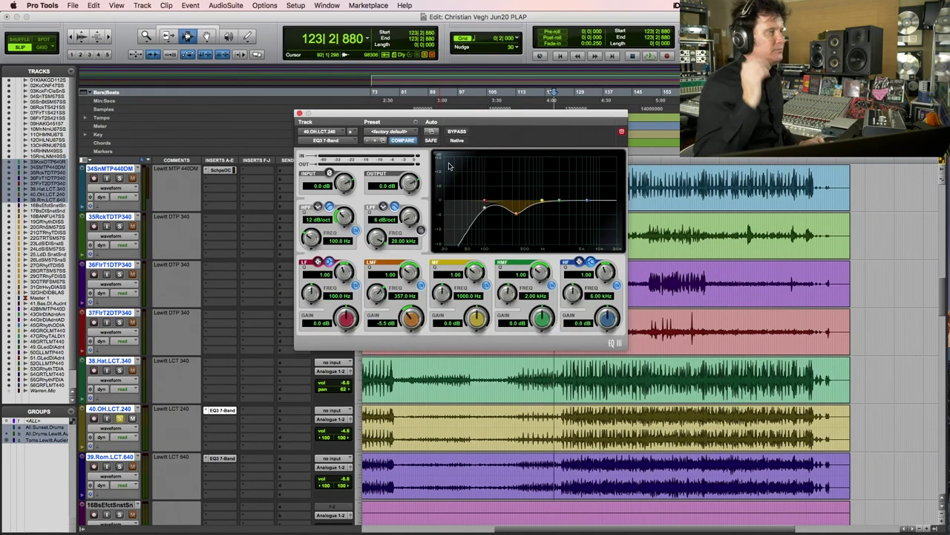
# - Play the soloed overheads from 123|2|880 and compare their sound with the EQ3 7-Band bypassed and active
pyautogui.press('space')
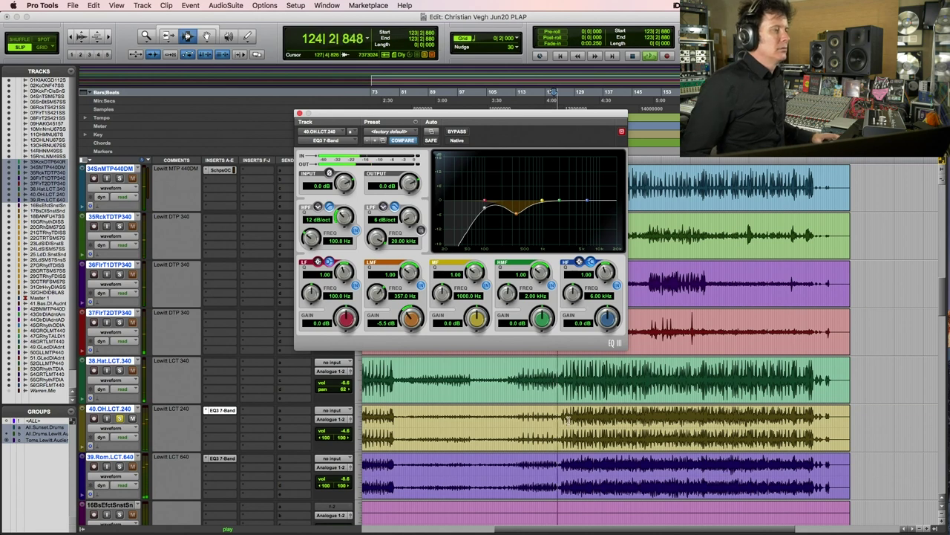
pyautogui.press('F5')
pyautogui.click(622, 406)
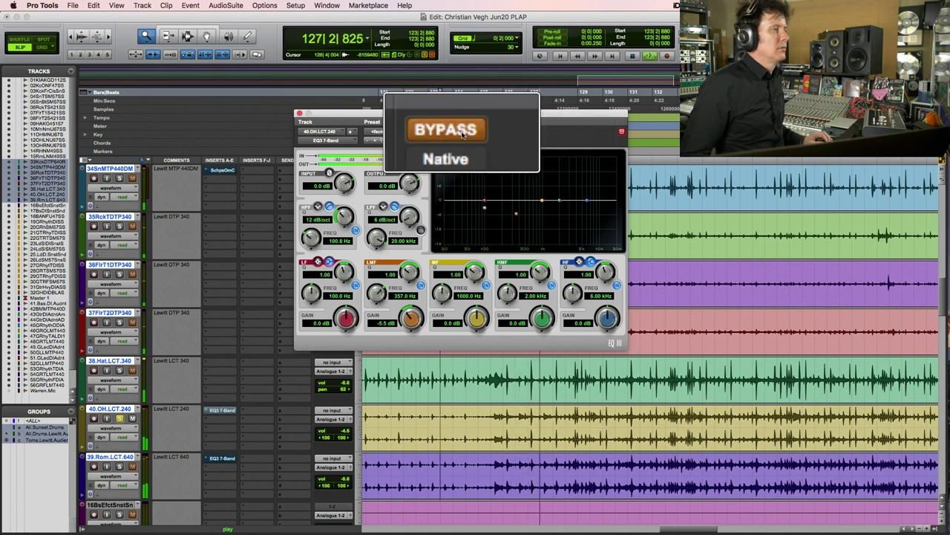
pyautogui.click(462, 132)
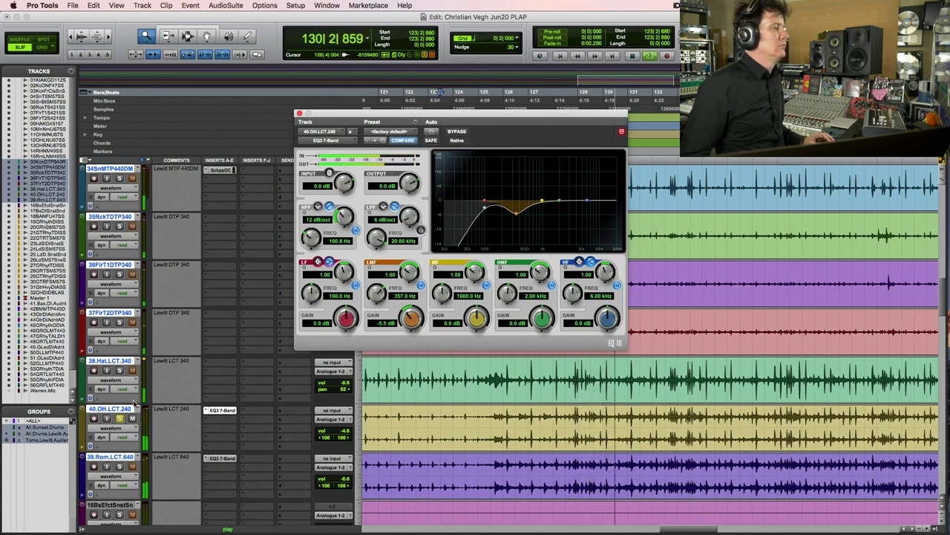
pyautogui.click(462, 132)
pyautogui.click(462, 132)
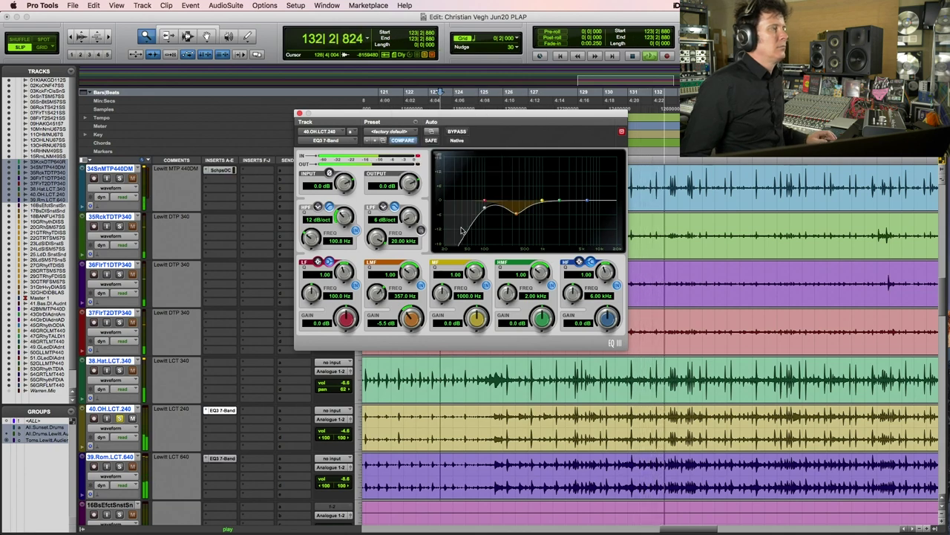
pyautogui.press('space')
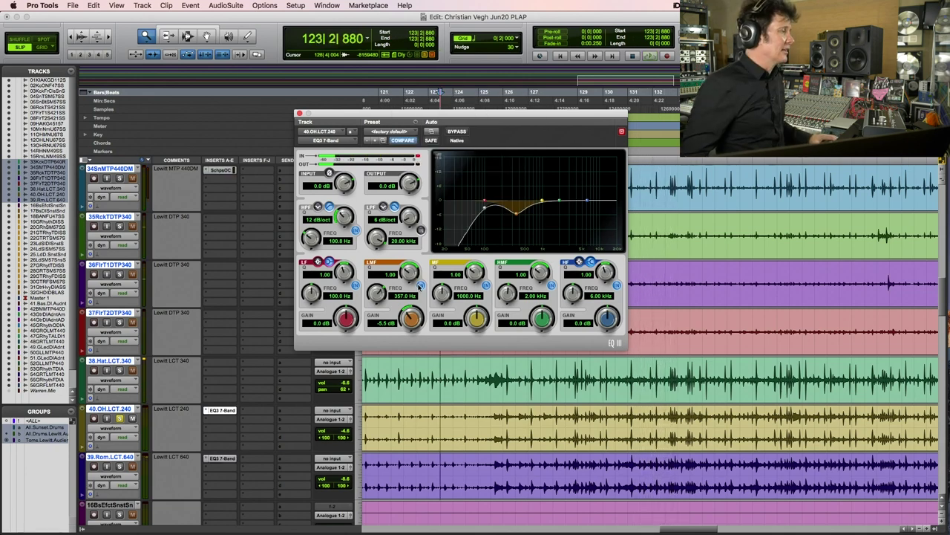
# - Solo all the Lewitt drum tracks, play them from 123|2|880, and clear the overhead EQ's clip indicators before closing its window
pyautogui.click(120, 466)
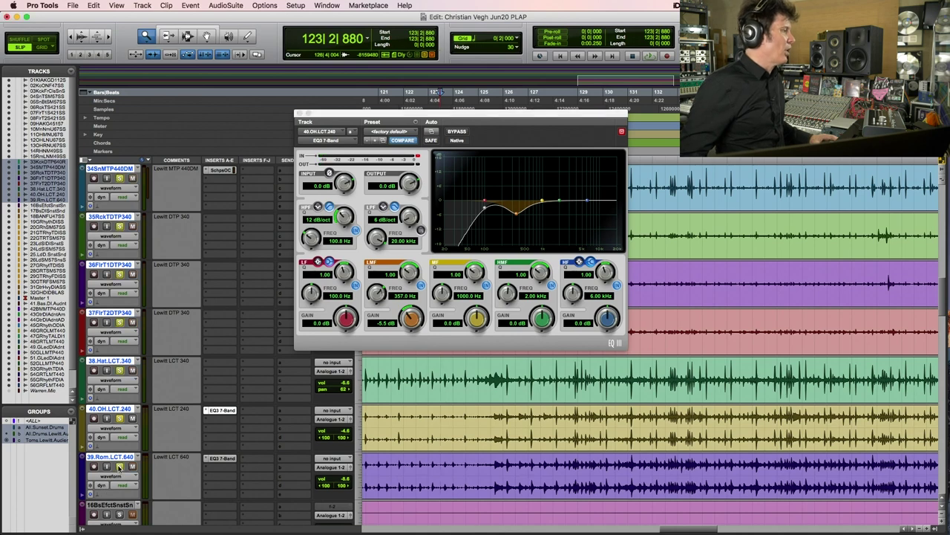
pyautogui.press('space')
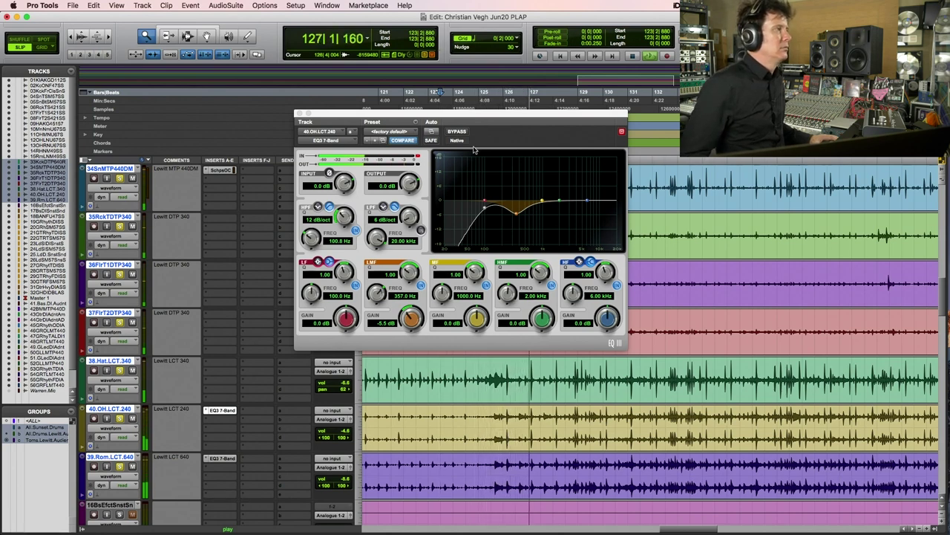
pyautogui.click(418, 157)
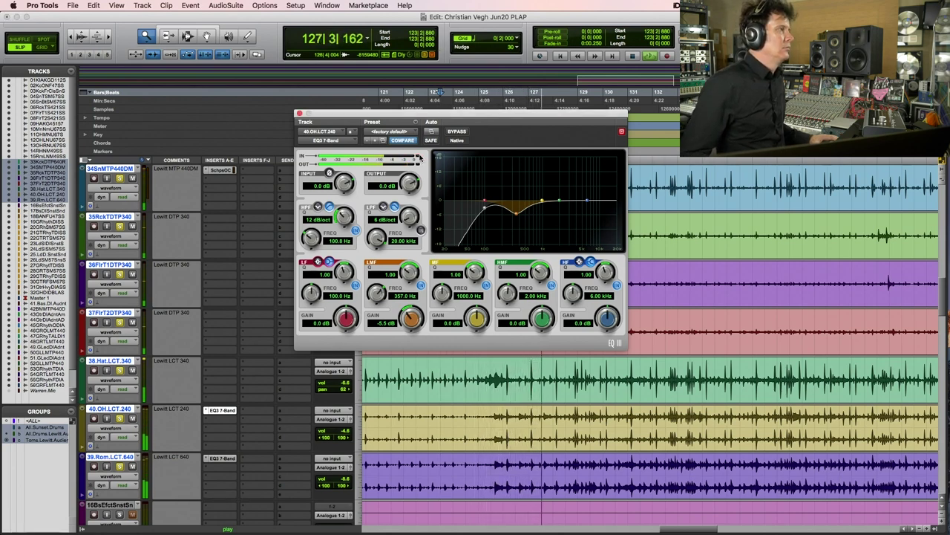
pyautogui.click(300, 113)
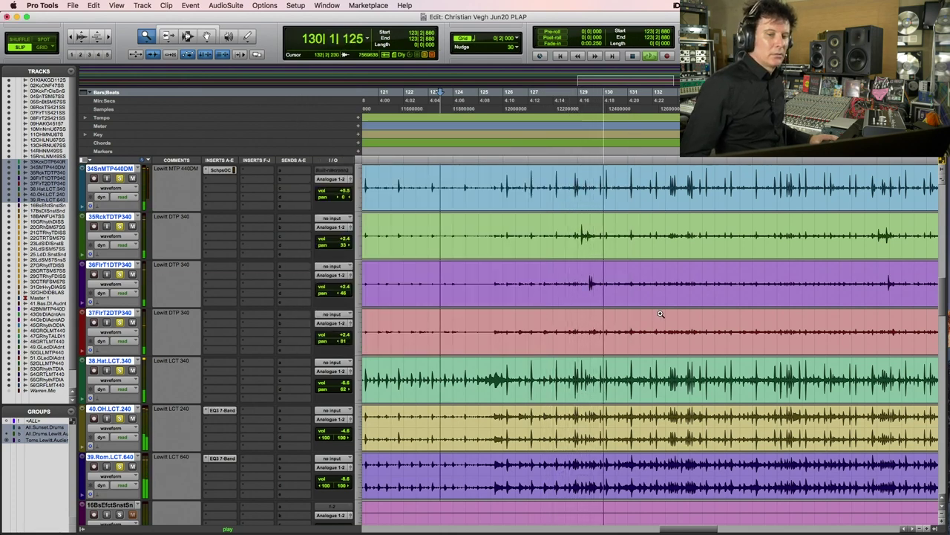
# - Listen to the full soloed Lewitt kit through the bar 130 to 148 section and stop playback
pyautogui.keyDown('alt'); pyautogui.click(701, 310); pyautogui.keyUp('alt')
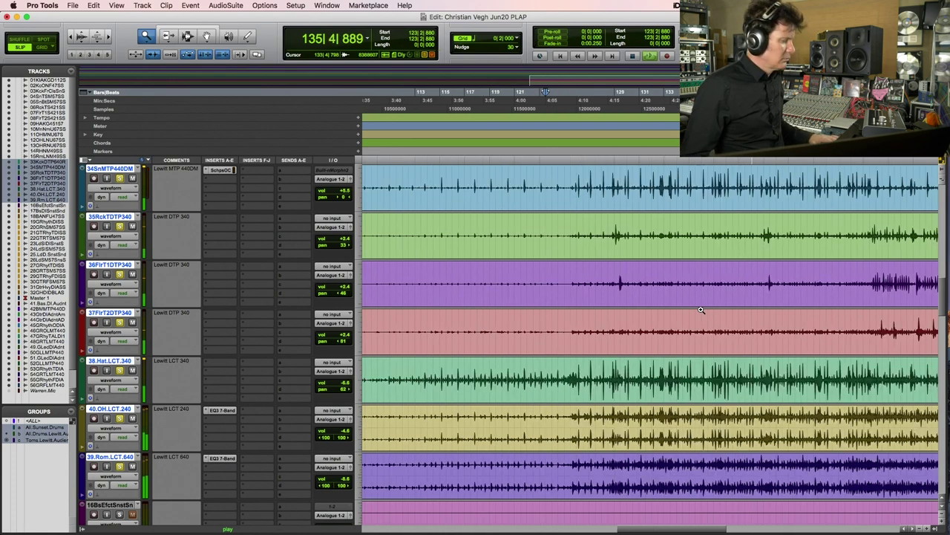
pyautogui.keyDown('alt'); pyautogui.click(701, 310); pyautogui.keyUp('alt')
pyautogui.click(679, 223)
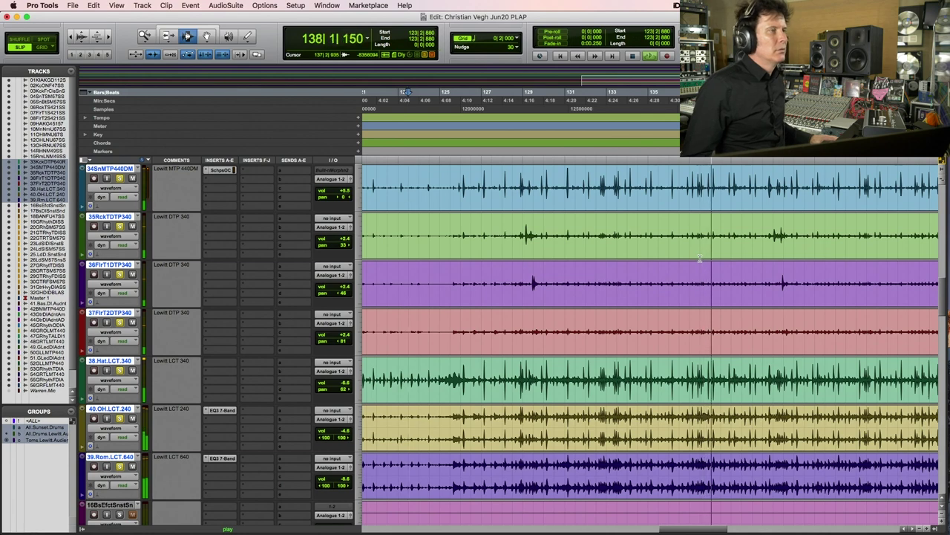
pyautogui.press('super+bracketleft')
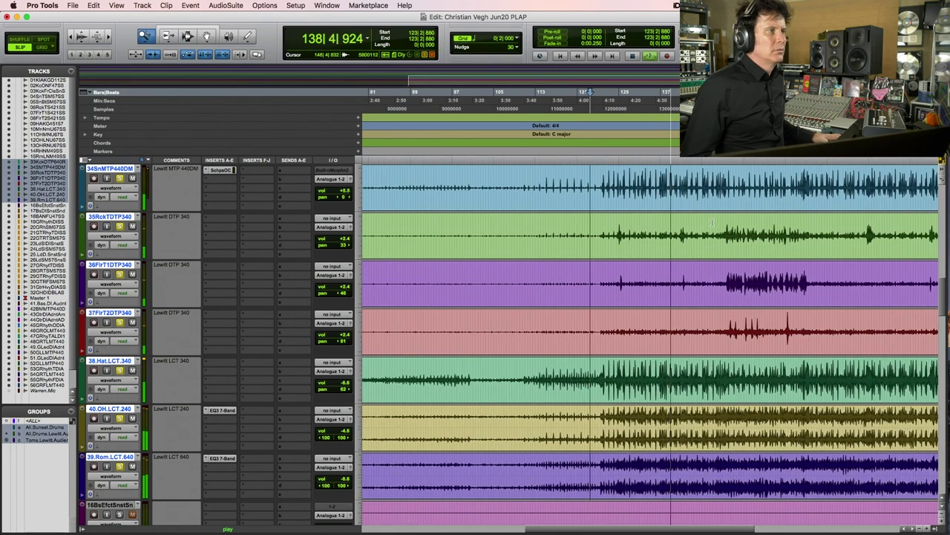
pyautogui.press('super+bracketright')
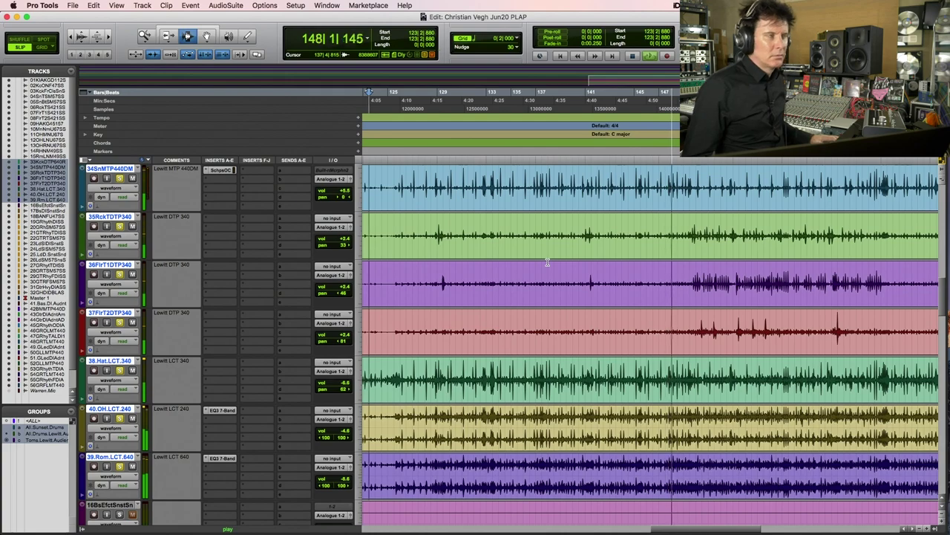
pyautogui.press('space')
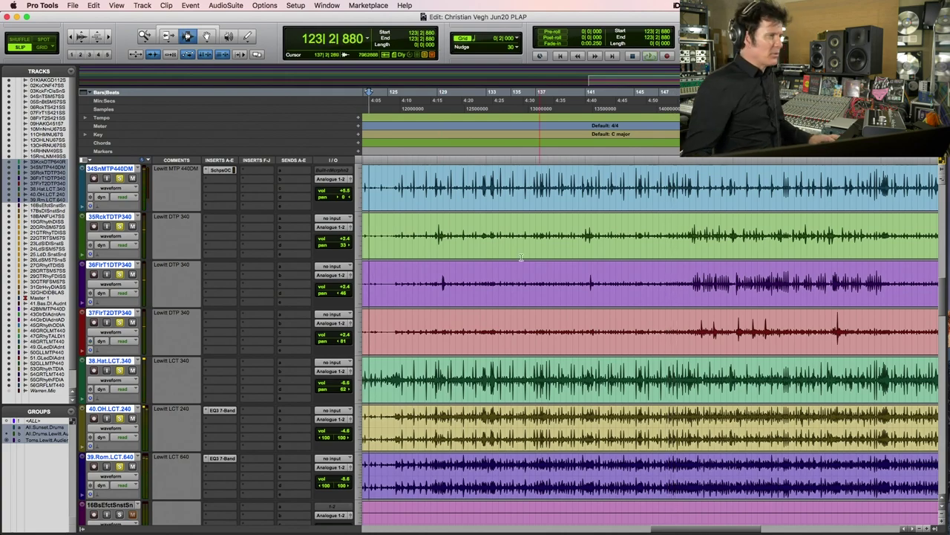
# - Group the 17.BsDISnstSnd and 18BsANFU47SS tracks as a Mix/Edit group named Bass
pyautogui.scroll(10, 511, 311)
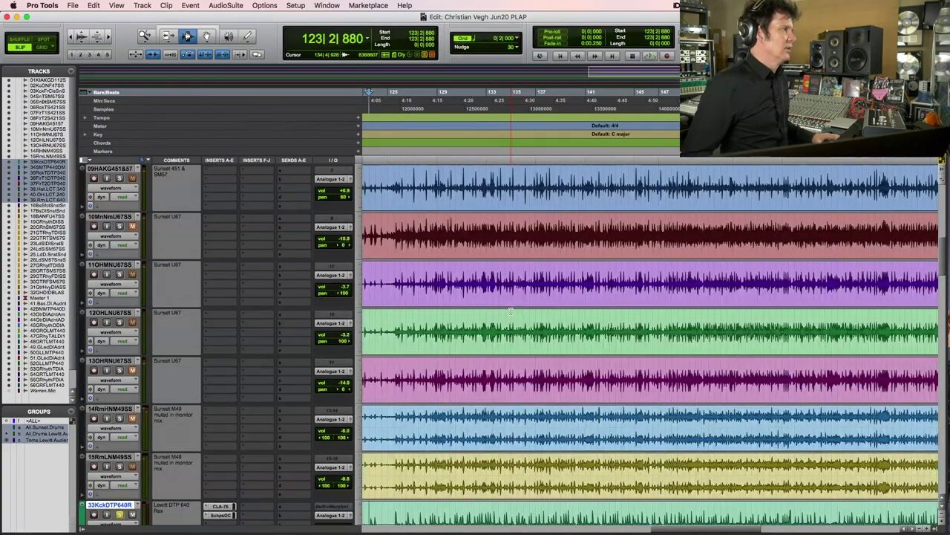
pyautogui.scroll(-5, 511, 311)
pyautogui.scroll(2, 473, 282)
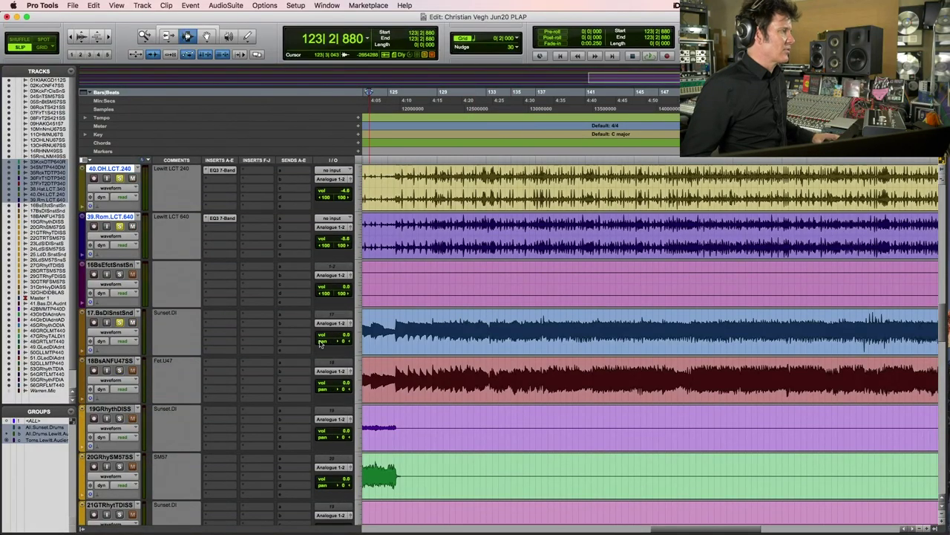
pyautogui.moveTo(425, 335); pyautogui.dragTo(425, 381)
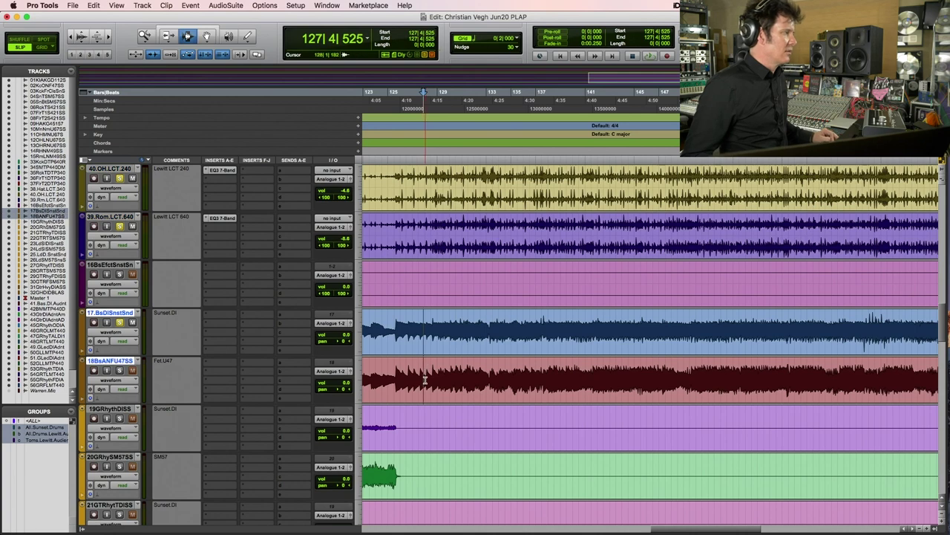
pyautogui.press('super+g')
pyautogui.write('Bass')
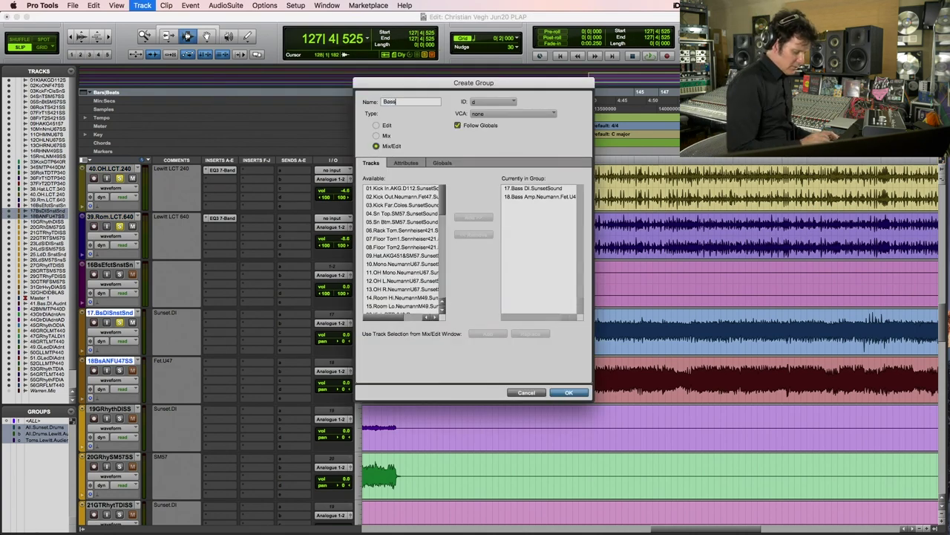
pyautogui.press('Return')
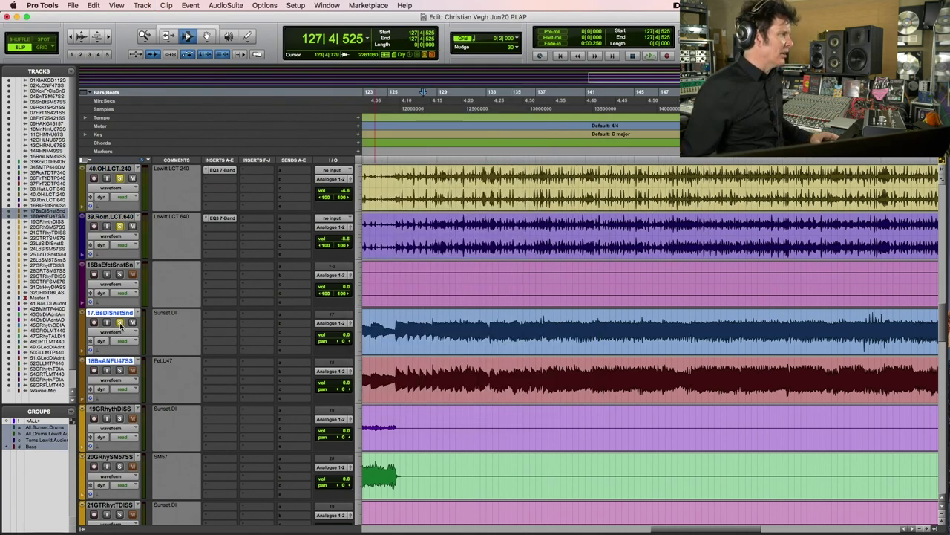
# - Solo the two bass tracks with the drums, play from 125|2|722 and bring the bass volume up from -17.8 to -3.3 dB
pyautogui.moveTo(345, 336); pyautogui.dragTo(344, 347)
pyautogui.moveTo(394, 189); pyautogui.dragTo(394, 238)
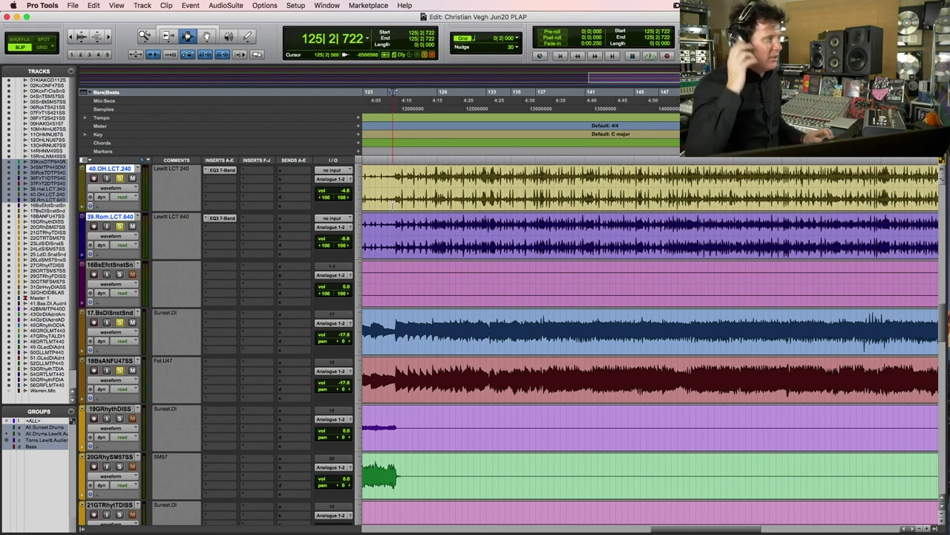
pyautogui.press('space')
pyautogui.moveTo(344, 335); pyautogui.dragTo(352, 325)
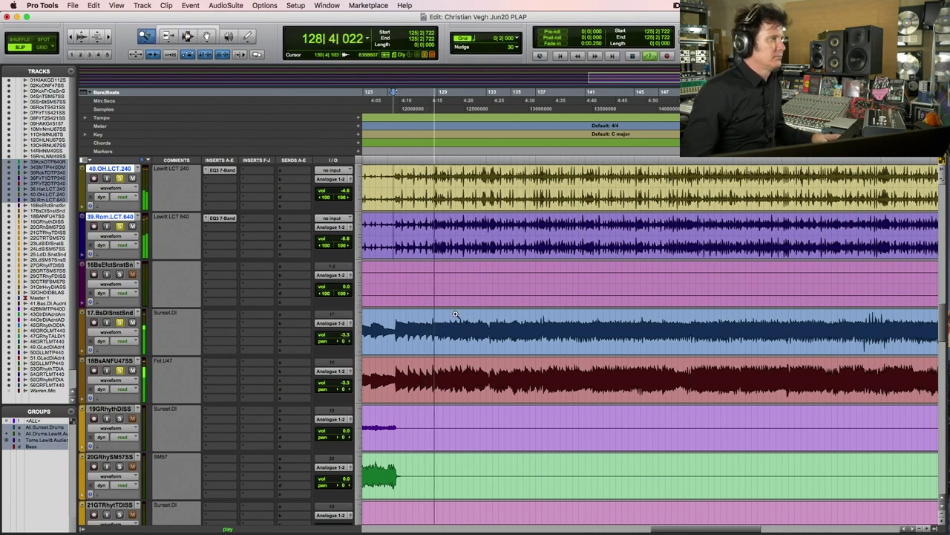
# - Set both bass tracks' volume to -4.0 dB against the playing drums
pyautogui.press('super+bracketright')
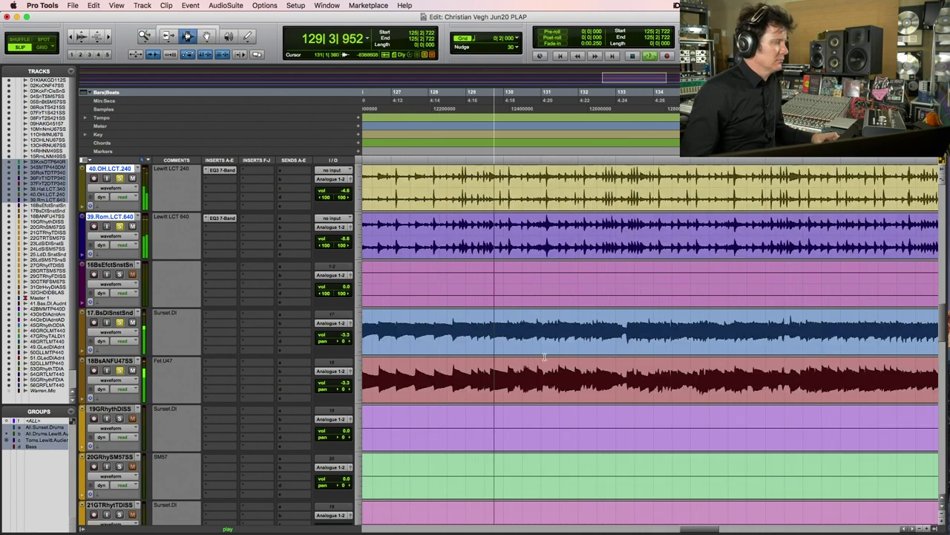
pyautogui.press('super+bracketleft')
pyautogui.press('super+bracketleft')
pyautogui.press('super+bracketleft')
pyautogui.press('super+bracketleft')
pyautogui.moveTo(600, 351); pyautogui.dragTo(812, 311)
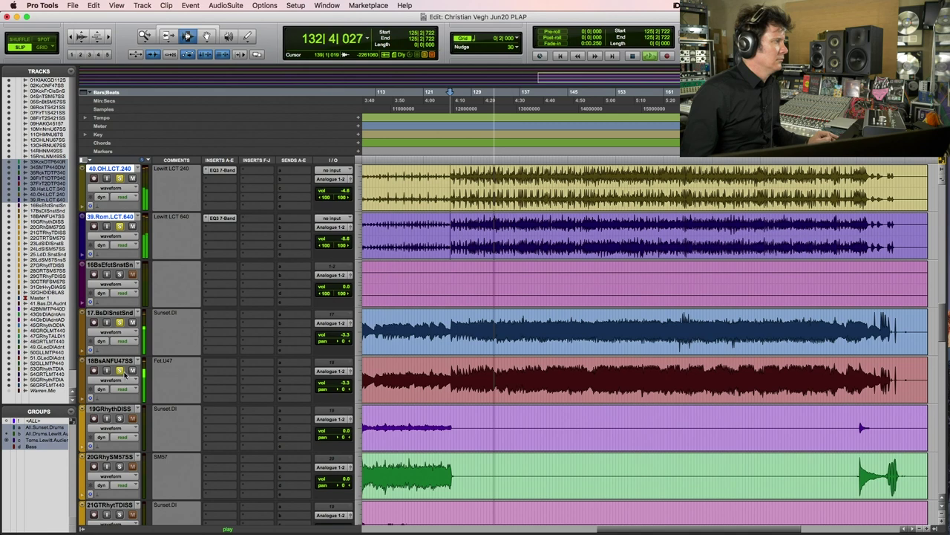
pyautogui.click(120, 370)
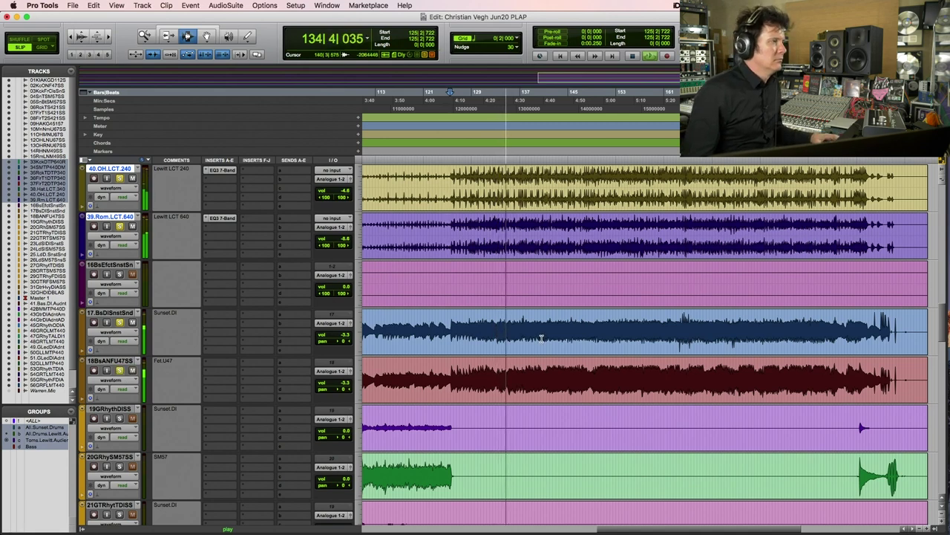
pyautogui.click(341, 337)
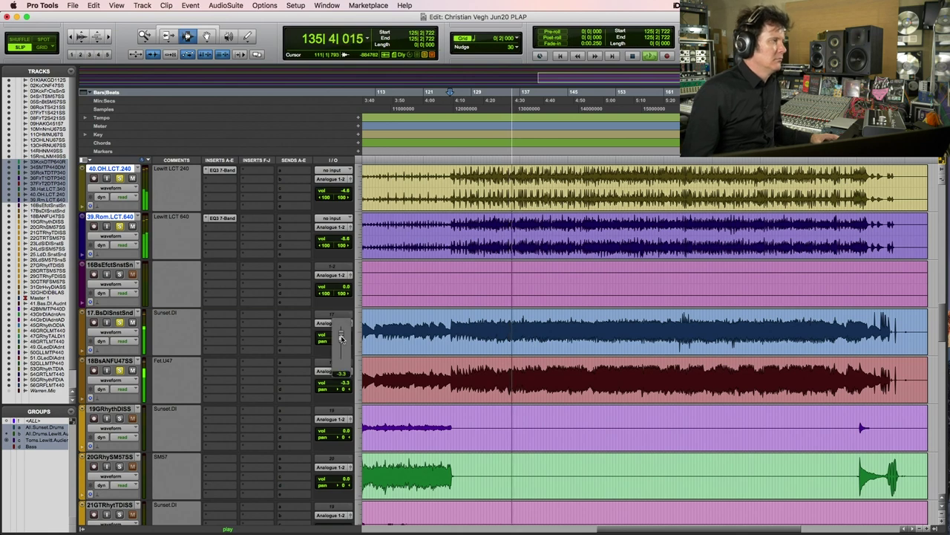
pyautogui.moveTo(340, 336); pyautogui.dragTo(341, 338)
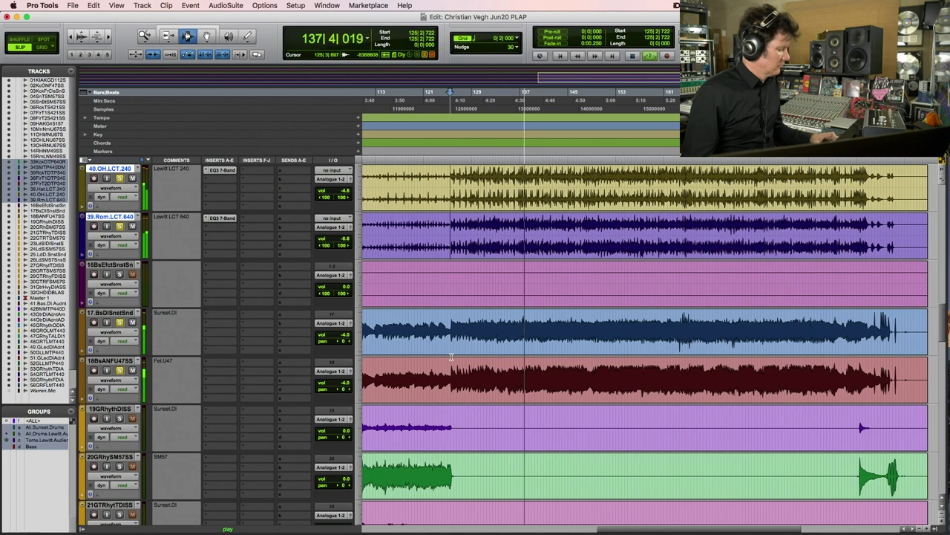
# - Play the drums and bass from 62|2|568, where the first loud drum section begins, and save the session
pyautogui.press('r')
pyautogui.press('r')
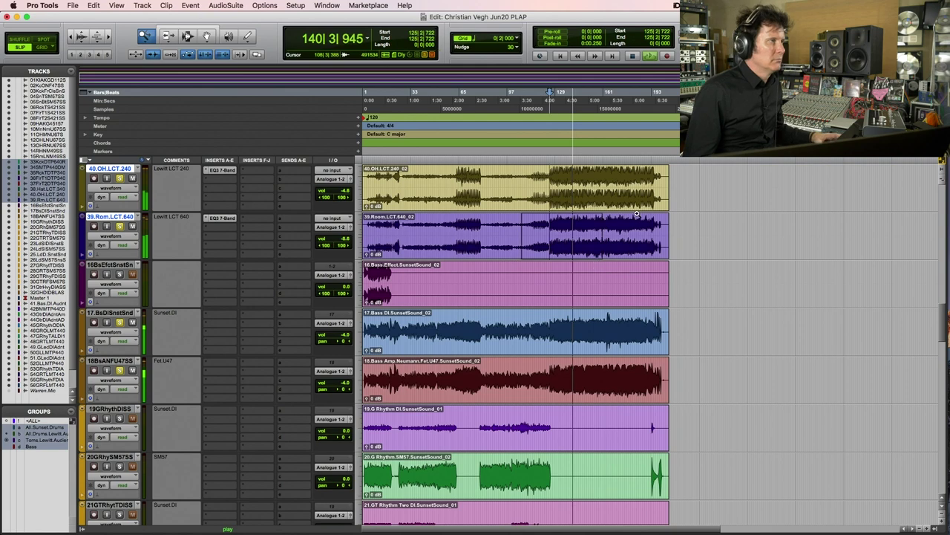
pyautogui.press('t')
pyautogui.press('t')
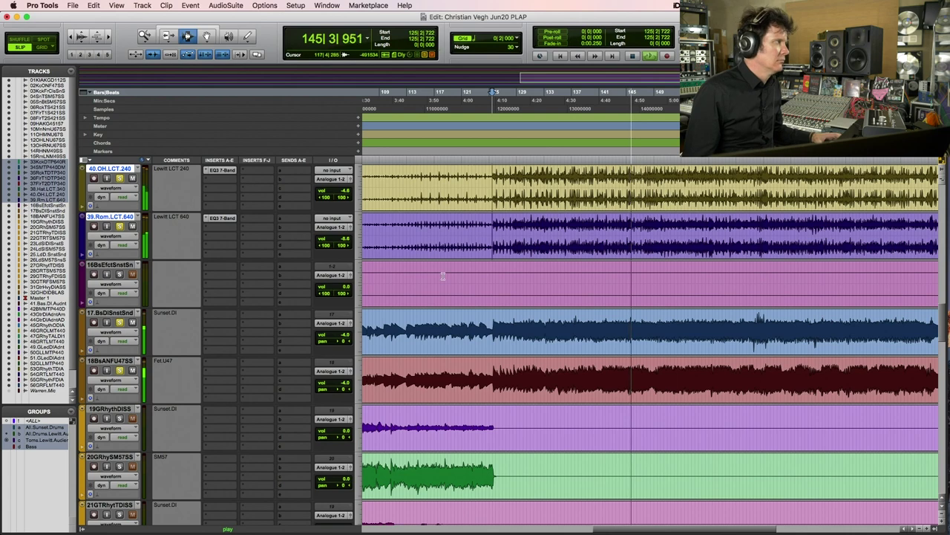
pyautogui.hotkey('alt', 'a')
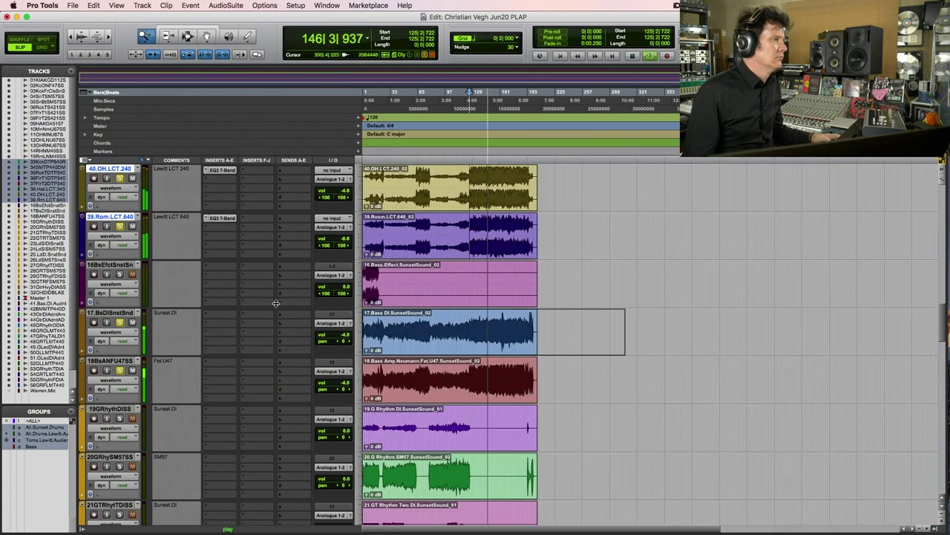
pyautogui.click(476, 185)
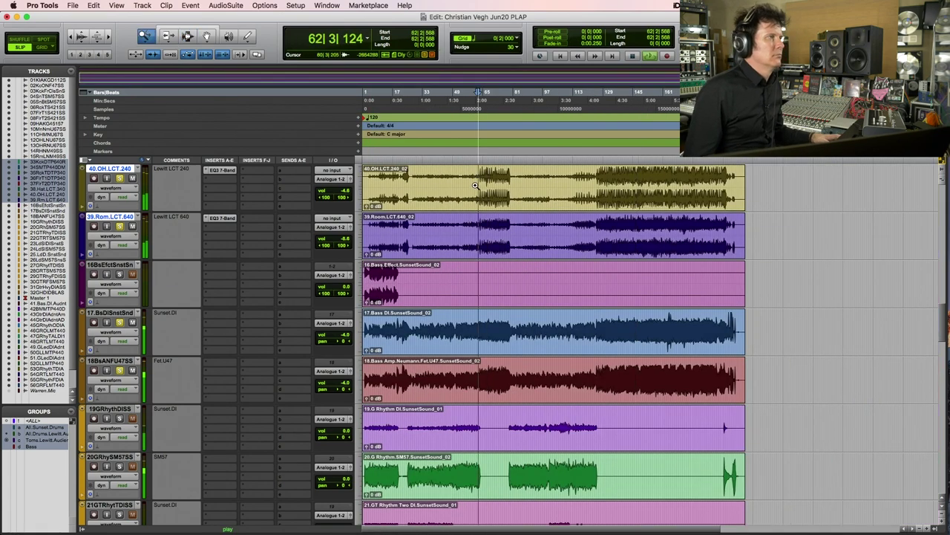
pyautogui.click(479, 180)
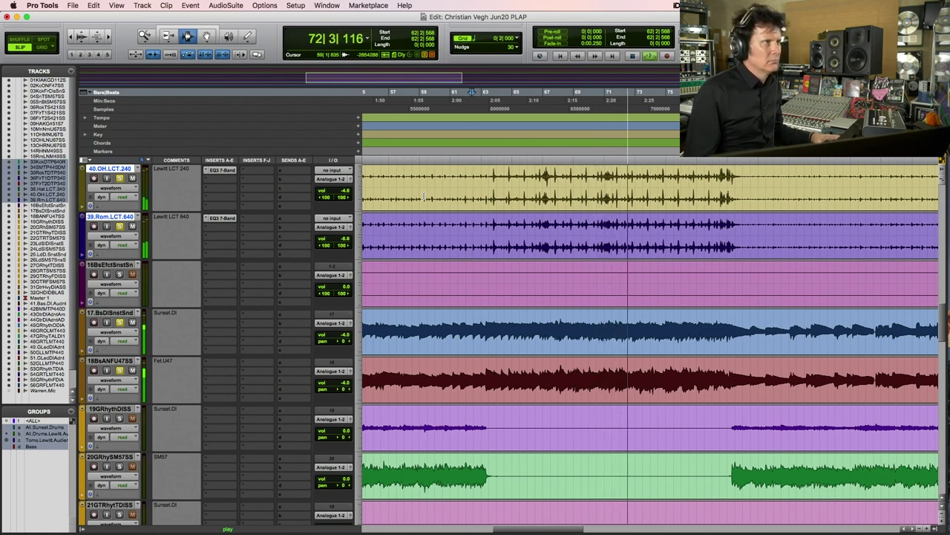
pyautogui.press('super+s')
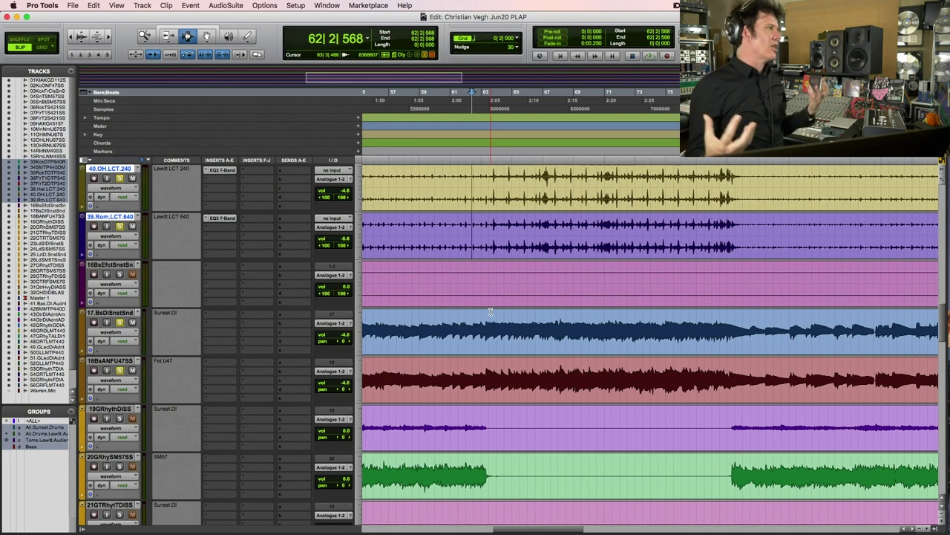
# - View the whole song and briefly replay the drums and bass from 62|2|568
pyautogui.press('super+bracketleft')
pyautogui.press('super+bracketleft')
pyautogui.press('super+bracketleft')
pyautogui.press('super+bracketleft')
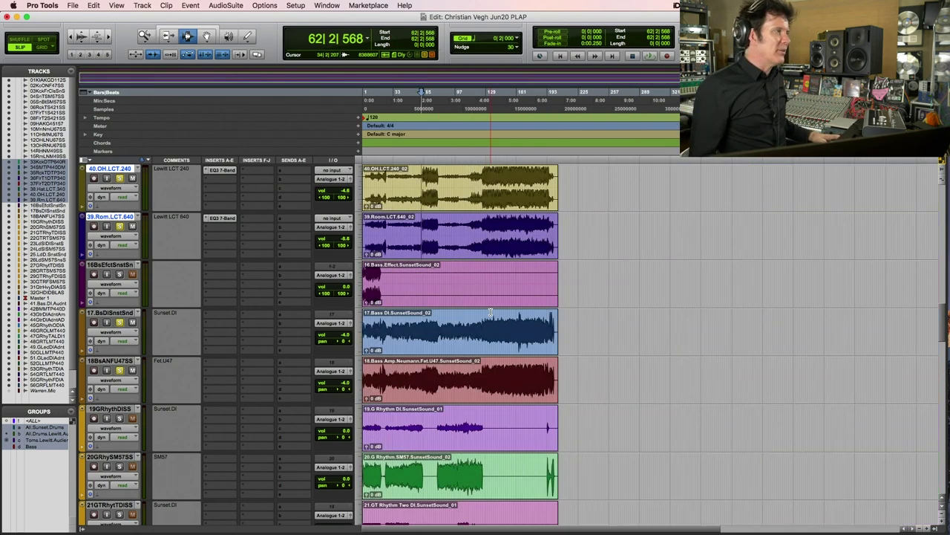
pyautogui.click(406, 290)
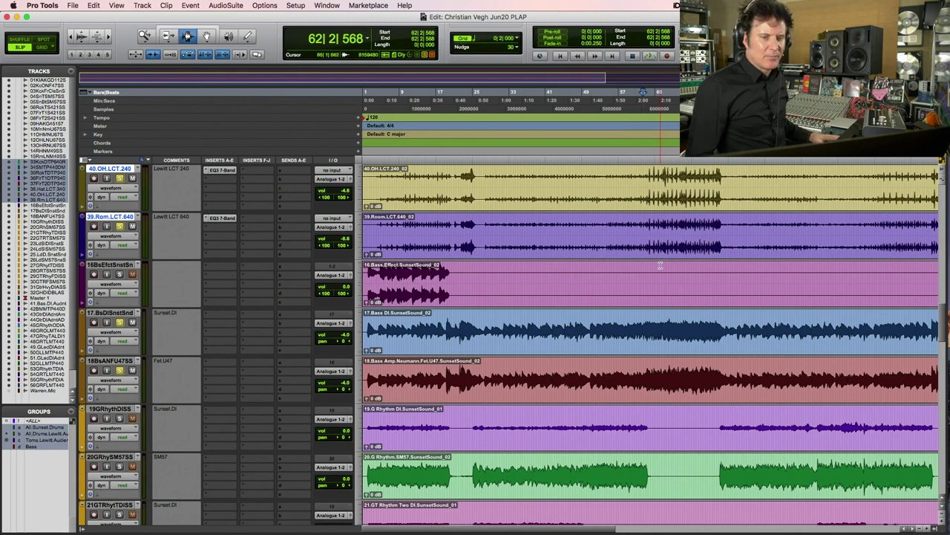
pyautogui.press('space')
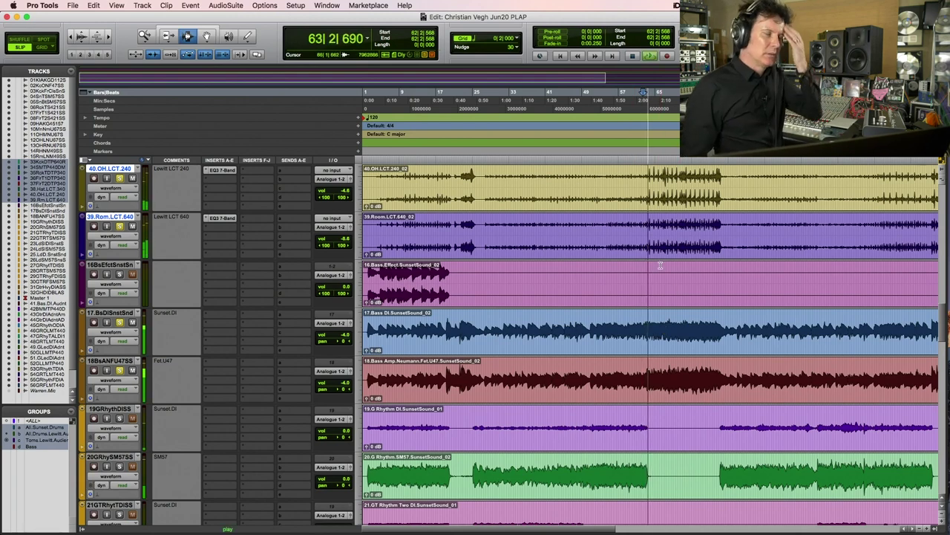
pyautogui.press('space')
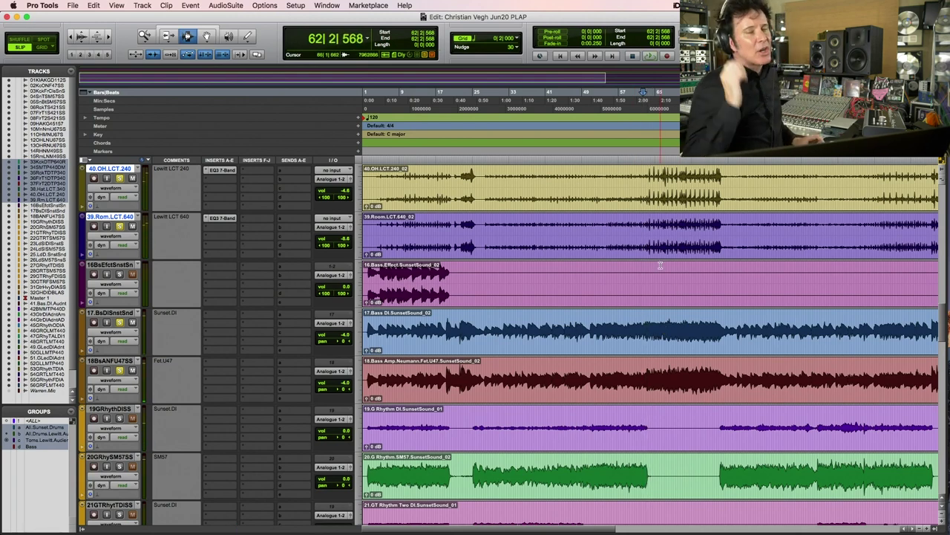
# - Play the drums and bass from 63|2|056 and from 79|2|760, and lower both bass tracks' volume to -4.7 dB
pyautogui.click(632, 221)
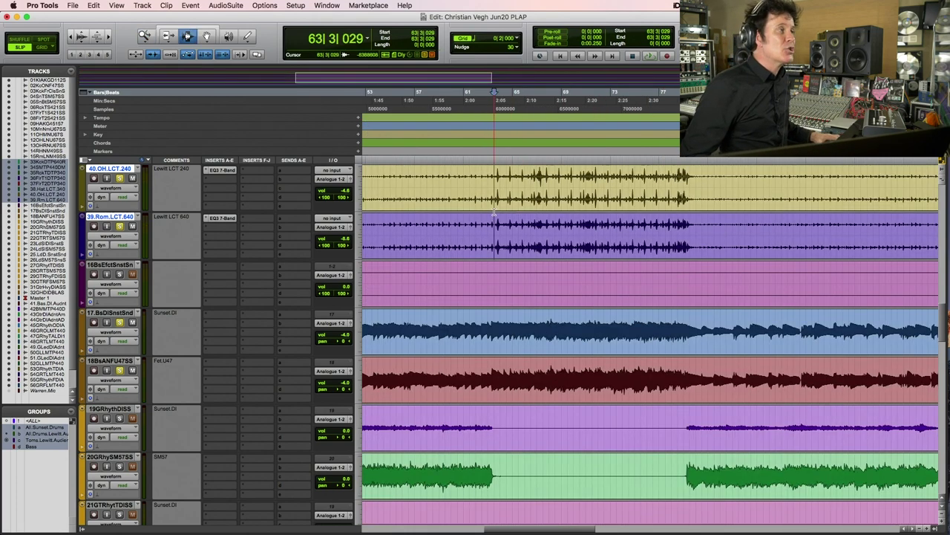
pyautogui.click(490, 326)
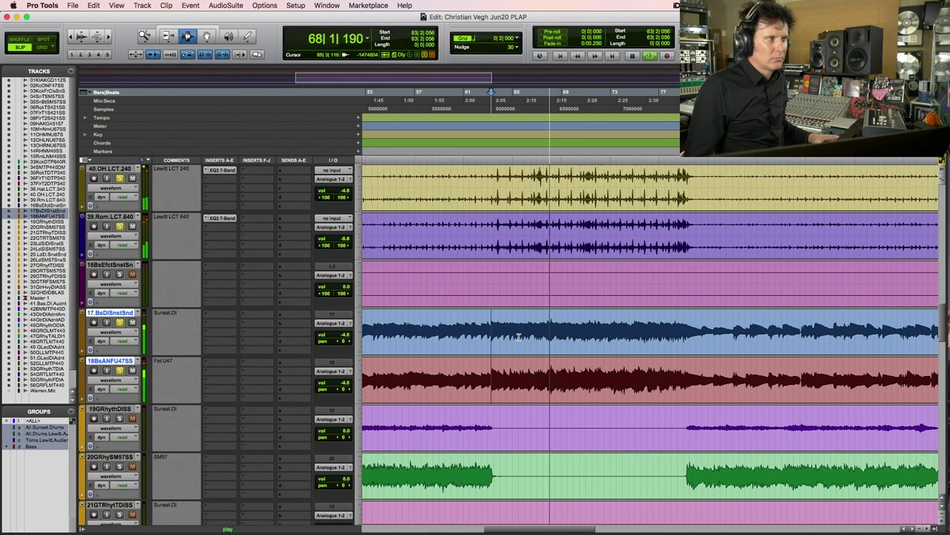
pyautogui.click(689, 326)
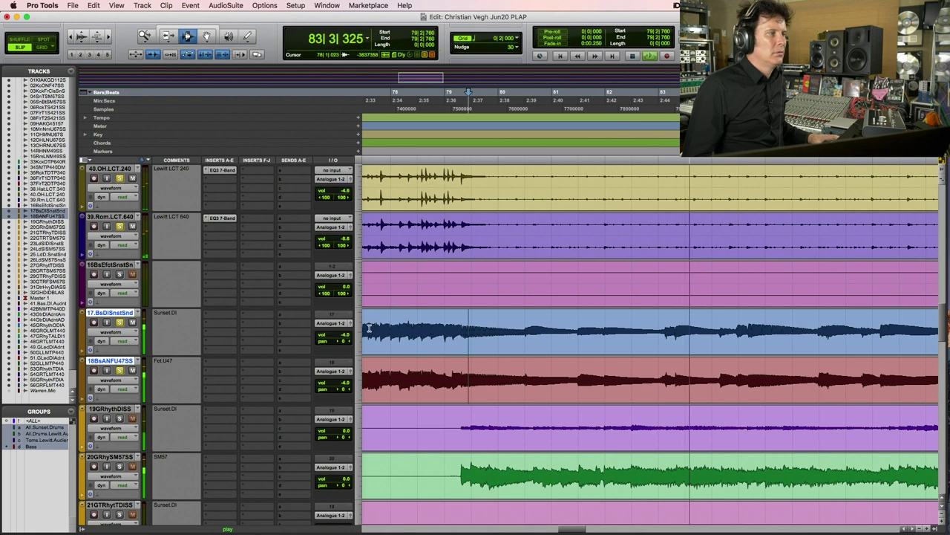
pyautogui.moveTo(344, 333); pyautogui.dragTo(344, 337)
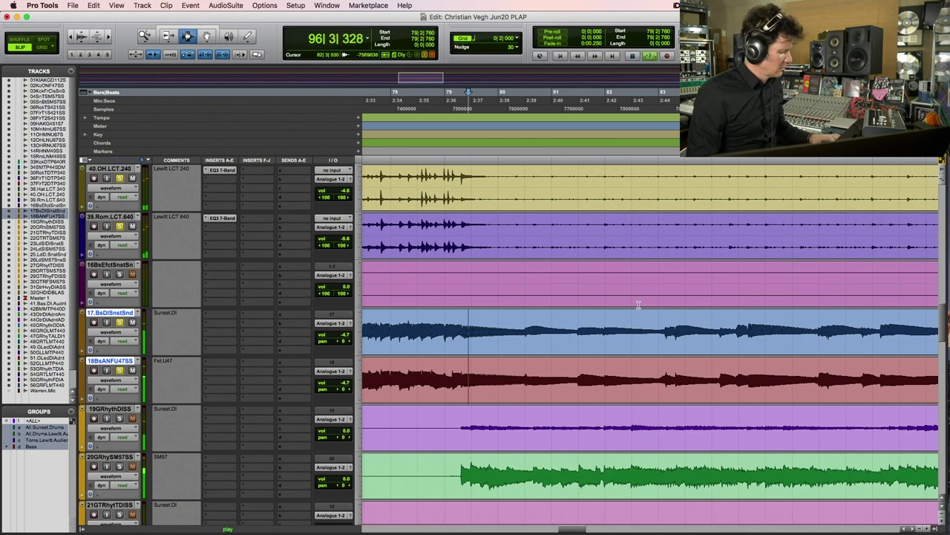
# - Solo the 20.G Rhythm.SM57 guitar track, set its volume to -18.5 dB, and pan it to 43
pyautogui.hotkey('alt', 'a')
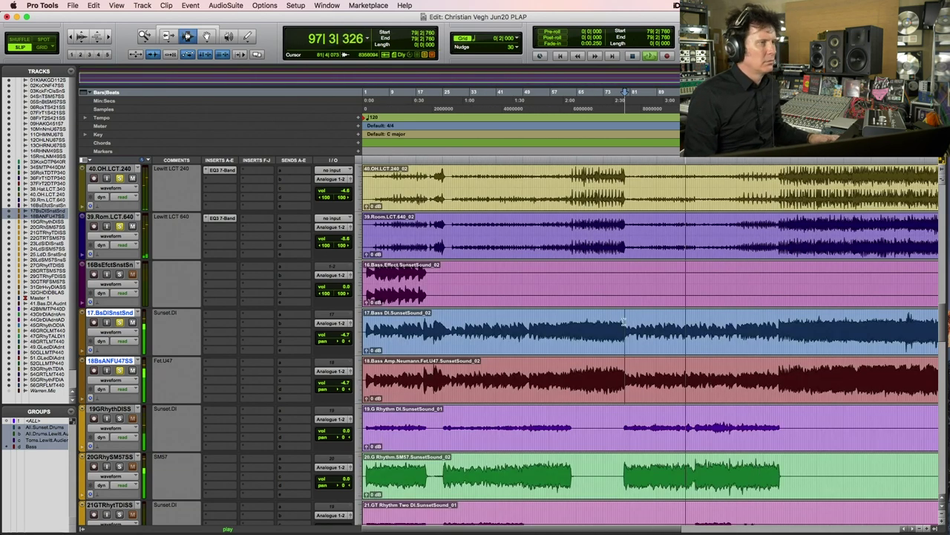
pyautogui.hotkey('ctrl', ']')
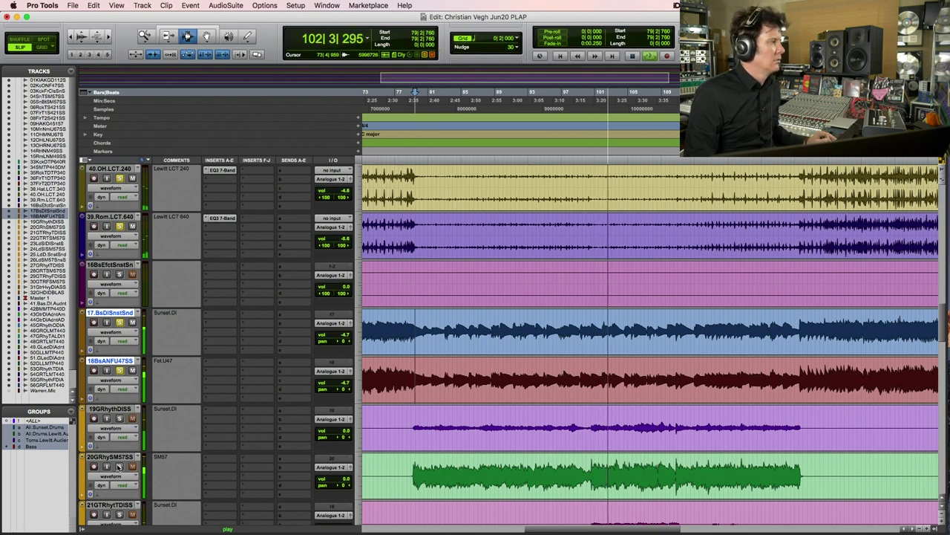
pyautogui.moveTo(344, 479)
pyautogui.mouseDown()
pyautogui.moveTo(339, 490)
pyautogui.moveTo(340, 481)
pyautogui.mouseUp()
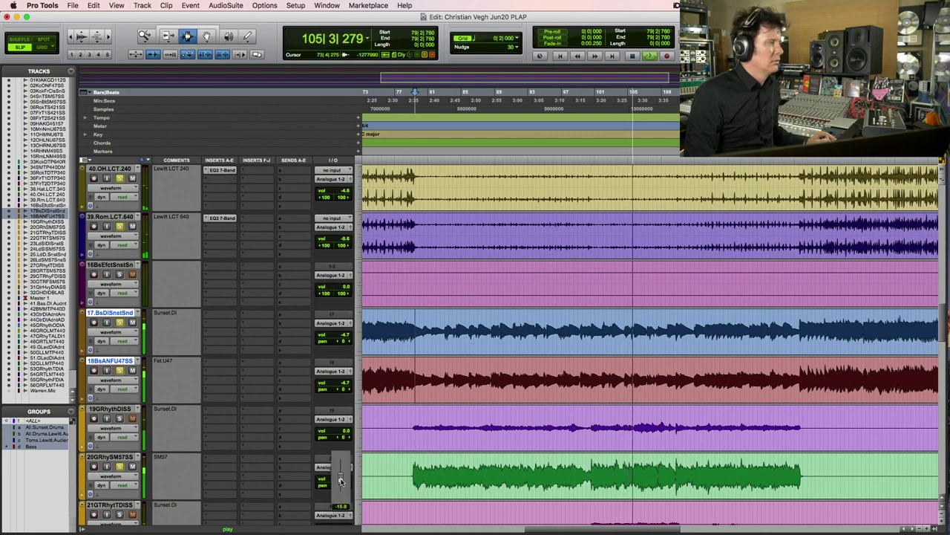
pyautogui.moveTo(341, 483); pyautogui.dragTo(340, 484)
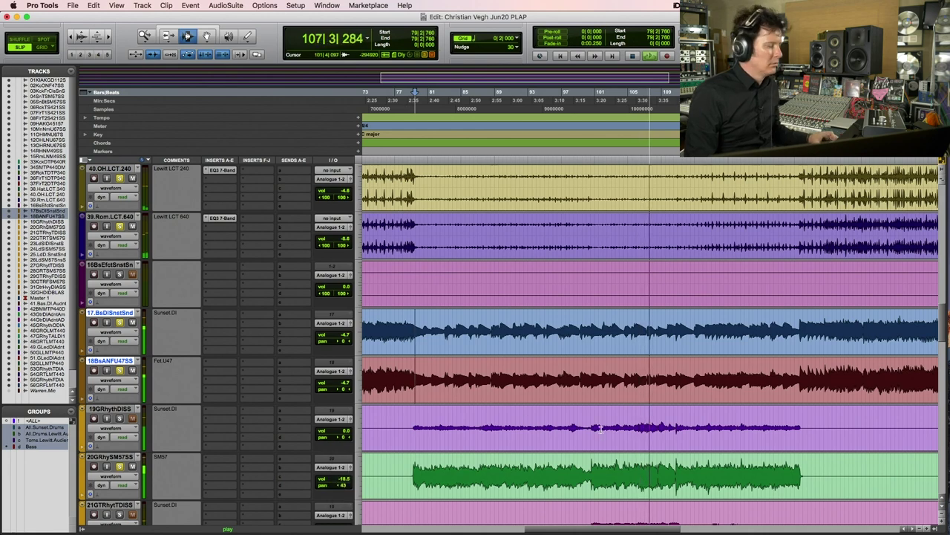
pyautogui.press('r')
pyautogui.press('t')
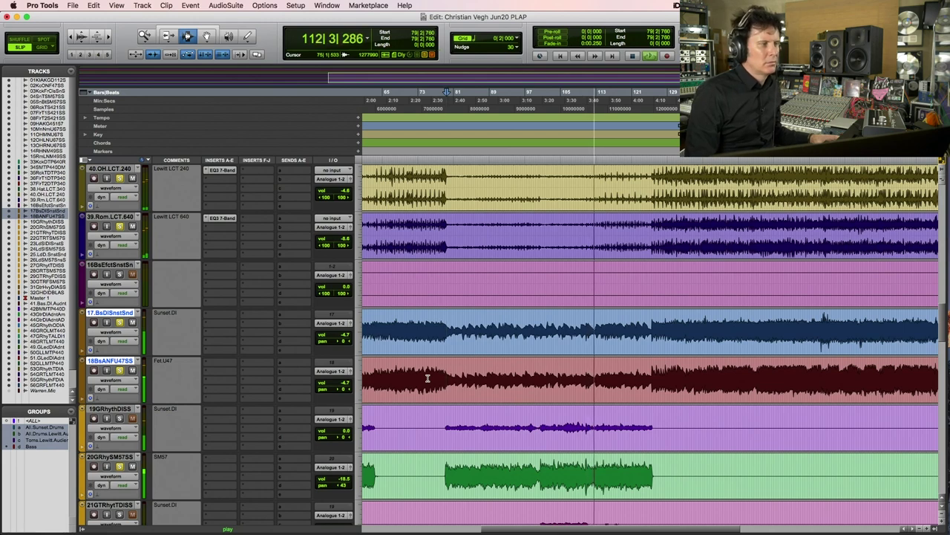
# - Solo the 22.GT Rhythm Two.SM57 track, setting its volume to -9.2 dB and its pan to 54
pyautogui.scroll(-3, 428, 378)
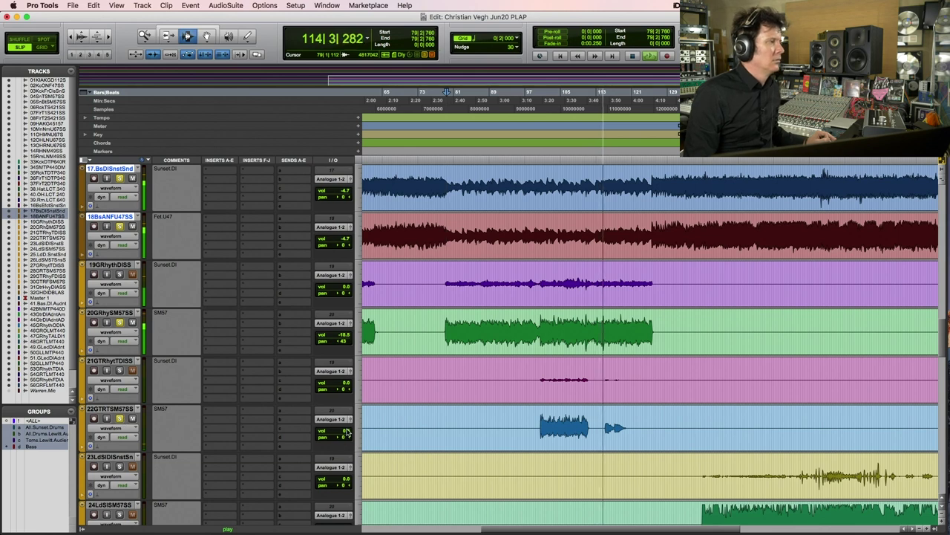
pyautogui.moveTo(346, 432); pyautogui.dragTo(355, 439)
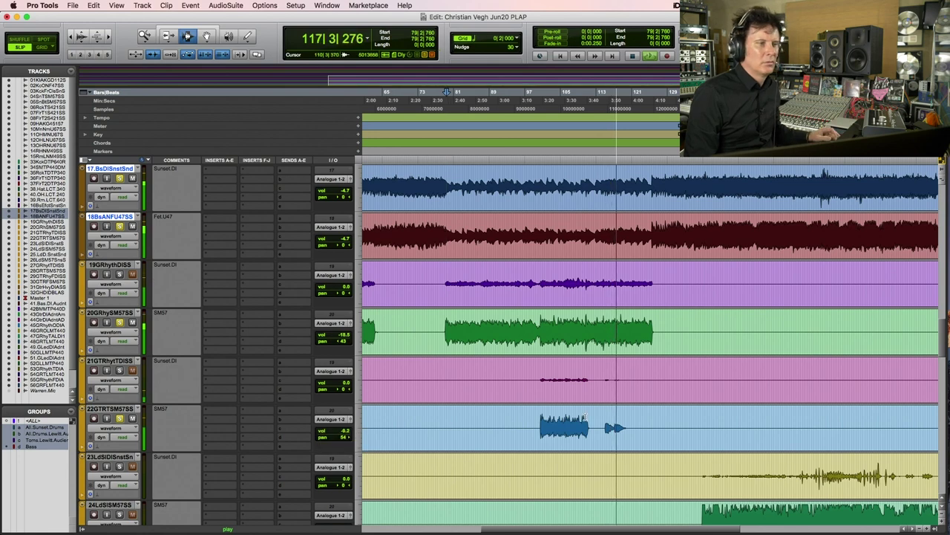
pyautogui.scroll(-2, 585, 417)
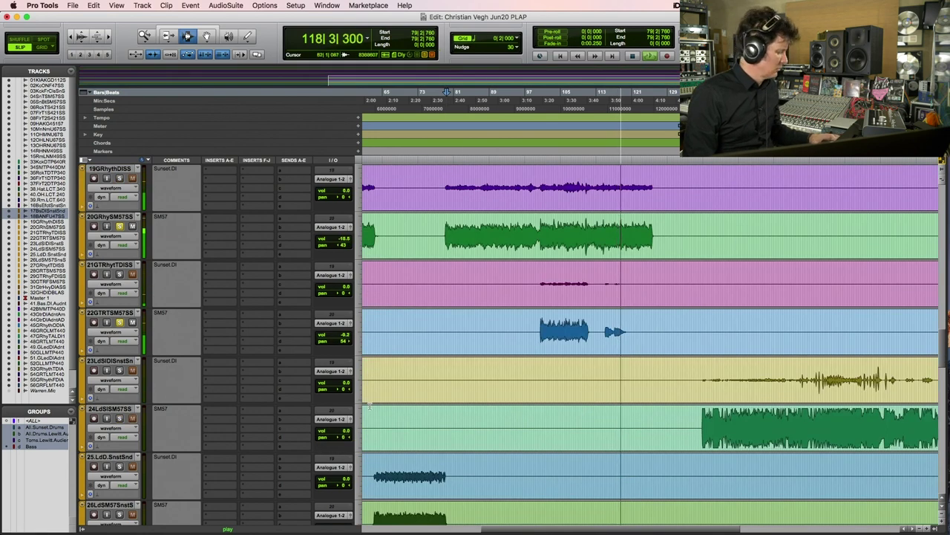
# - Play the lead solo from 136|2|297 and set the 24.Lead Solo.SM57 track's volume to -14.5 dB
pyautogui.press('super+bracketleft')
pyautogui.press('super+bracketleft')
pyautogui.press('super+bracketright')
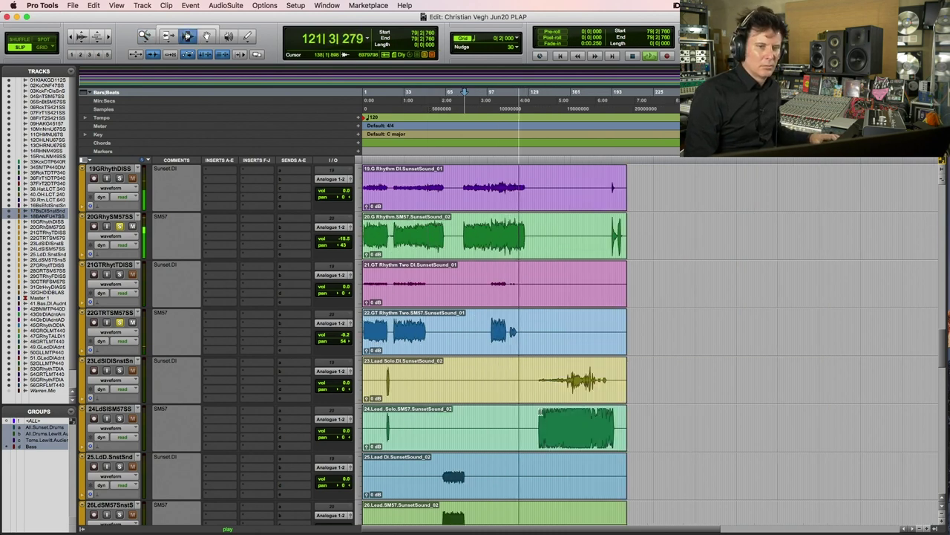
pyautogui.press('space')
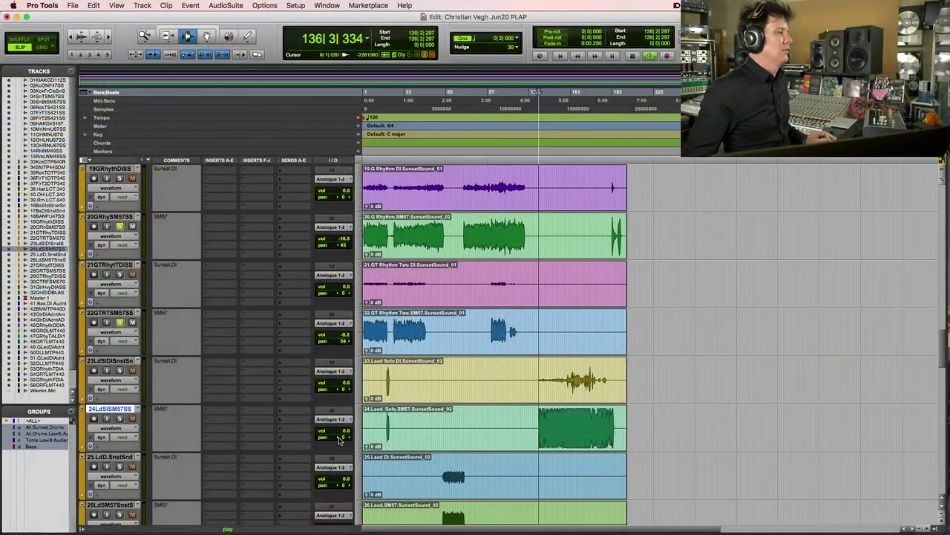
pyautogui.moveTo(339, 439); pyautogui.dragTo(339, 450)
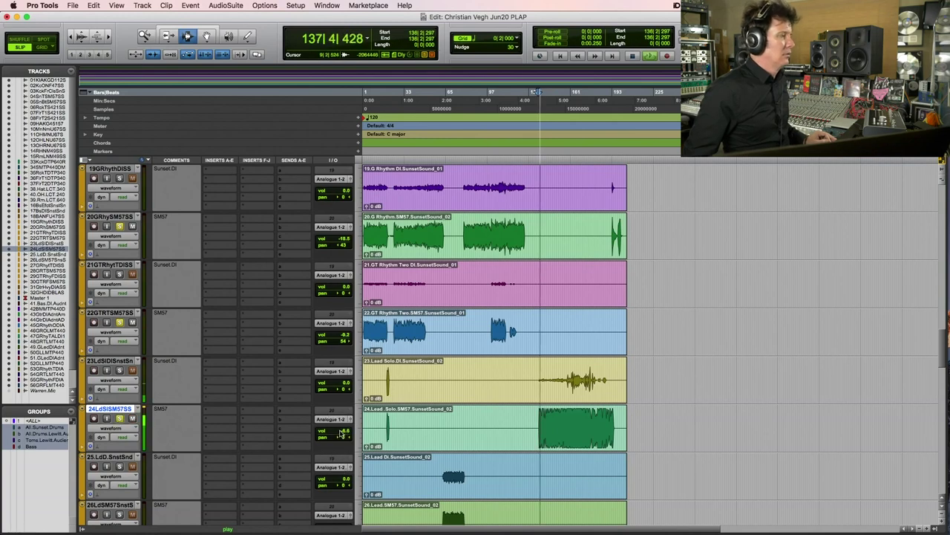
pyautogui.click(340, 432)
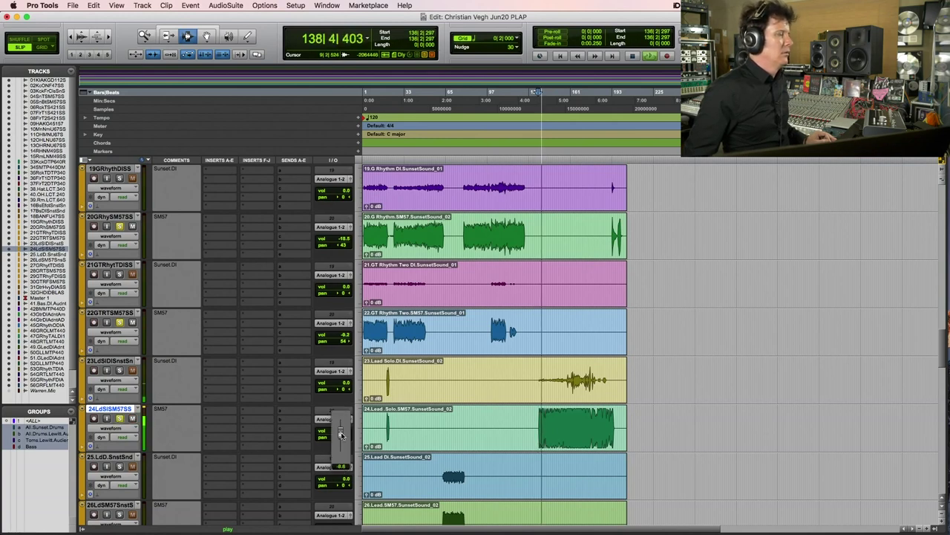
pyautogui.moveTo(338, 437); pyautogui.dragTo(338, 432)
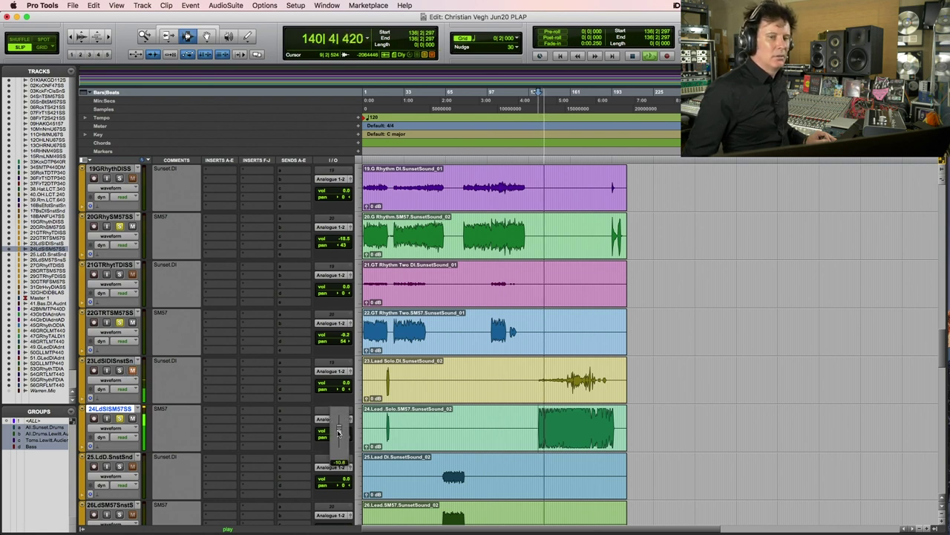
pyautogui.moveTo(338, 434); pyautogui.dragTo(339, 435)
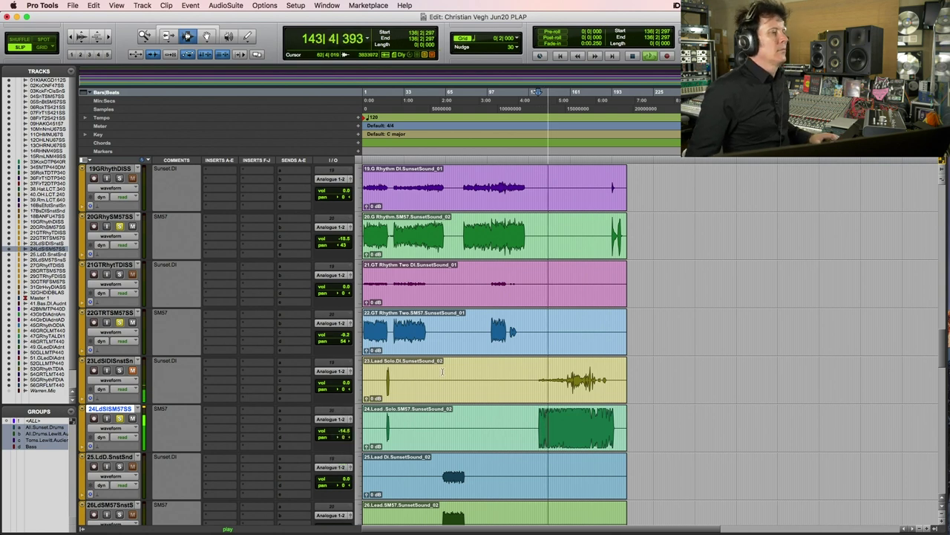
# - Inspect the lead solo's waveform up close as it plays, view the whole song, and stop playback
pyautogui.press('F5')
pyautogui.moveTo(523, 450); pyautogui.dragTo(696, 404)
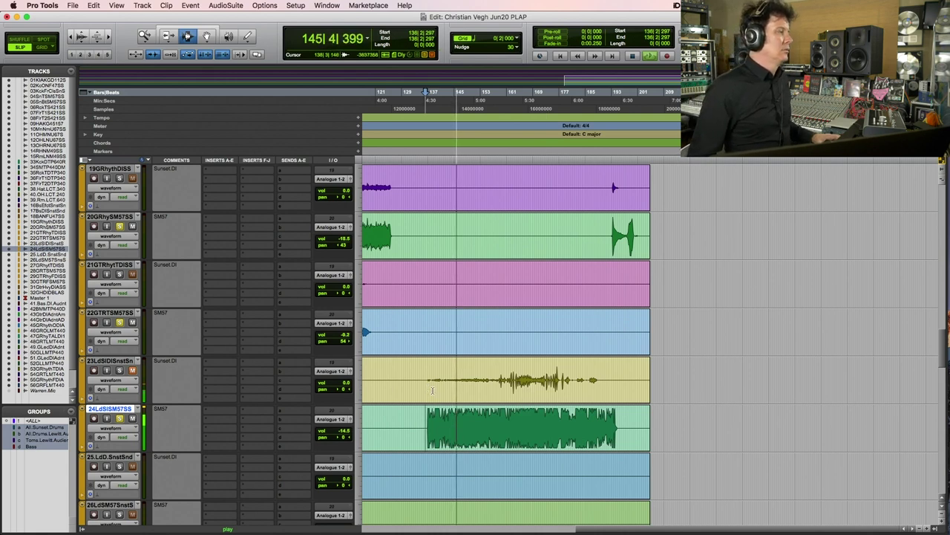
pyautogui.doubleClick(145, 37)
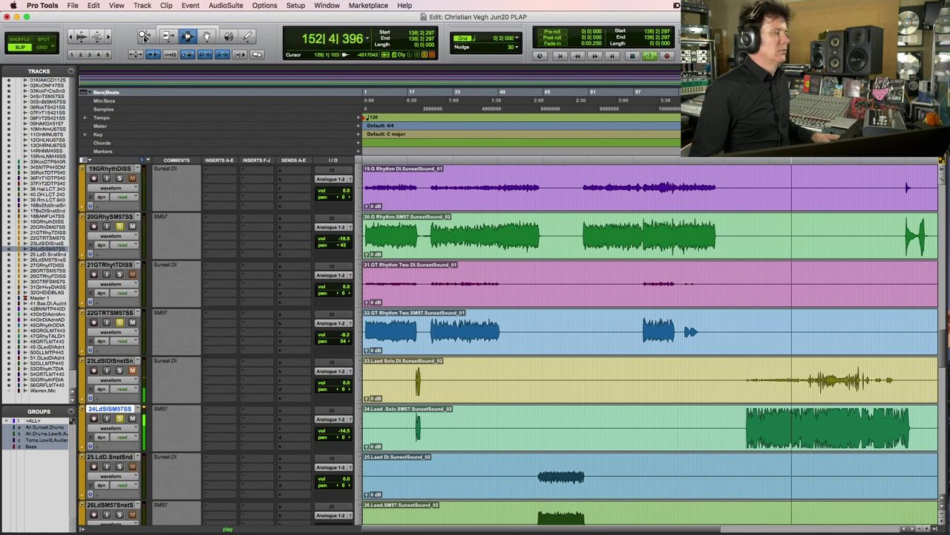
pyautogui.press('space')
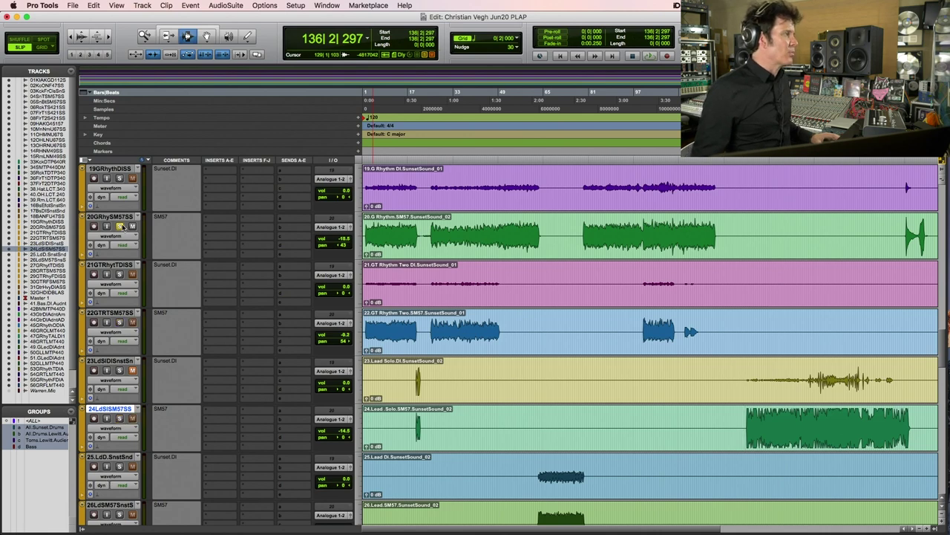
# - Place the playback position at 149|2|467, where the busy tom section of the Lewitt drums begins
pyautogui.scroll(3, 758, 383)
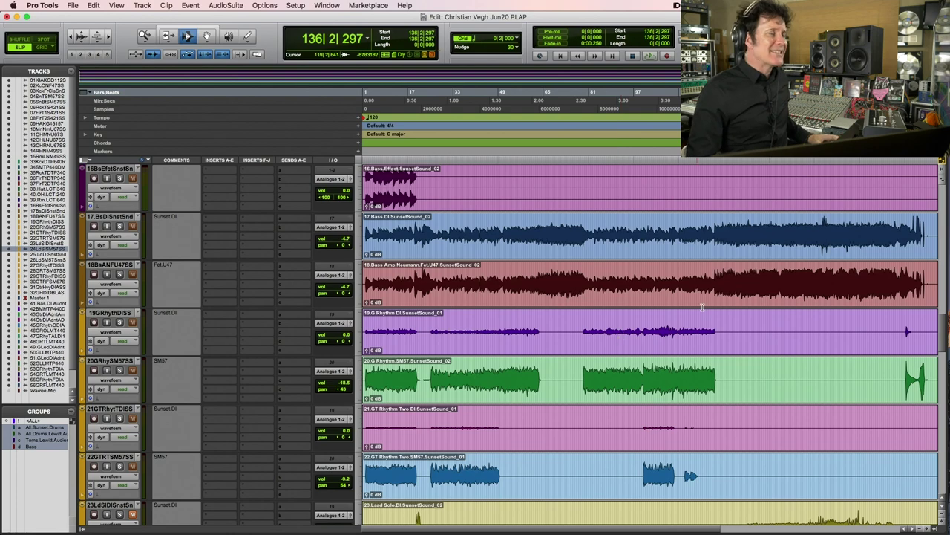
pyautogui.scroll(6, 702, 306)
pyautogui.click(782, 231)
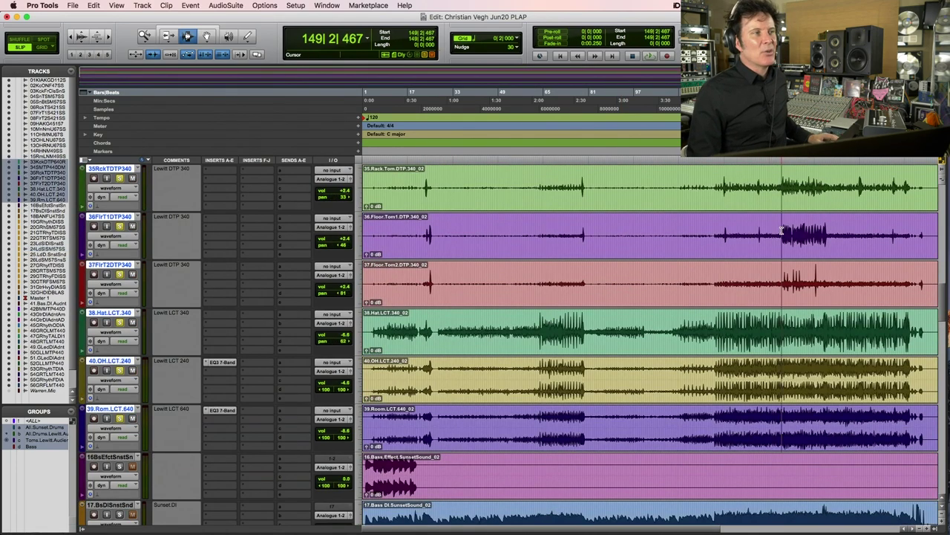
pyautogui.press('F5')
pyautogui.moveTo(748, 223); pyautogui.dragTo(899, 227)
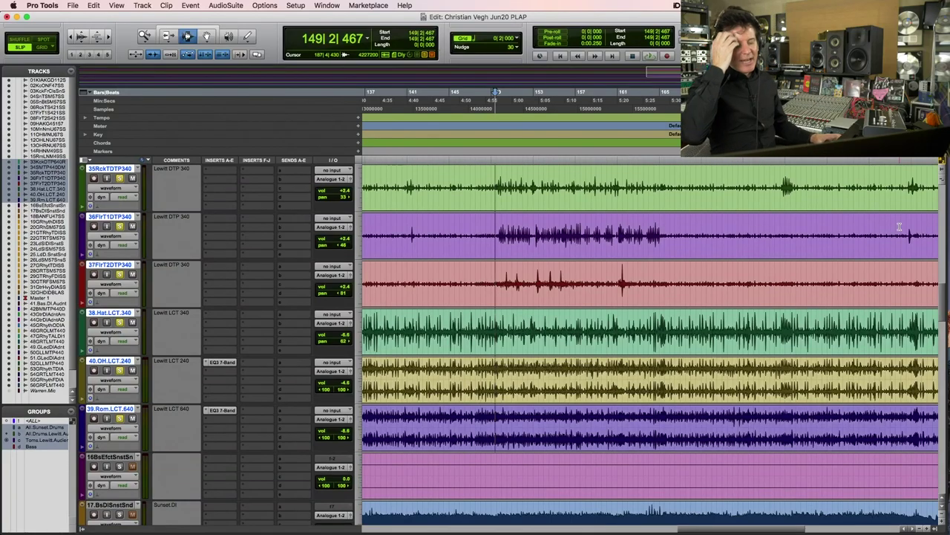
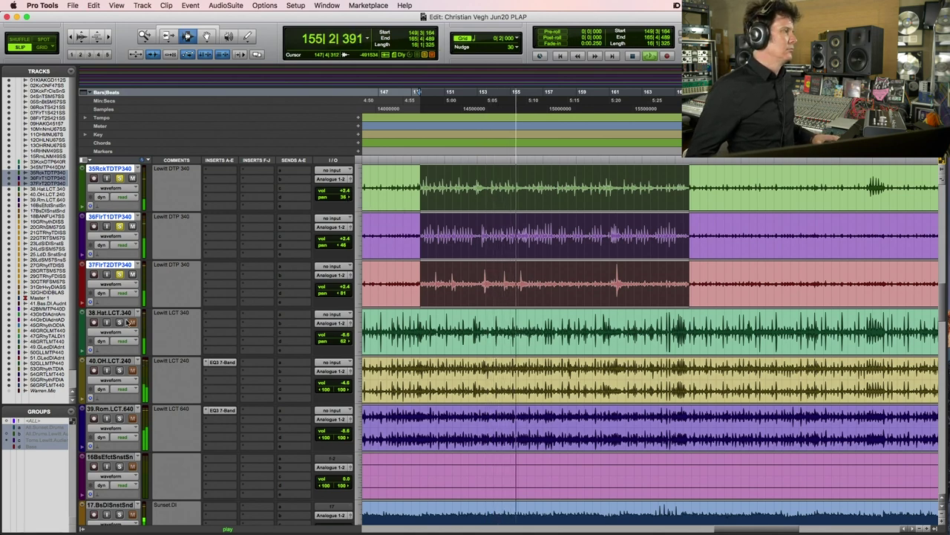
# - Add the Lewitt overhead and room tracks to the soloed toms while the tom section plays, and stop playback
pyautogui.scroll(3, 555, 332)
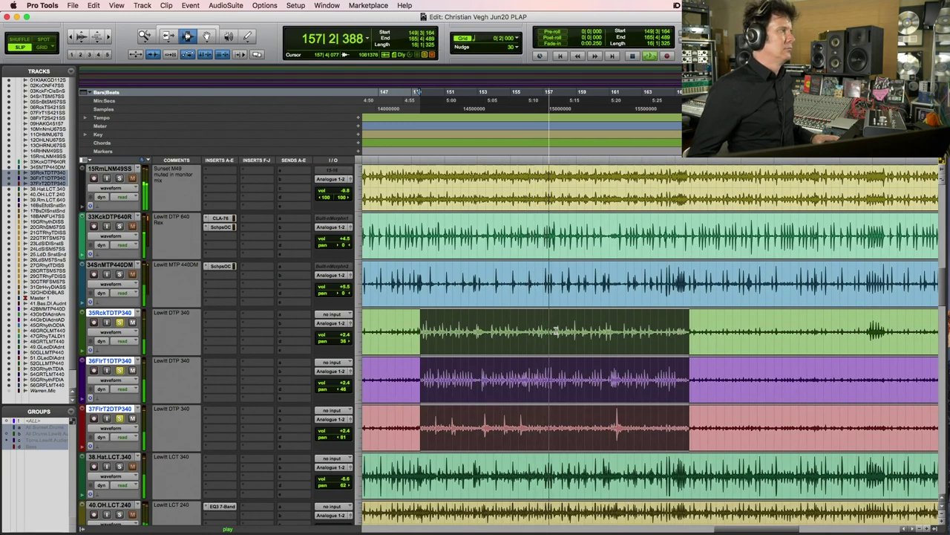
pyautogui.scroll(-1, 556, 331)
pyautogui.scroll(-1, 555, 331)
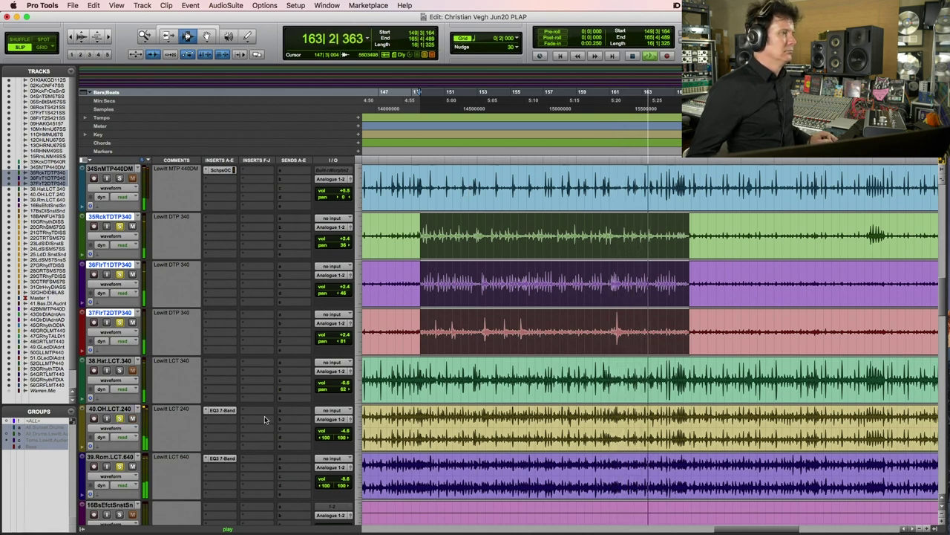
pyautogui.press('space')
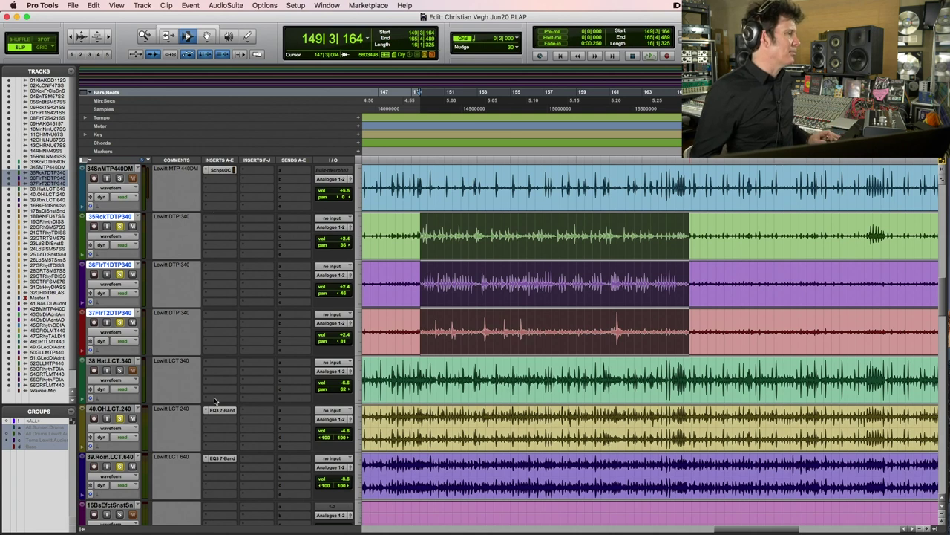
# - Insert a mono EQ3 7-Band with a 41.7 Hz high-pass on the rack tom track, and leave both floor toms unsoloed
pyautogui.click(215, 218)
pyautogui.moveTo(341, 160)
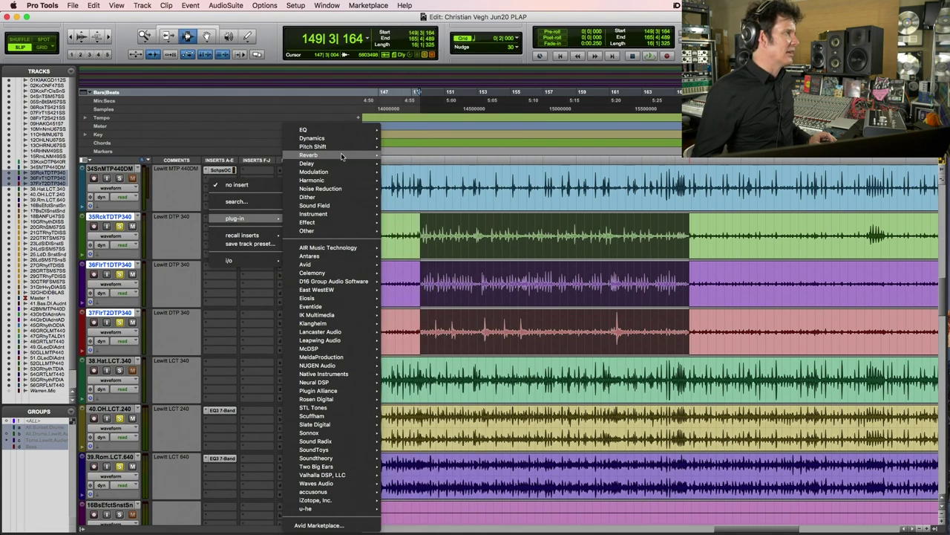
pyautogui.moveTo(348, 130)
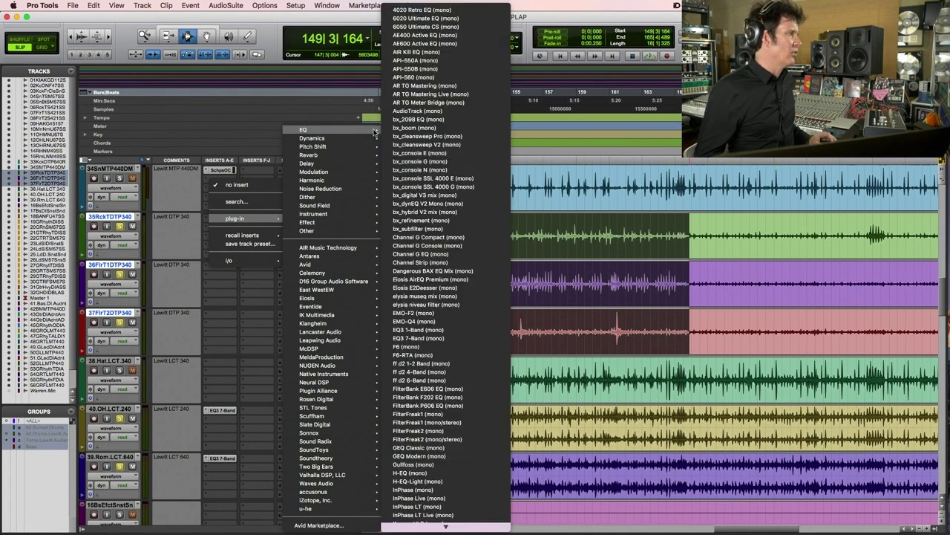
pyautogui.click(450, 338)
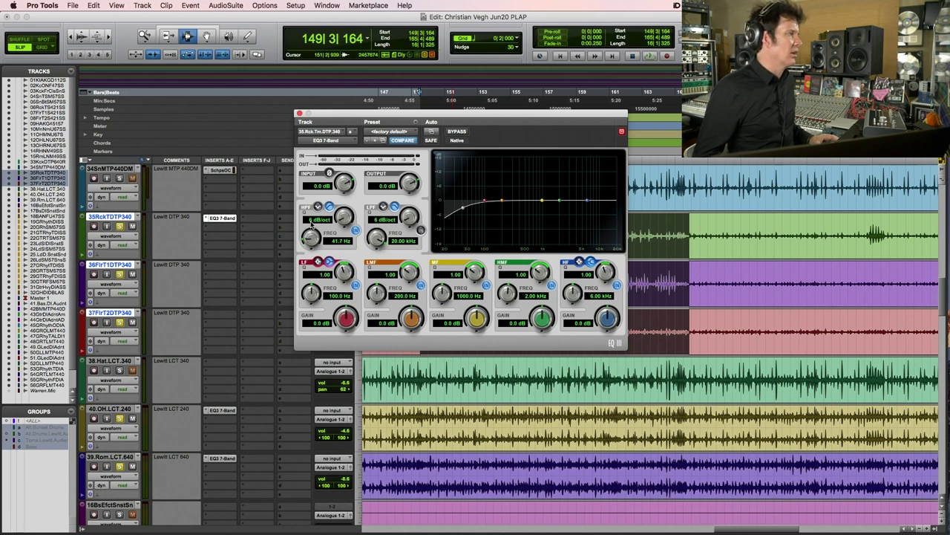
pyautogui.click(120, 227)
# - Cut the rack tom EQ's low-mid band by 5.2 dB at 380.7 Hz while auditioning the tom section
pyautogui.press('space')
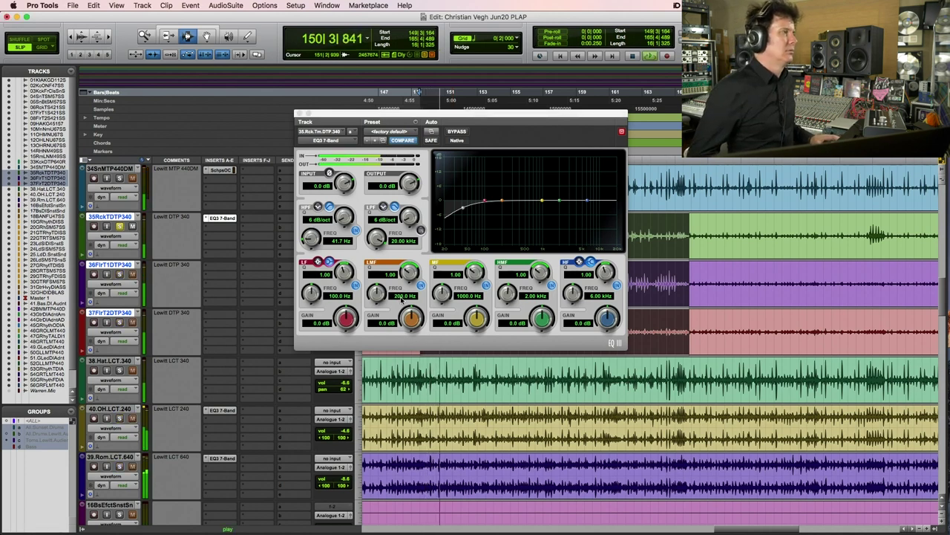
pyautogui.press('space')
pyautogui.moveTo(379, 294); pyautogui.dragTo(377, 293)
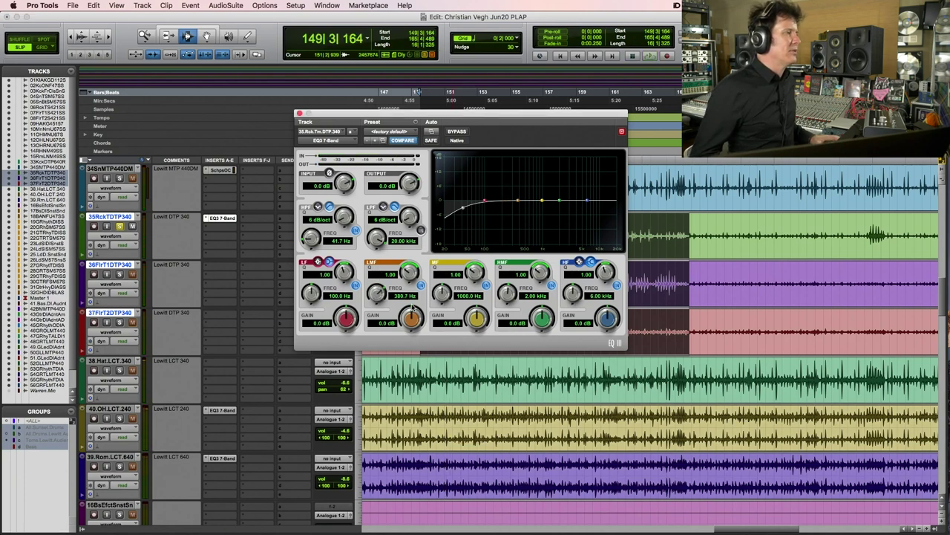
pyautogui.press('space')
pyautogui.moveTo(409, 316); pyautogui.dragTo(398, 338)
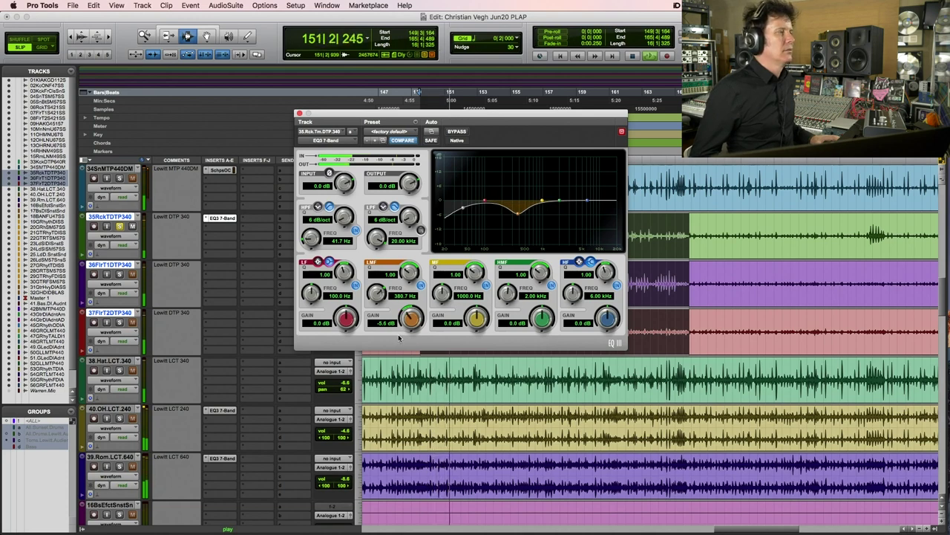
pyautogui.moveTo(398, 338); pyautogui.dragTo(400, 338)
# - Set the rack tom EQ's low band gain to 7.0 dB, high-pass frequency to 73.6 Hz, and low-mid gain to -5.8 dB
pyautogui.press('space')
pyautogui.press('space')
pyautogui.moveTo(346, 318); pyautogui.dragTo(353, 295)
pyautogui.moveTo(309, 237); pyautogui.dragTo(310, 235)
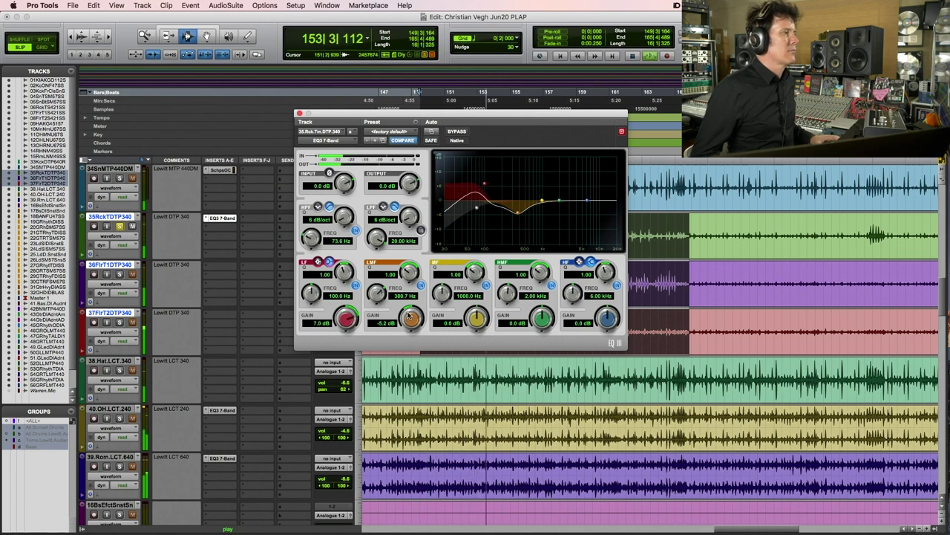
pyautogui.moveTo(407, 316); pyautogui.dragTo(408, 318)
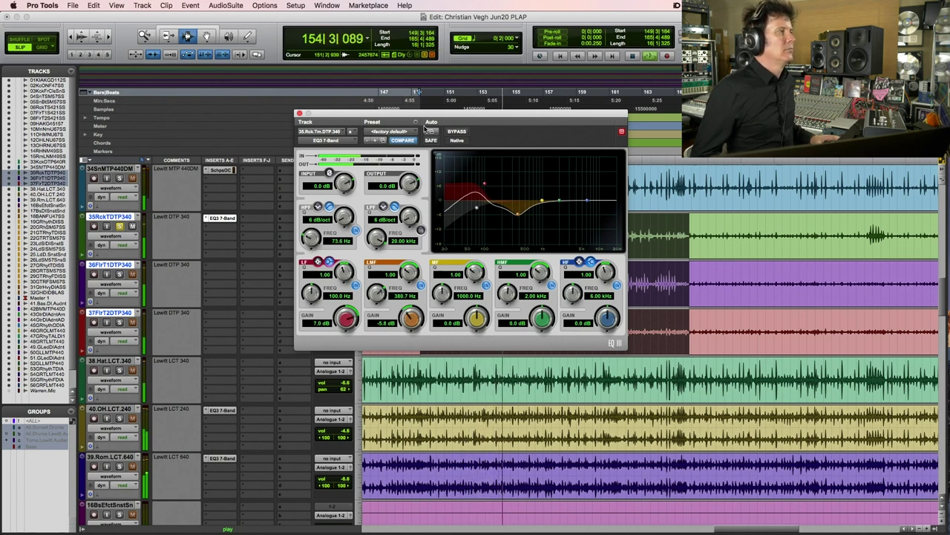
# - Compare the rack tom with its EQ bypassed and active, and set the low band's gain to 7.3 dB
pyautogui.click(460, 132)
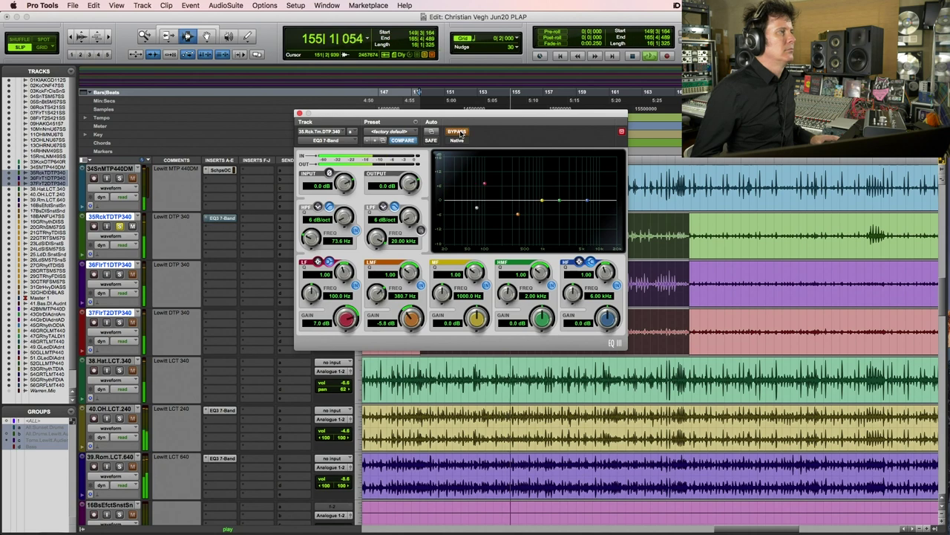
pyautogui.click(460, 132)
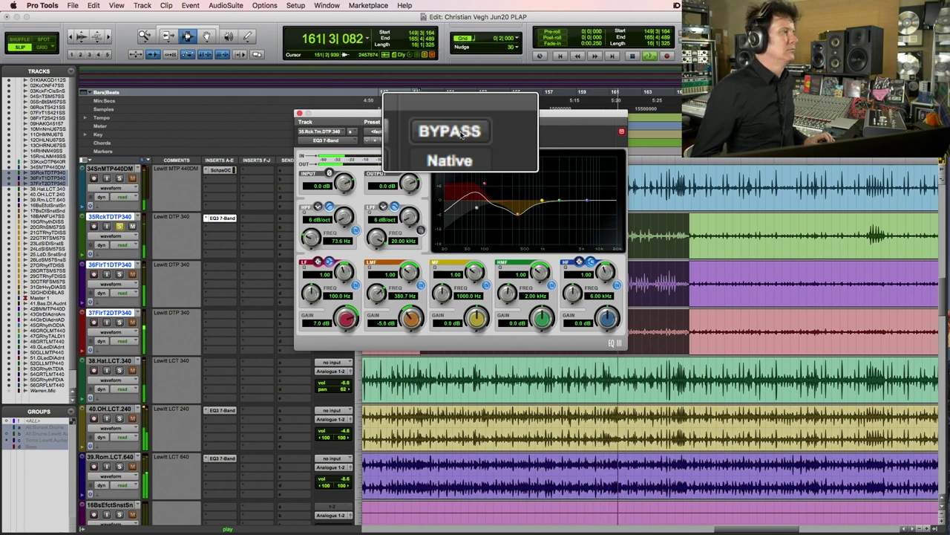
pyautogui.moveTo(346, 320); pyautogui.dragTo(345, 318)
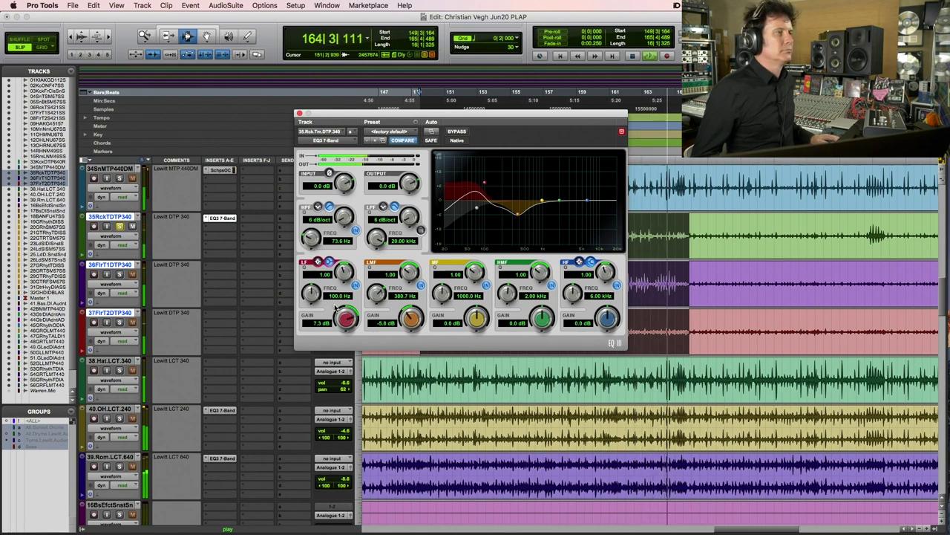
# - Copy the rack tom's EQ3 7-Band to both floor tom tracks and solo the first floor tom
pyautogui.press('space')
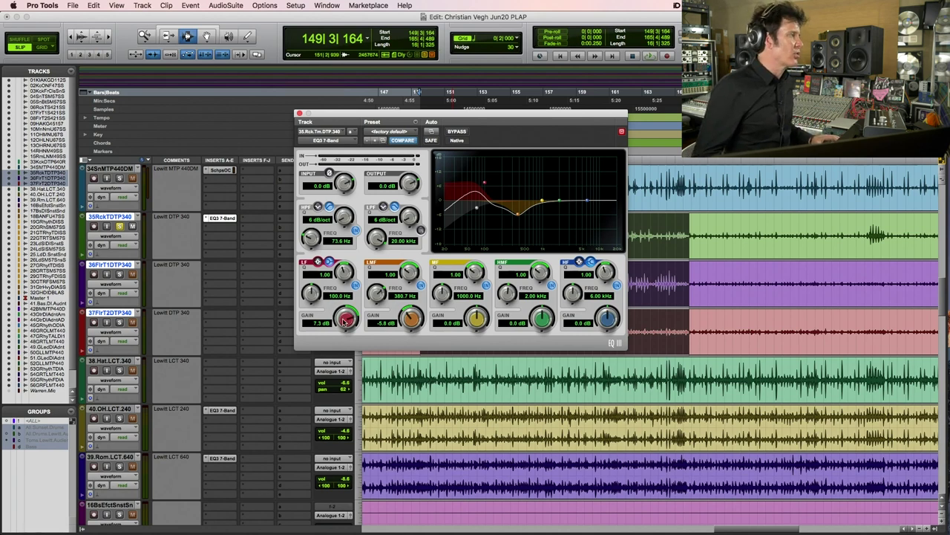
pyautogui.click(159, 234)
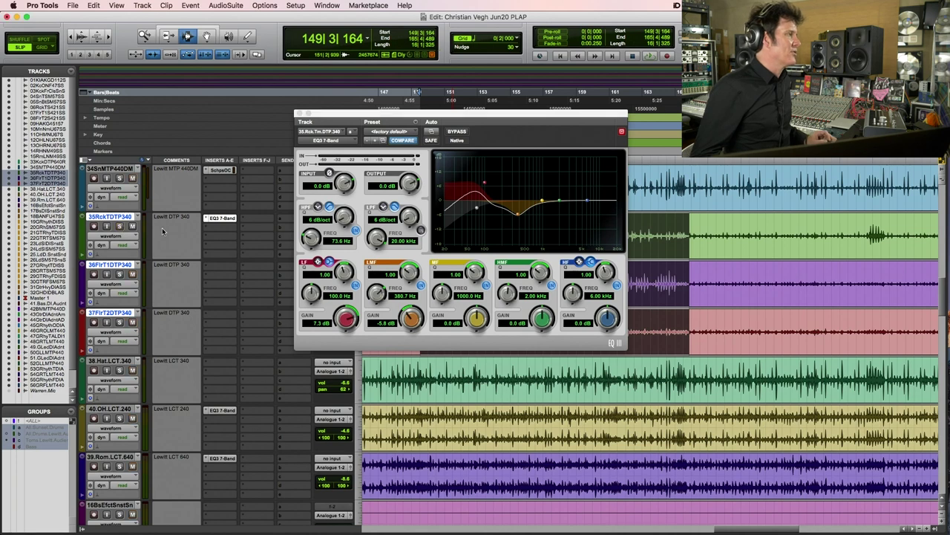
pyautogui.keyDown('super'); pyautogui.click(219, 220); pyautogui.keyUp('super')
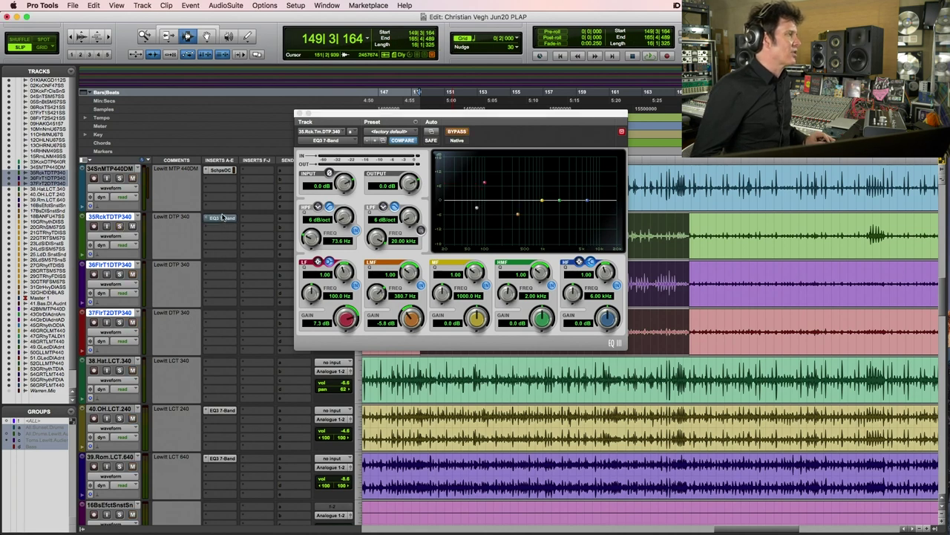
pyautogui.keyDown('super'); pyautogui.click(225, 219); pyautogui.keyUp('super')
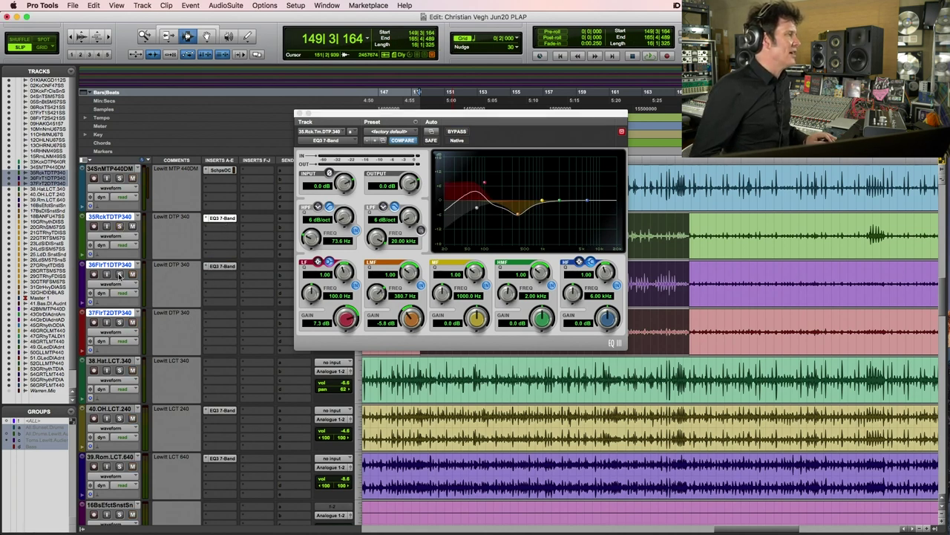
pyautogui.moveTo(526, 115); pyautogui.dragTo(738, 95)
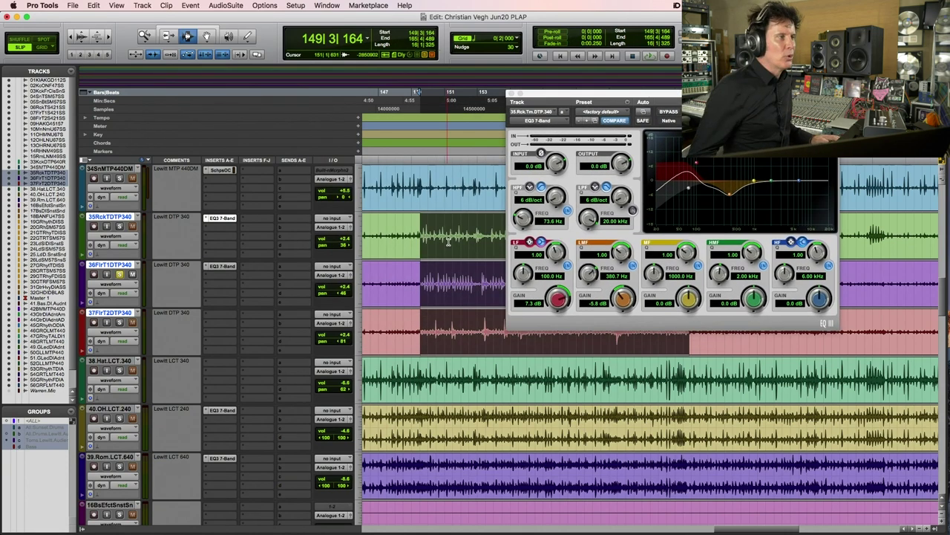
# - Toggle the rack tom EQ's bypass during playback, and set its low band to 97.6 Hz with 9.9 dB gain
pyautogui.press('space')
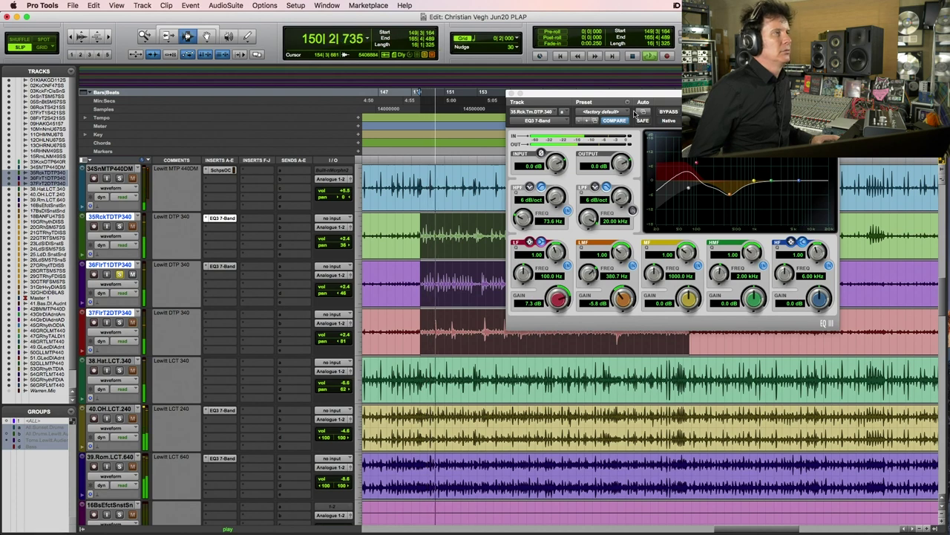
pyautogui.click(668, 112)
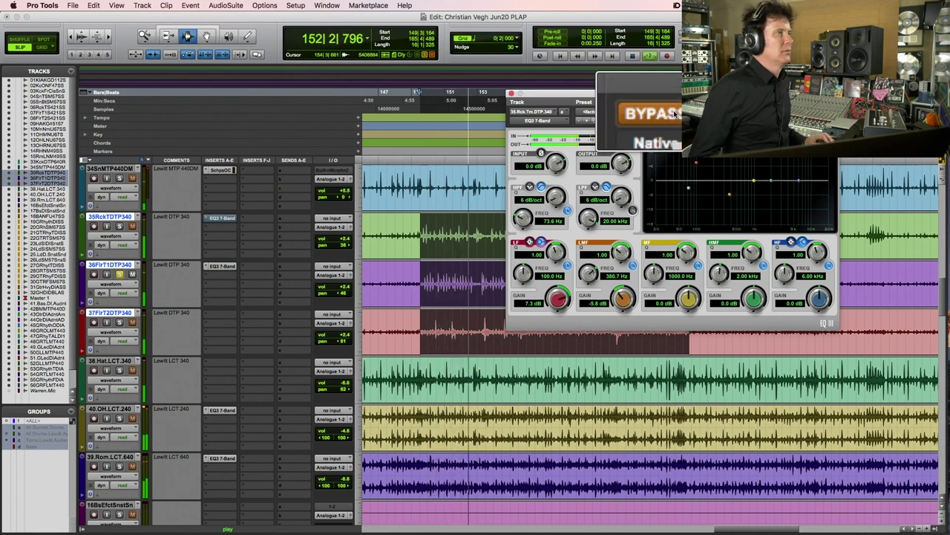
pyautogui.click(675, 114)
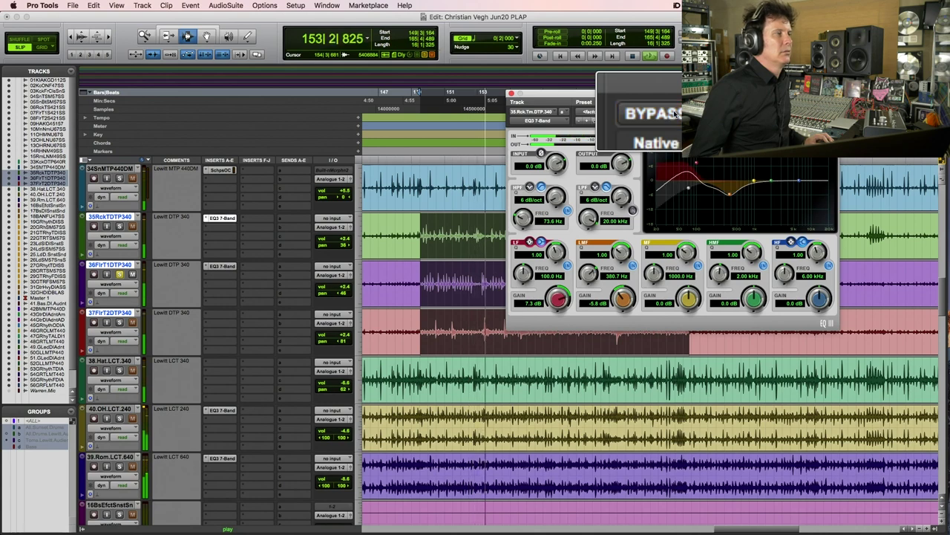
pyautogui.moveTo(543, 275); pyautogui.dragTo(516, 286)
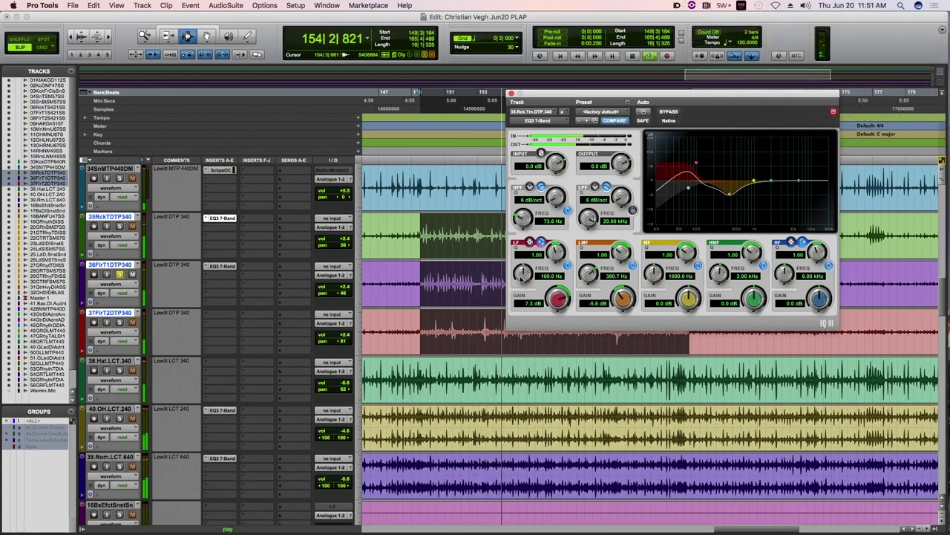
pyautogui.moveTo(516, 286); pyautogui.dragTo(523, 274)
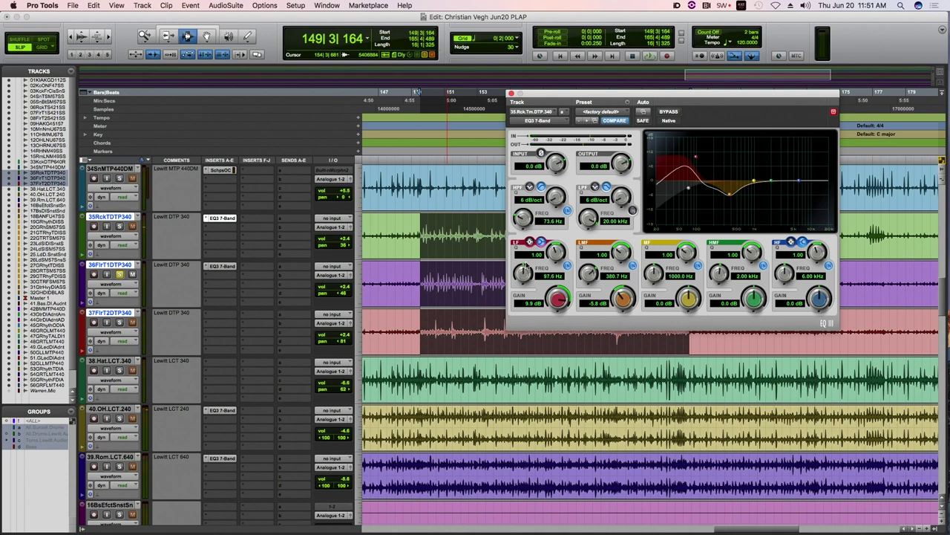
# - Set the first floor tom EQ's low band to 109.3 Hz with 8.4 dB gain and its low-mid gain to -8.7 dB
pyautogui.click(221, 265)
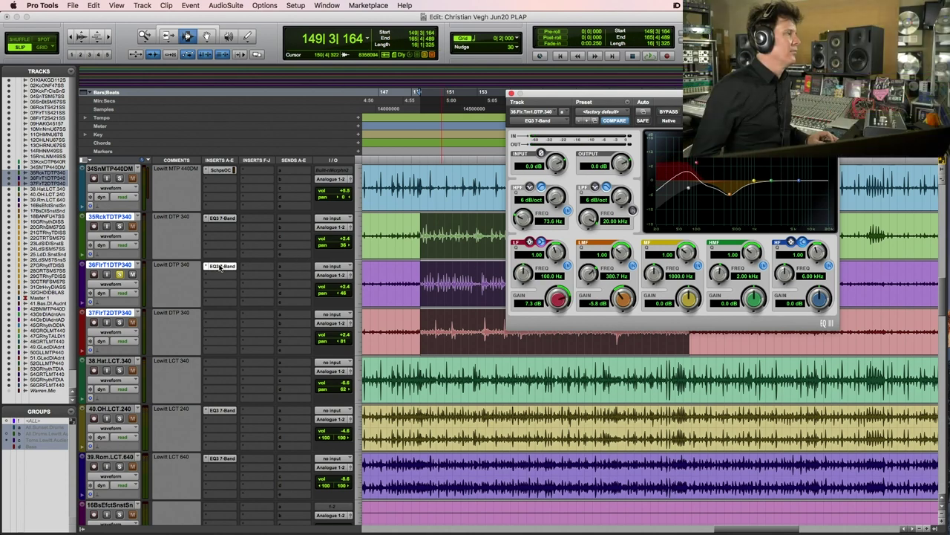
pyautogui.moveTo(558, 298); pyautogui.dragTo(520, 294)
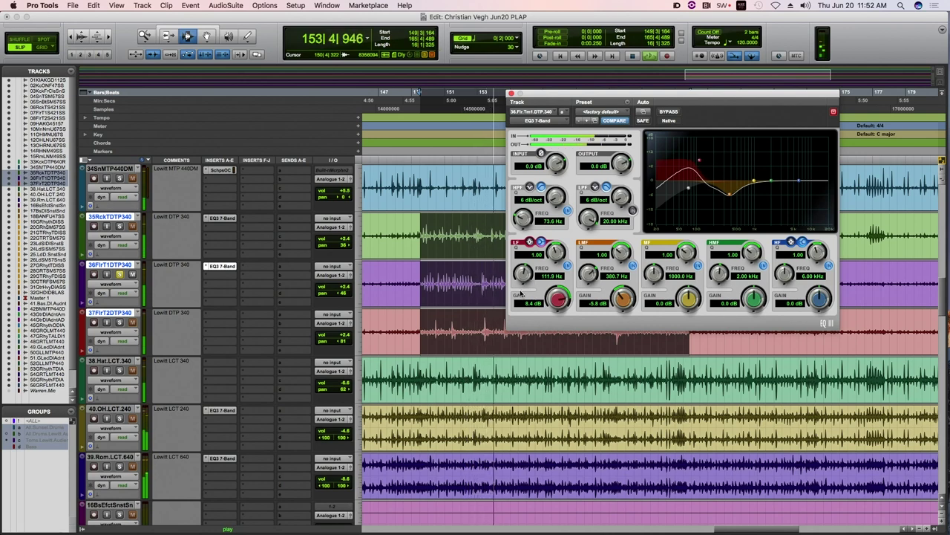
pyautogui.moveTo(622, 298); pyautogui.dragTo(620, 306)
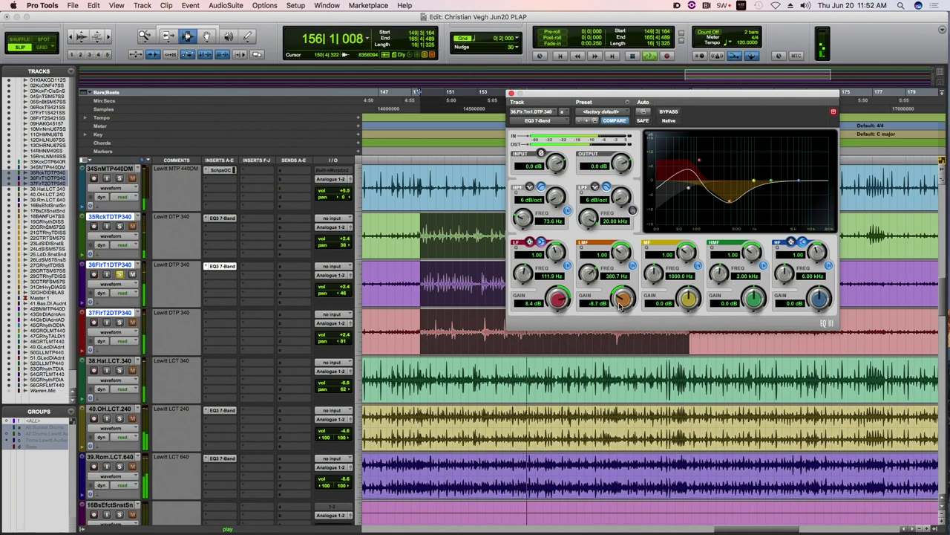
pyautogui.press('space')
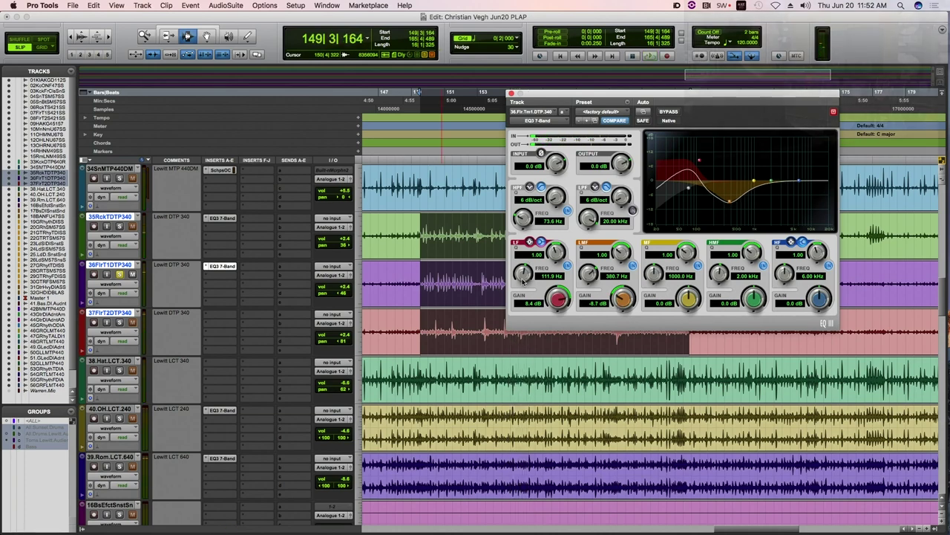
pyautogui.moveTo(523, 276); pyautogui.dragTo(526, 279)
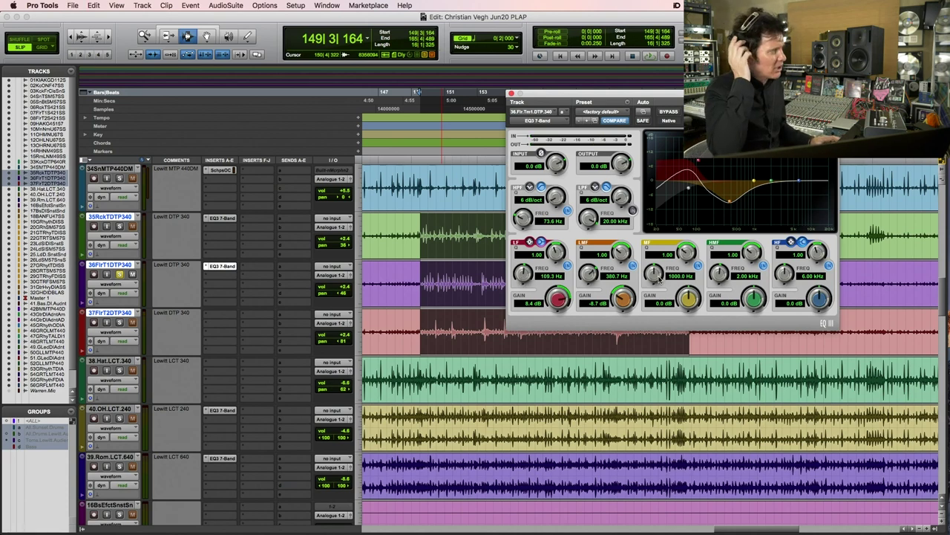
# - Compare the soloed first floor tom with its EQ bypassed and active, leaving the EQ active
pyautogui.press('space')
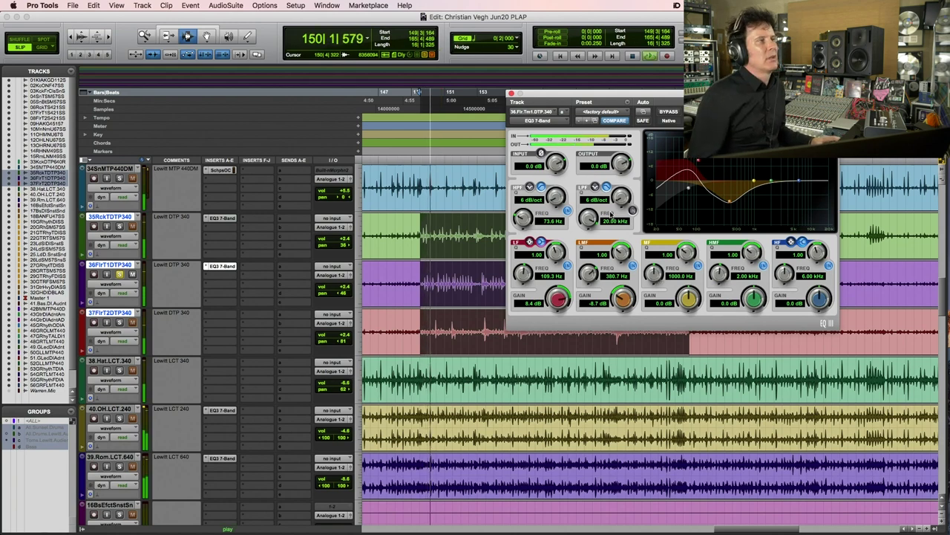
pyautogui.click(672, 112)
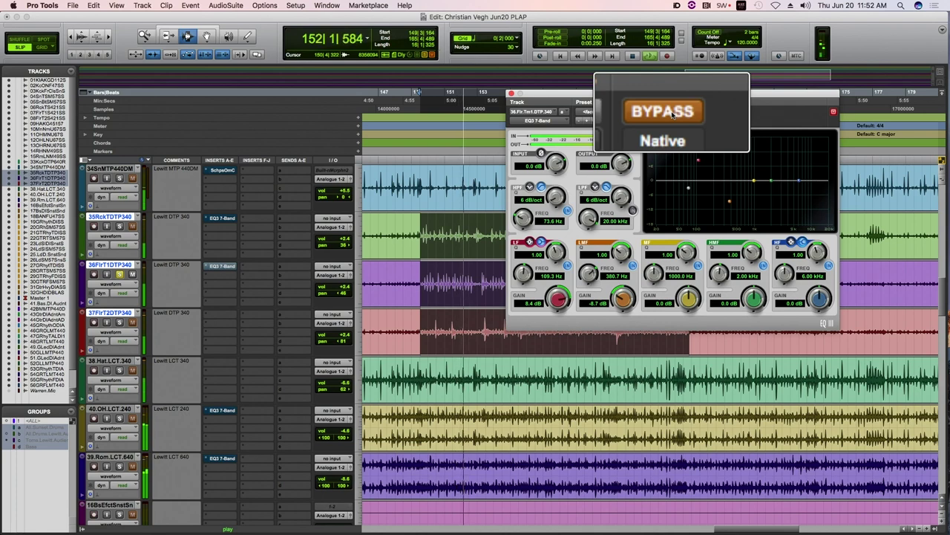
pyautogui.click(673, 112)
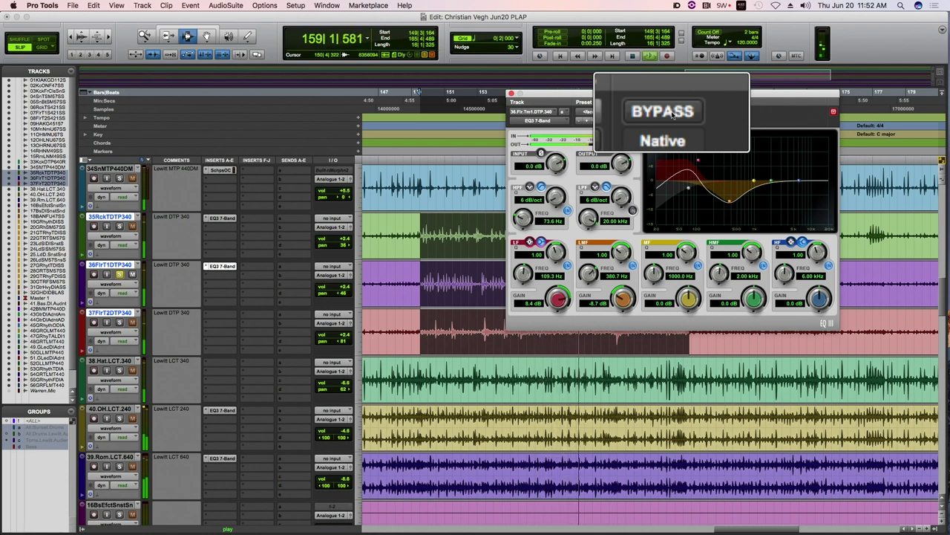
pyautogui.click(673, 115)
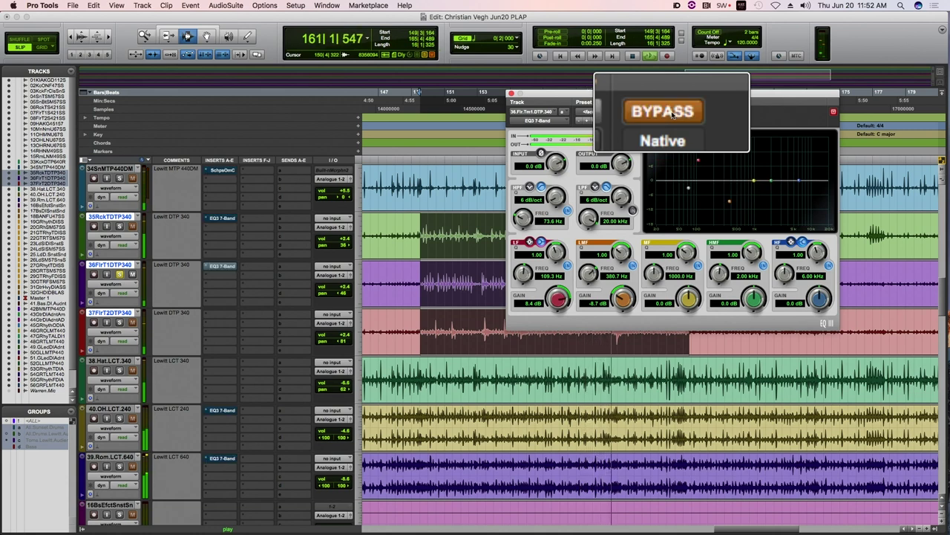
pyautogui.click(673, 115)
pyautogui.press('space')
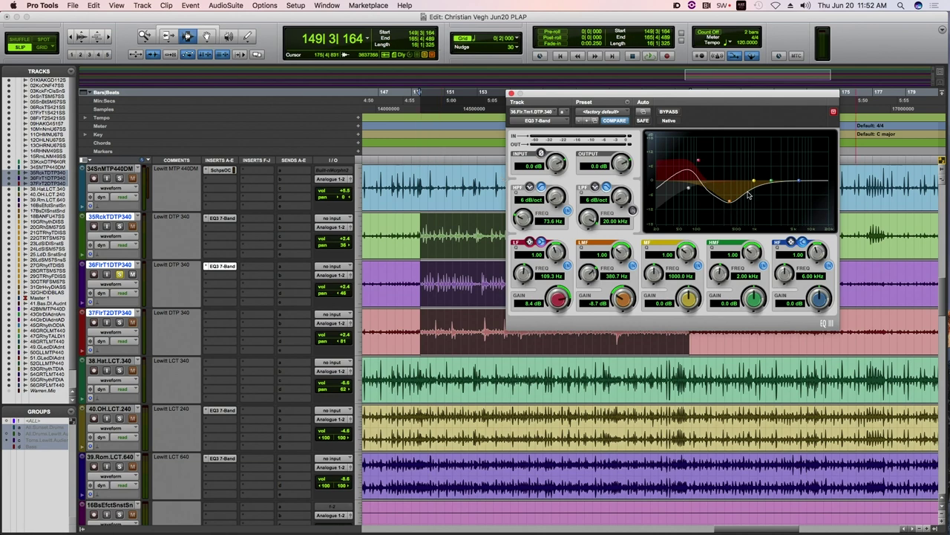
# - Copy the first floor tom's EQ to the second floor tom, solo that track, and compare it with the EQ bypassed and active
pyautogui.click(120, 227)
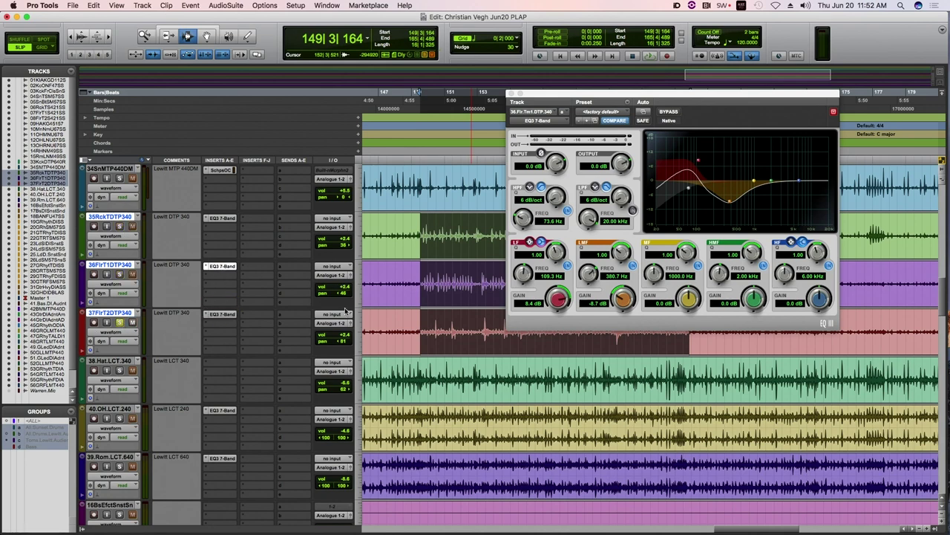
pyautogui.click(220, 315)
pyautogui.press('space')
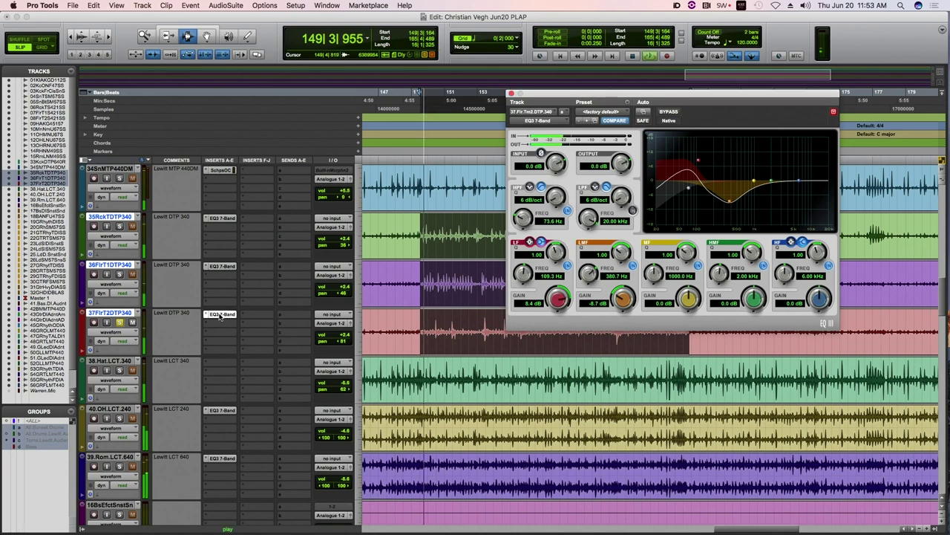
pyautogui.click(672, 111)
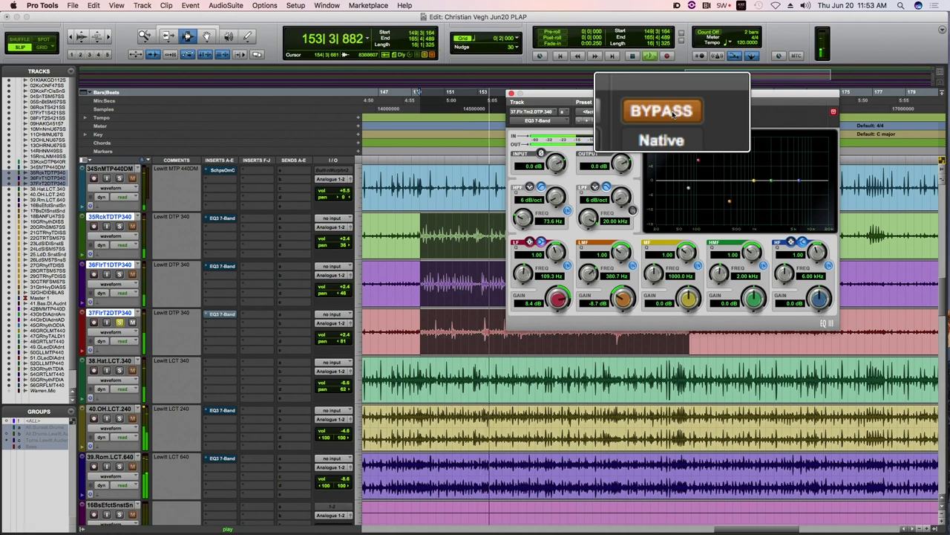
pyautogui.click(672, 112)
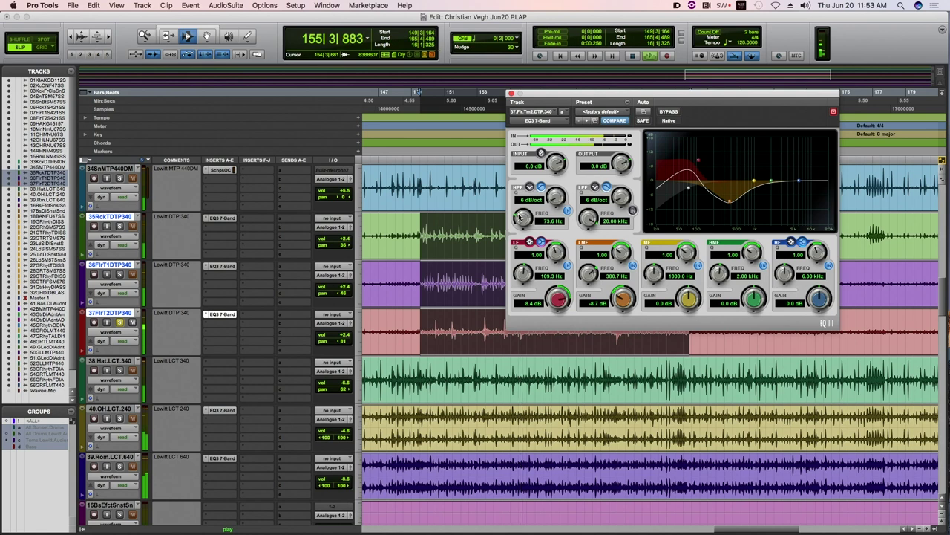
pyautogui.press('space')
# - Solo all three Lewitt toms, audition them together, and raise the rack tom's volume to +3.6 dB
pyautogui.click(119, 274)
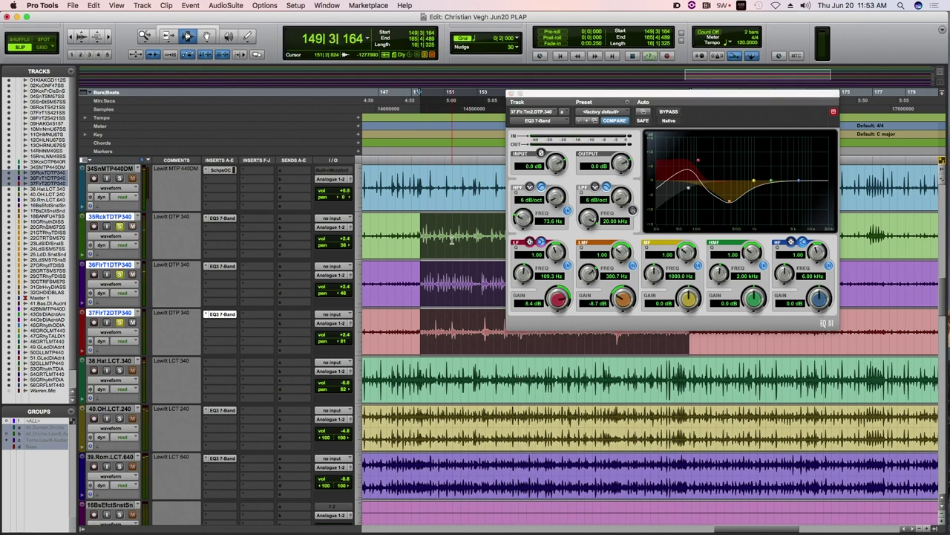
pyautogui.press('space')
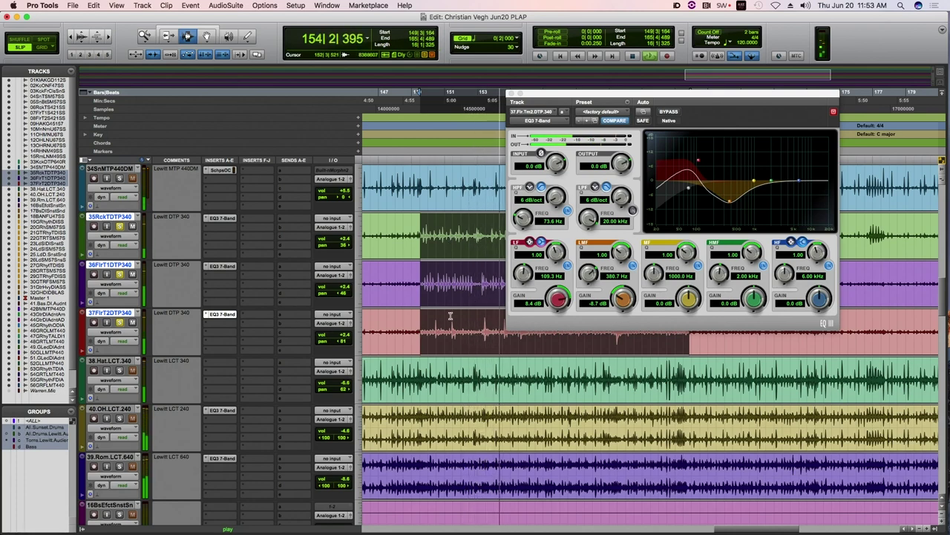
pyautogui.click(346, 237)
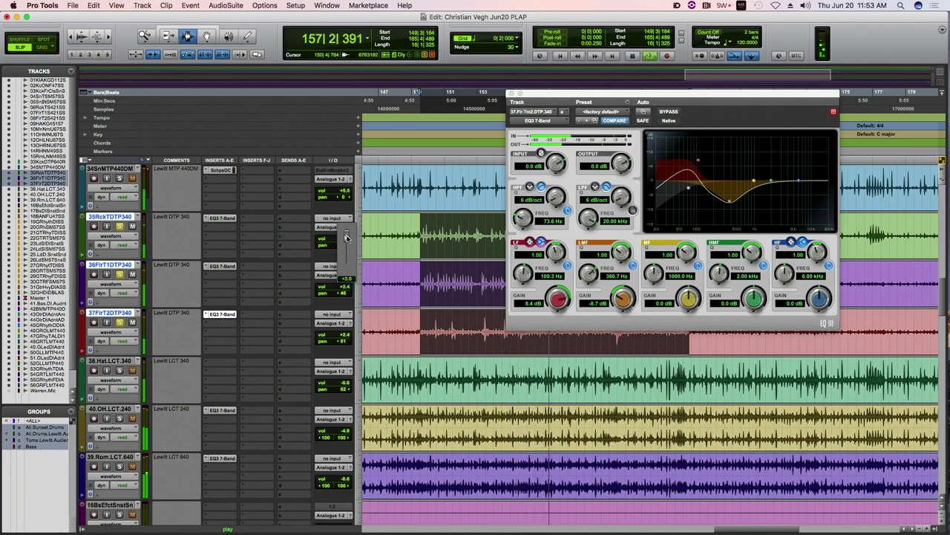
pyautogui.press('space')
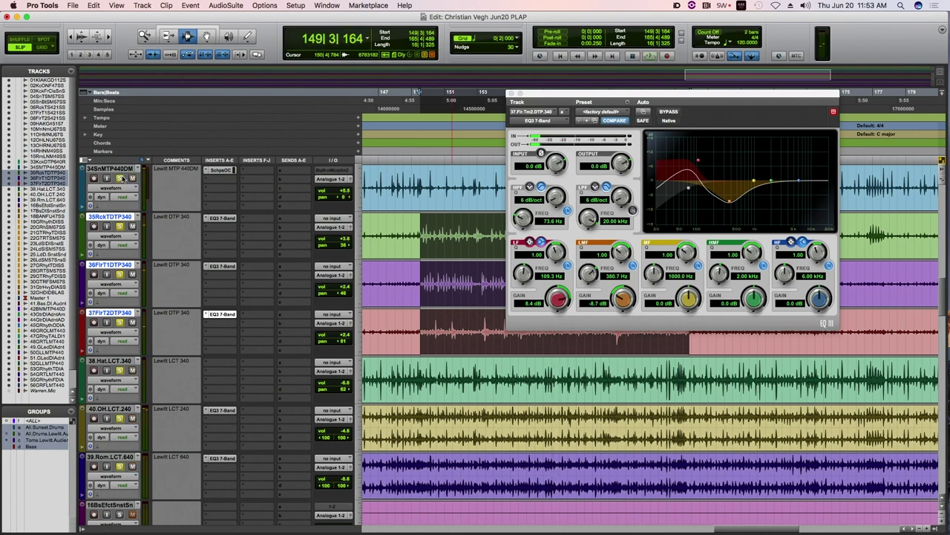
# - Play the soloed Lewitt drum kit from just before bar 149, close the floor tom EQ, and fine-tune the room mic level
pyautogui.click(410, 183)
pyautogui.press('space')
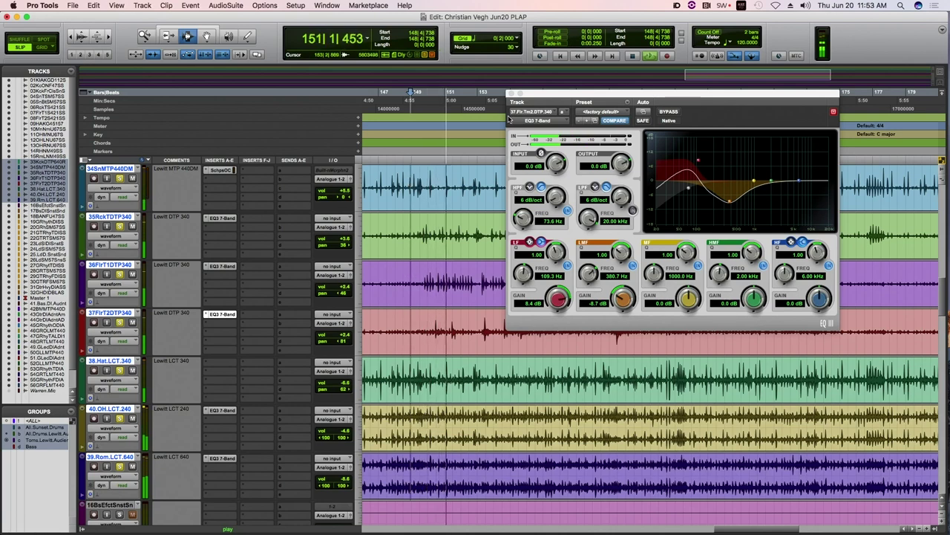
pyautogui.click(511, 93)
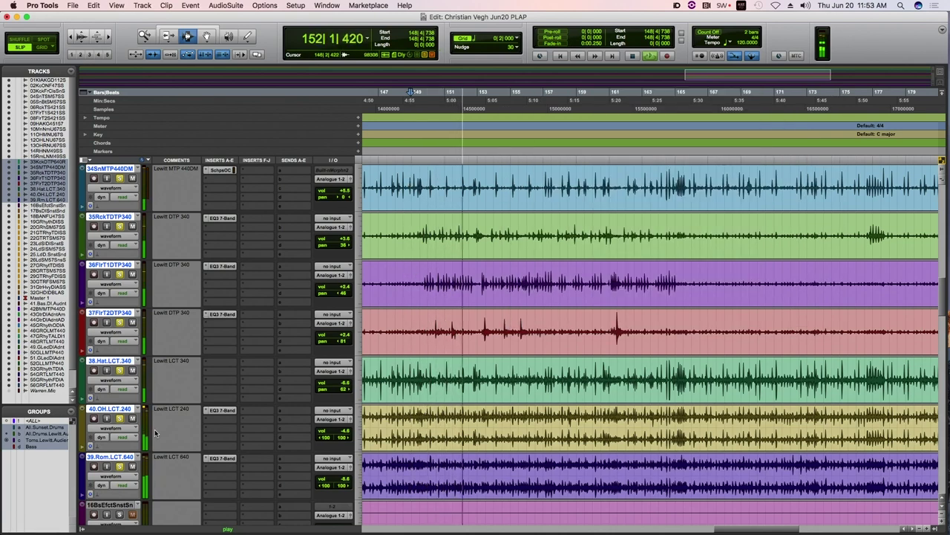
pyautogui.moveTo(340, 483); pyautogui.dragTo(338, 481)
# - Solo the bass DI and bass amp tracks with the Lewitt drums, audition the blend, and save the session
pyautogui.scroll(-2, 394, 476)
pyautogui.scroll(-5, 394, 475)
pyautogui.press('space')
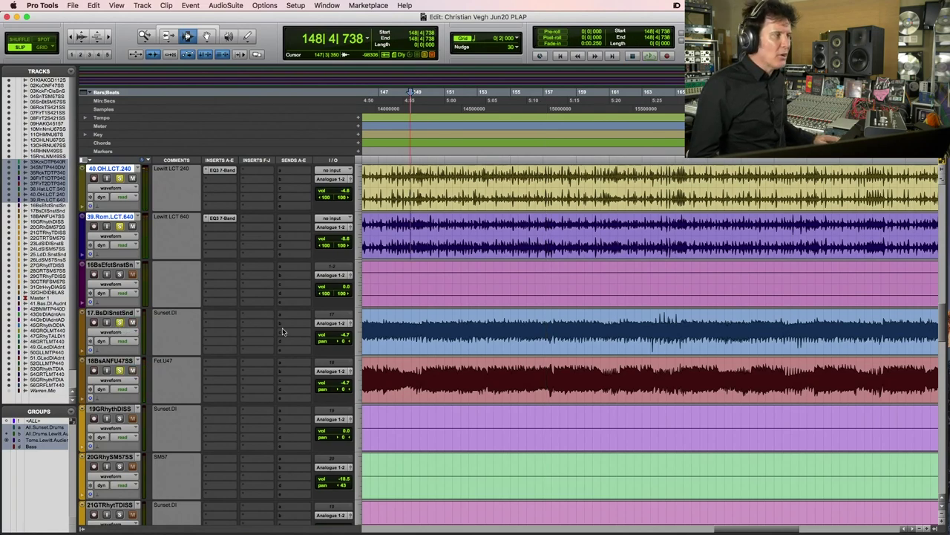
pyautogui.press('space')
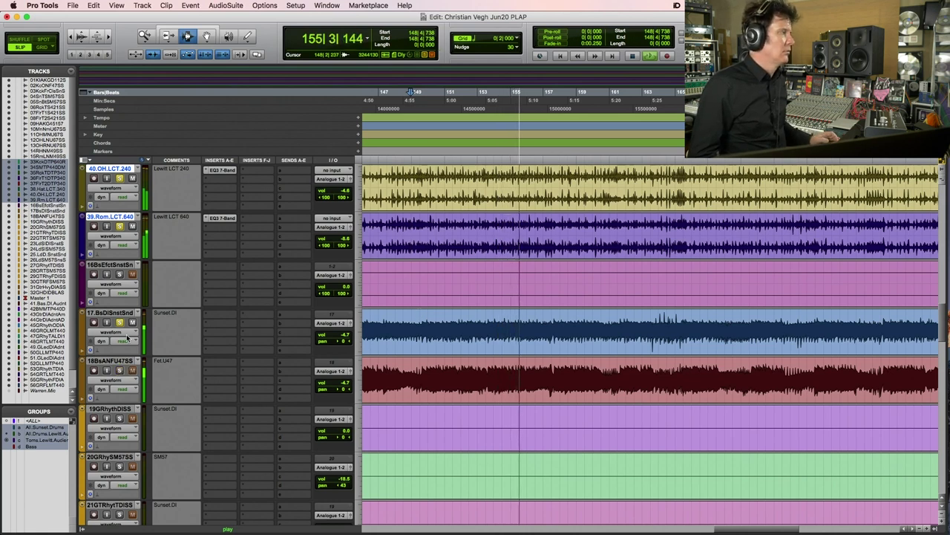
pyautogui.press('super+s')
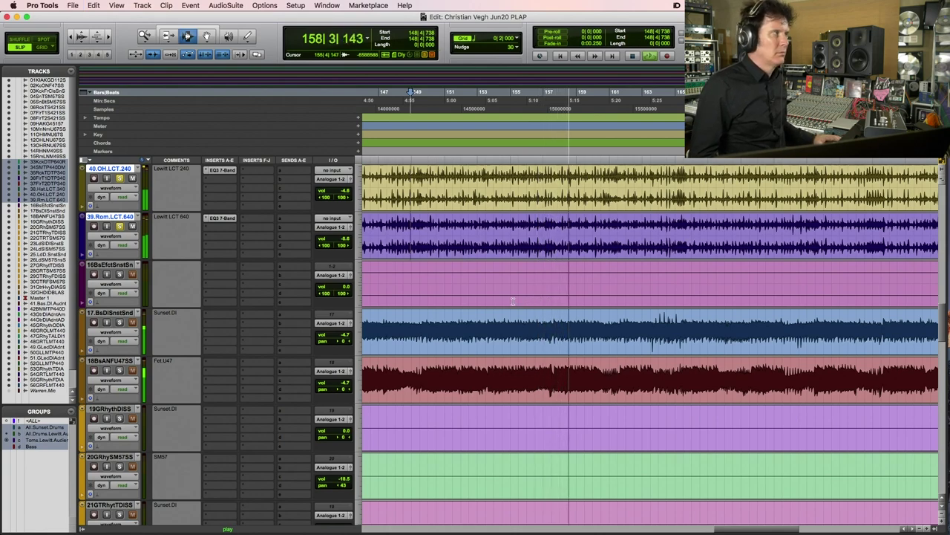
# - Open the Scheps Omni Channel on the Lewitt kick and fine-tune its EQ Tone band gain while auditioning the drums with the bass
pyautogui.scroll(10, 491, 292)
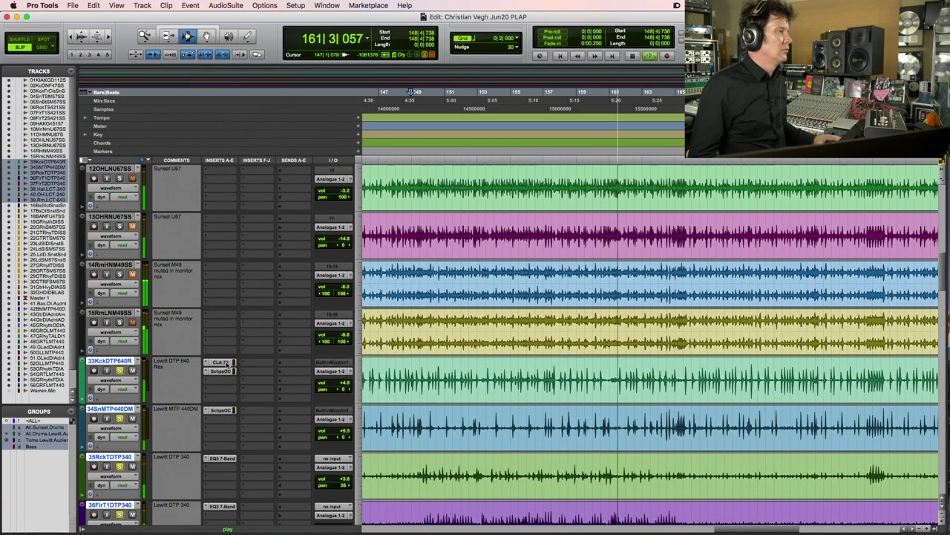
pyautogui.click(220, 371)
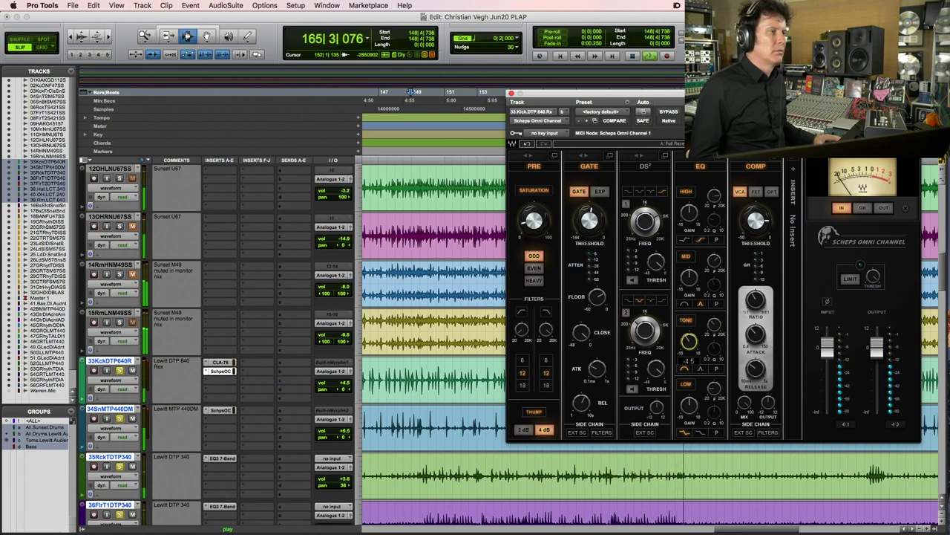
pyautogui.press('space')
pyautogui.press('space')
pyautogui.moveTo(689, 342); pyautogui.dragTo(689, 358)
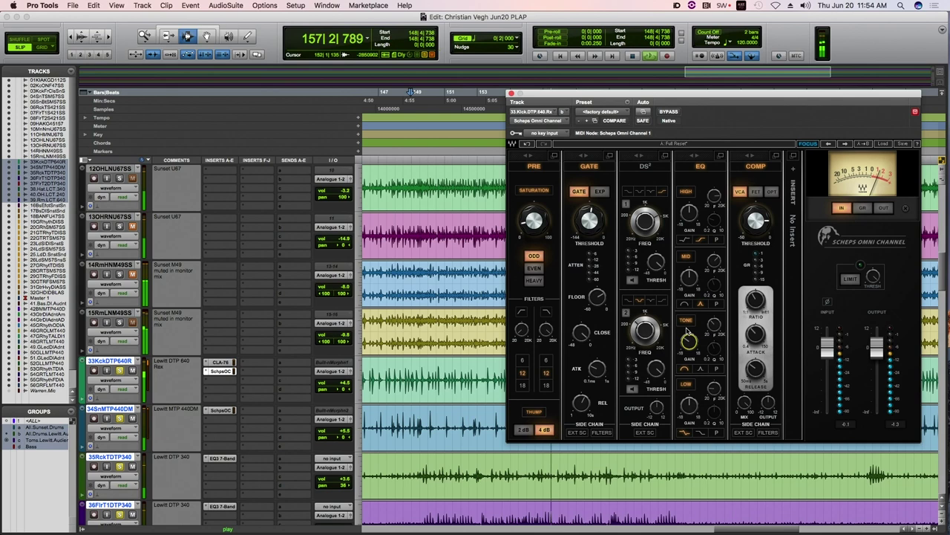
pyautogui.press('space')
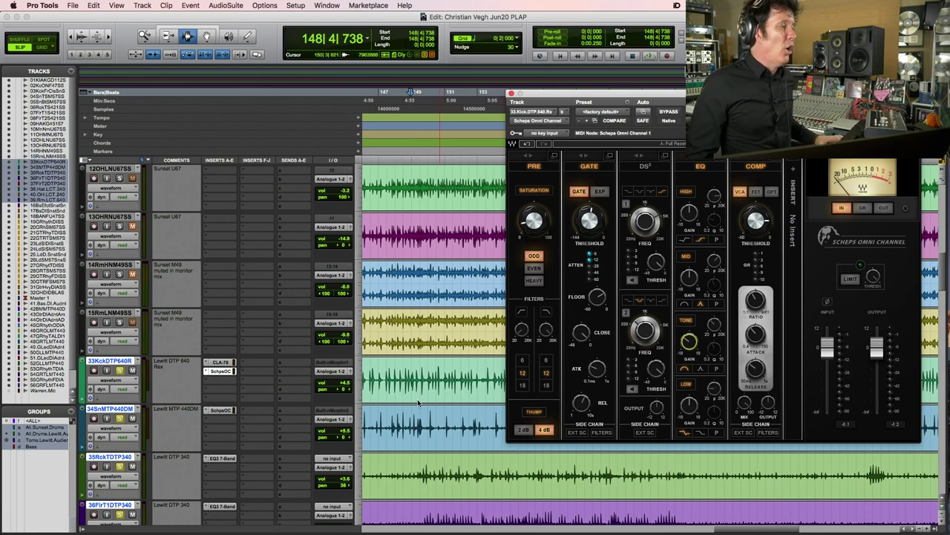
# - Examine the EQ settings on the Lewitt overhead and room tracks and audition the mix from bar 149
pyautogui.click(415, 364)
pyautogui.scroll(-4, 420, 375)
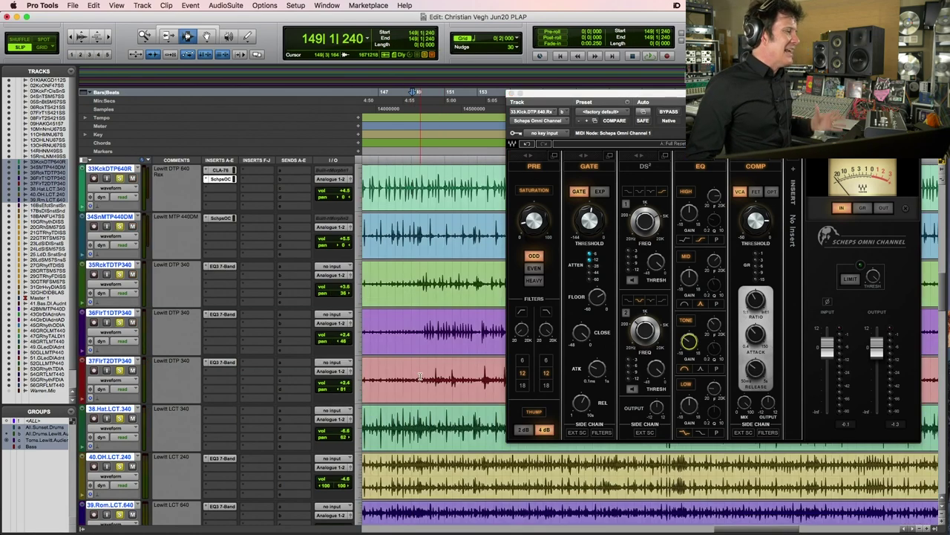
pyautogui.scroll(-4, 420, 377)
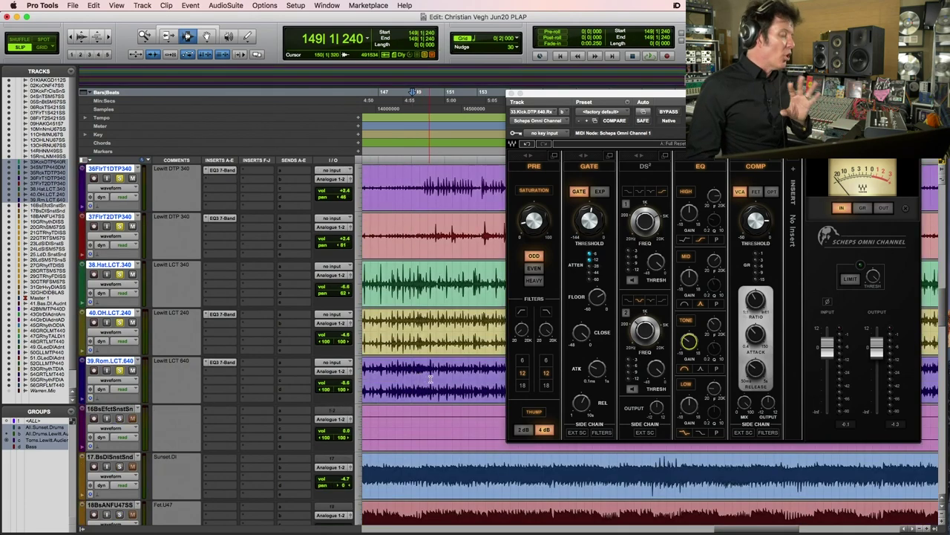
pyautogui.click(221, 314)
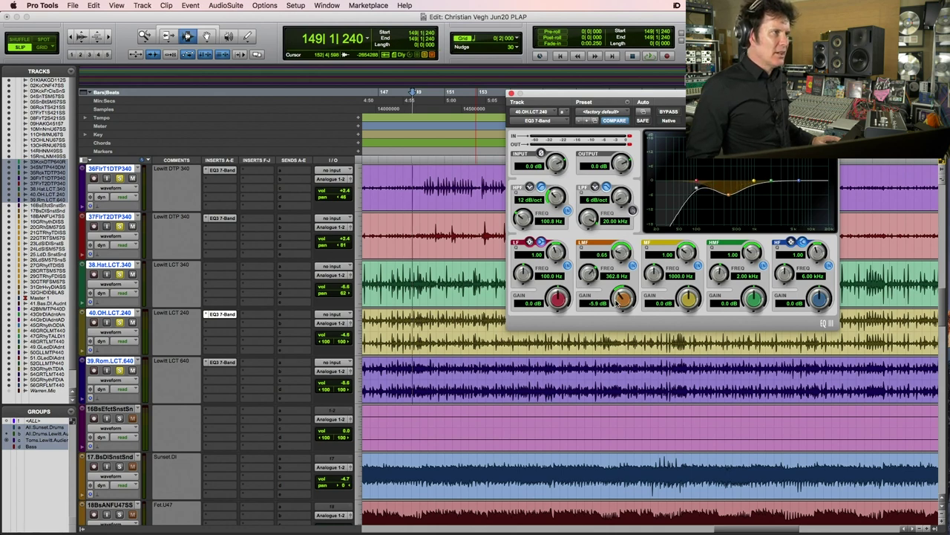
pyautogui.click(225, 362)
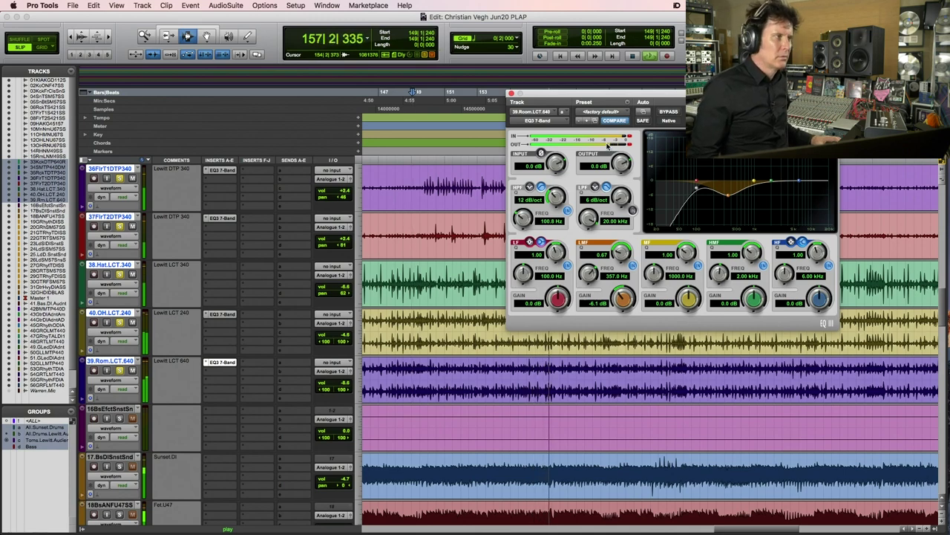
pyautogui.press('space')
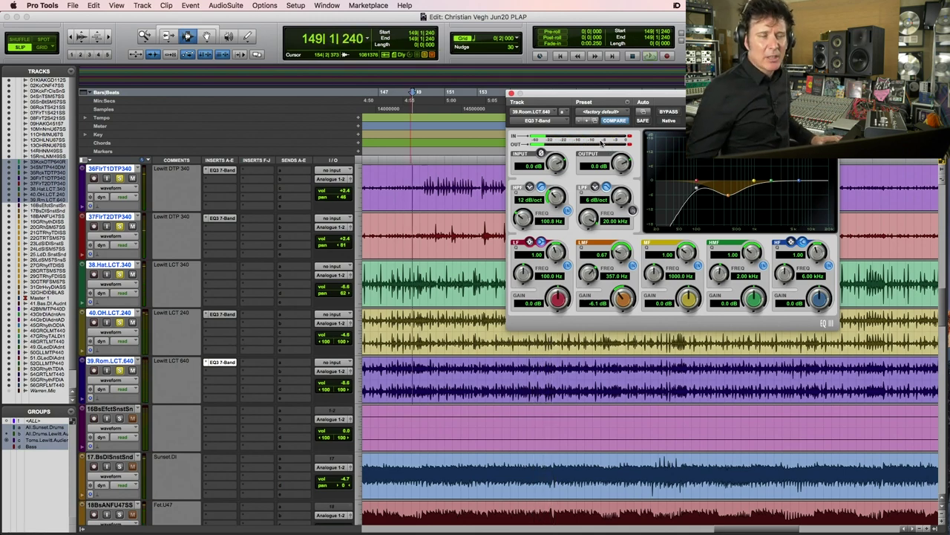
# - Close the room EQ and audition the Lewitt drums with the bass from bar 149, viewing a longer stretch of the song
pyautogui.click(418, 182)
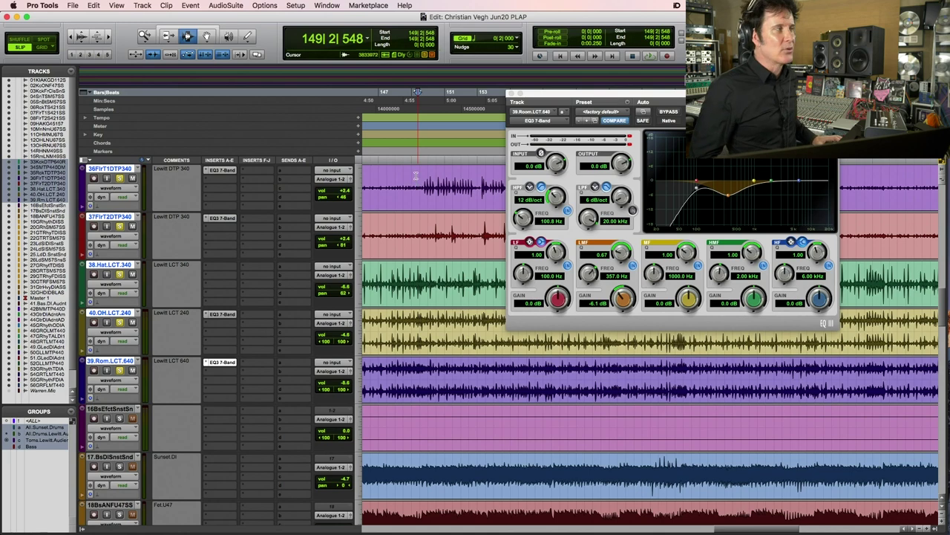
pyautogui.click(421, 181)
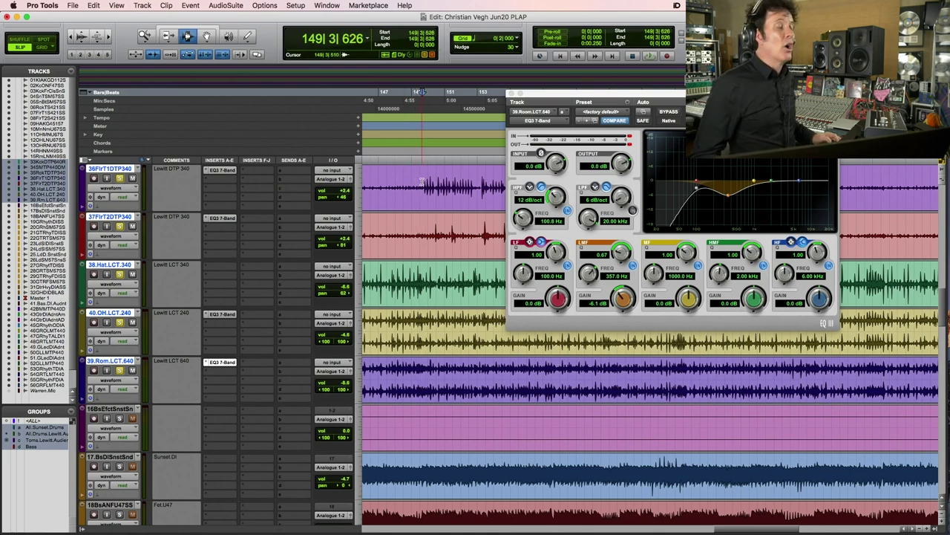
pyautogui.press('space')
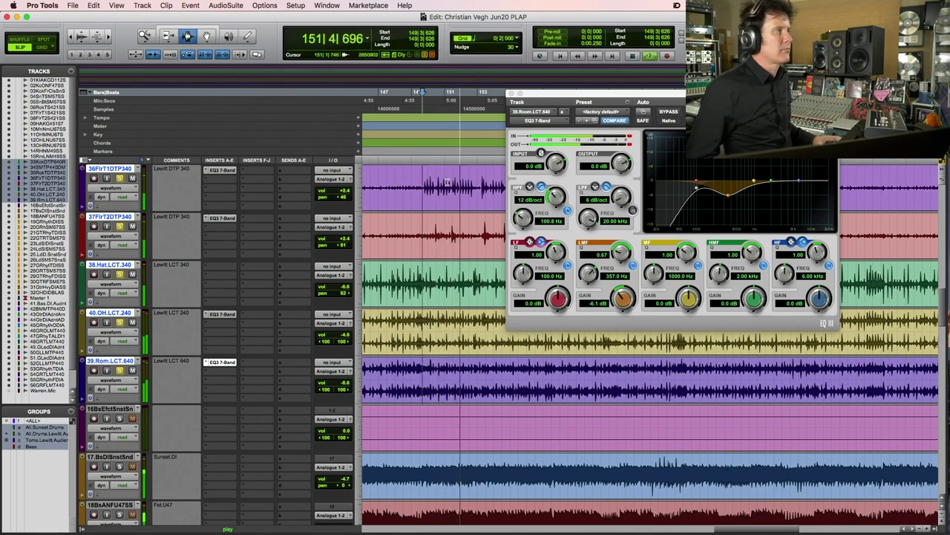
pyautogui.click(511, 94)
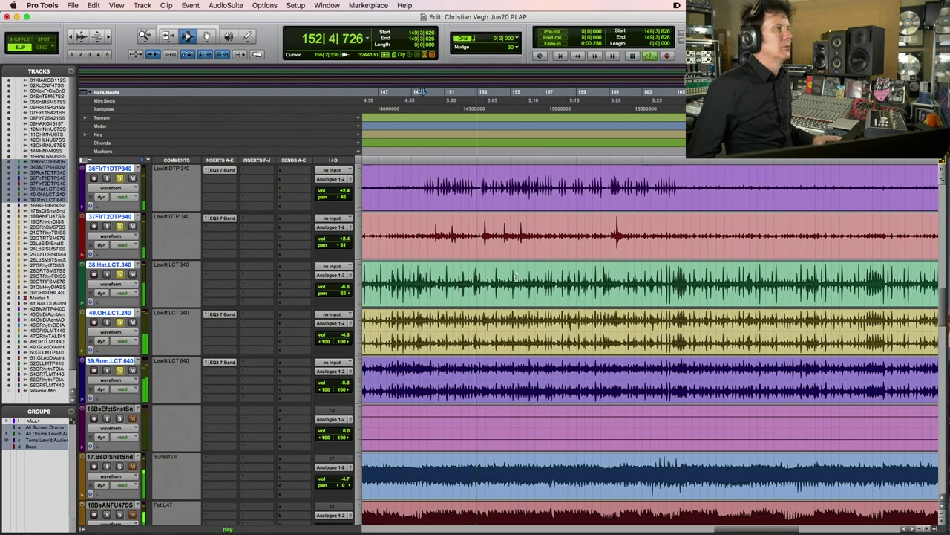
pyautogui.scroll(5, 516, 277)
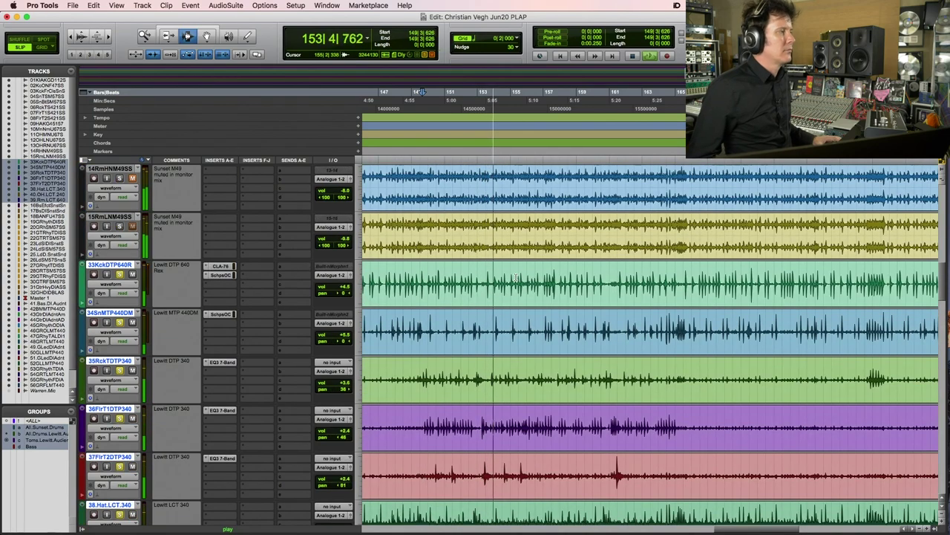
pyautogui.press('super+bracketleft')
pyautogui.press('super+bracketleft')
pyautogui.scroll(-4, 585, 375)
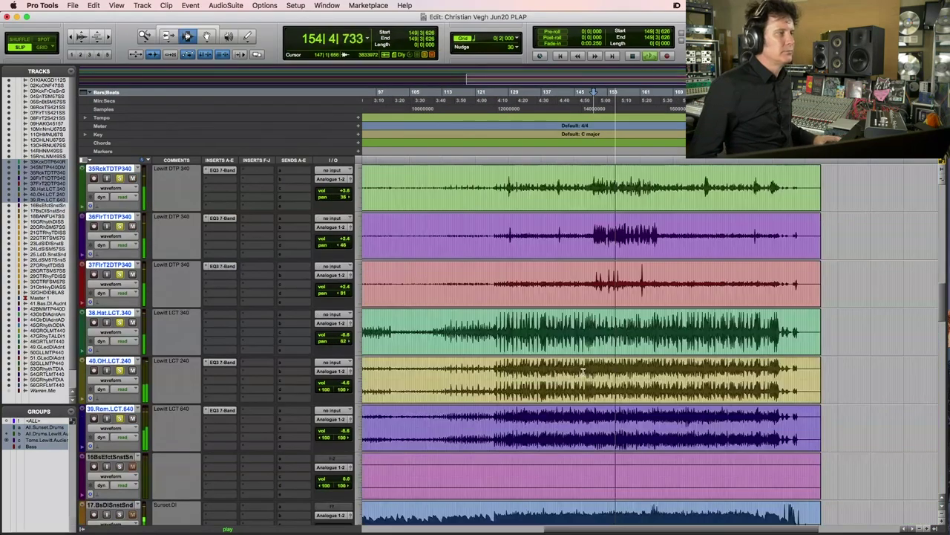
pyautogui.scroll(-3, 583, 371)
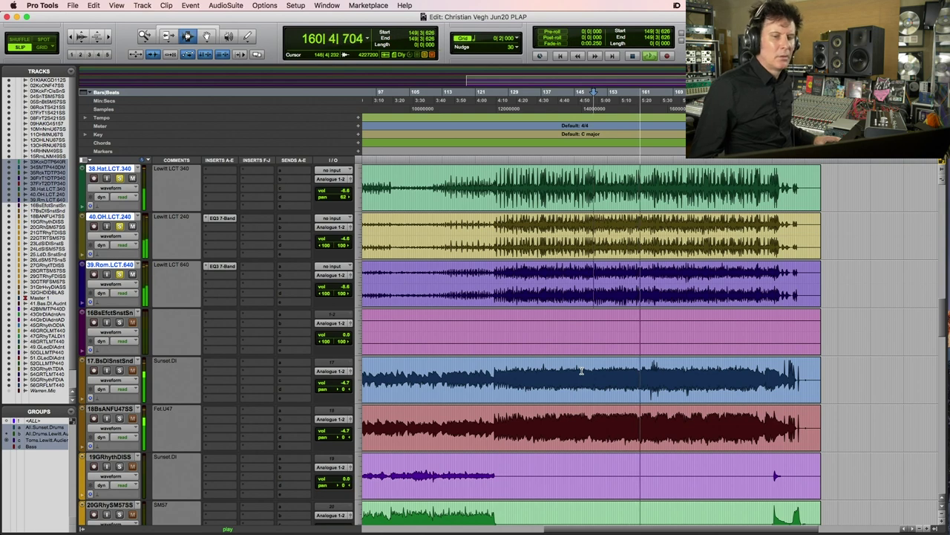
pyautogui.press('space')
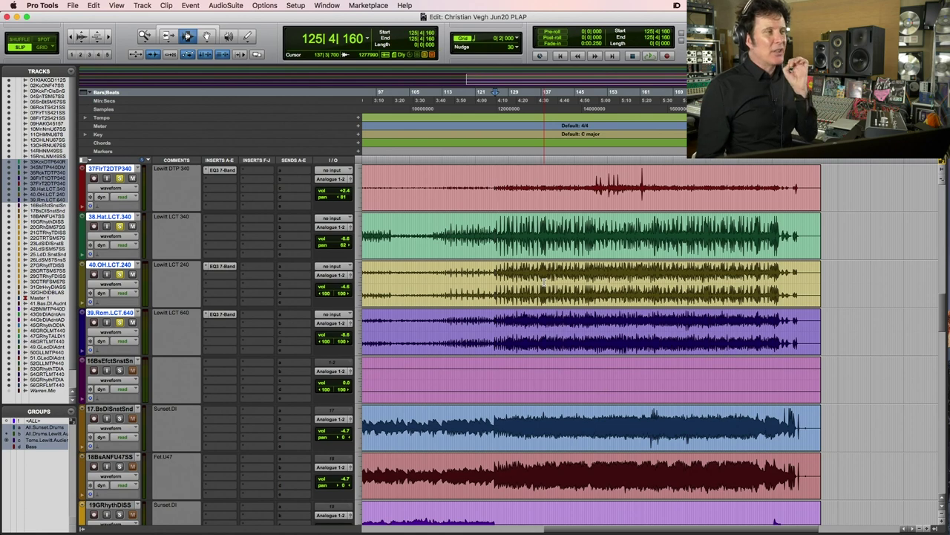
# - Solo only the Lewitt room track, place the playback start at bar 125 beat 2, and save the session
pyautogui.keyDown('super'); pyautogui.click(118, 324); pyautogui.keyUp('super')
pyautogui.click(492, 325)
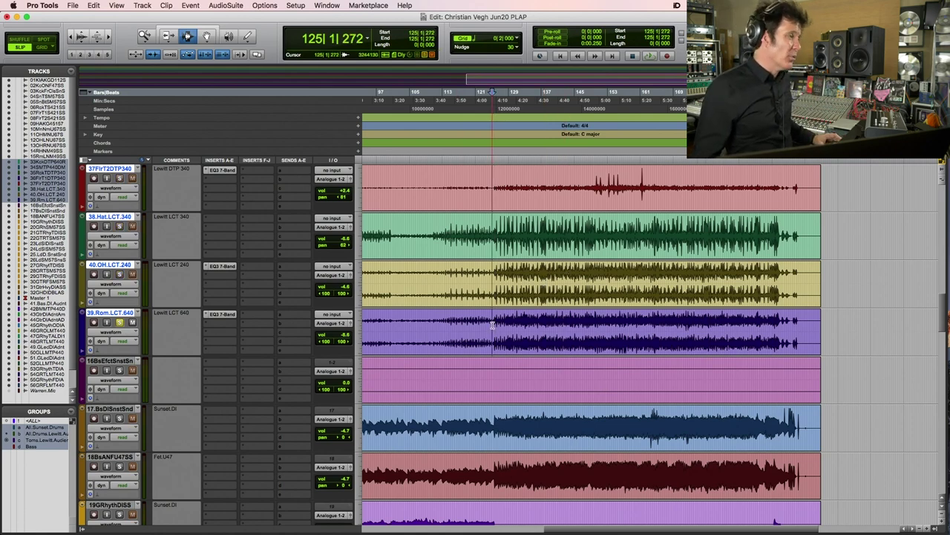
pyautogui.click(494, 325)
pyautogui.press('super+s')
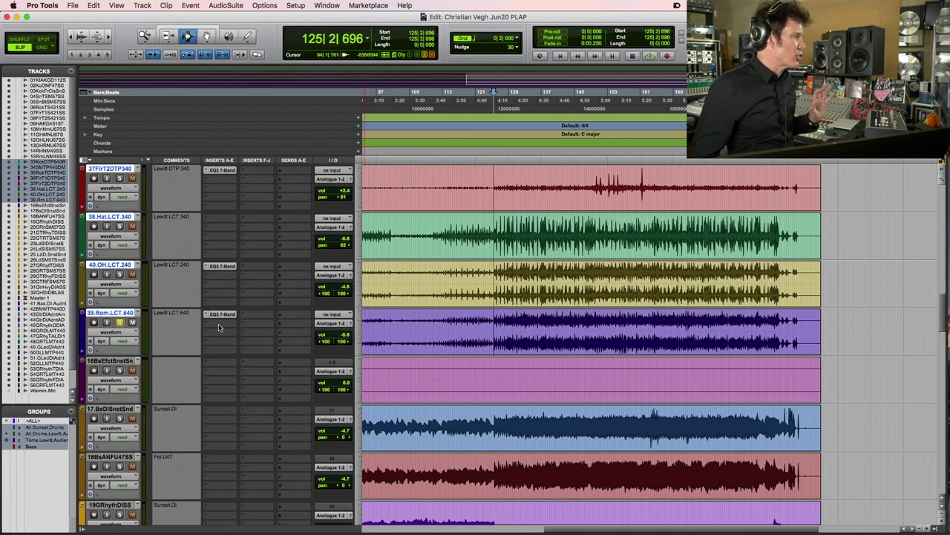
# - Insert Avid's stereo Reverb One after the EQ on the Lewitt room track
pyautogui.click(218, 325)
pyautogui.moveTo(256, 323)
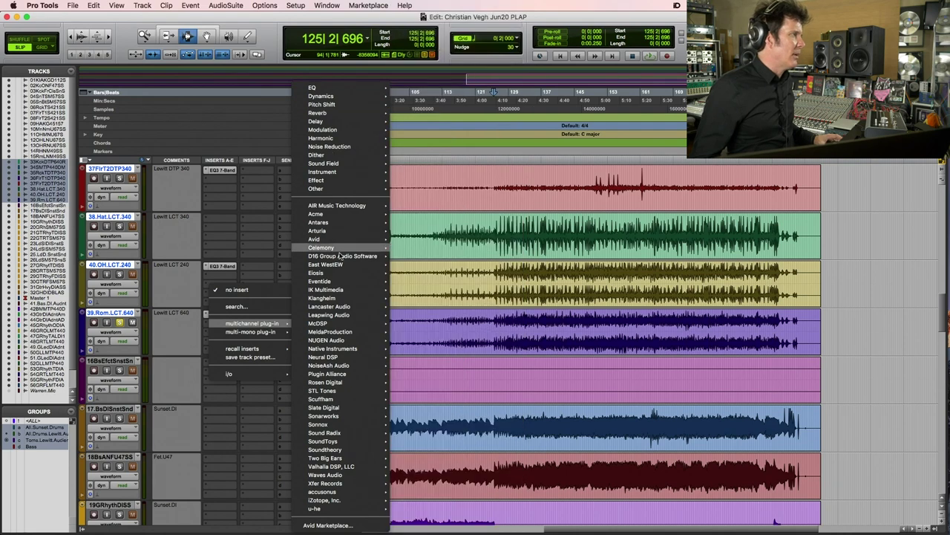
pyautogui.moveTo(338, 240)
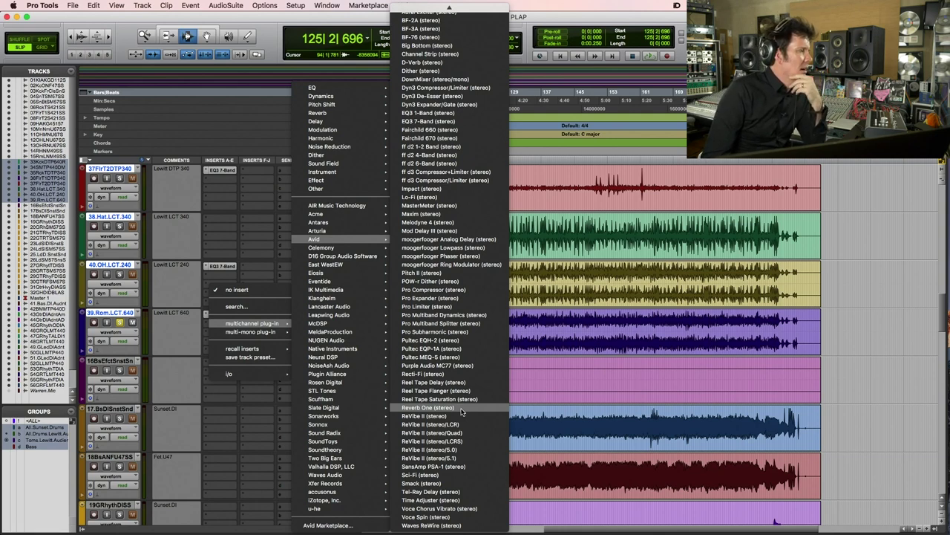
pyautogui.click(461, 411)
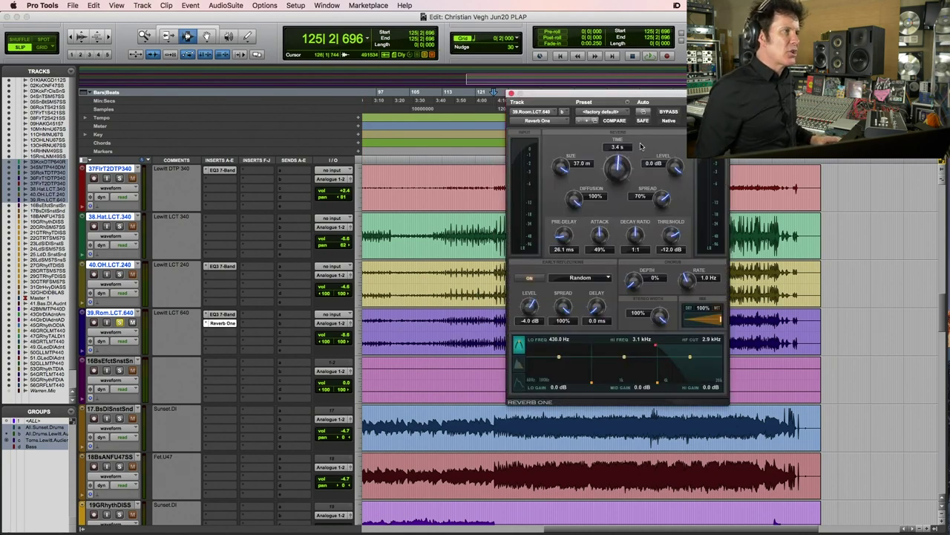
# - Set the room reverb's time to 1.7 s and blend its wet/dry mix to 23% during playback
pyautogui.moveTo(624, 165); pyautogui.dragTo(615, 187)
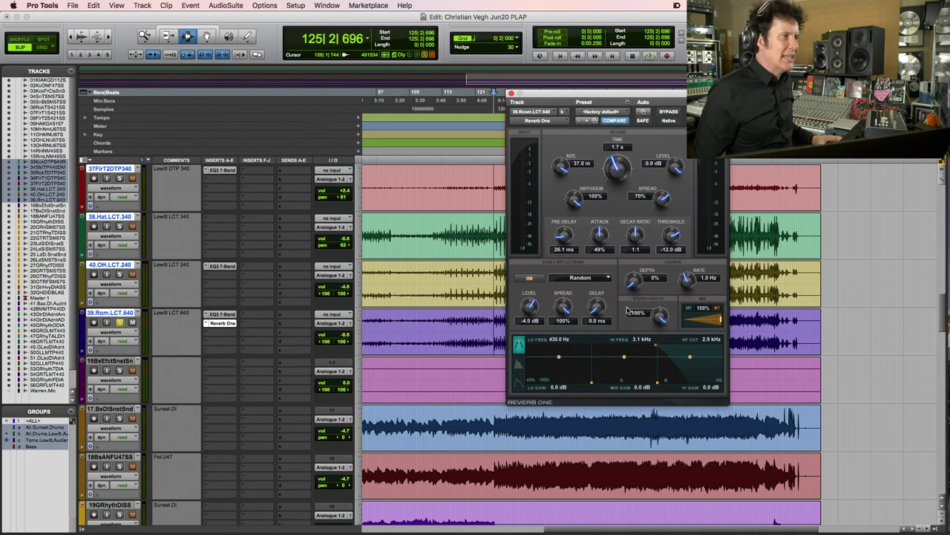
pyautogui.moveTo(722, 324); pyautogui.dragTo(674, 321)
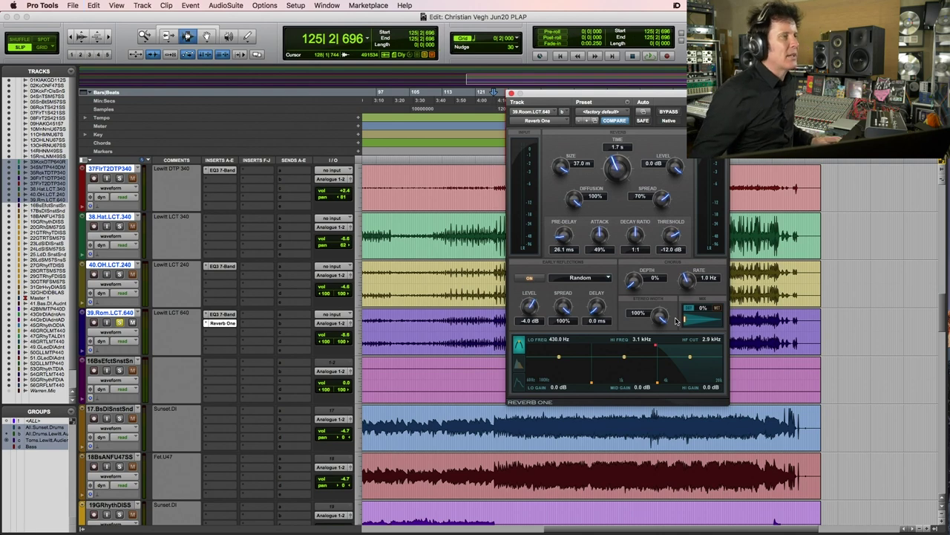
pyautogui.press('space')
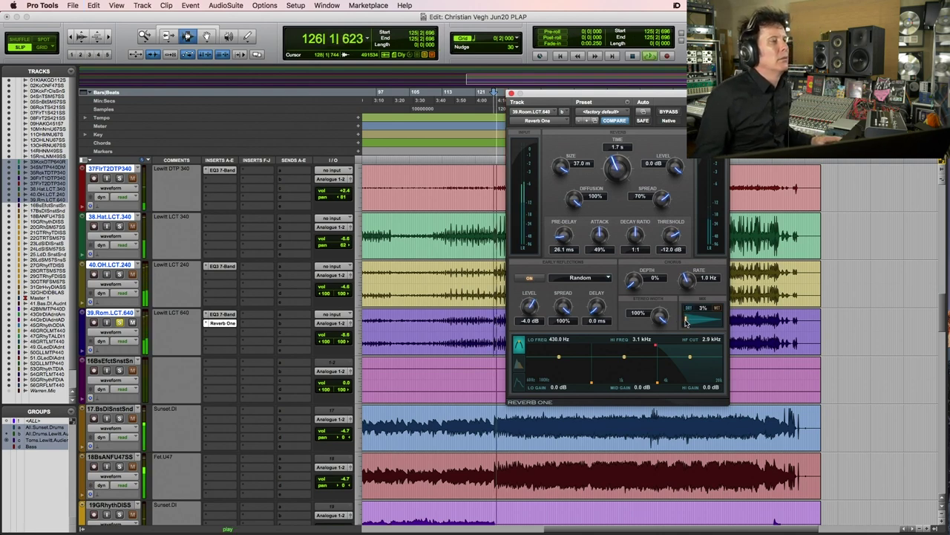
pyautogui.moveTo(685, 321); pyautogui.dragTo(695, 322)
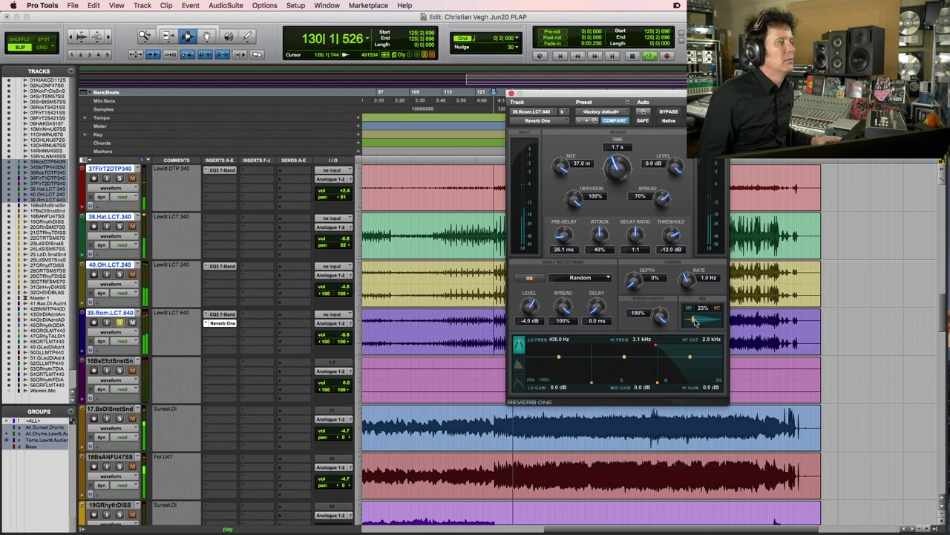
# - Deepen the low-mid cut in the Lewitt room EQ to -7.2 dB while listening
pyautogui.click(221, 314)
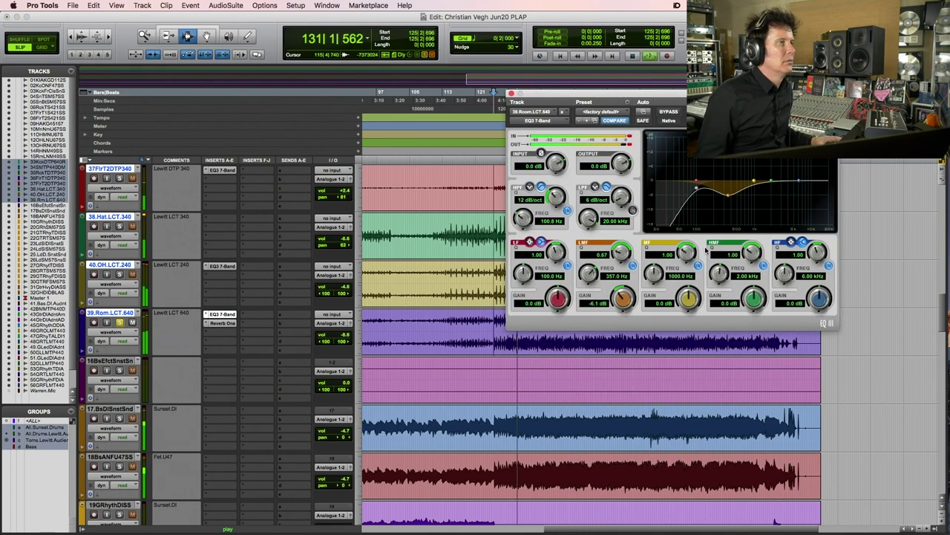
pyautogui.moveTo(618, 297); pyautogui.dragTo(613, 299)
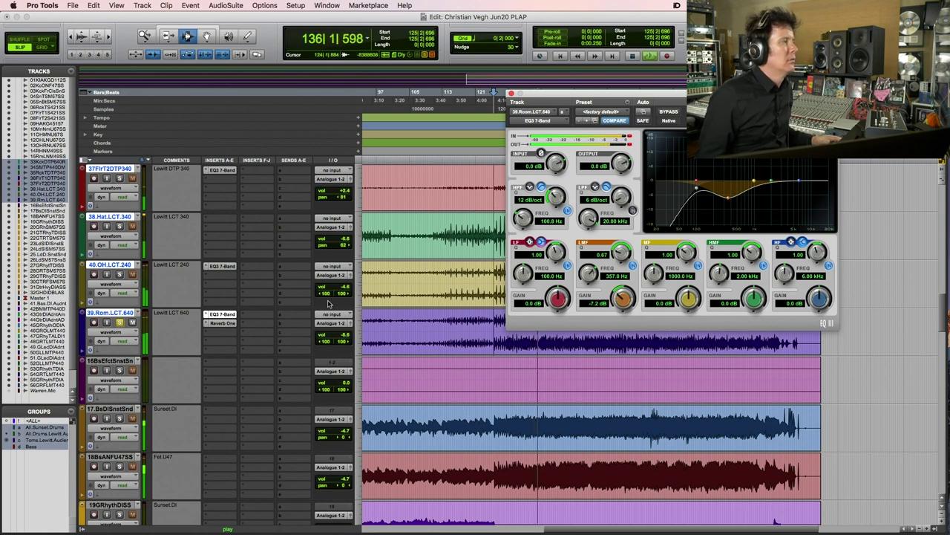
pyautogui.press('space')
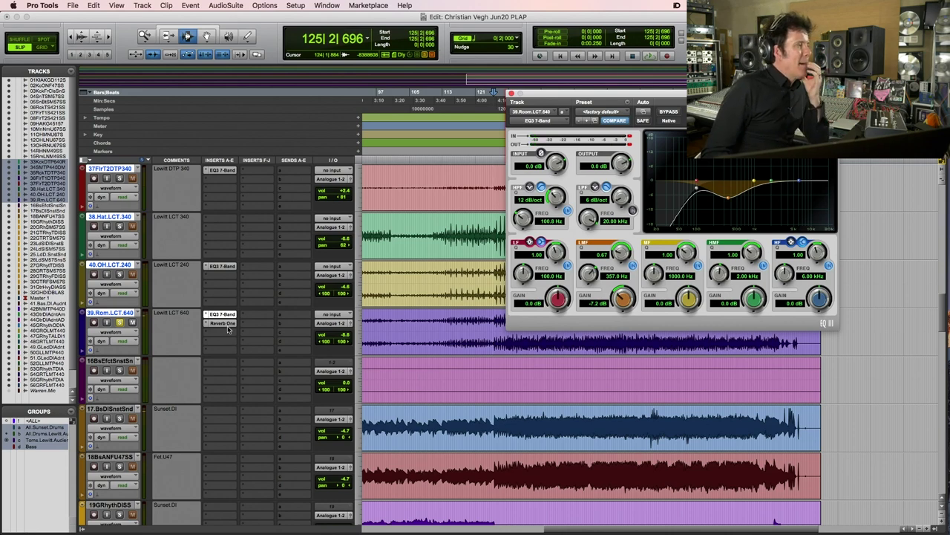
# - Move the room track's reverb and EQ down one insert slot each and insert a stereo DeEsser ahead of them
pyautogui.moveTo(227, 327); pyautogui.dragTo(222, 334)
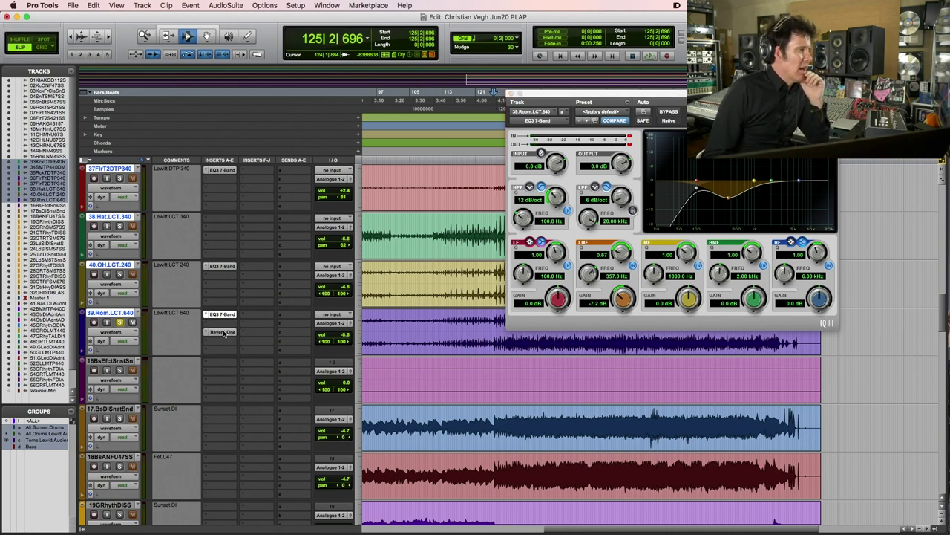
pyautogui.moveTo(226, 320); pyautogui.dragTo(211, 319)
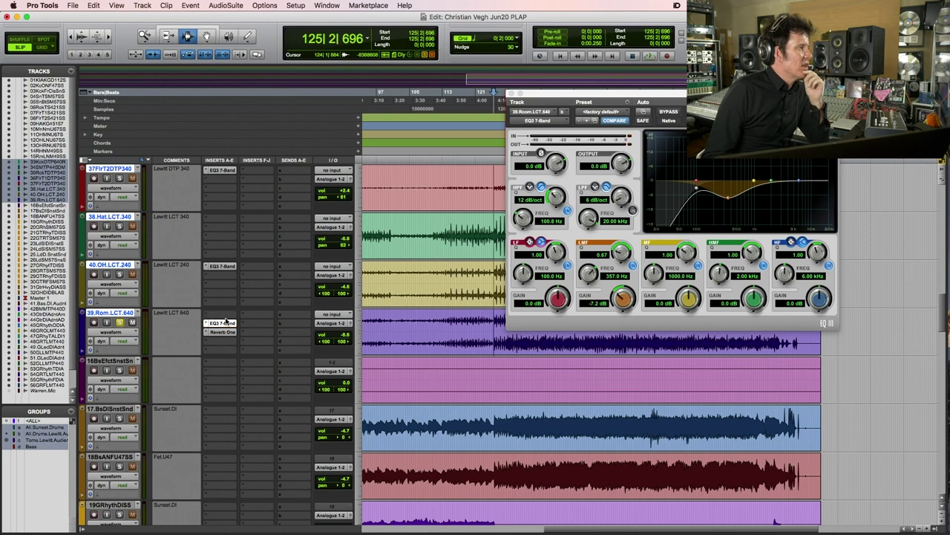
pyautogui.click(208, 318)
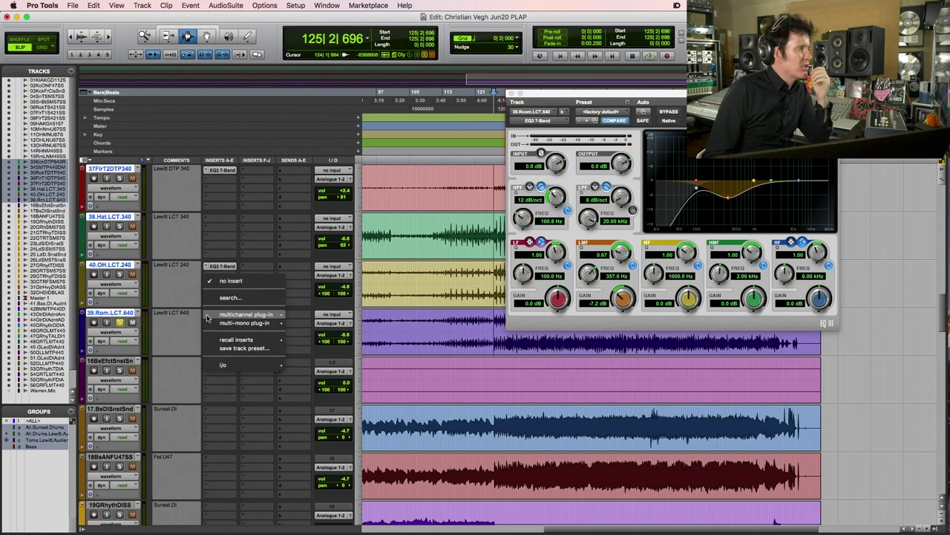
pyautogui.moveTo(256, 314)
pyautogui.moveTo(332, 208)
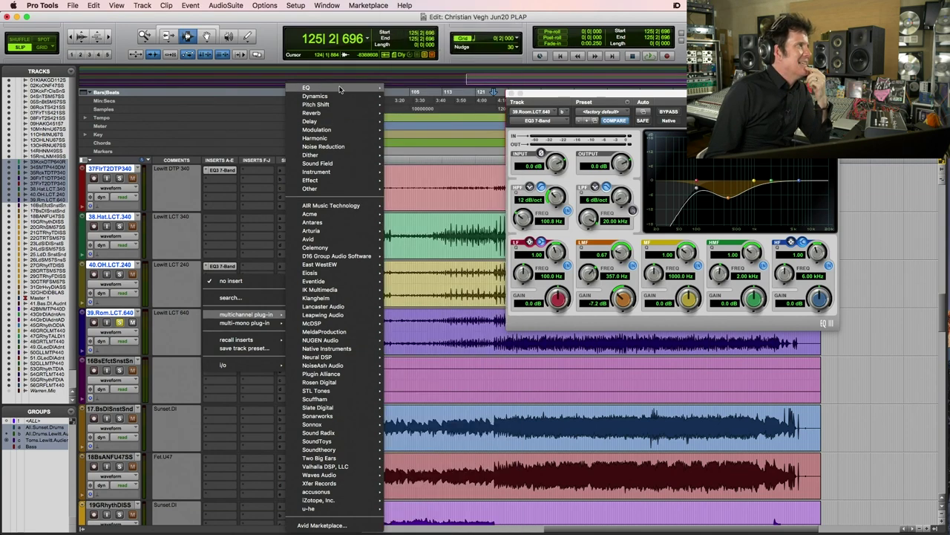
pyautogui.moveTo(326, 96)
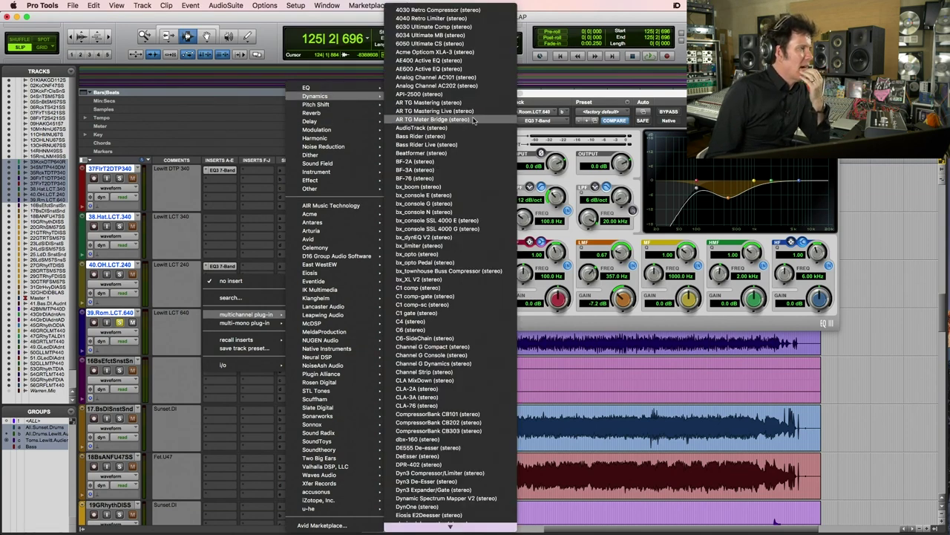
pyautogui.click(460, 456)
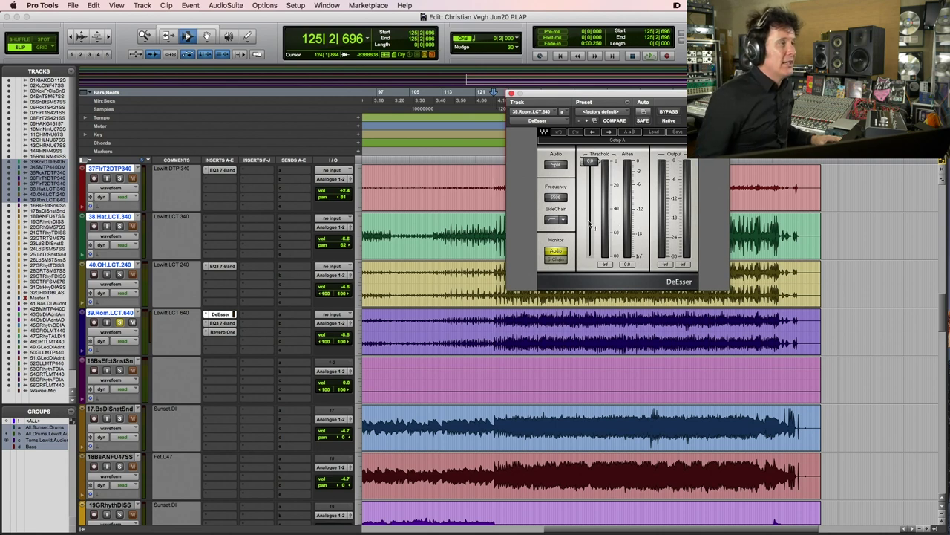
# - Lower the Lewitt room DeEsser's threshold to about -28 dB during playback and compare the sound with the plug-in bypassed
pyautogui.press('space')
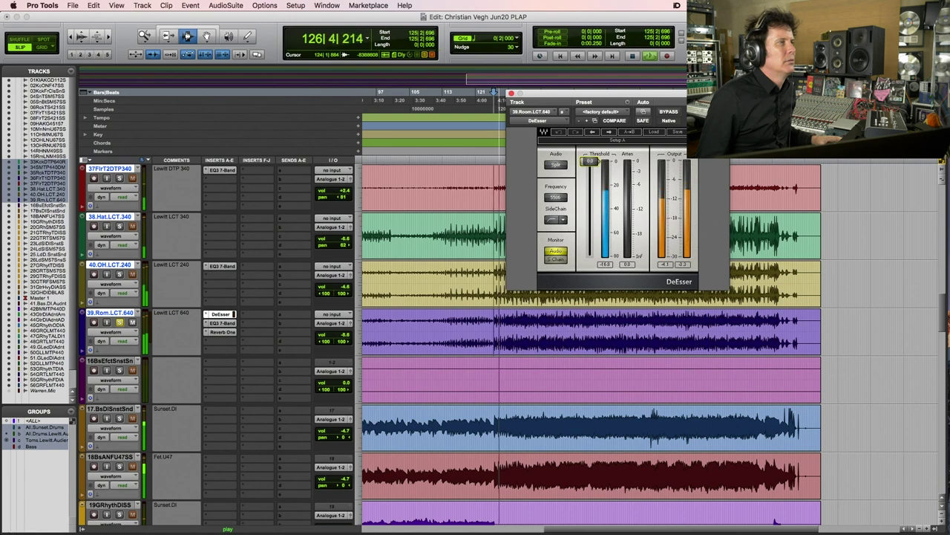
pyautogui.moveTo(590, 160); pyautogui.dragTo(590, 193)
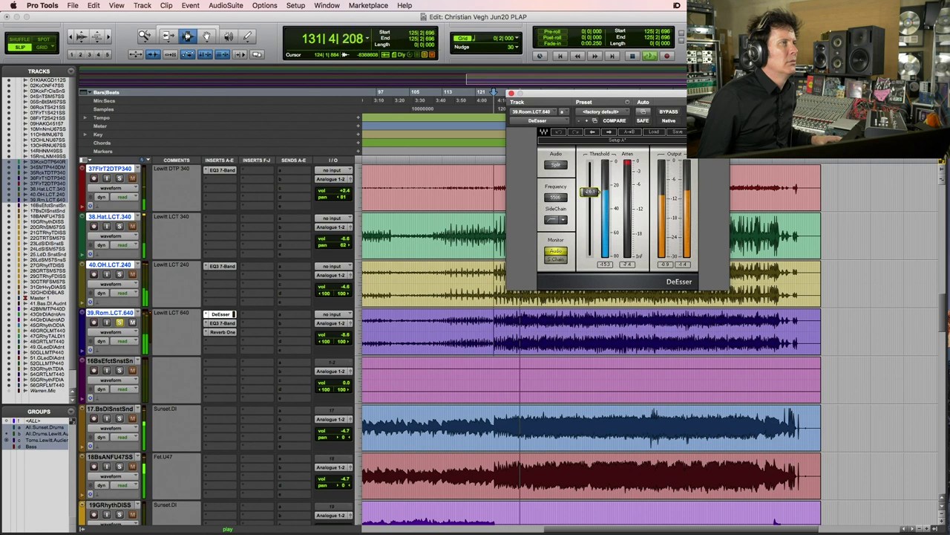
pyautogui.click(668, 112)
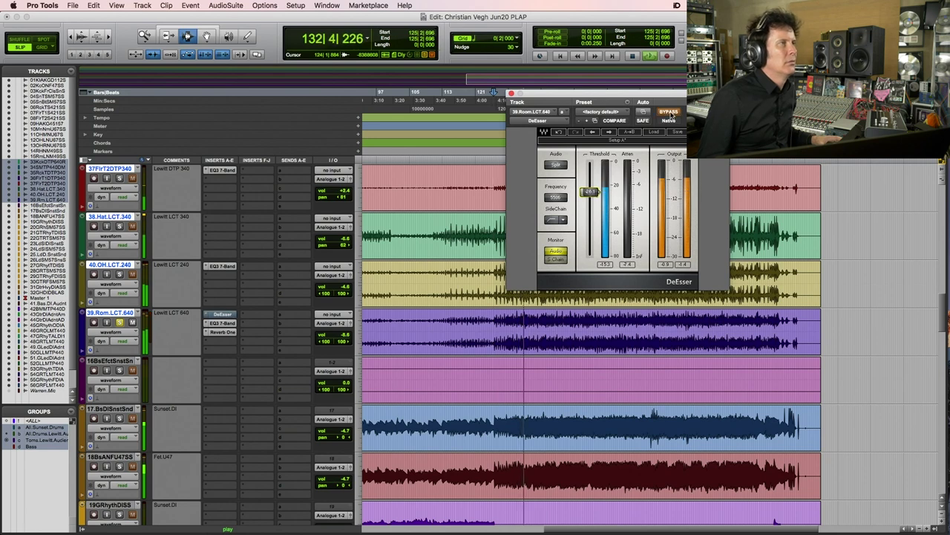
pyautogui.click(669, 113)
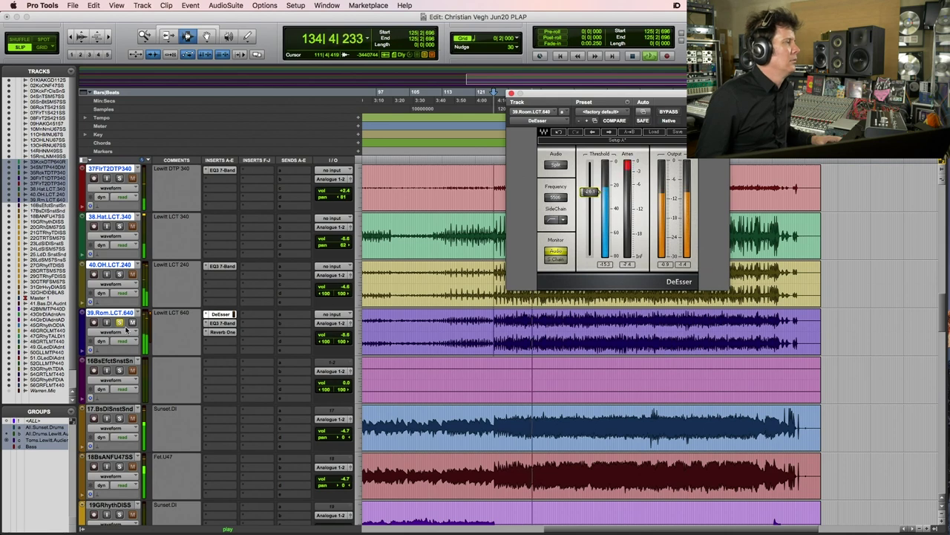
pyautogui.press('space')
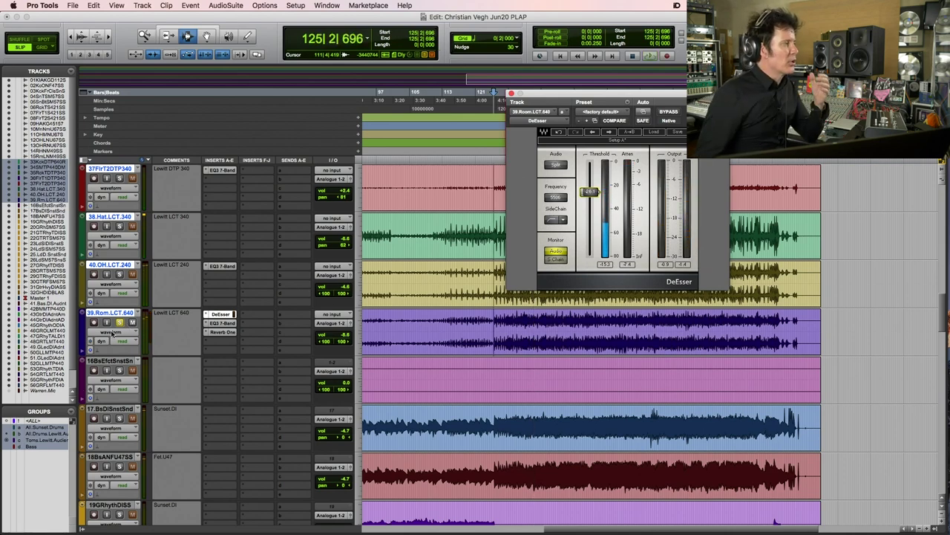
# - Solo all the Lewitt drums alongside the room track and raise the room's volume to -2.6 dB during playback
pyautogui.click(223, 332)
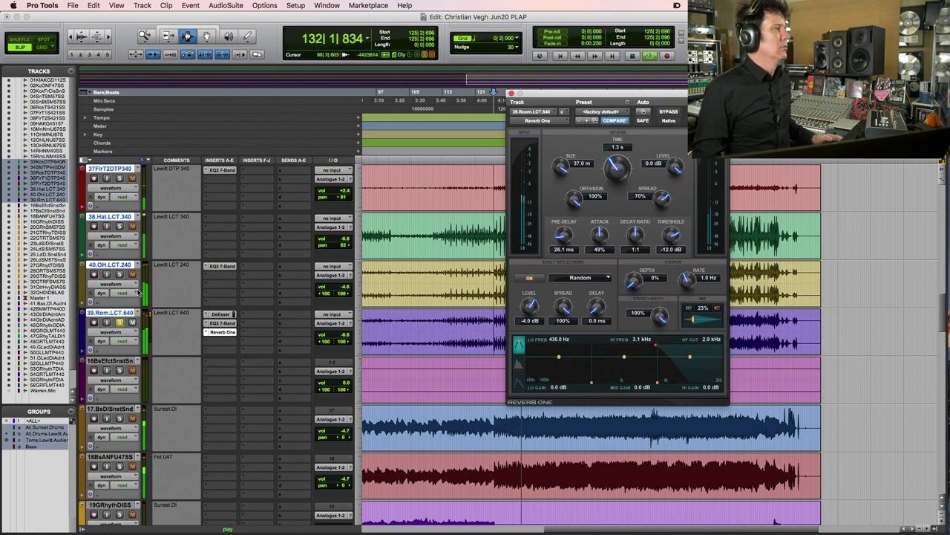
pyautogui.press('space')
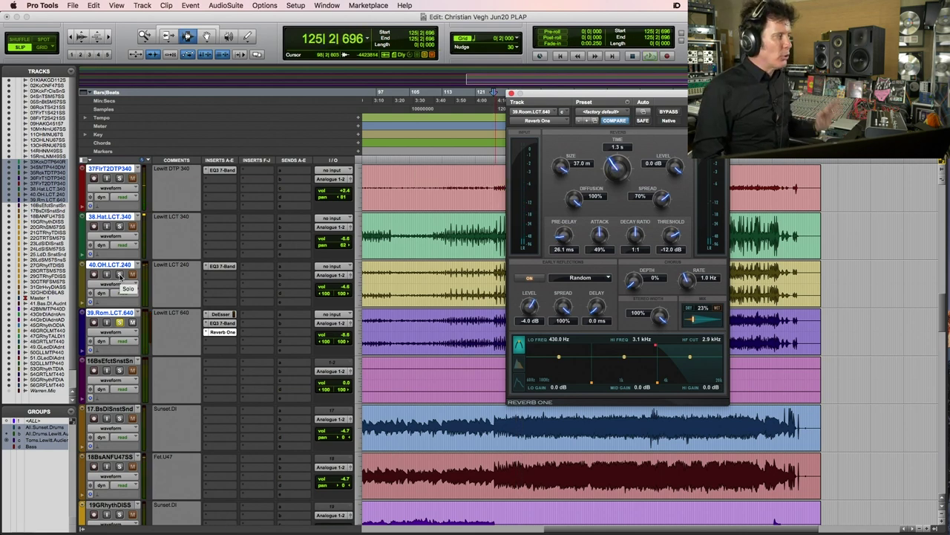
pyautogui.click(120, 275)
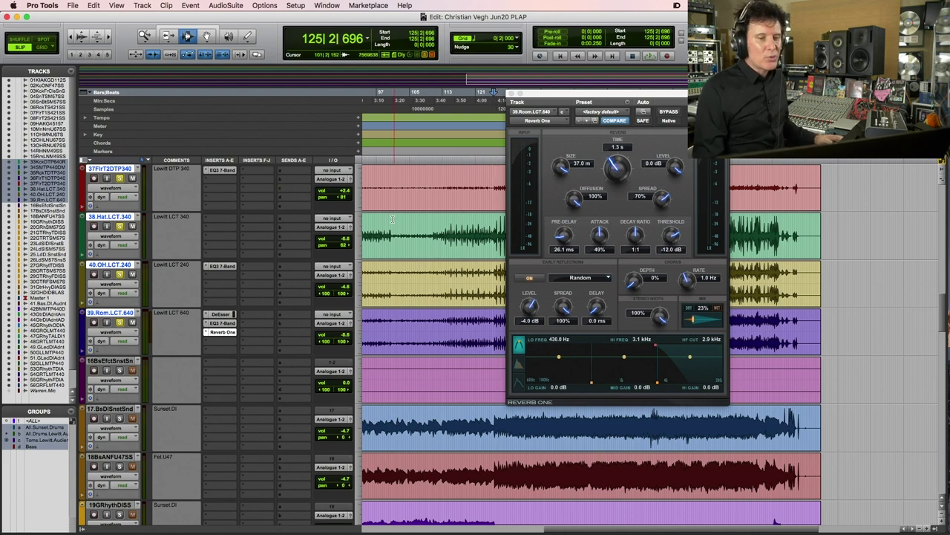
pyautogui.press('space')
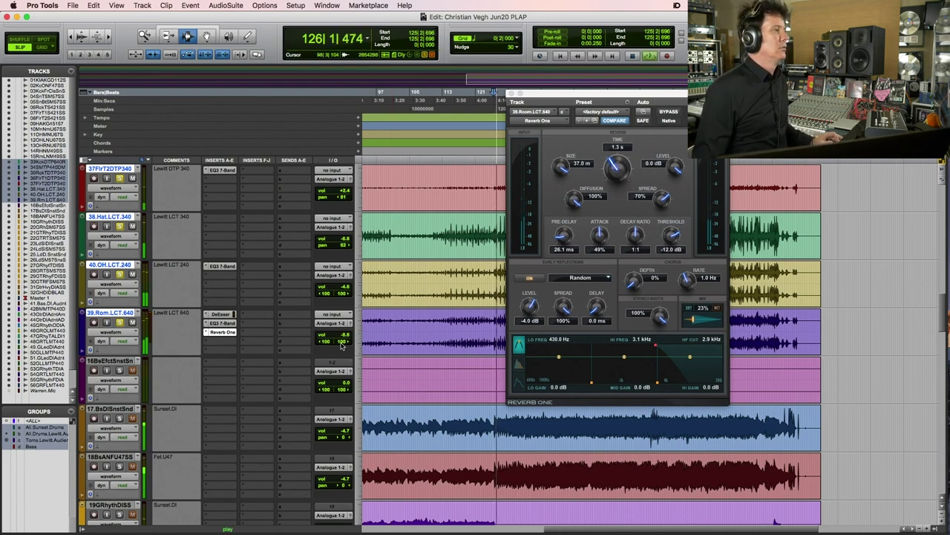
pyautogui.moveTo(341, 336); pyautogui.dragTo(343, 333)
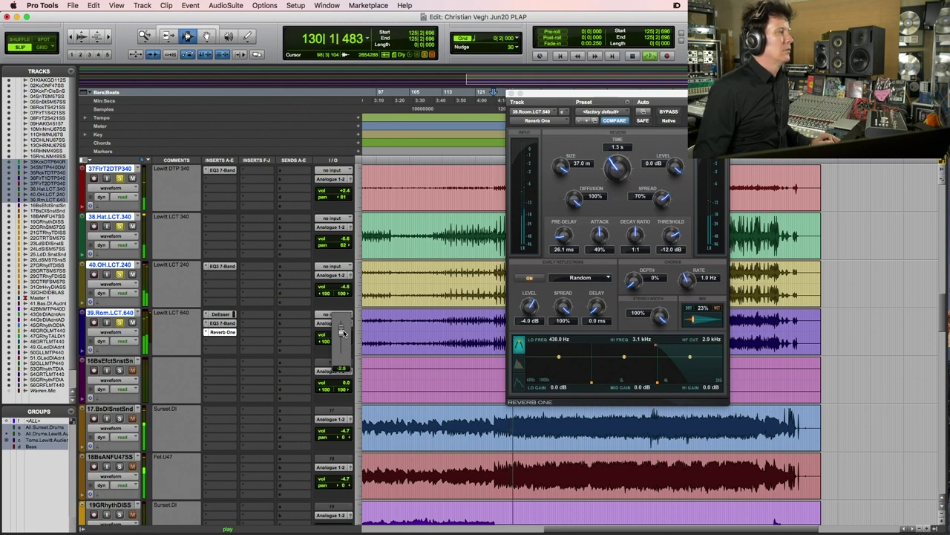
pyautogui.moveTo(343, 333); pyautogui.dragTo(343, 334)
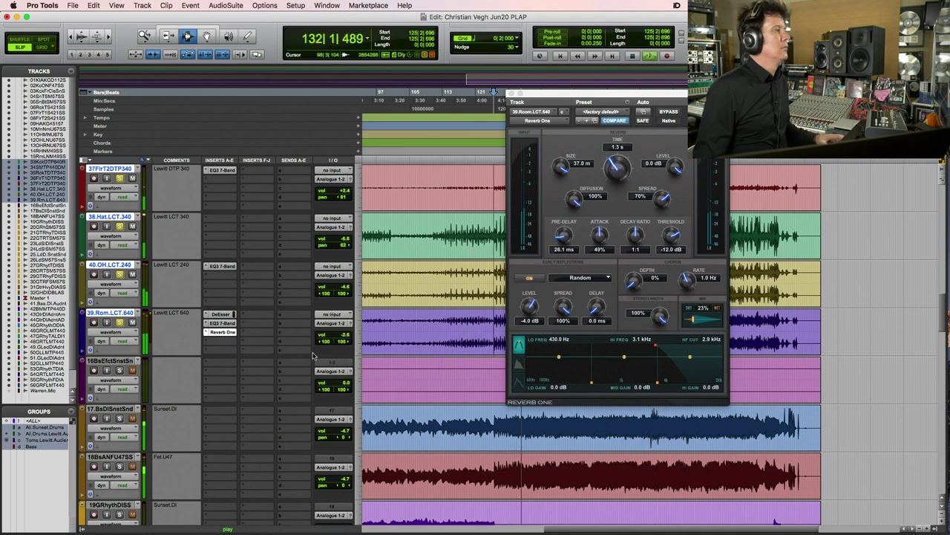
# - Toggle the Lewitt overheads' solo to check their contribution, set their volume to -5.3 dB, and close the room reverb
pyautogui.click(119, 274)
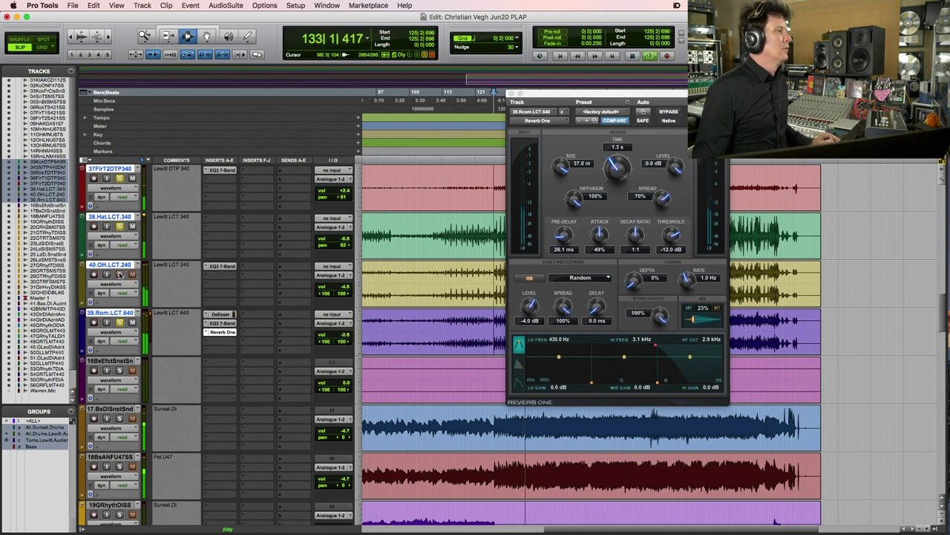
pyautogui.moveTo(343, 287); pyautogui.dragTo(344, 290)
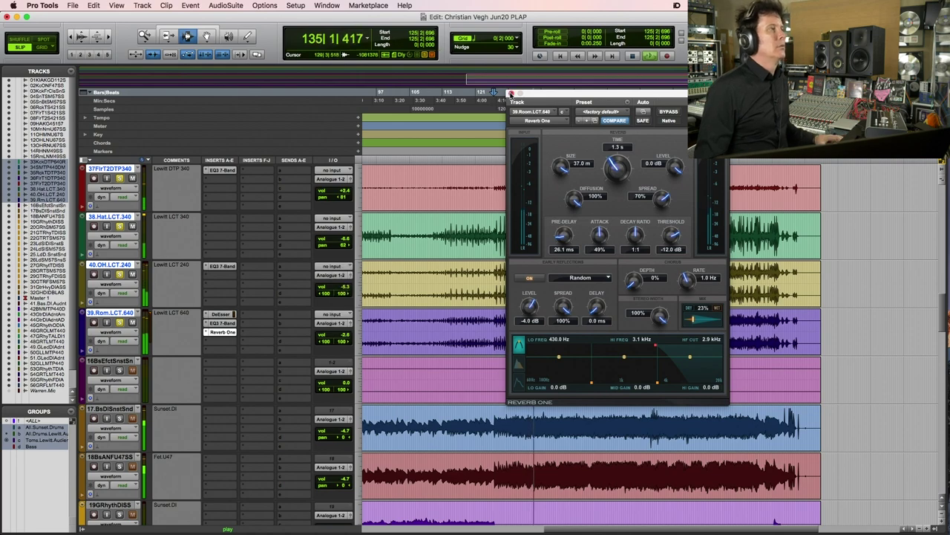
pyautogui.click(511, 94)
# - Deepen the Tone band cut to -7.7 dB in the Lewitt kick's Scheps Omni Channel EQ
pyautogui.scroll(5, 498, 308)
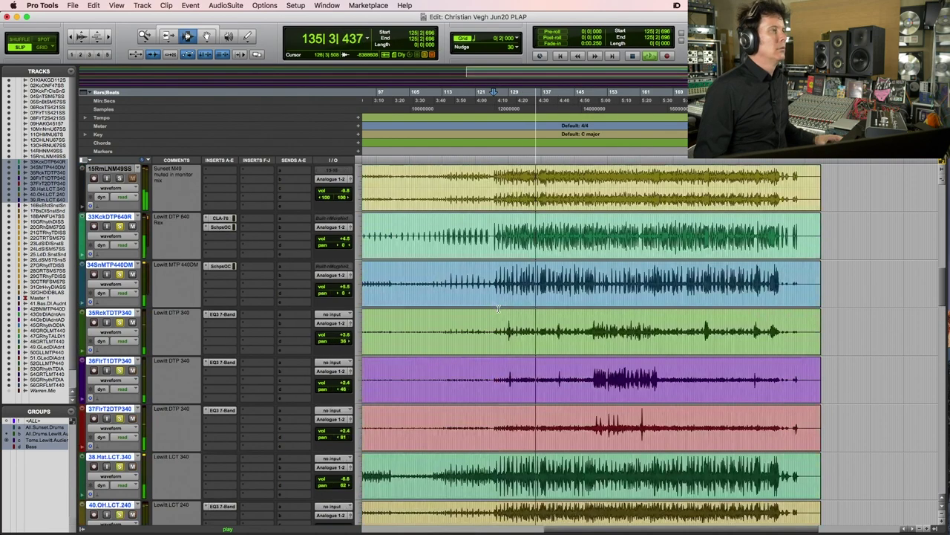
pyautogui.click(222, 227)
pyautogui.moveTo(692, 347); pyautogui.dragTo(692, 371)
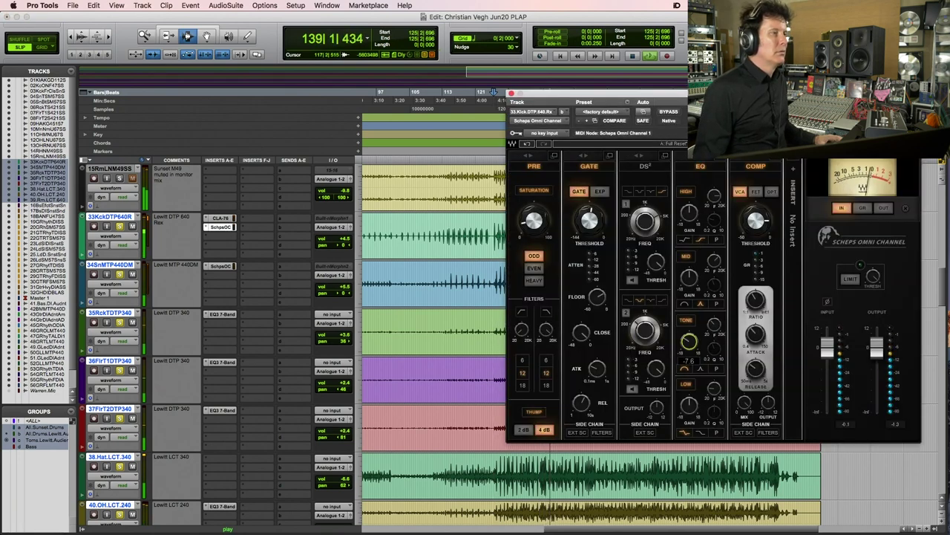
pyautogui.moveTo(692, 371); pyautogui.dragTo(692, 373)
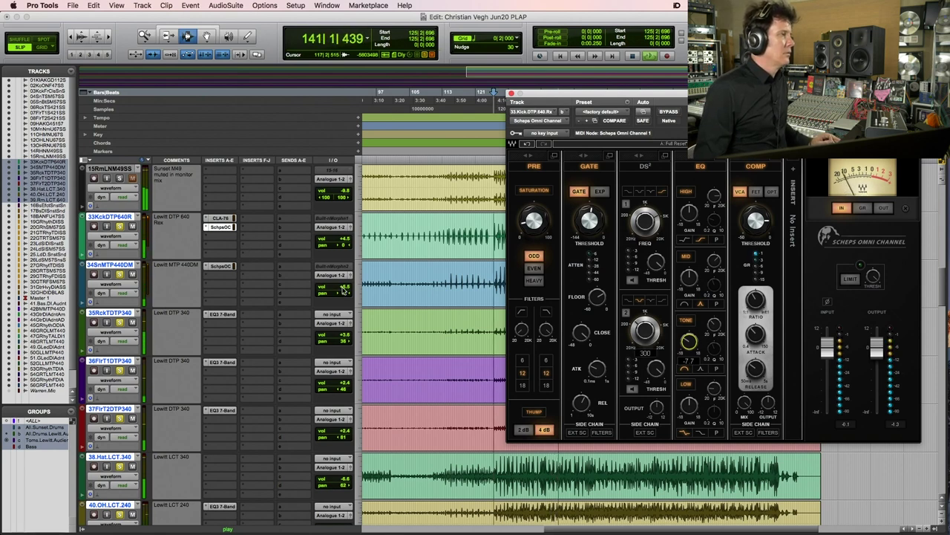
# - Raise the Lewitt snare's volume to +6.1 dB and close the kick's Scheps Omni Channel
pyautogui.click(342, 288)
pyautogui.moveTo(342, 289); pyautogui.dragTo(343, 285)
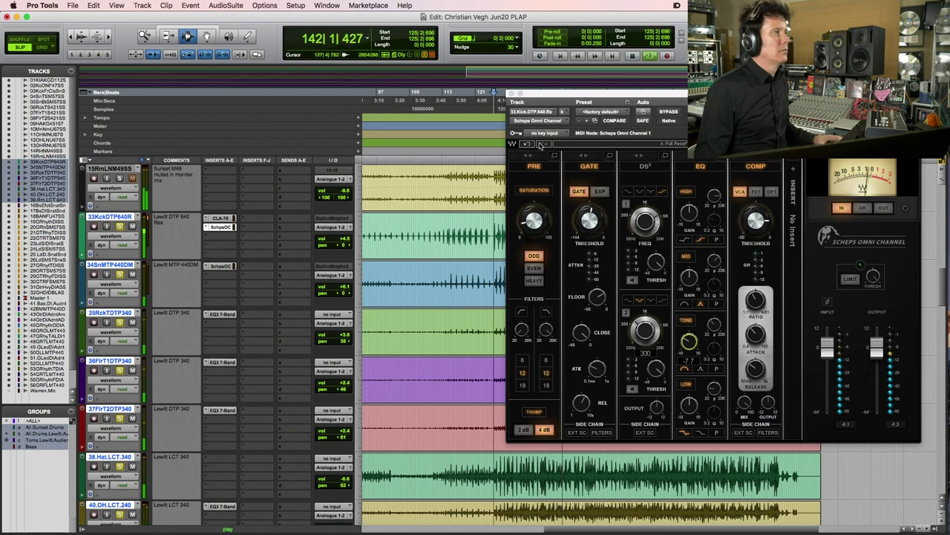
pyautogui.click(510, 92)
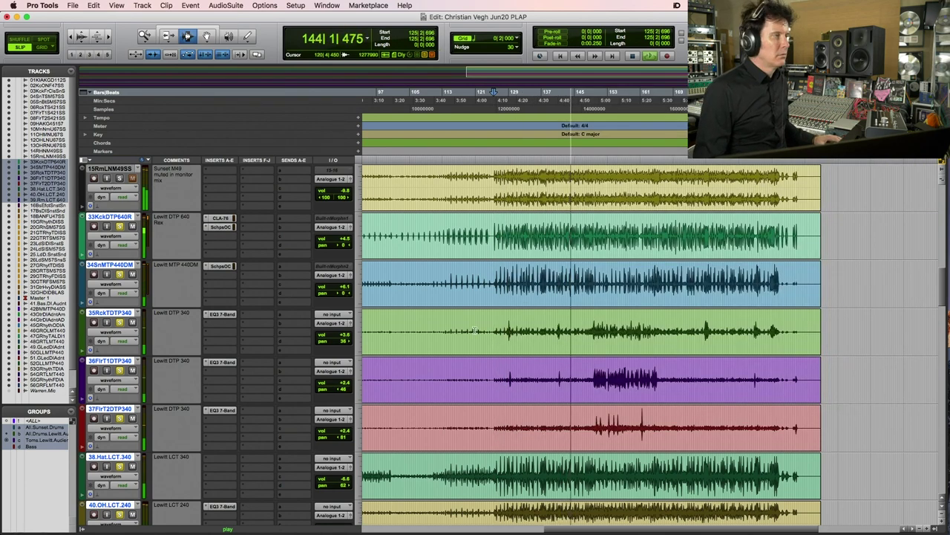
# - Solo the bass DI and bass amp tracks together with the Lewitt drums and listen to the blend
pyautogui.scroll(-3, 474, 331)
pyautogui.scroll(2, 520, 331)
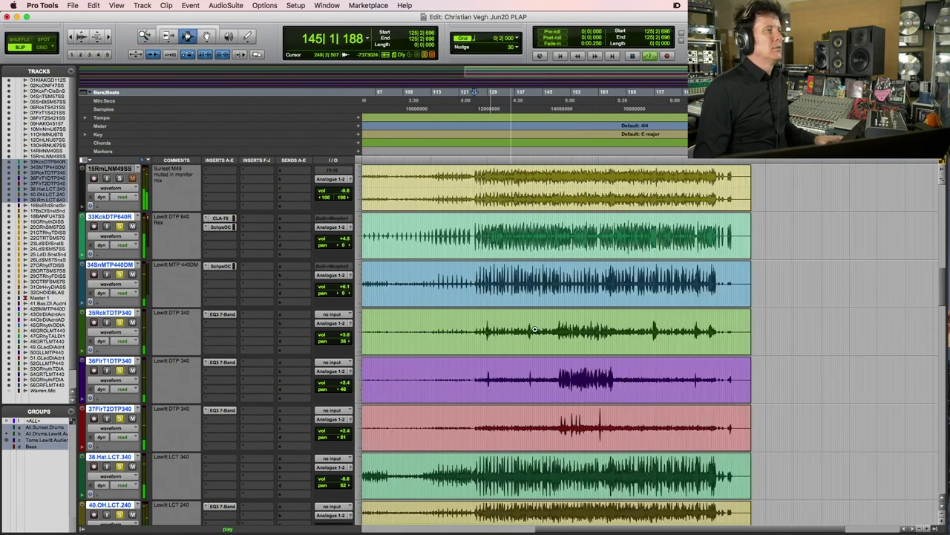
pyautogui.scroll(-5, 535, 332)
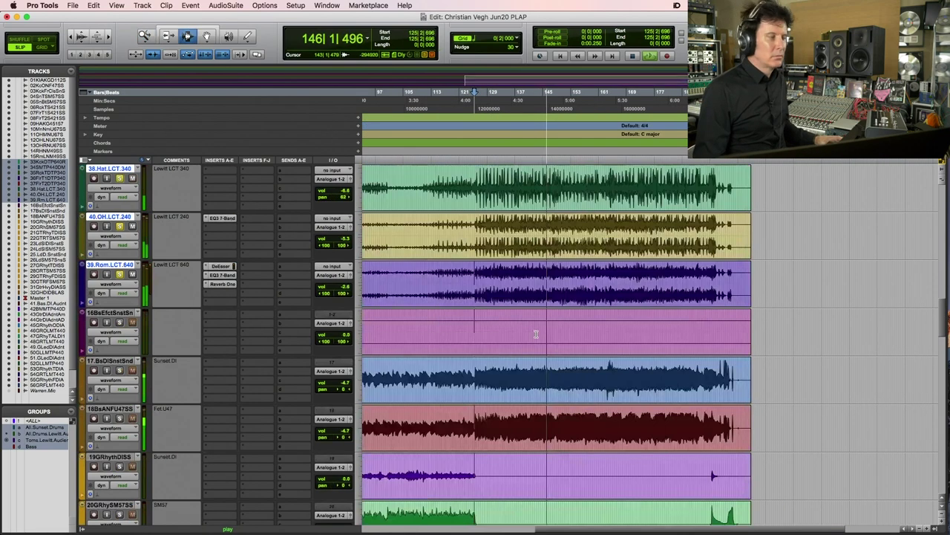
pyautogui.scroll(-5, 535, 333)
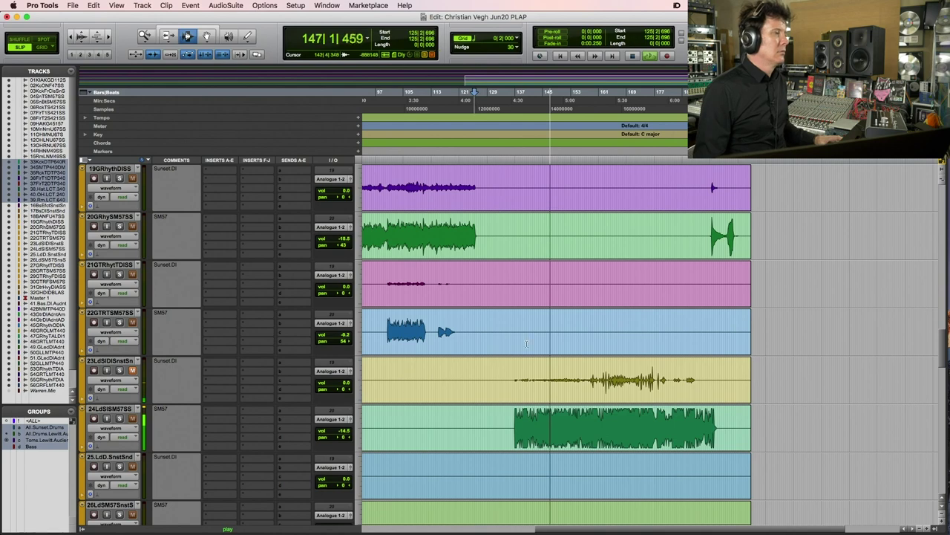
pyautogui.click(119, 418)
pyautogui.scroll(3, 148, 334)
pyautogui.click(119, 321)
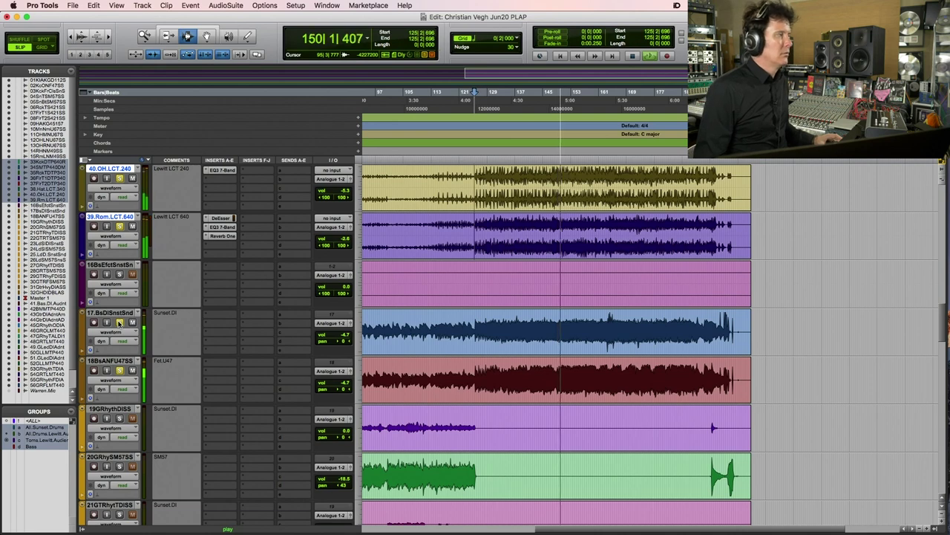
pyautogui.scroll(-1, 547, 428)
pyautogui.scroll(-7, 546, 428)
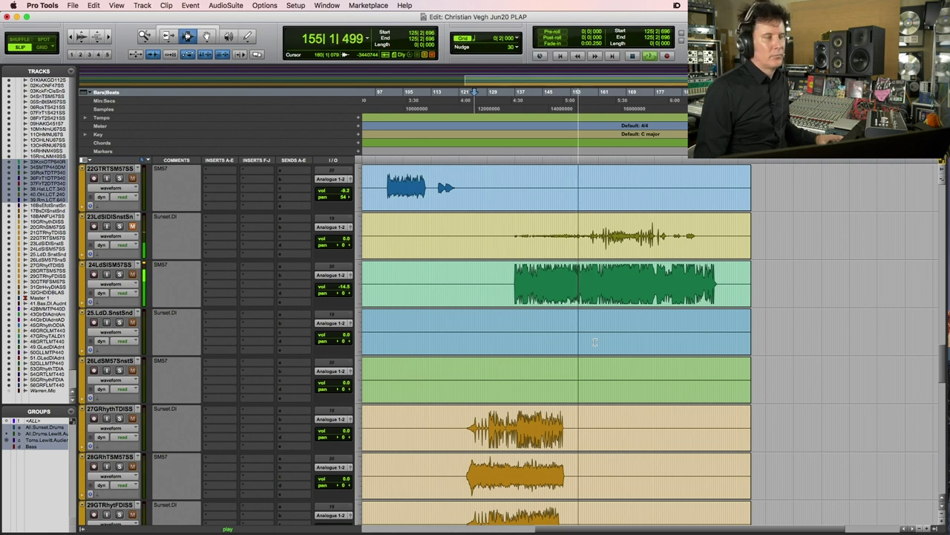
pyautogui.press('space')
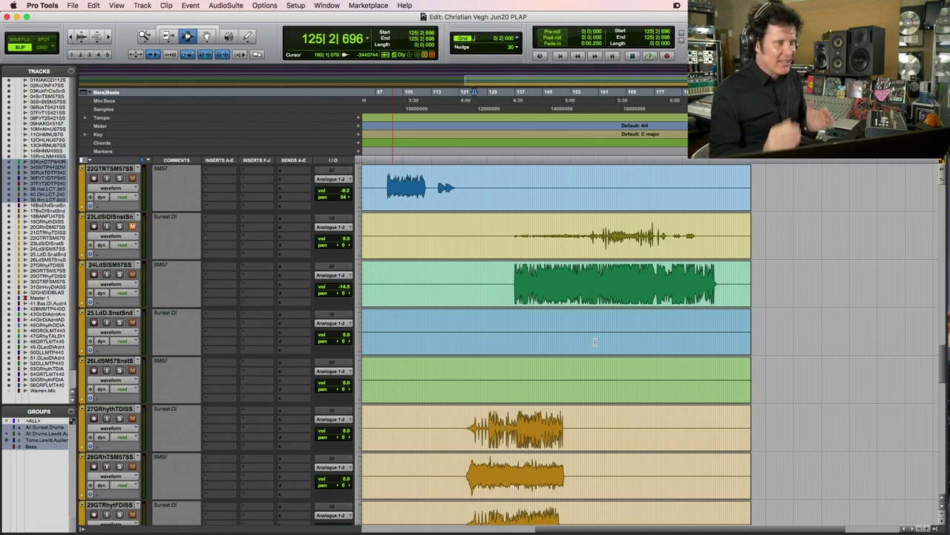
# - Play the drums and bass again and lower both grouped bass tracks to -6.0 dB
pyautogui.scroll(3, 633, 286)
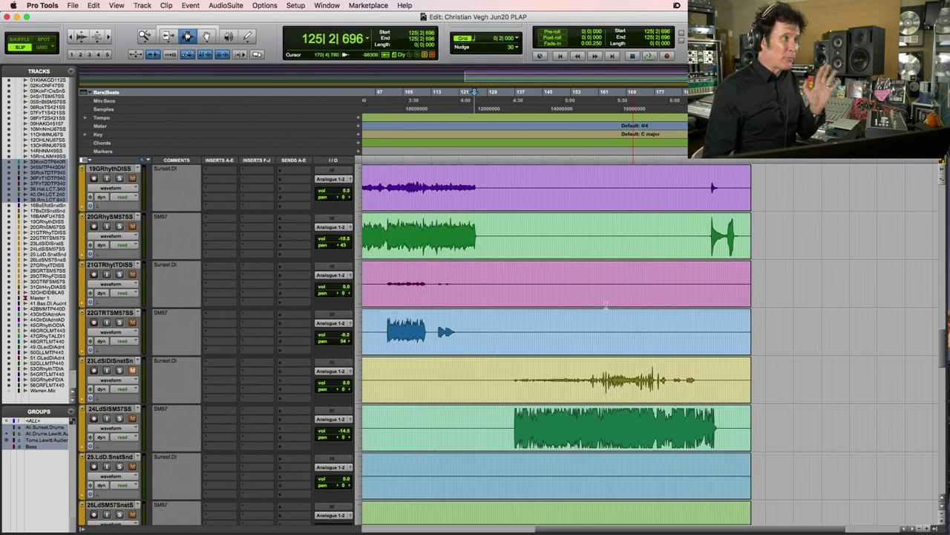
pyautogui.scroll(5, 482, 263)
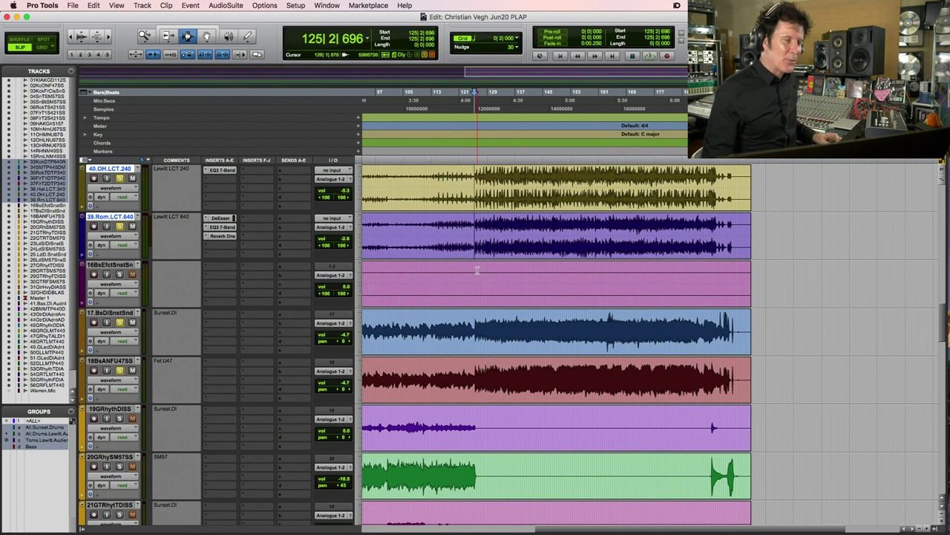
pyautogui.press('space')
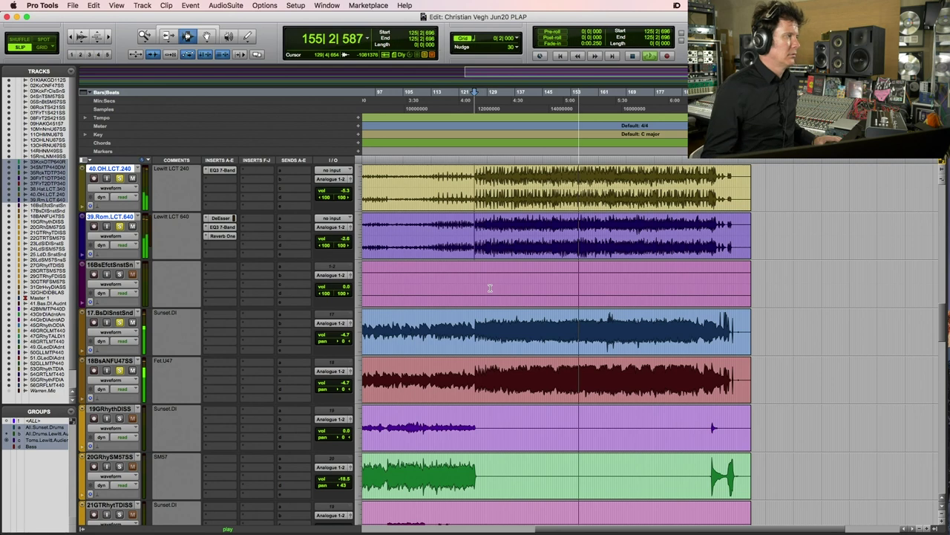
pyautogui.click(348, 336)
pyautogui.moveTo(349, 336); pyautogui.dragTo(348, 340)
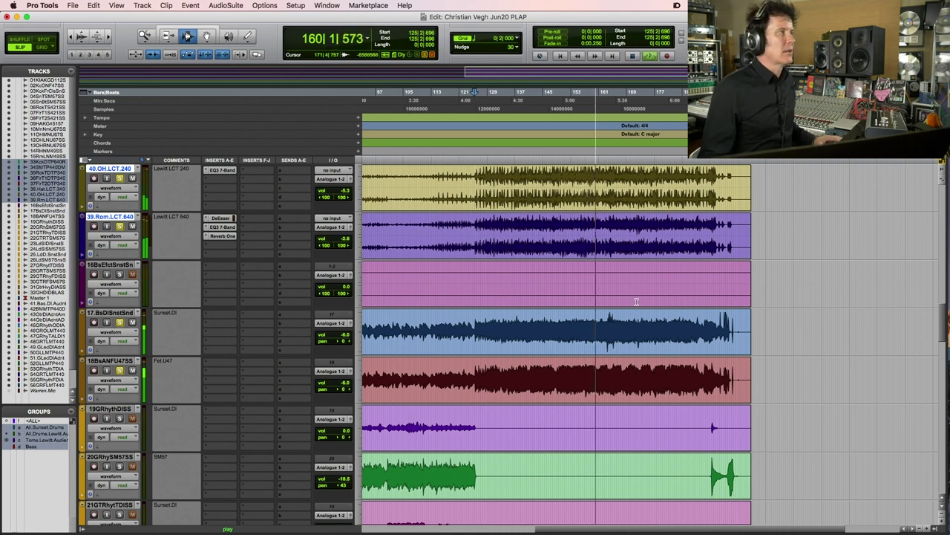
# - Listen to the Lewitt drums and bass through the song's ending and examine the waveforms of the closing hits
pyautogui.press('F5')
pyautogui.moveTo(450, 223); pyautogui.dragTo(830, 256)
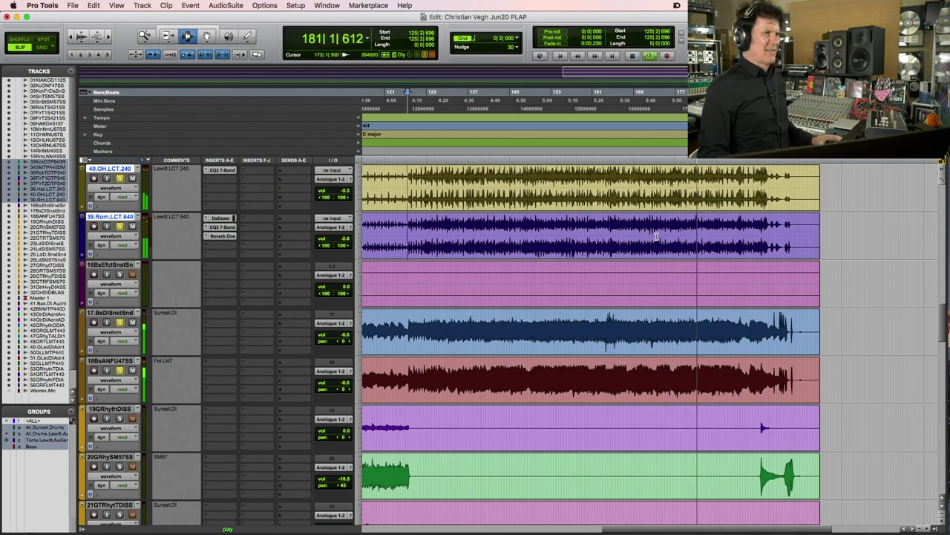
pyautogui.press('F5')
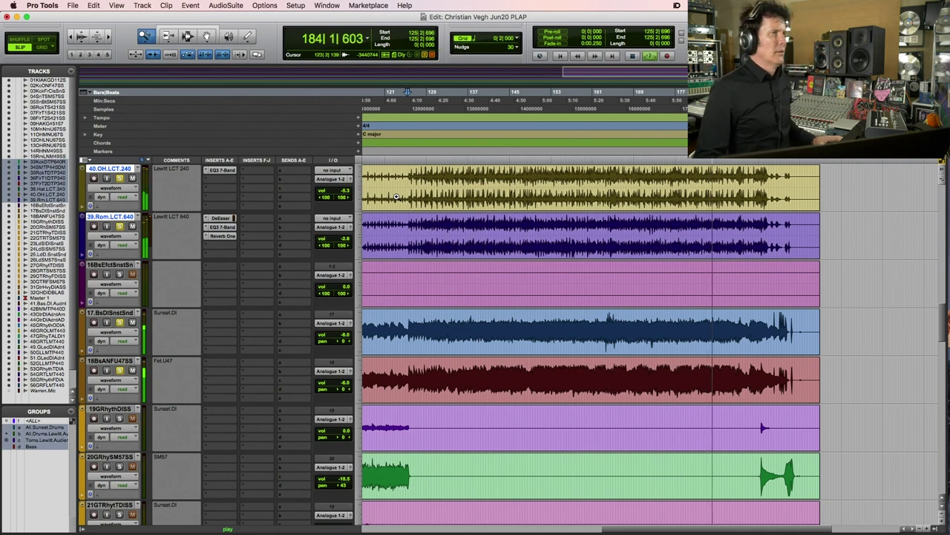
pyautogui.moveTo(396, 196); pyautogui.dragTo(812, 245)
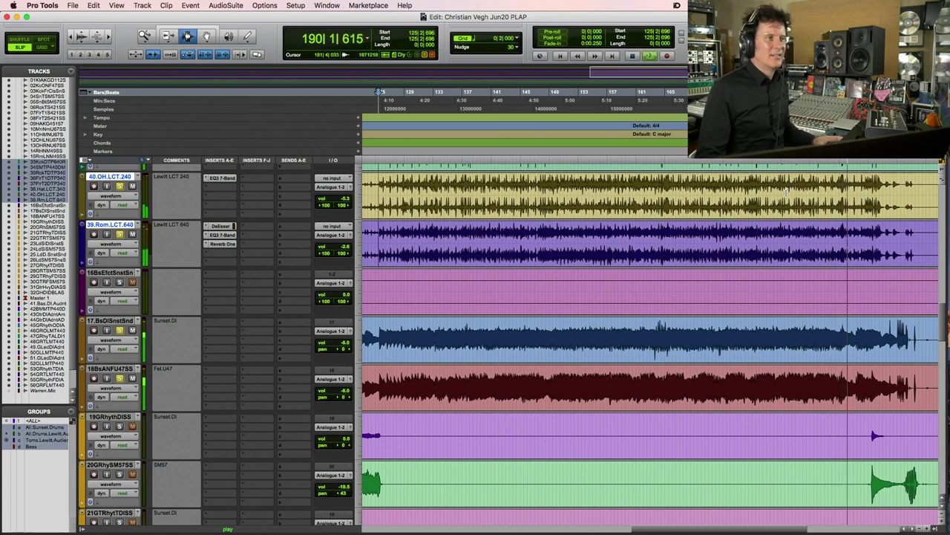
pyautogui.press('super+bracketleft')
pyautogui.press('F5')
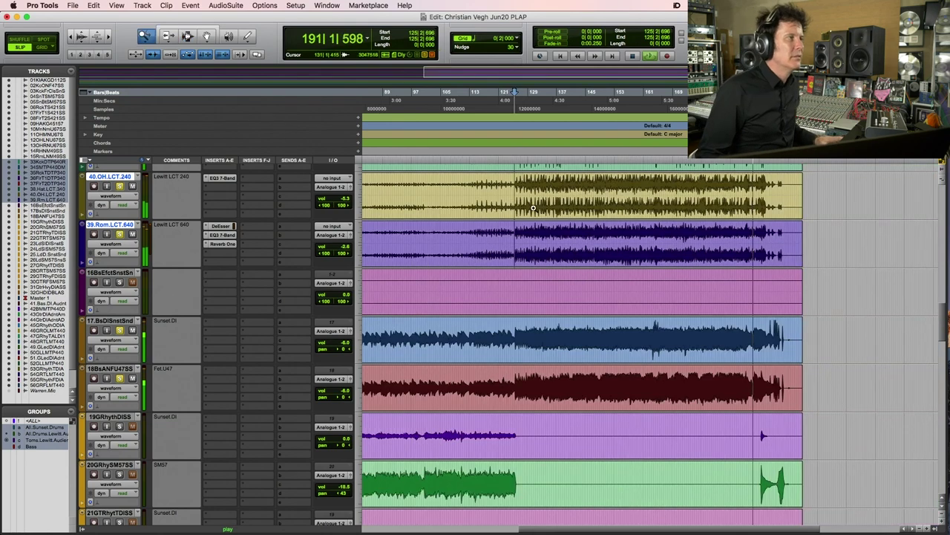
pyautogui.click(652, 347)
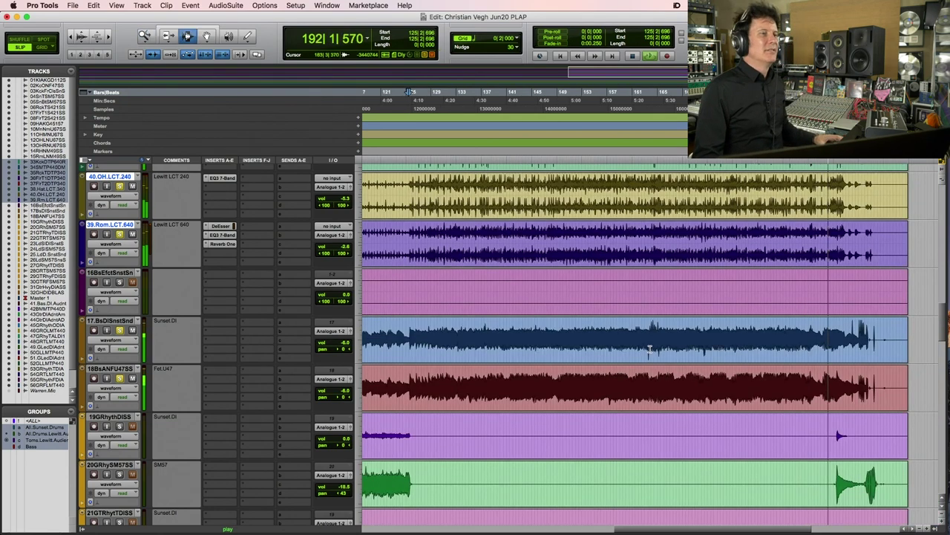
pyautogui.press('F5')
pyautogui.click(656, 262)
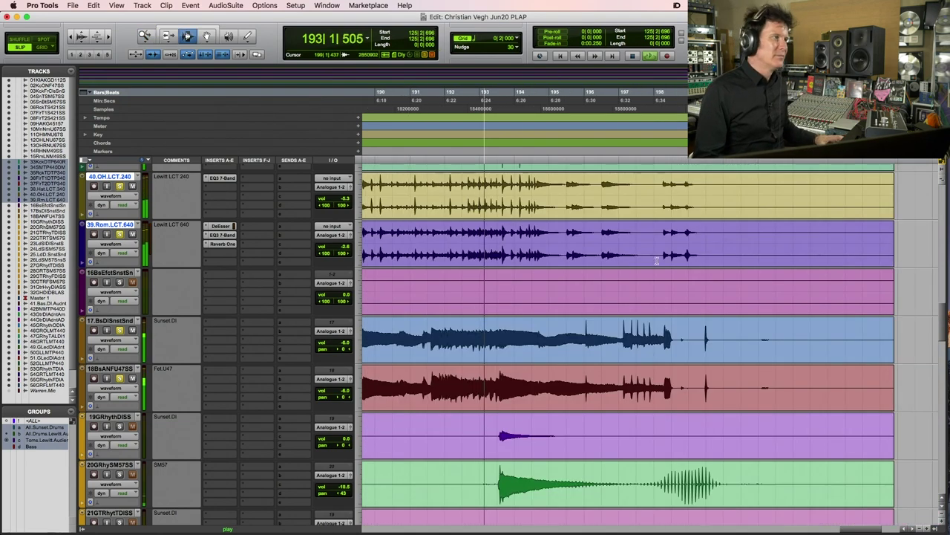
pyautogui.scroll(6, 570, 282)
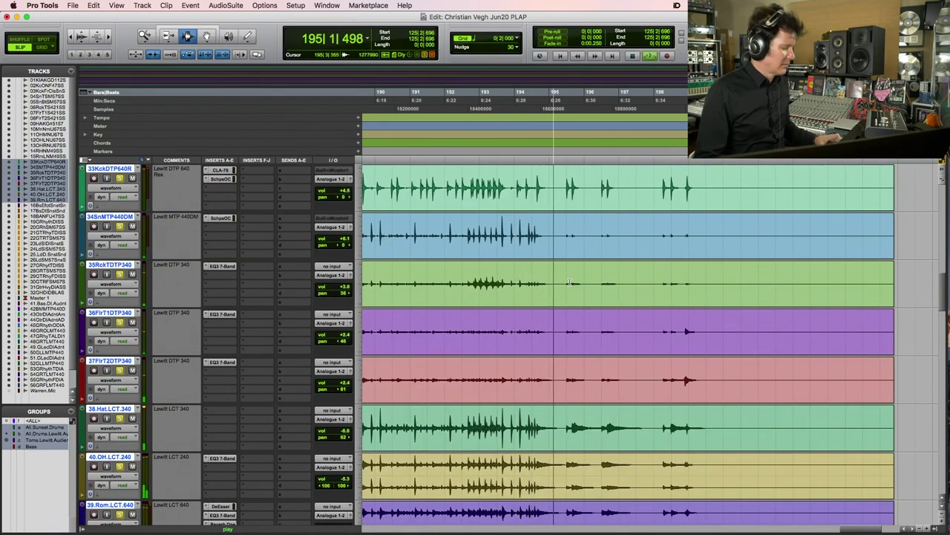
pyautogui.press('r')
pyautogui.press('r')
pyautogui.press('F5')
pyautogui.click(724, 195)
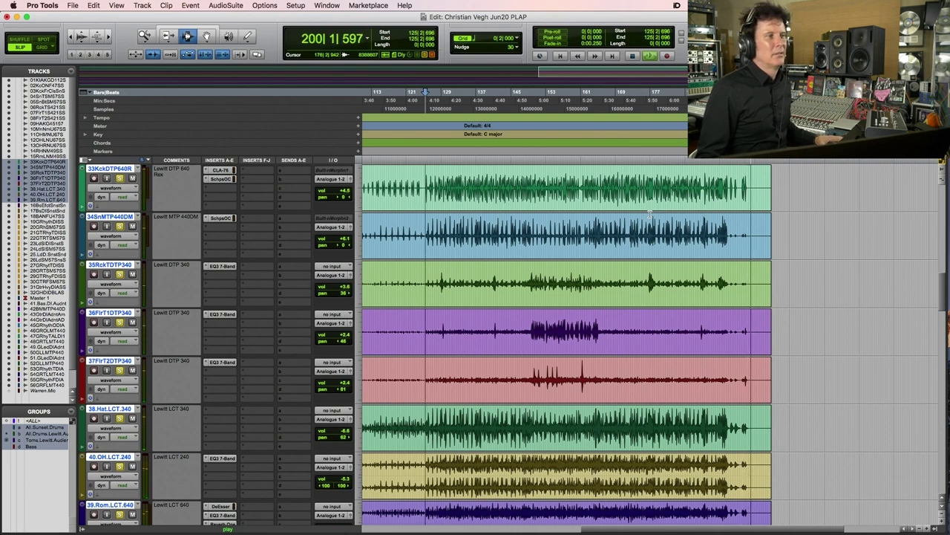
pyautogui.press('super+]')
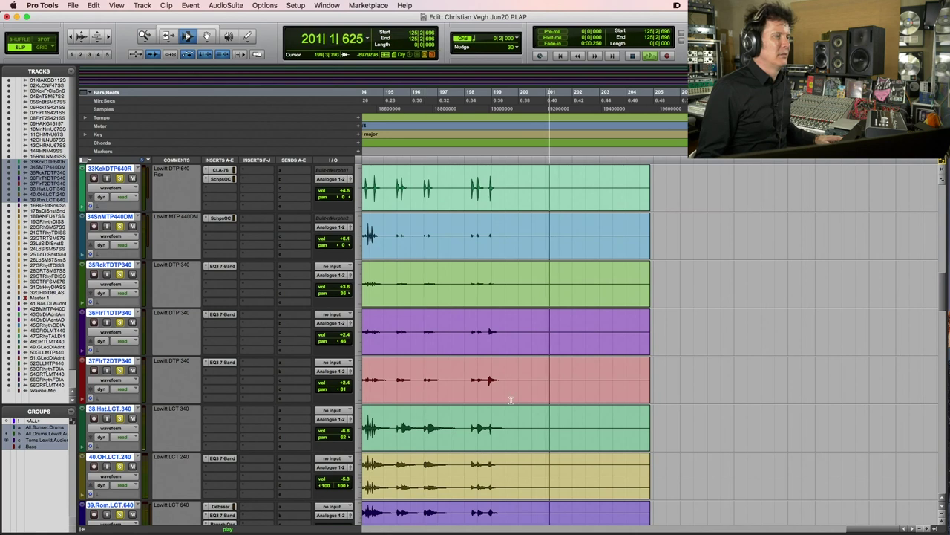
pyautogui.press('space')
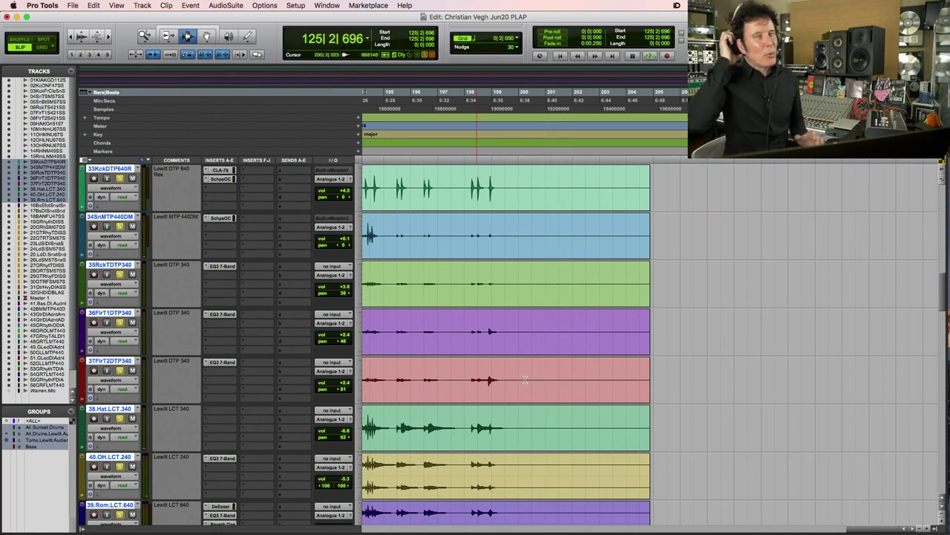